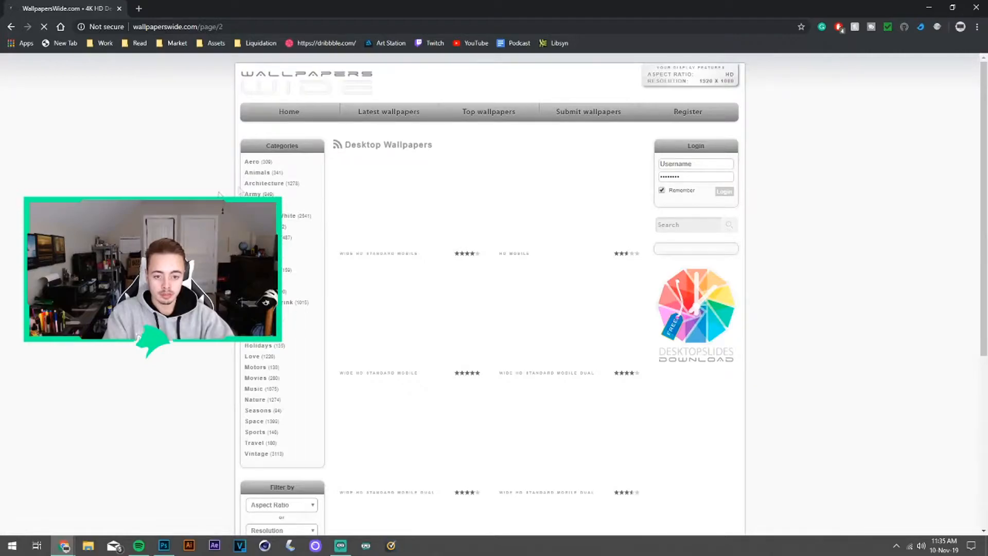
# Find the mountain reflection wallpaper in the listing and download it at 1920 x 1080.
pyautogui.scroll(-1, 781, 250)
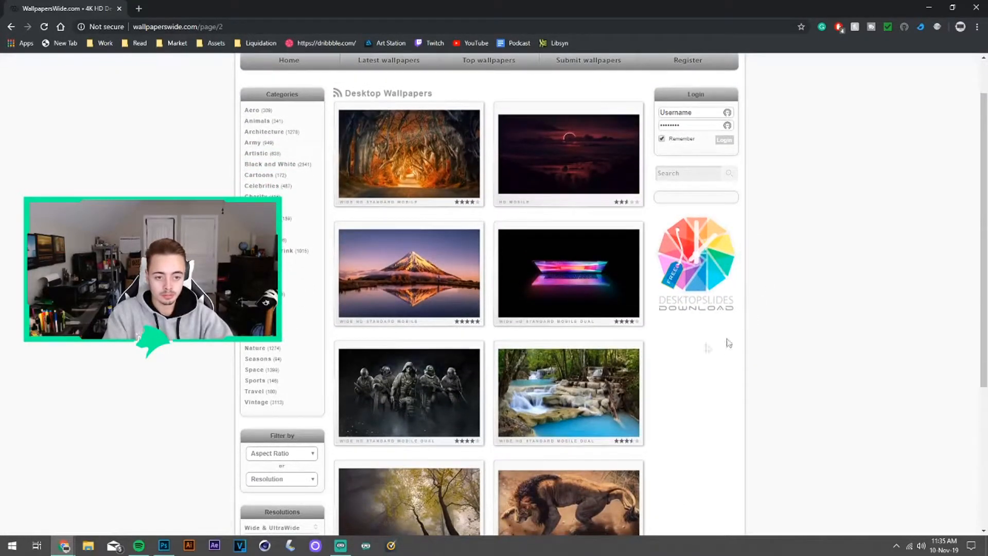
pyautogui.scroll(-1, 546, 278)
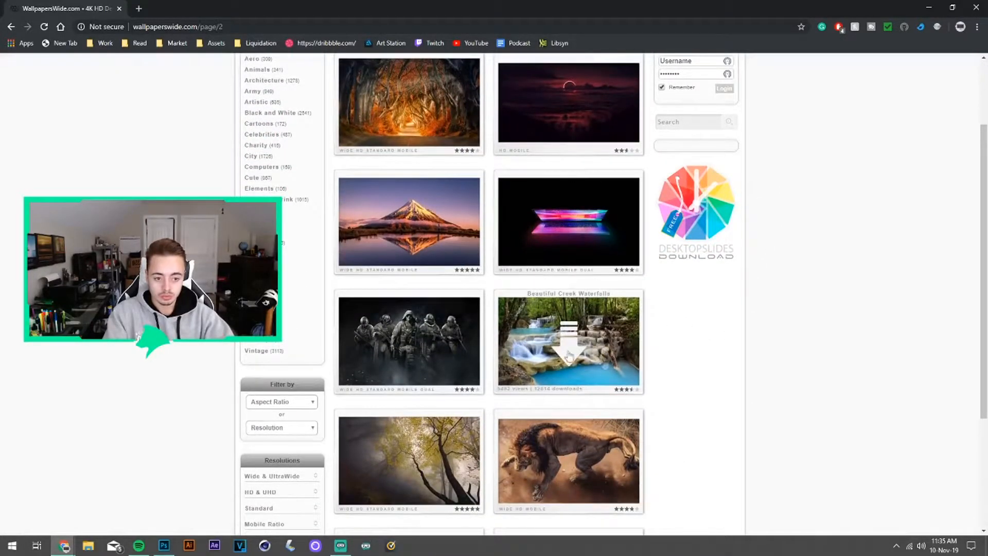
pyautogui.click(404, 226)
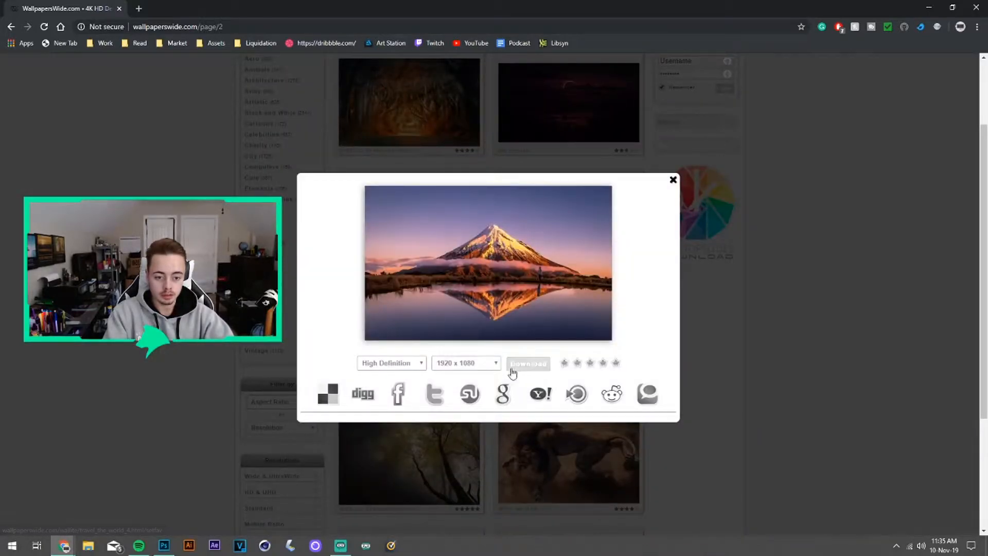
pyautogui.click(492, 363)
pyautogui.click(494, 380)
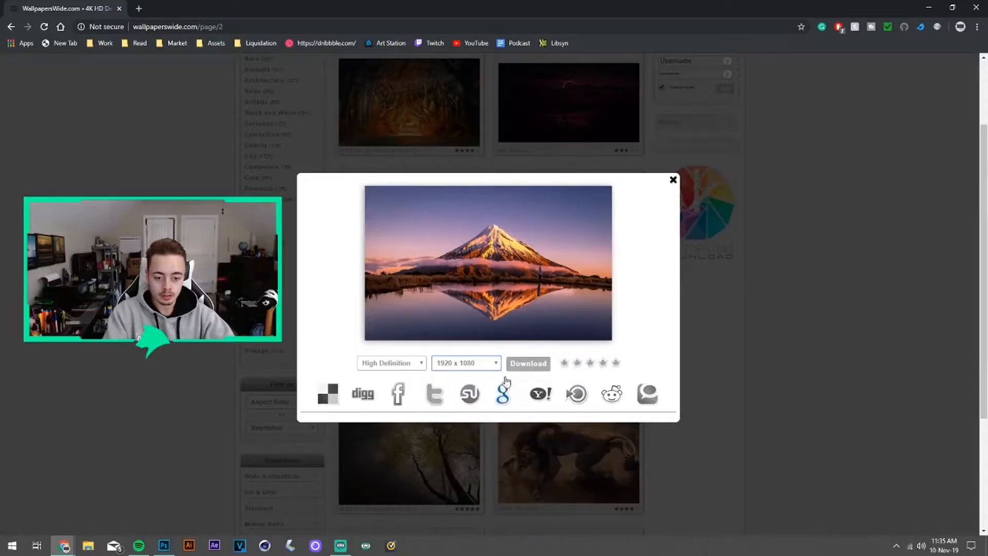
pyautogui.click(522, 366)
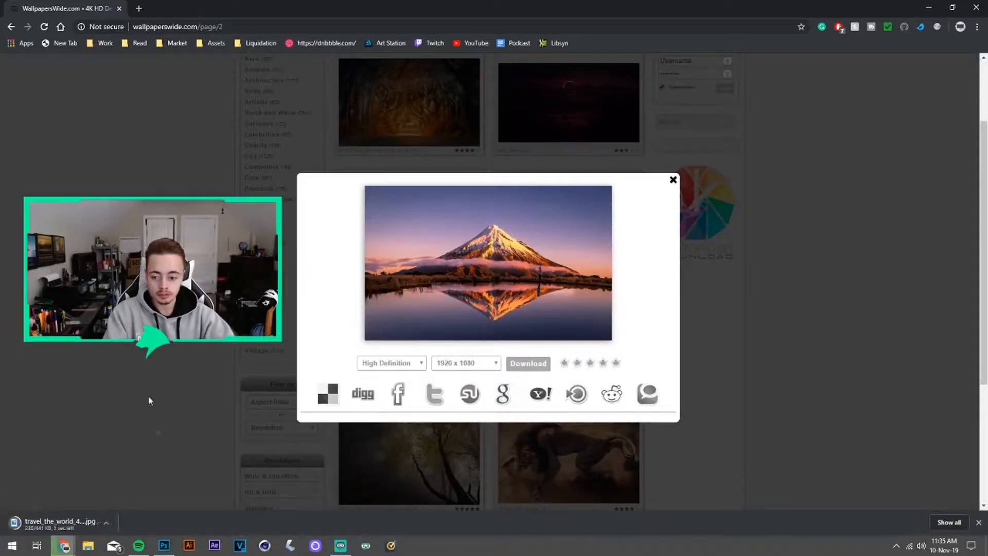
# Open the downloaded wallpaper JPG in Photoshop and convert its locked background into a regular layer.
pyautogui.moveTo(54, 524); pyautogui.dragTo(361, 39)
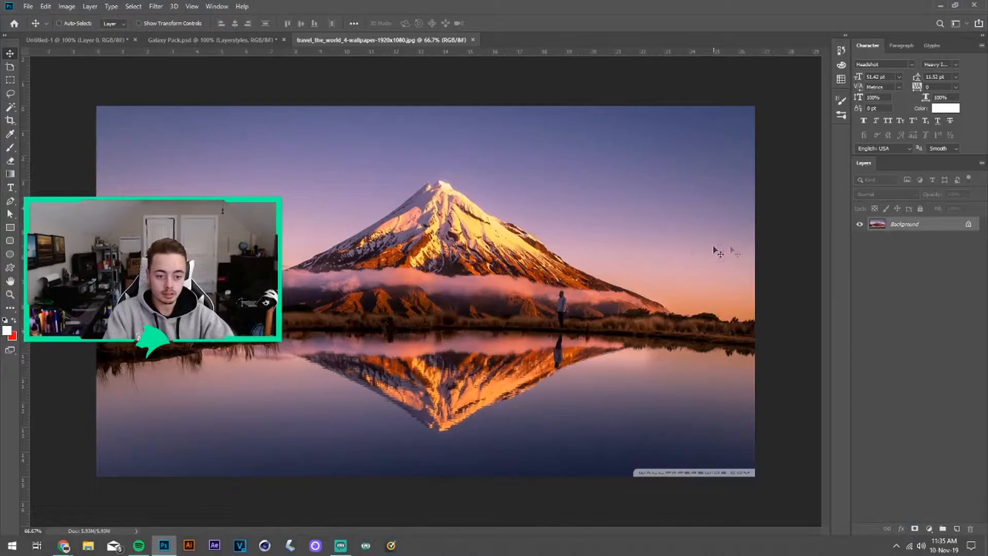
pyautogui.doubleClick(916, 232)
pyautogui.press('Return')
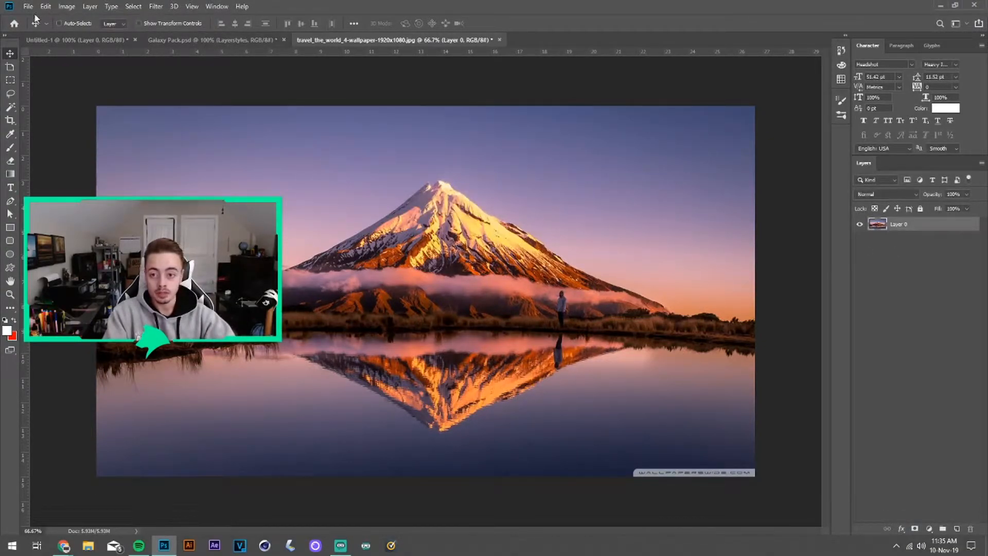
# Close the old Untitled-1 document without saving and create a new 1500 x 500 pixel document at 300 pixels/inch.
pyautogui.click(135, 40)
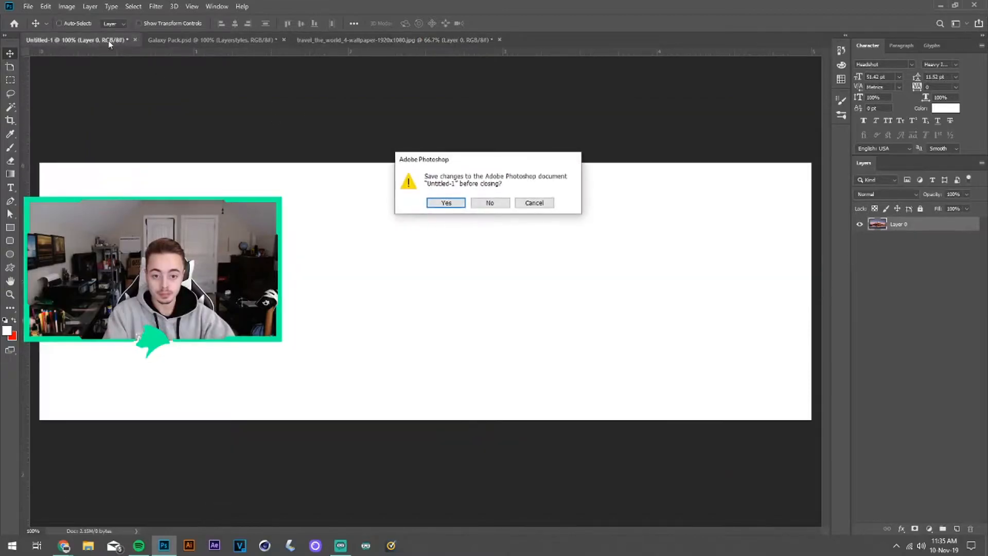
pyautogui.click(488, 203)
pyautogui.click(27, 7)
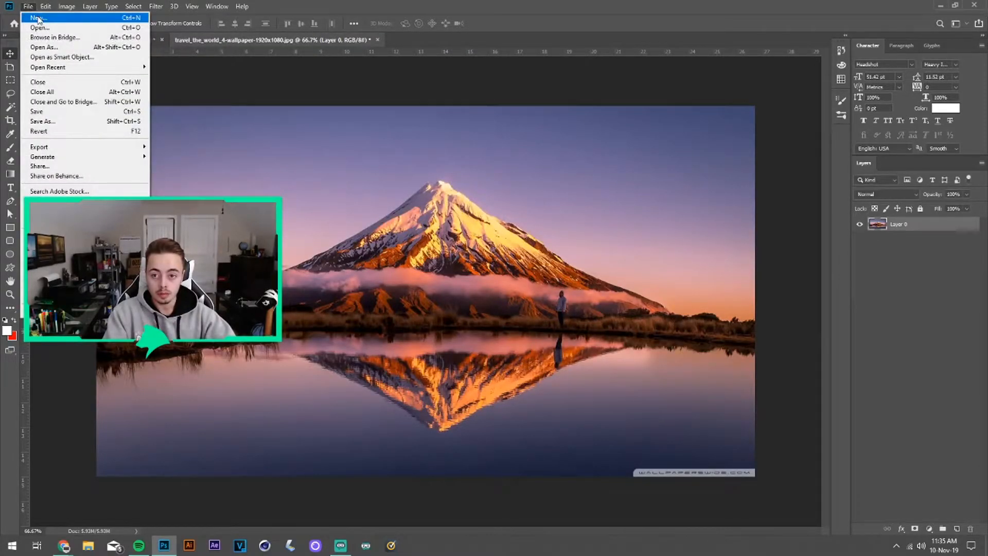
pyautogui.click(38, 18)
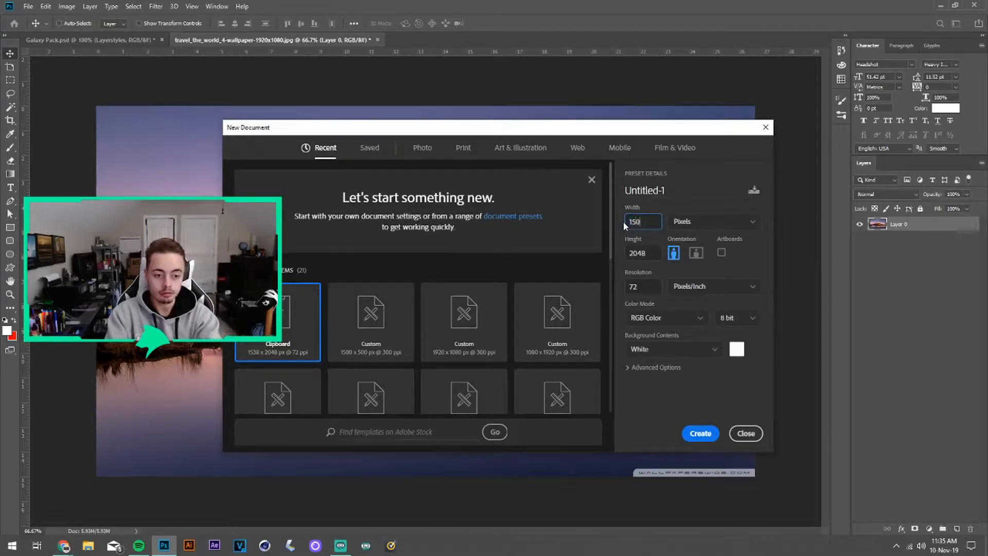
pyautogui.press('Tab')
pyautogui.write('500')
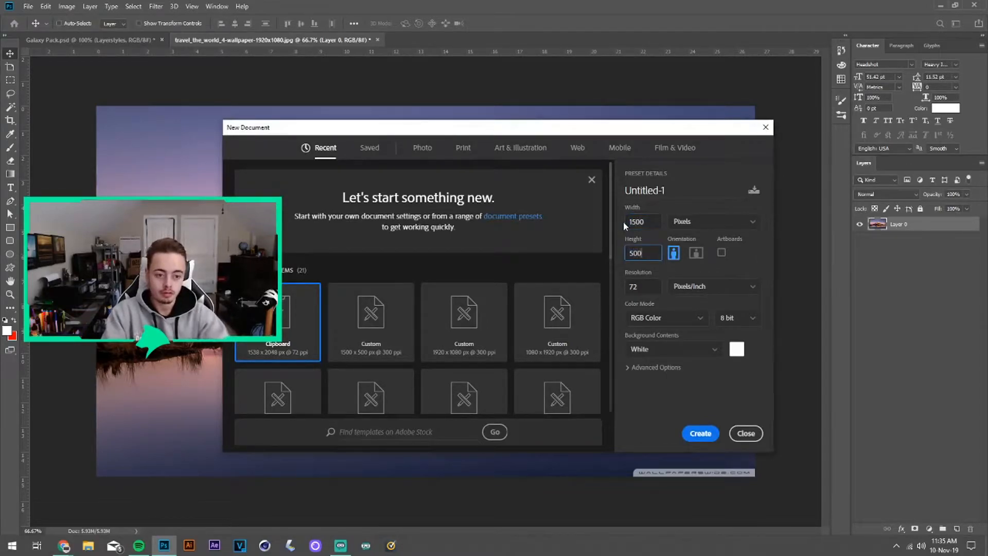
pyautogui.press('Tab')
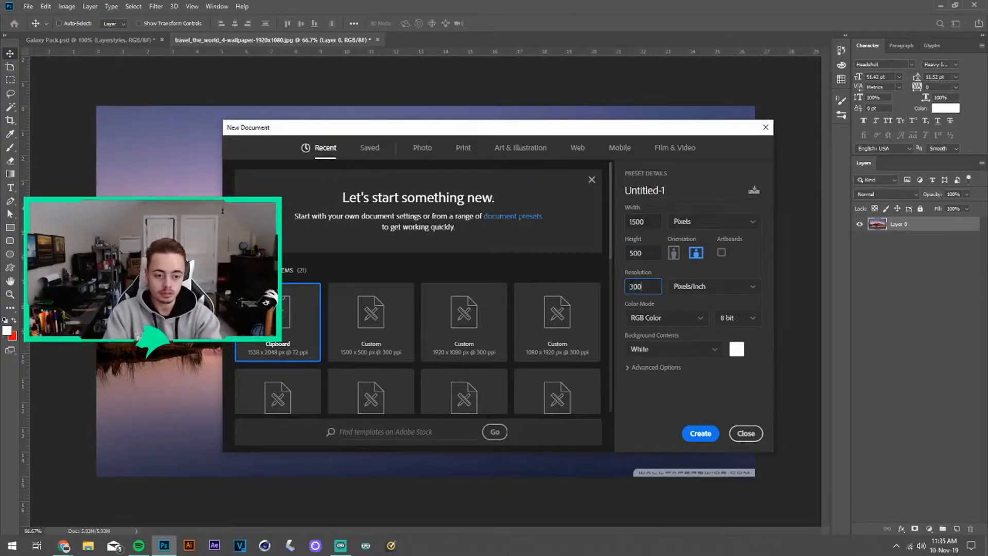
pyautogui.click(695, 440)
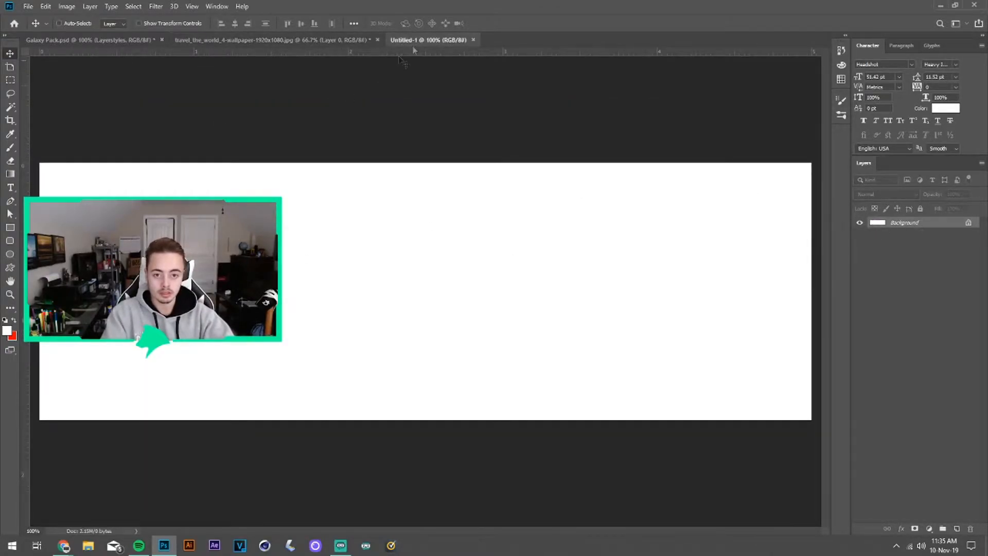
# Reorder the open documents so the new Untitled-1 comes first and Galaxy Pack.psd comes last.
pyautogui.moveTo(415, 41); pyautogui.dragTo(50, 39)
pyautogui.moveTo(184, 40); pyautogui.dragTo(369, 43)
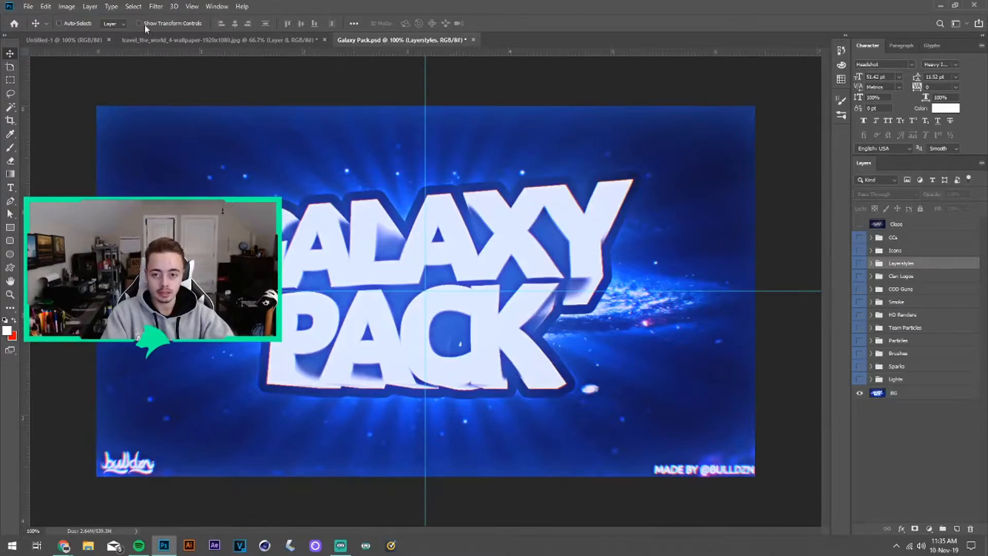
# Copy the mountain wallpaper into the Untitled-1 document and centre it horizontally on the canvas, leaving nothing selected.
pyautogui.click(147, 40)
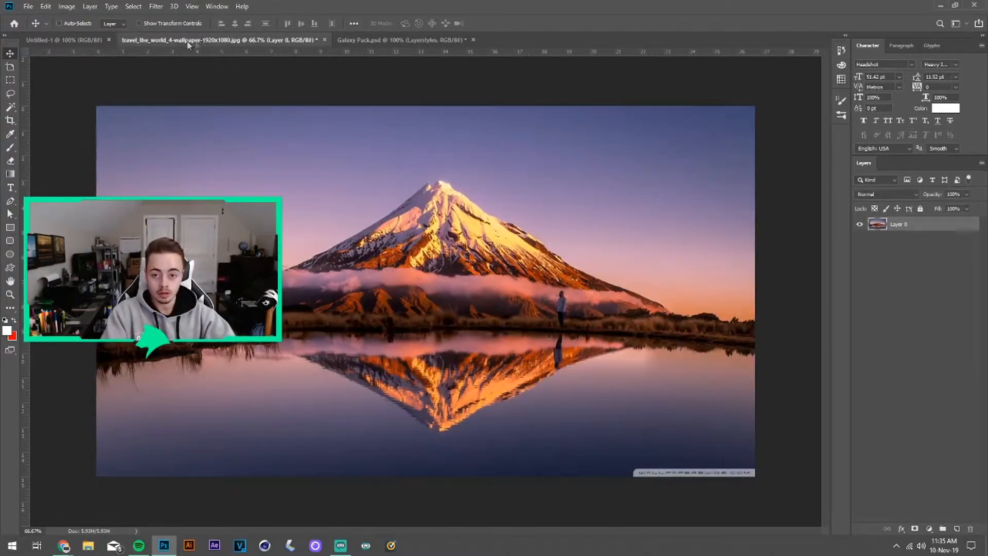
pyautogui.moveTo(425, 280); pyautogui.dragTo(408, 300)
pyautogui.hotkey('ctrl', 'a')
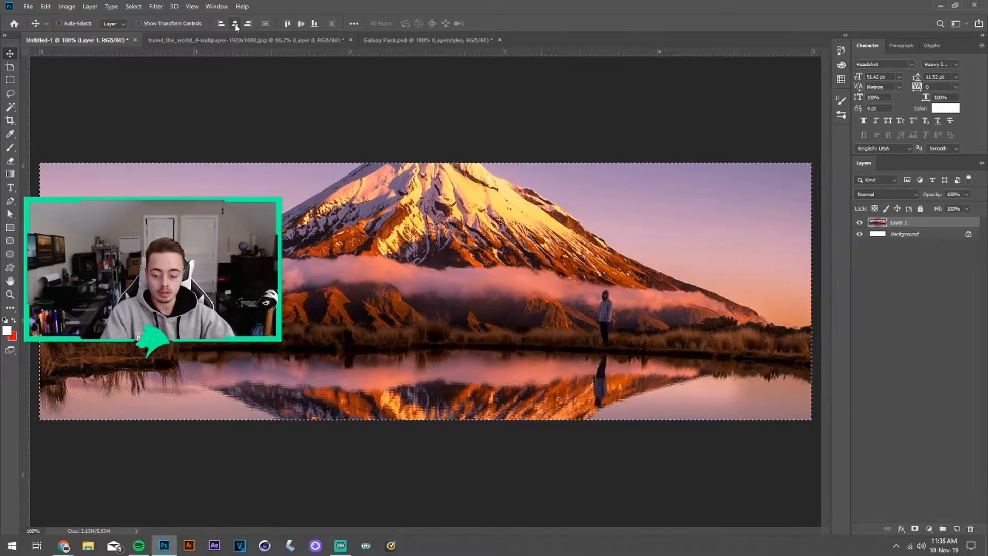
pyautogui.click(235, 23)
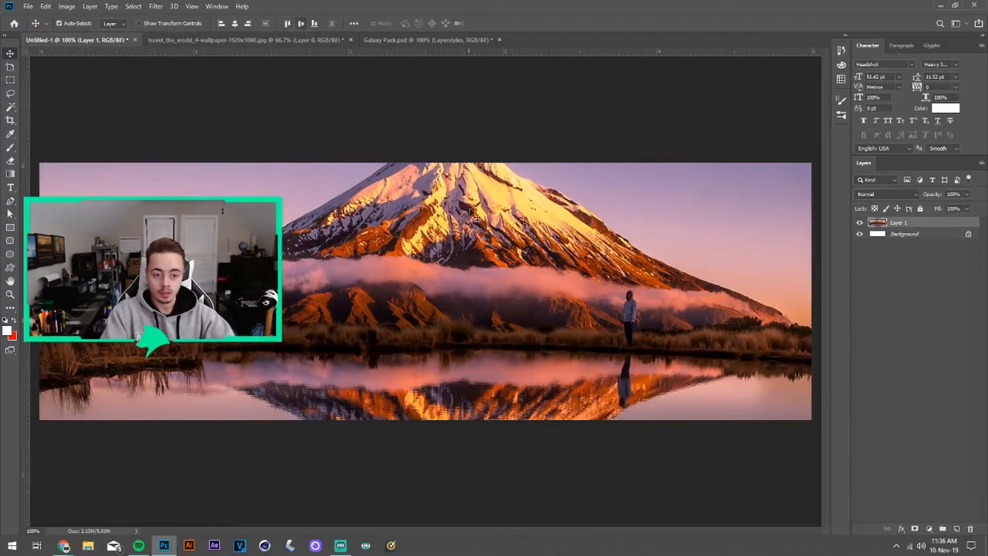
pyautogui.hotkey('ctrl', 'd')
# Move the wallpaper downward on the canvas so the whole mountain peak fits inside the header.
pyautogui.scroll(-2, 484, 252)
pyautogui.moveTo(507, 250); pyautogui.dragTo(500, 285)
pyautogui.scroll(3, 451, 296)
pyautogui.scroll(-1, 450, 296)
pyautogui.scroll(1, 450, 296)
pyautogui.scroll(-1, 450, 296)
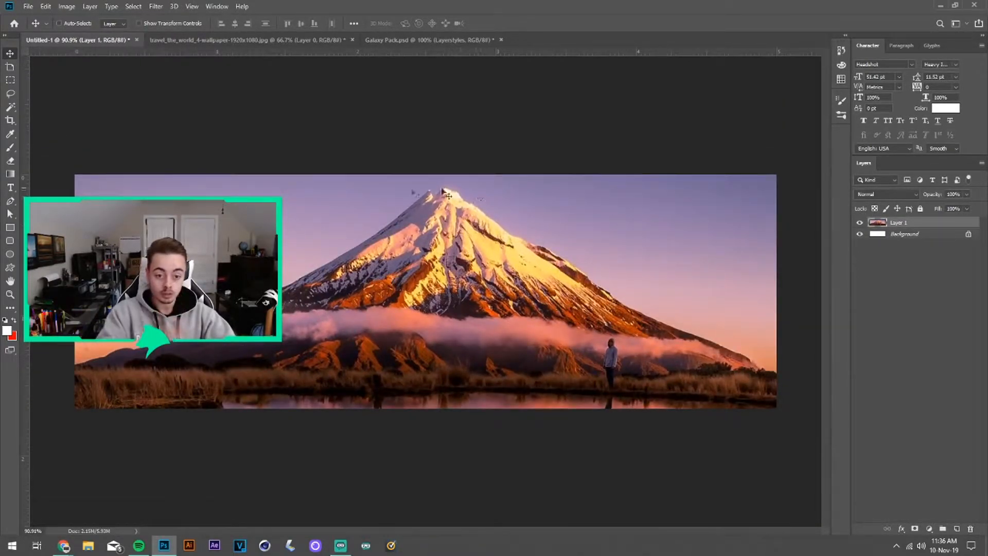
pyautogui.moveTo(492, 283); pyautogui.dragTo(491, 283)
pyautogui.scroll(-1, 482, 289)
pyautogui.scroll(1, 472, 289)
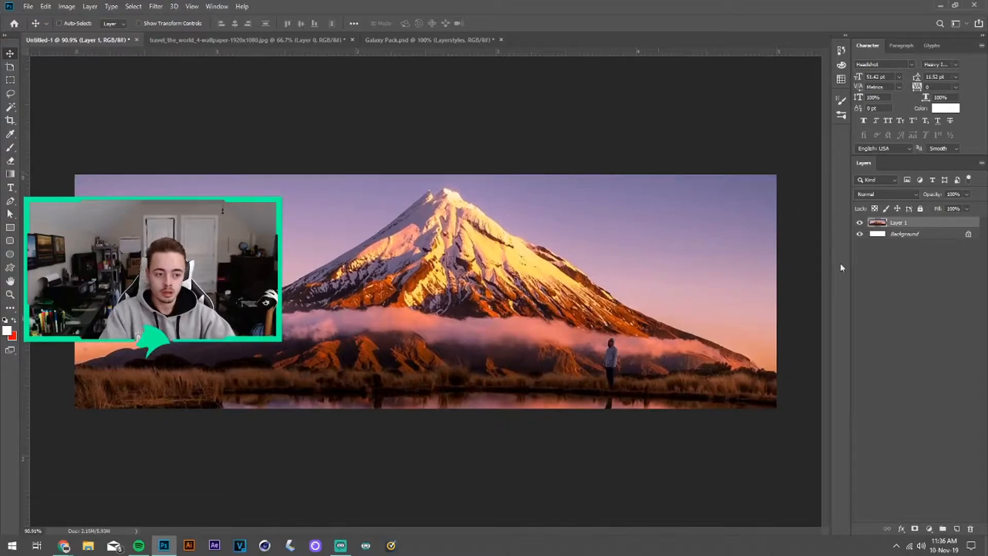
# Rename the wallpaper layer to BG.
pyautogui.doubleClick(898, 222)
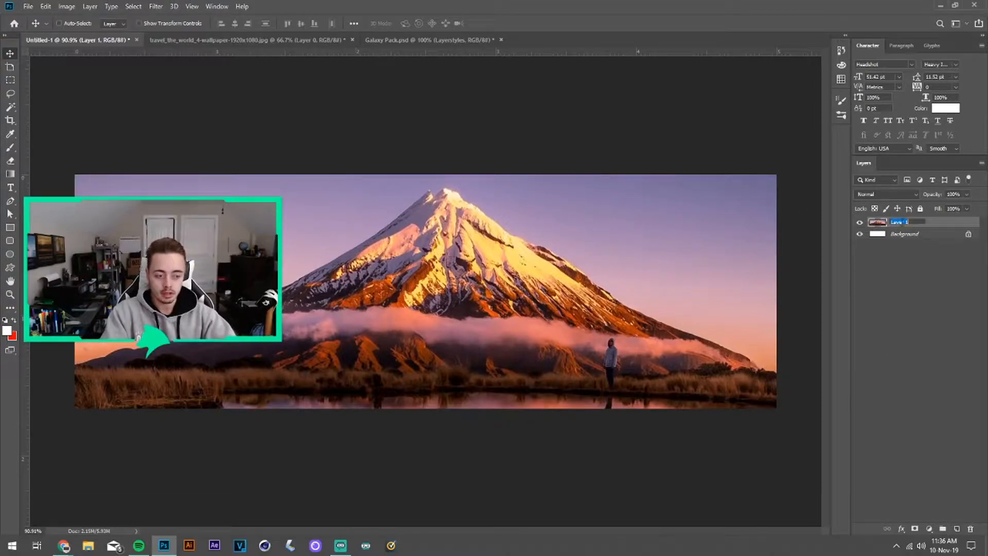
pyautogui.write('BG')
pyautogui.press('Return')
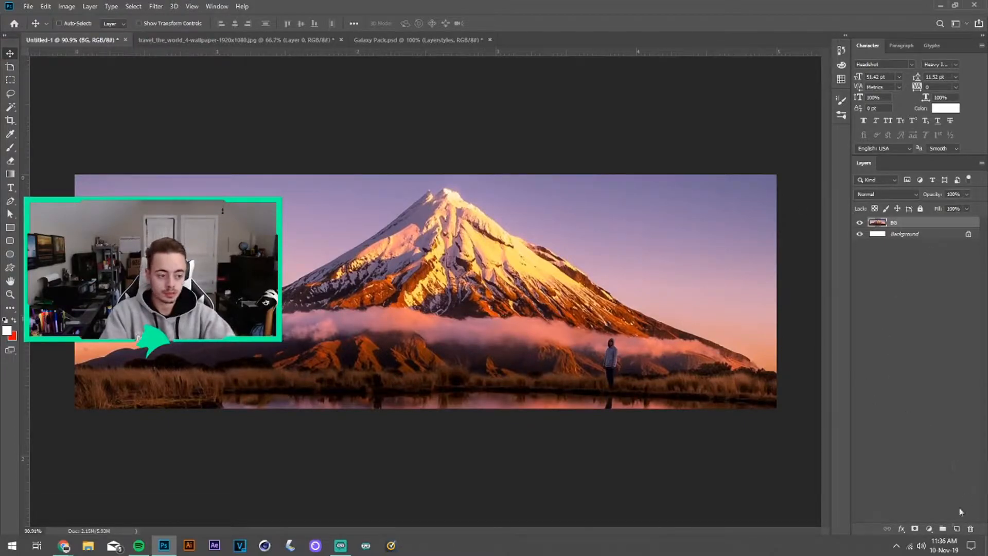
# Add a new layer above BG and ready a smaller Soft Round brush with 0% hardness.
pyautogui.click(957, 529)
pyautogui.press('b')
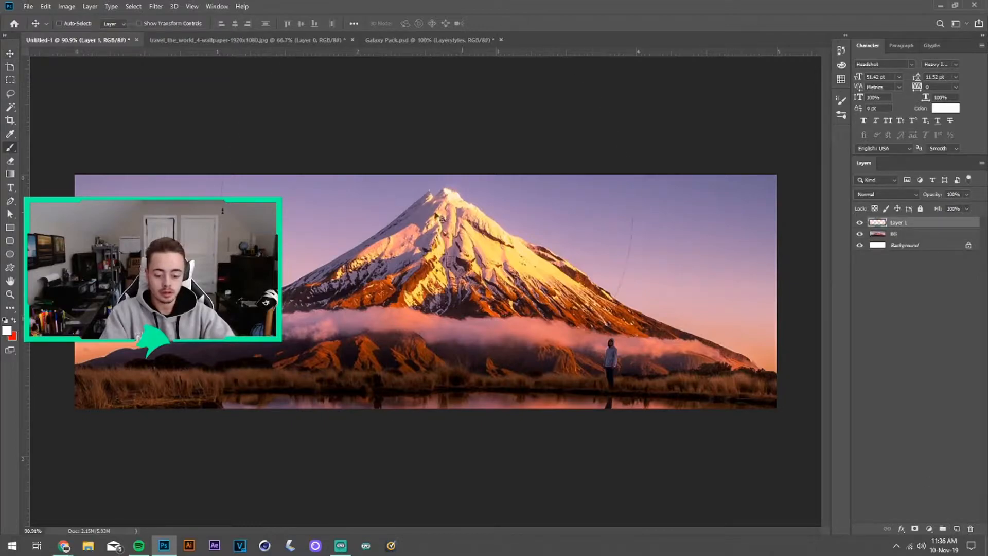
pyautogui.click(74, 24)
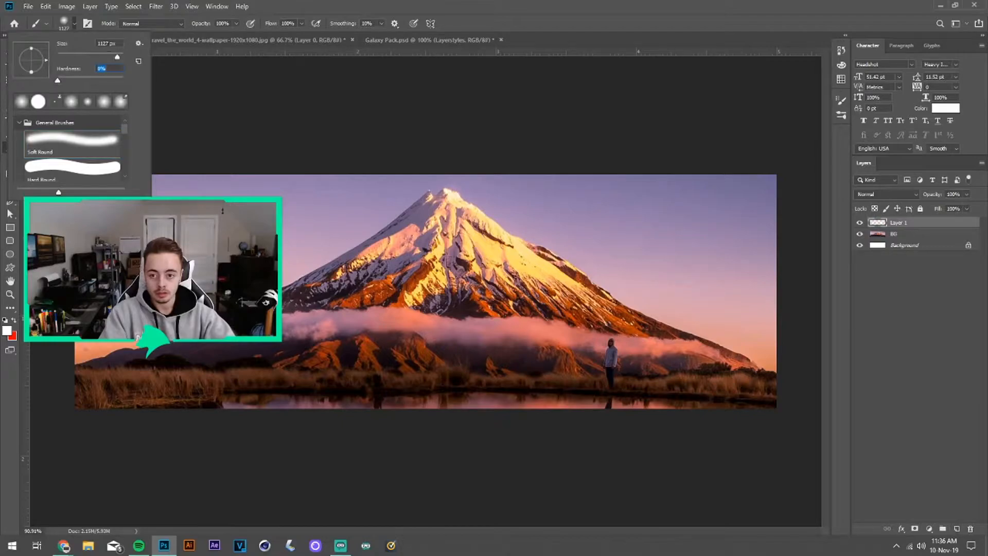
pyautogui.moveTo(119, 59); pyautogui.dragTo(111, 59)
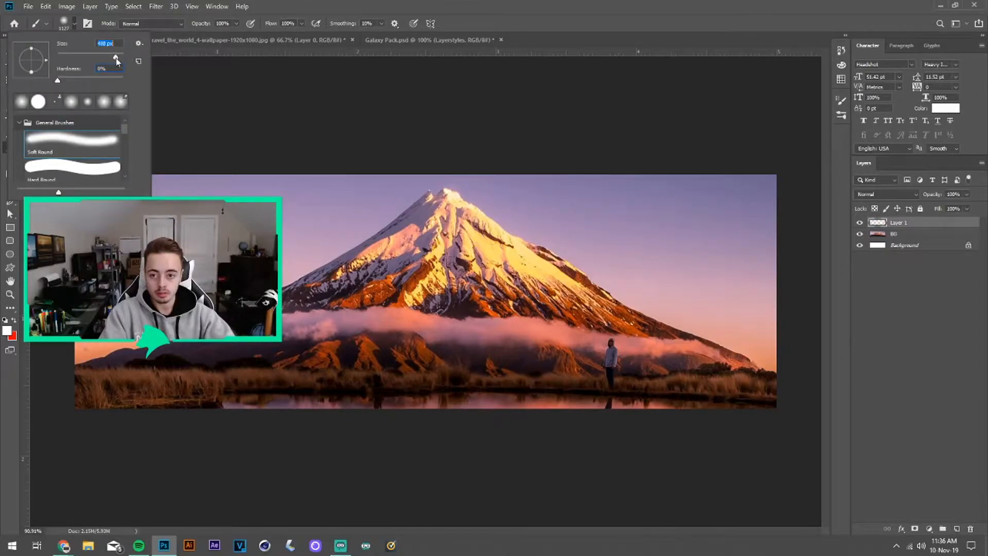
pyautogui.press('Return')
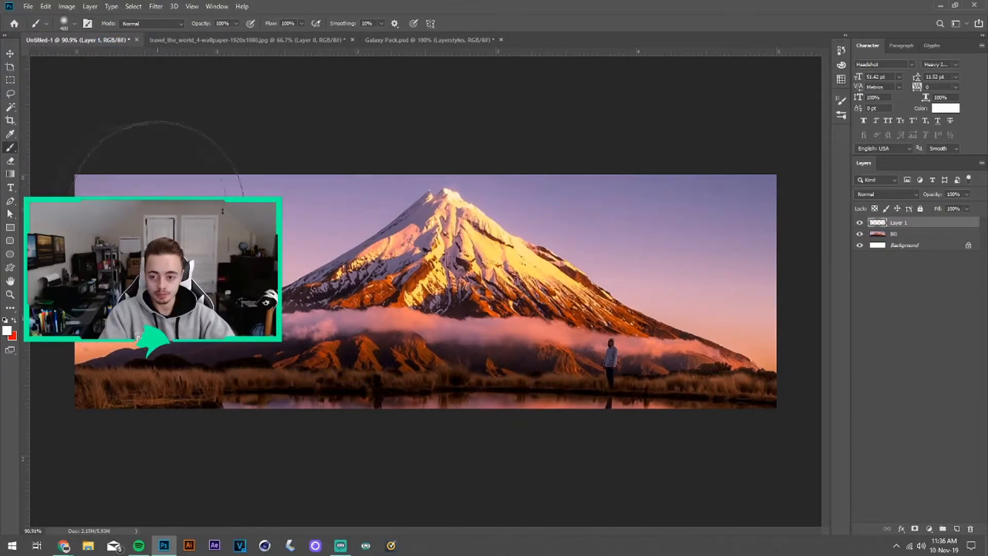
# Set the foreground colour to black for the brush.
pyautogui.click(7, 331)
pyautogui.moveTo(676, 339); pyautogui.dragTo(670, 408)
pyautogui.click(908, 260)
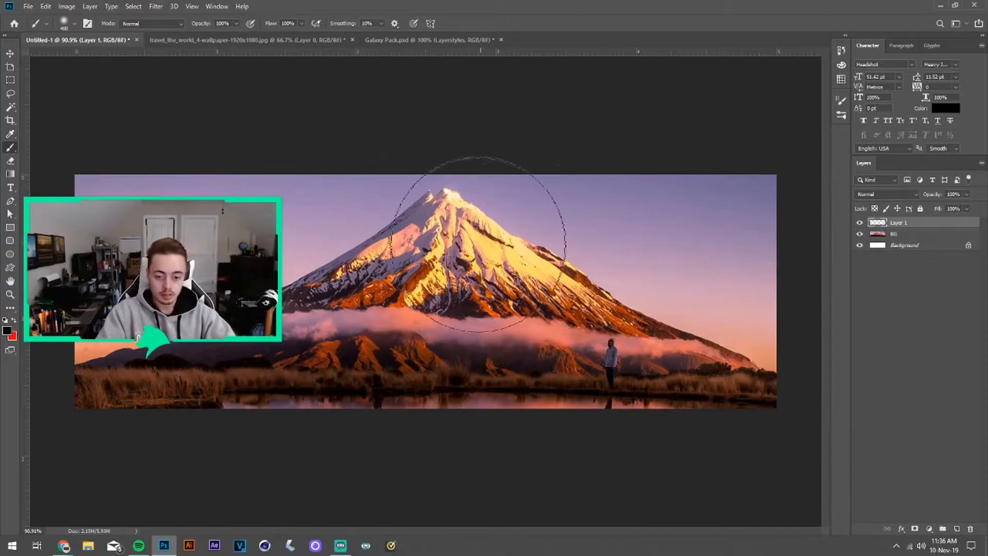
# Paint soft black strokes on the new layer over the sky on both sides of the mountain and around its peak.
pyautogui.scroll(-5, 441, 236)
pyautogui.scroll(-2, 441, 235)
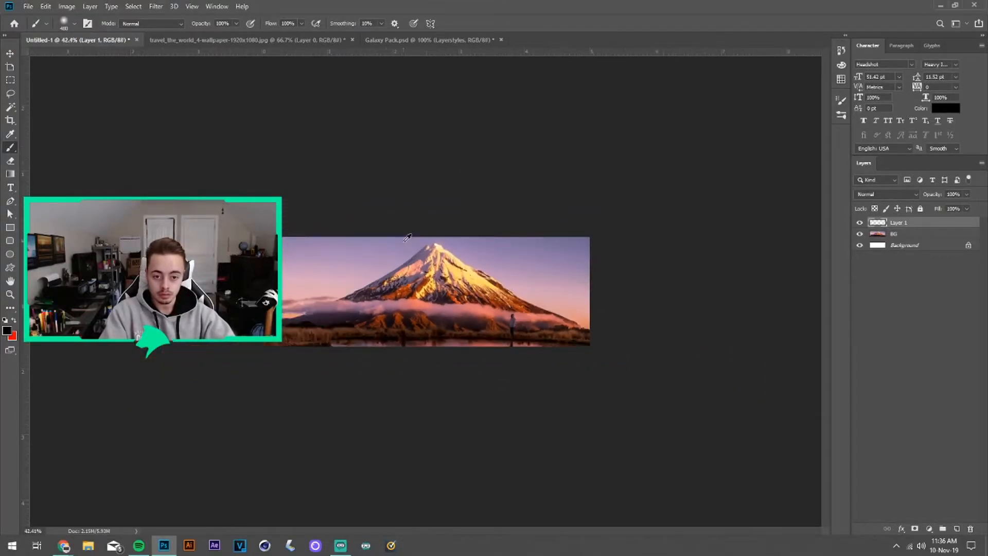
pyautogui.moveTo(376, 224)
pyautogui.mouseDown()
pyautogui.moveTo(288, 226)
pyautogui.moveTo(335, 220)
pyautogui.moveTo(363, 237)
pyautogui.moveTo(335, 215)
pyautogui.moveTo(287, 221)
pyautogui.moveTo(270, 273)
pyautogui.moveTo(240, 277)
pyautogui.mouseUp()
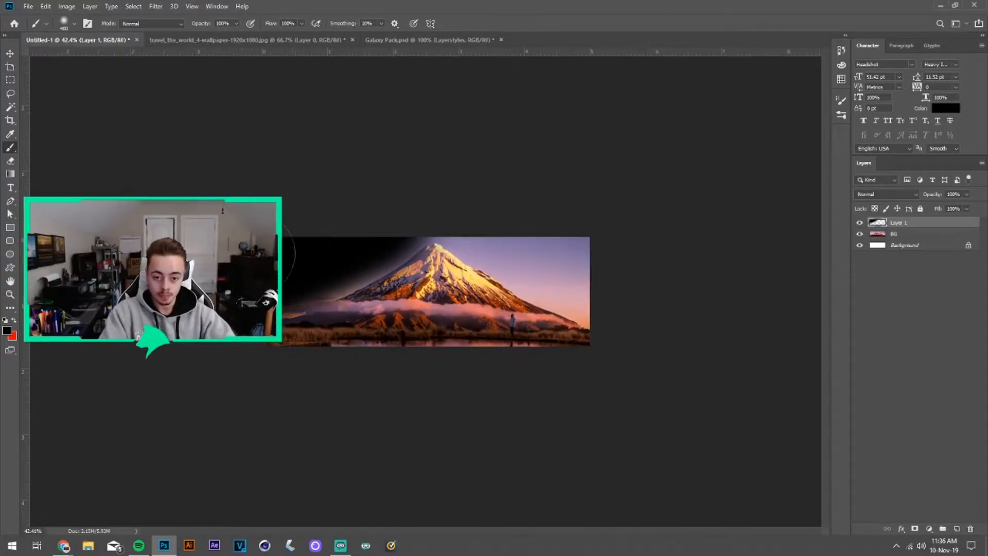
pyautogui.moveTo(428, 202)
pyautogui.mouseDown()
pyautogui.moveTo(487, 205)
pyautogui.moveTo(437, 205)
pyautogui.moveTo(603, 271)
pyautogui.moveTo(440, 268)
pyautogui.moveTo(461, 312)
pyautogui.moveTo(497, 288)
pyautogui.moveTo(495, 237)
pyautogui.moveTo(572, 277)
pyautogui.moveTo(537, 243)
pyautogui.moveTo(622, 299)
pyautogui.mouseUp()
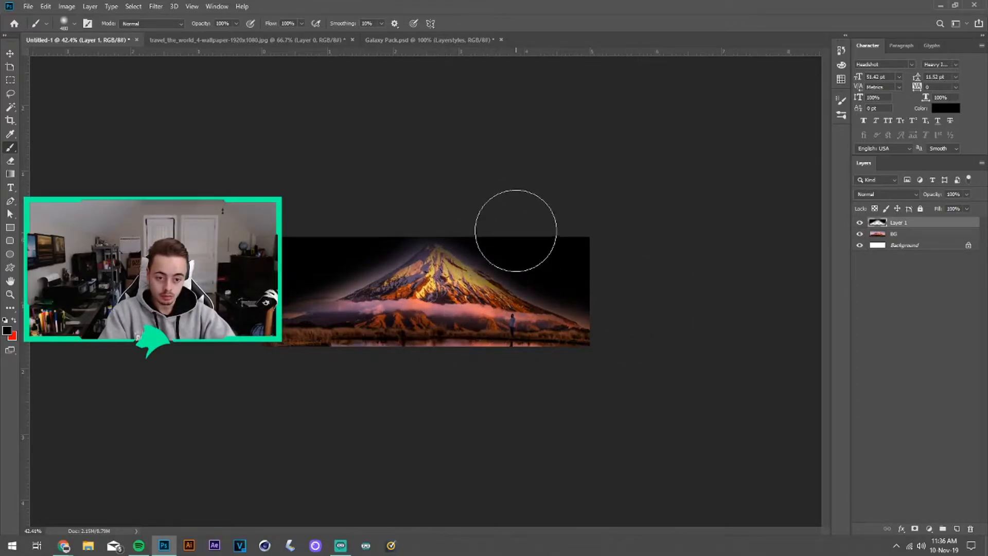
pyautogui.moveTo(402, 214)
pyautogui.mouseDown()
pyautogui.moveTo(333, 250)
pyautogui.moveTo(285, 247)
pyautogui.mouseUp()
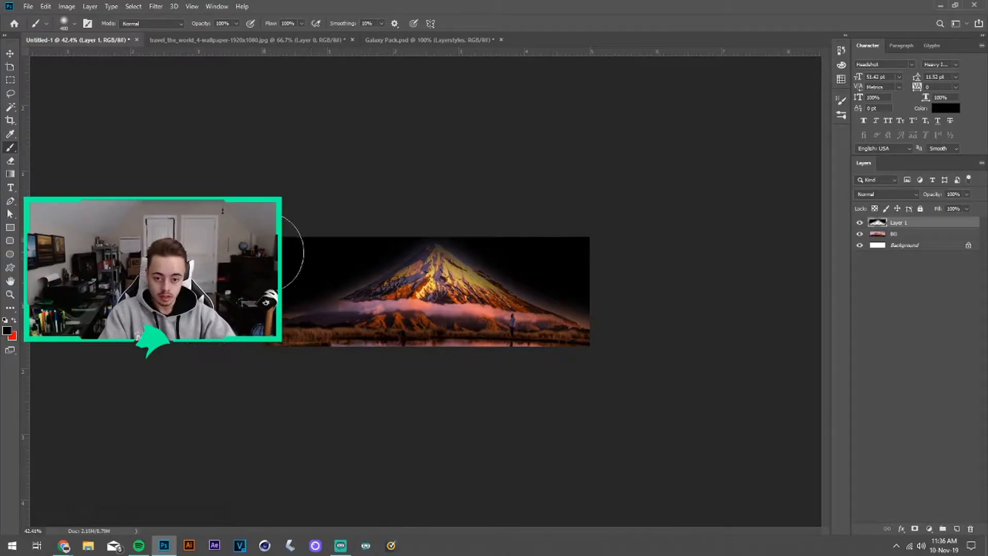
# Change the blending mode of the black painted layer to Soft Light.
pyautogui.press('v')
pyautogui.scroll(2, 437, 290)
pyautogui.scroll(2, 438, 290)
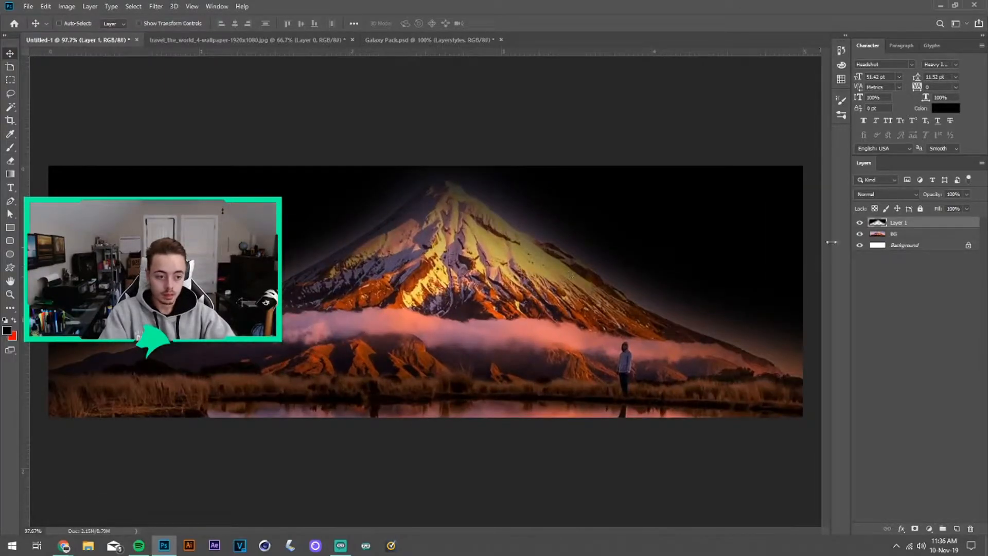
pyautogui.click(869, 195)
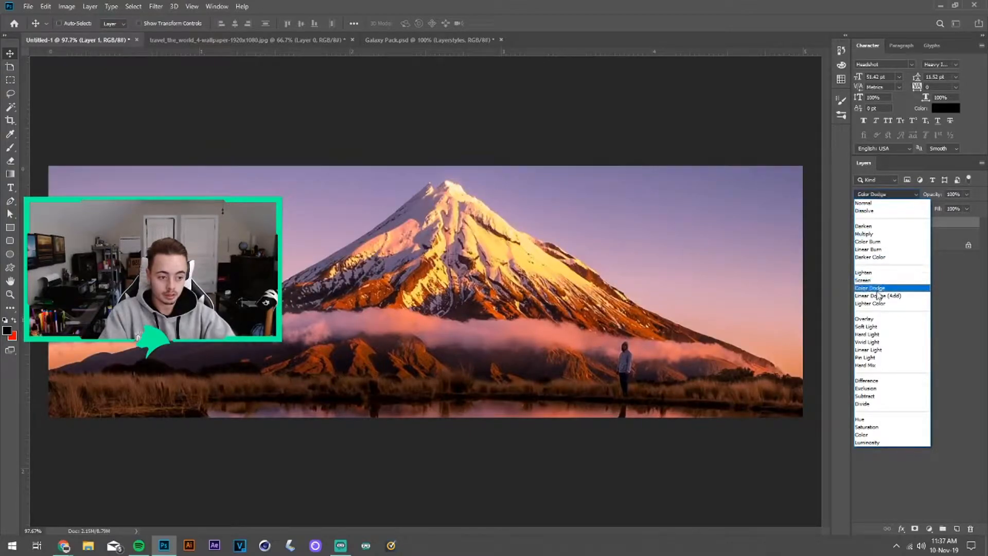
pyautogui.click(875, 327)
pyautogui.click(883, 295)
# Compare the image with the black painted layer hidden and shown, and lower that layer's opacity to about 79%.
pyautogui.click(859, 223)
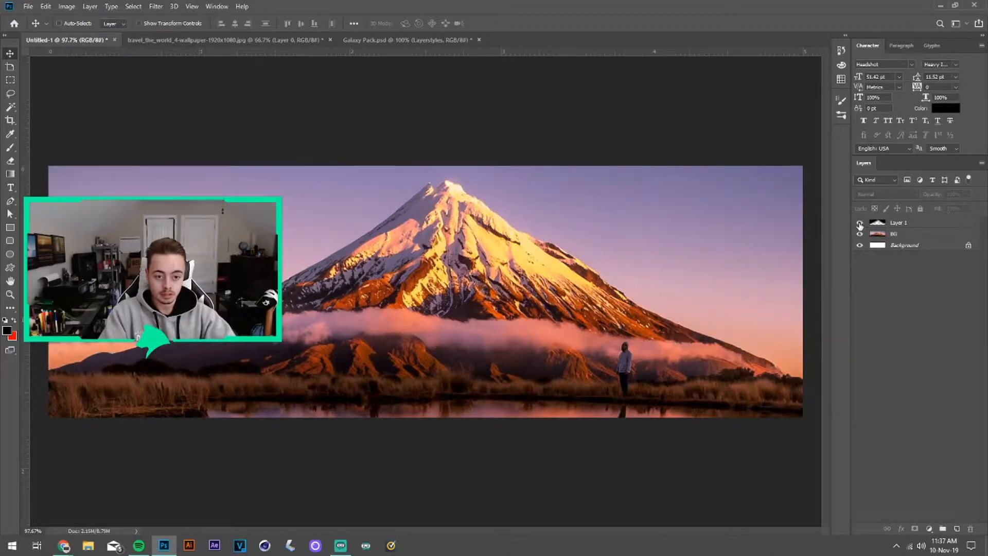
pyautogui.click(859, 223)
pyautogui.click(920, 221)
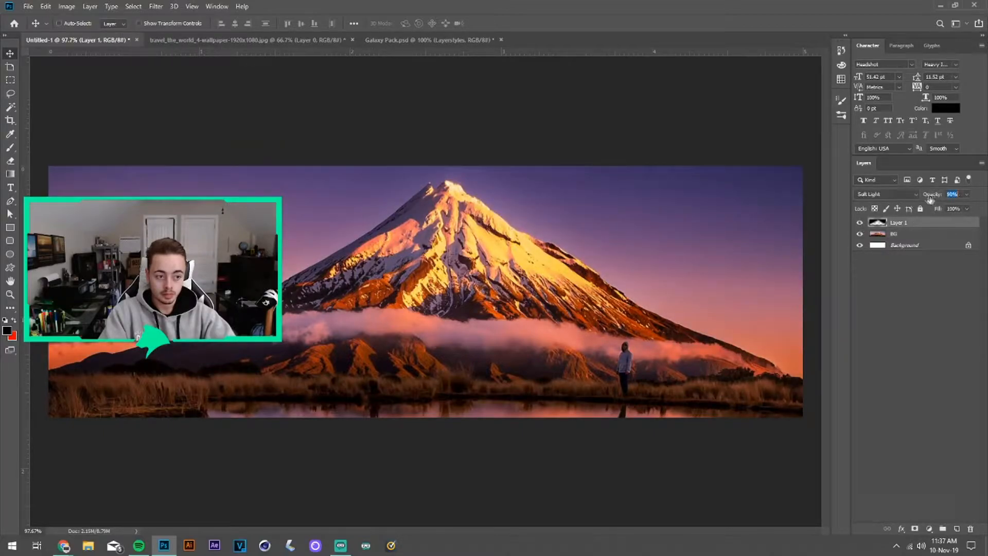
pyautogui.moveTo(932, 198); pyautogui.dragTo(921, 202)
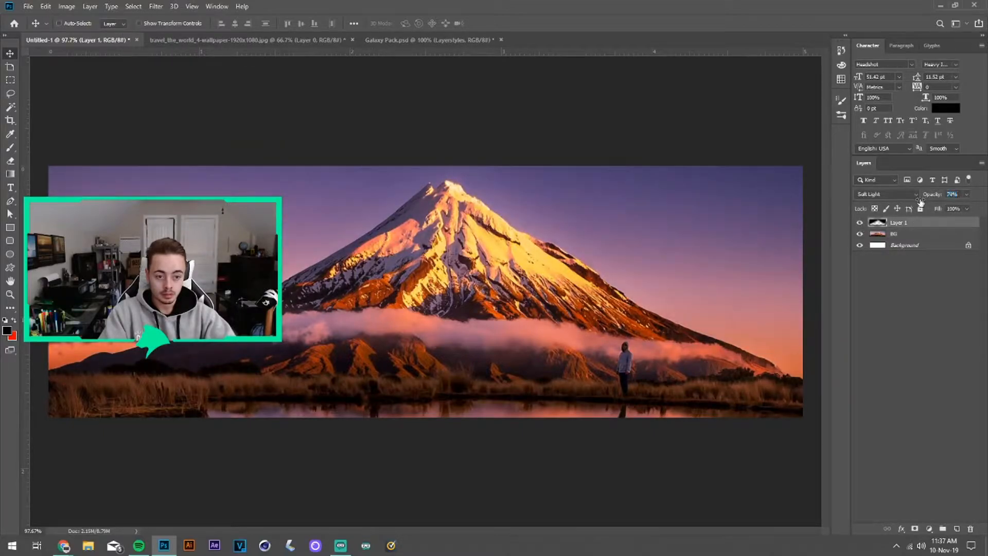
# Add a new empty layer above the black painted layer and set the brush colour to white (ffffff).
pyautogui.click(901, 266)
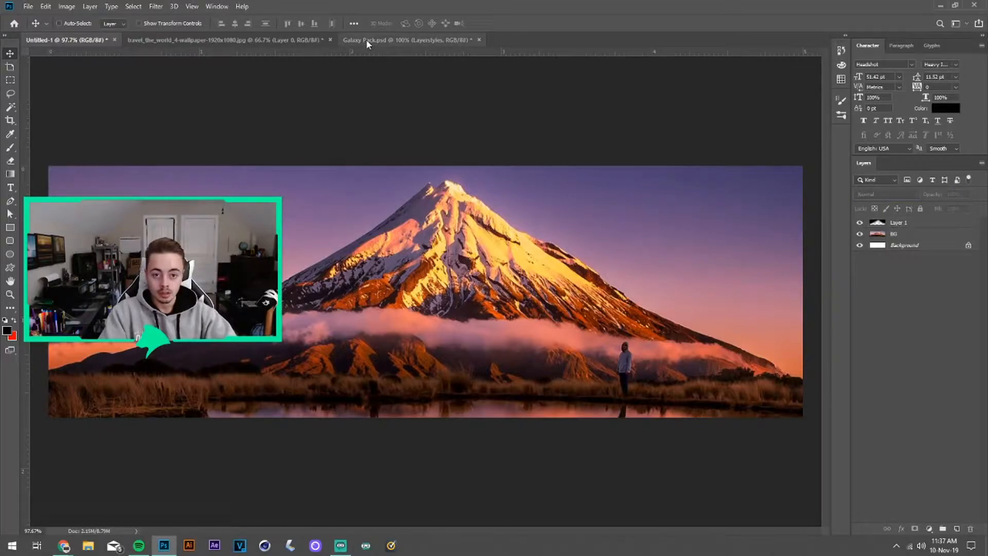
pyautogui.click(955, 531)
pyautogui.press('b')
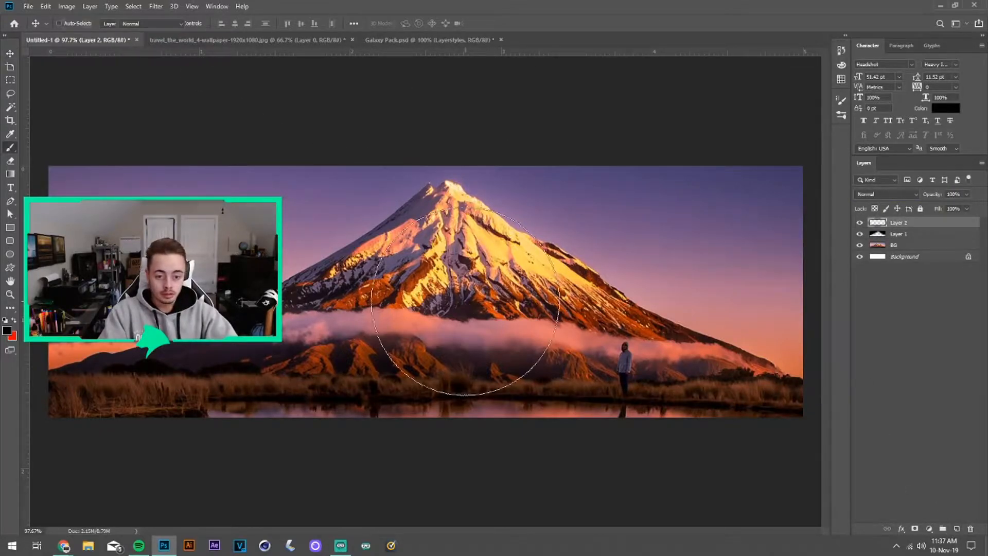
pyautogui.click(6, 330)
pyautogui.write('ffffff')
pyautogui.click(908, 259)
# Paint a soft white glow over the mountain's peak and the sky above it with a very large brush.
pyautogui.scroll(-5, 429, 271)
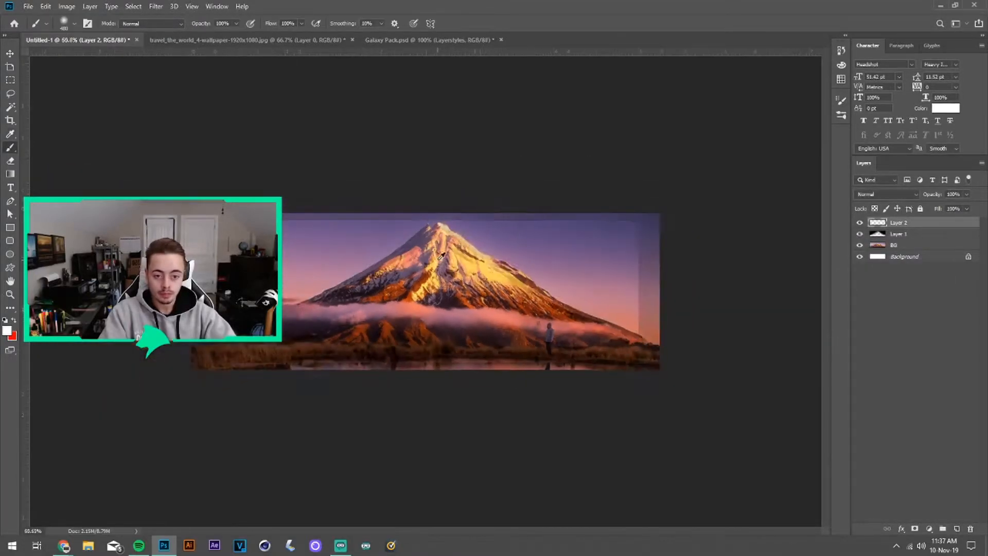
pyautogui.moveTo(430, 271); pyautogui.dragTo(528, 258)
pyautogui.moveTo(441, 277)
pyautogui.mouseDown()
pyautogui.moveTo(400, 291)
pyautogui.moveTo(468, 269)
pyautogui.moveTo(458, 268)
pyautogui.mouseUp()
pyautogui.scroll(-2, 451, 268)
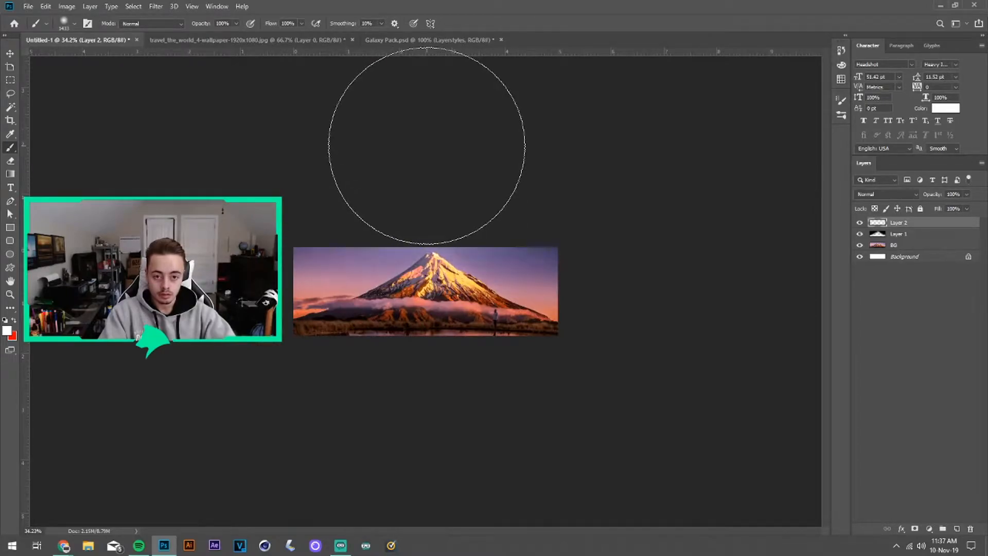
pyautogui.press('v')
pyautogui.scroll(5, 418, 241)
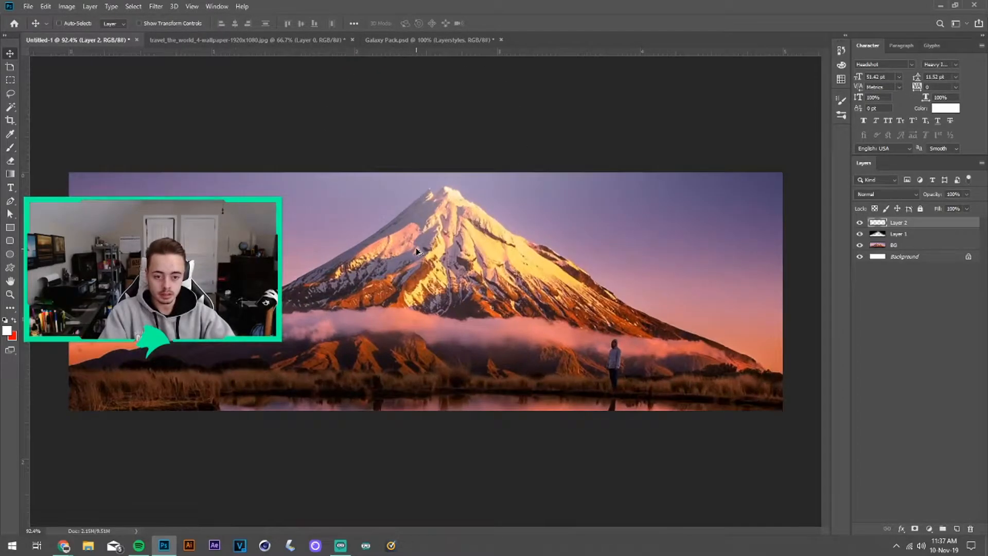
# Compare the image with the white glow hidden and shown, and set that layer's blending mode to Screen.
pyautogui.click(860, 223)
pyautogui.click(860, 223)
pyautogui.click(879, 194)
pyautogui.click(885, 278)
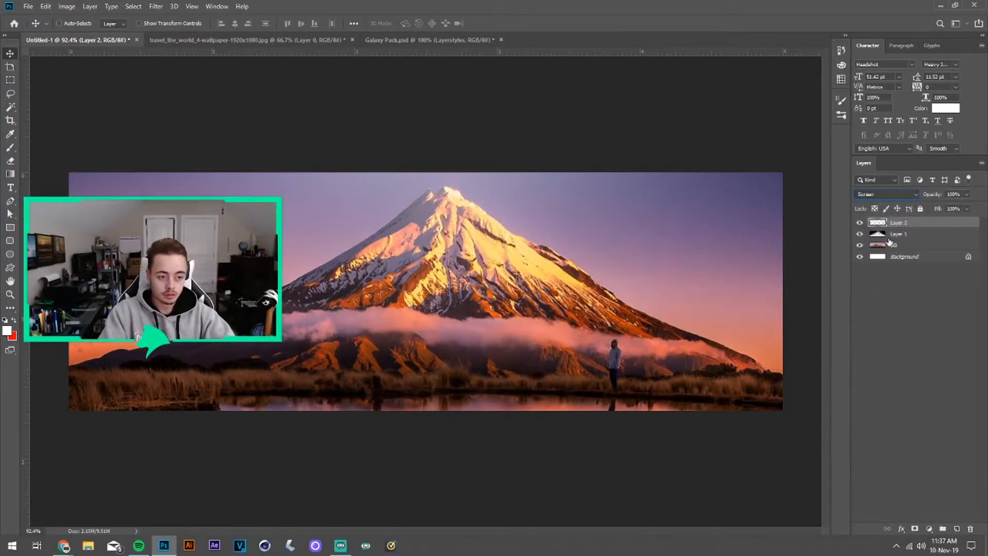
# Rename the black painted layer as Black Lighting and the white one as White Lighting.
pyautogui.doubleClick(898, 234)
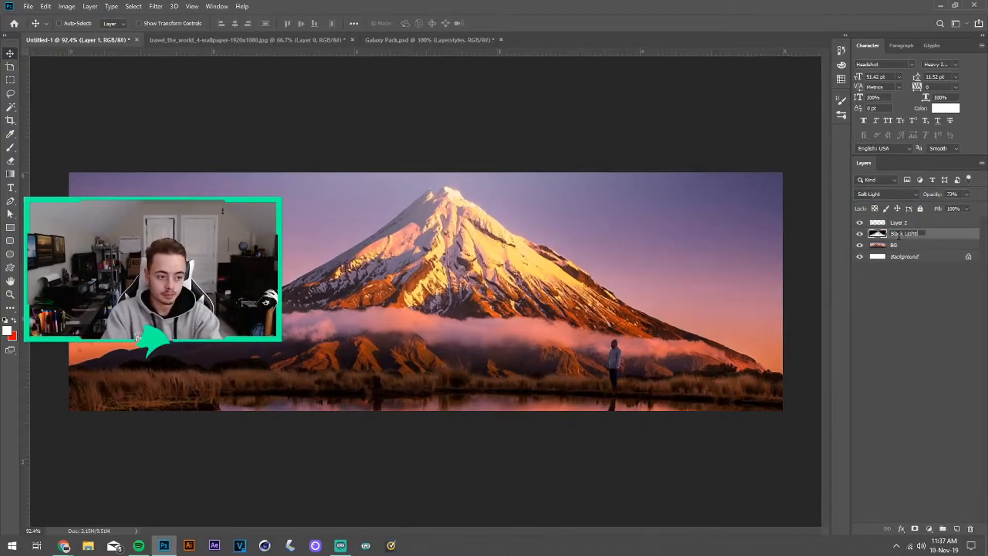
pyautogui.press('Return')
pyautogui.doubleClick(899, 223)
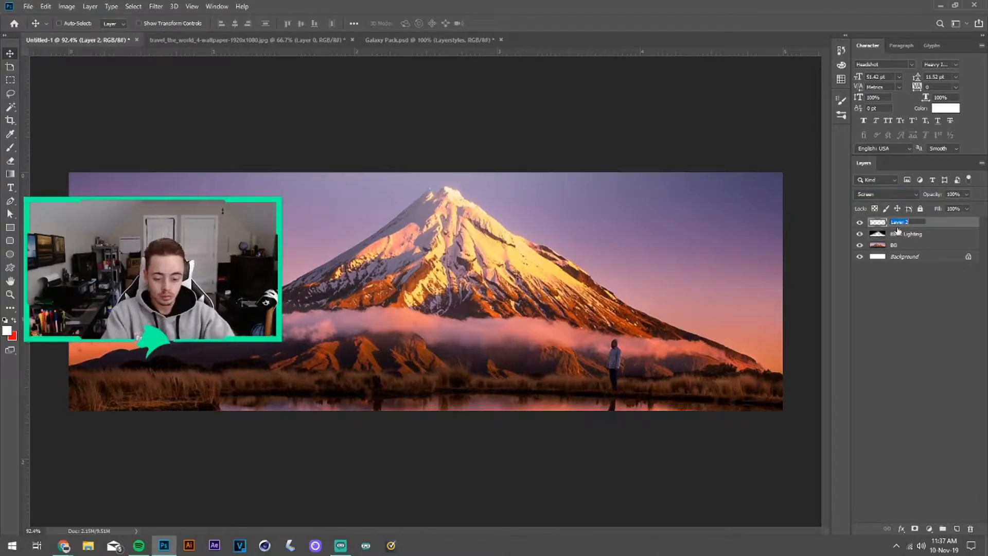
pyautogui.write('White Light')
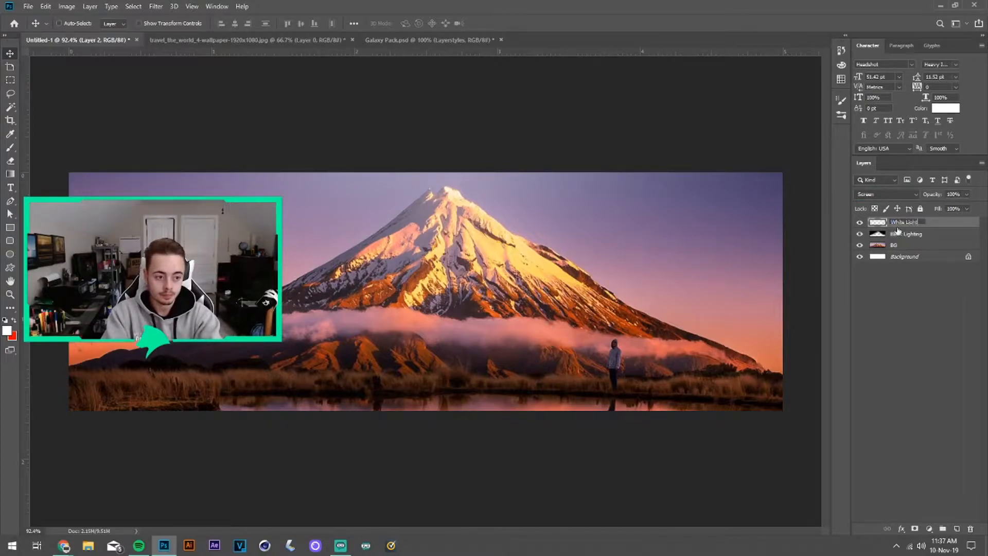
pyautogui.write('ing')
pyautogui.press('Return')
pyautogui.click(892, 271)
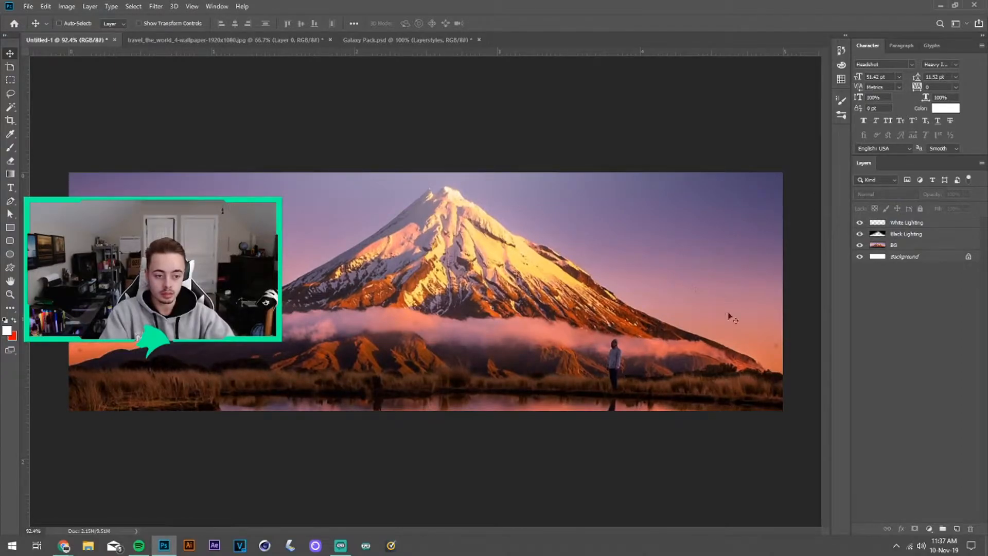
# Add a top layer named Purple Lighting and set the brush colour to bright purple (d200ff).
pyautogui.click(957, 530)
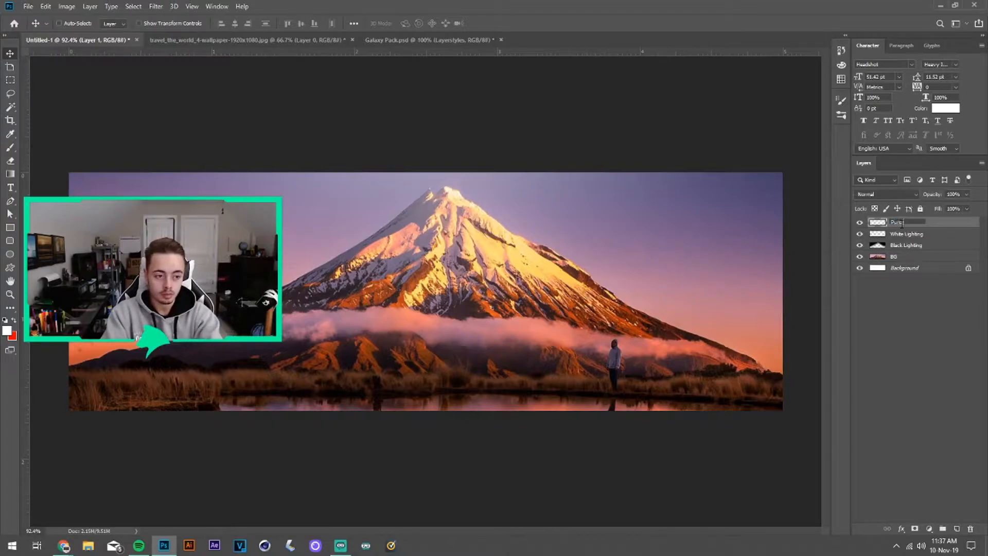
pyautogui.press('Return')
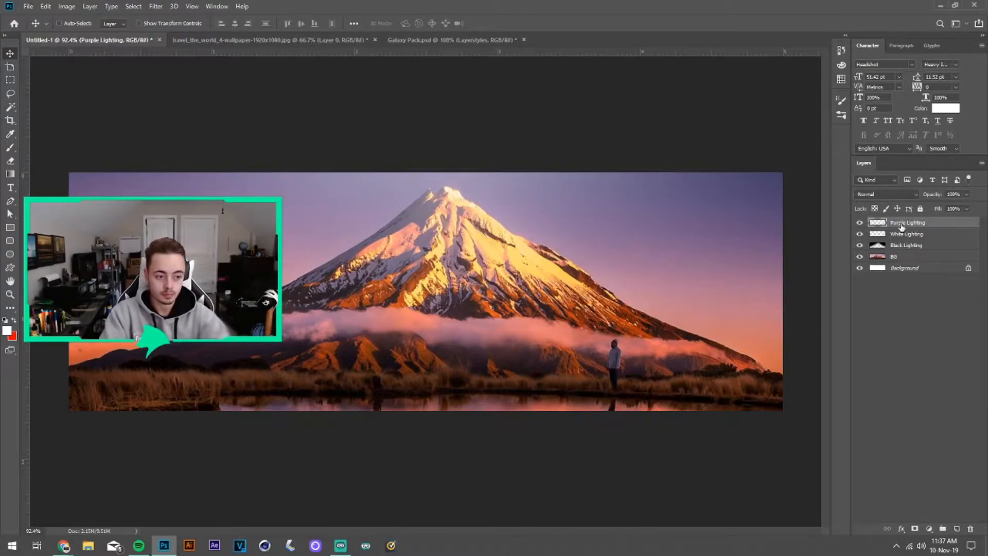
pyautogui.press('i')
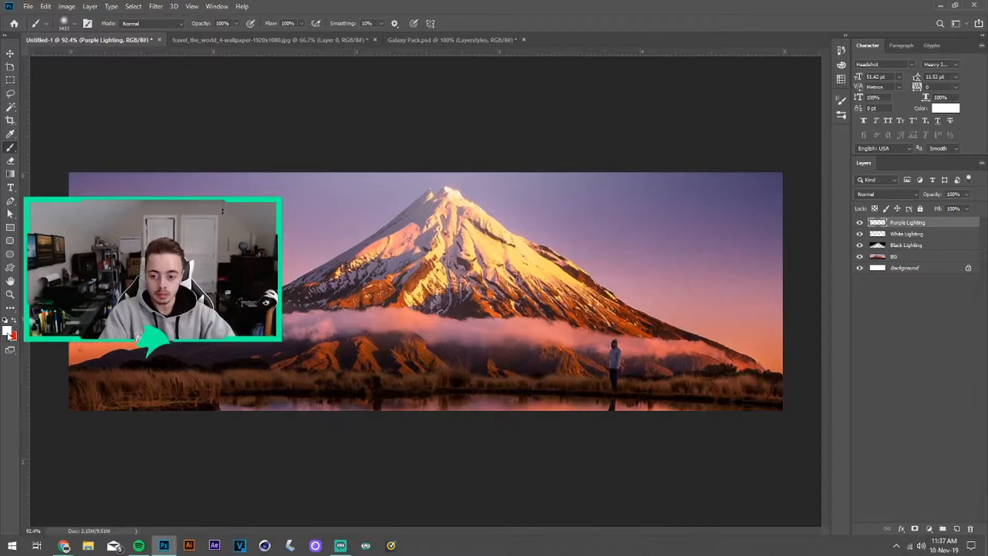
pyautogui.click(7, 331)
pyautogui.click(825, 282)
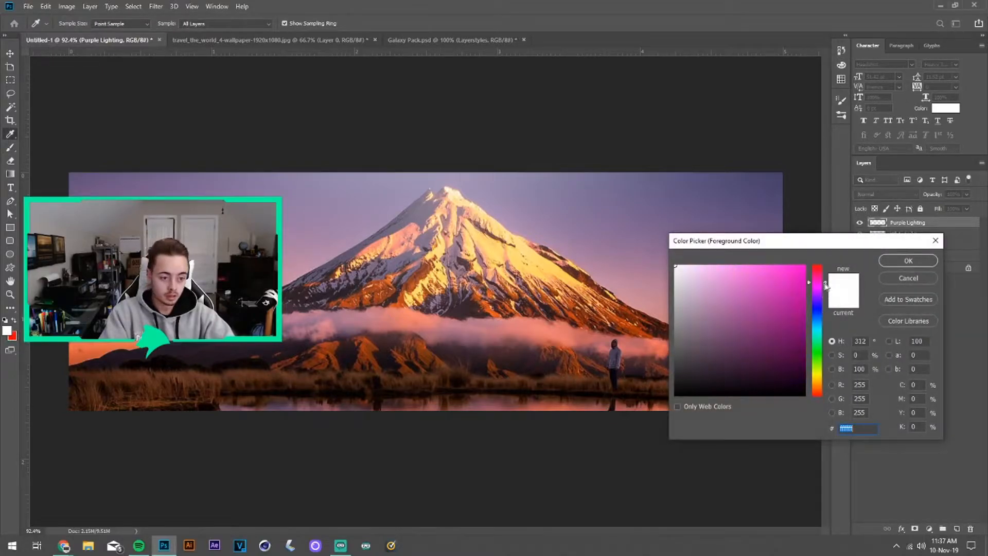
pyautogui.moveTo(787, 284); pyautogui.dragTo(852, 251)
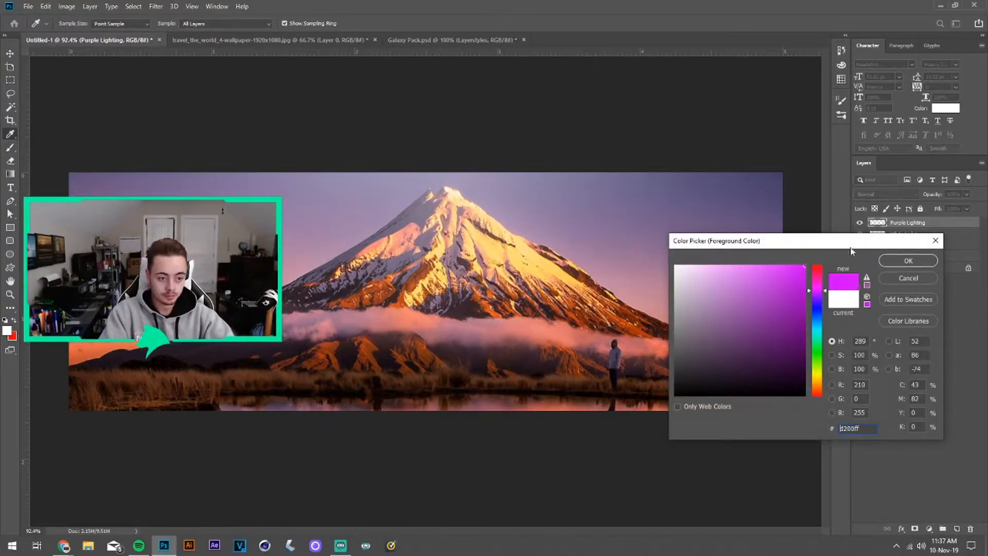
pyautogui.click(902, 265)
# Paint soft purple strokes on the Purple Lighting layer along all the outer edges of the header.
pyautogui.scroll(-6, 481, 259)
pyautogui.scroll(2, 429, 280)
pyautogui.moveTo(429, 281); pyautogui.dragTo(325, 298)
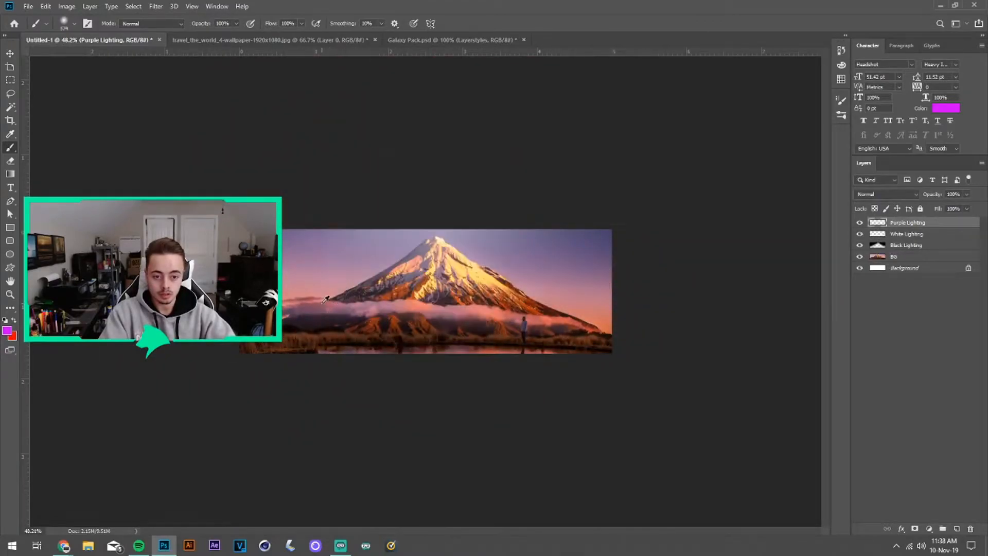
pyautogui.scroll(-1, 325, 298)
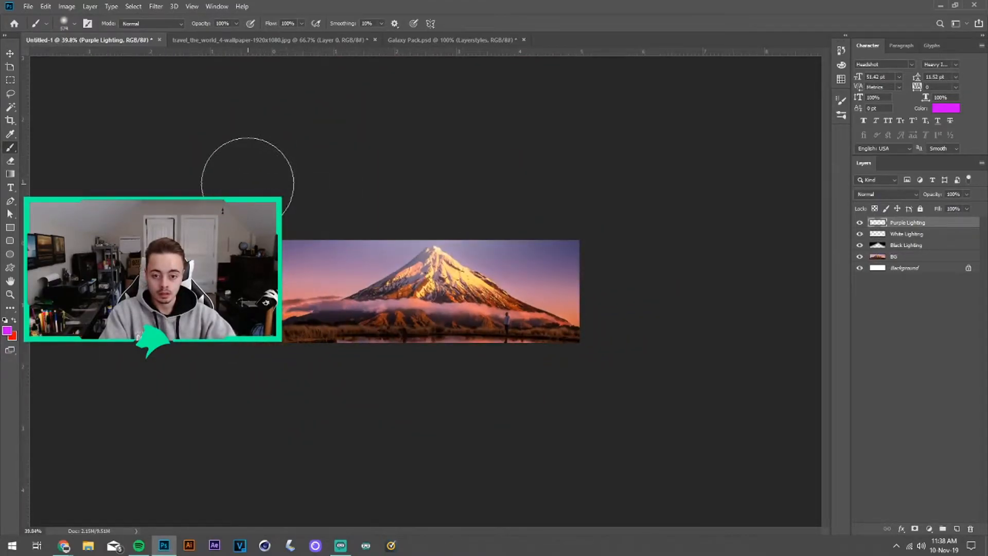
pyautogui.moveTo(334, 188); pyautogui.dragTo(515, 188)
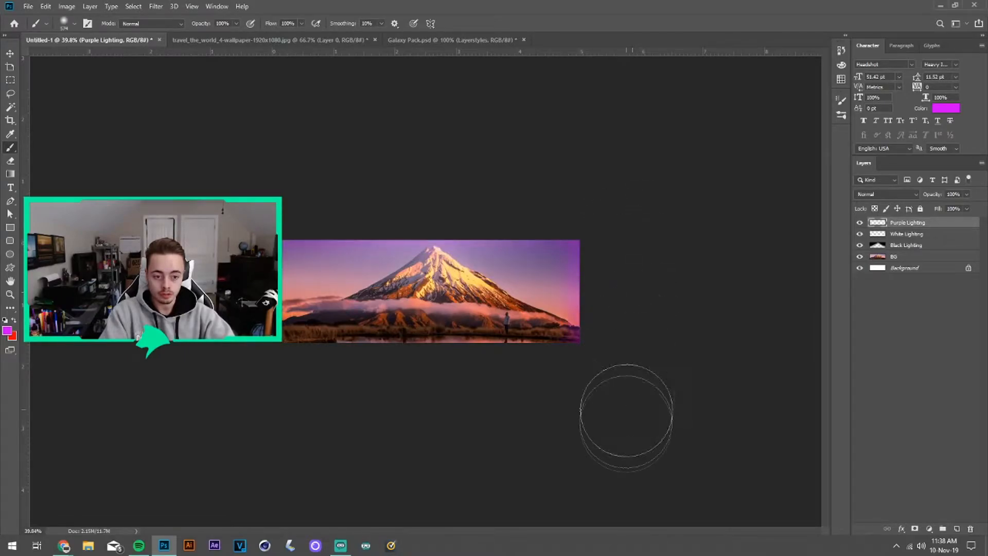
pyautogui.moveTo(487, 406); pyautogui.dragTo(143, 404)
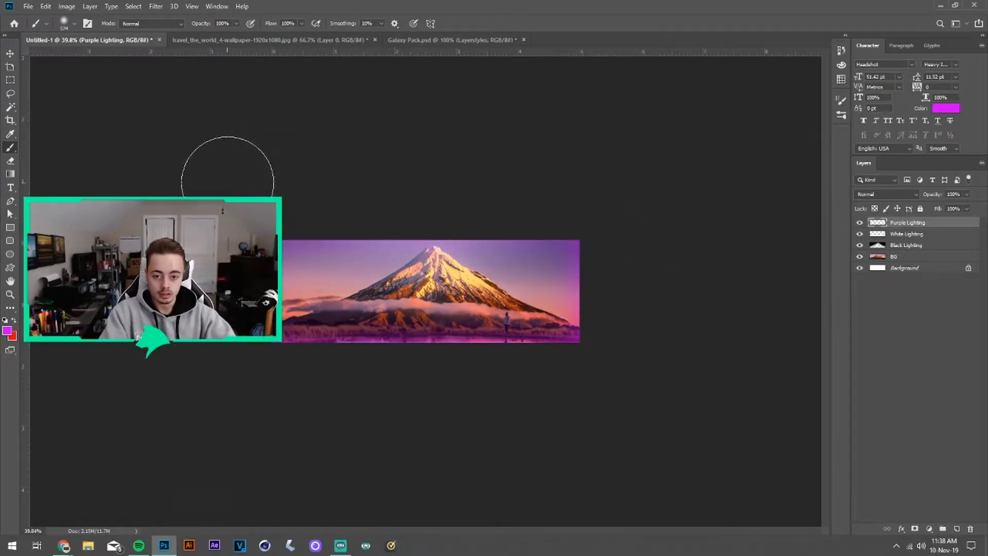
pyautogui.press('v')
pyautogui.scroll(9, 427, 294)
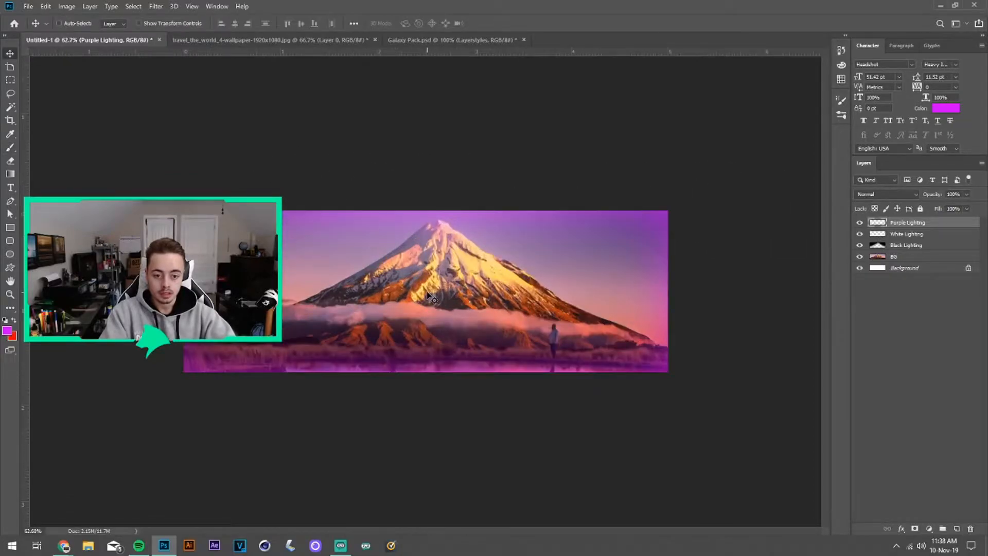
pyautogui.scroll(-1, 427, 294)
# Set the Purple Lighting layer's blending mode to Screen and lower its opacity to about 54%.
pyautogui.click(859, 223)
pyautogui.click(859, 223)
pyautogui.click(859, 223)
pyautogui.click(859, 222)
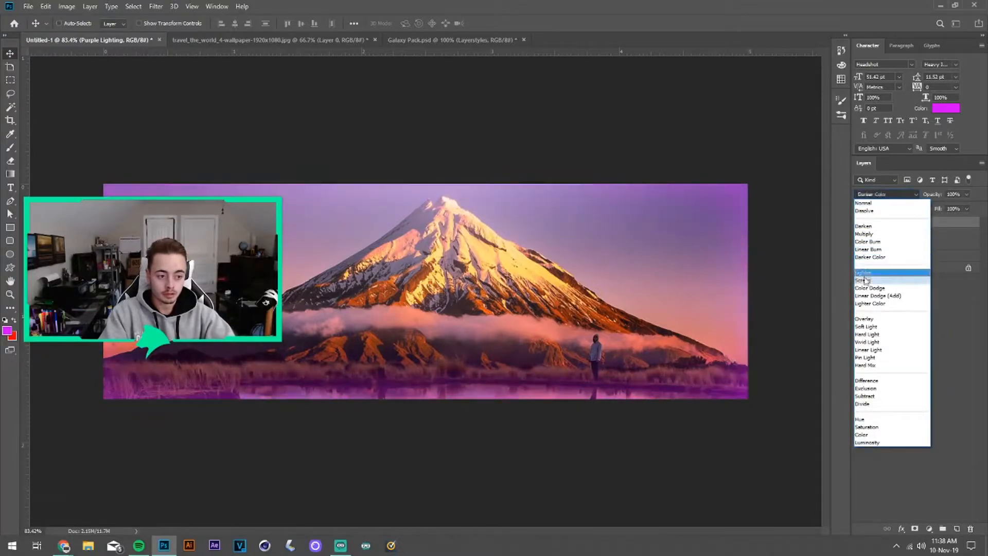
pyautogui.click(870, 280)
pyautogui.moveTo(934, 200); pyautogui.dragTo(913, 208)
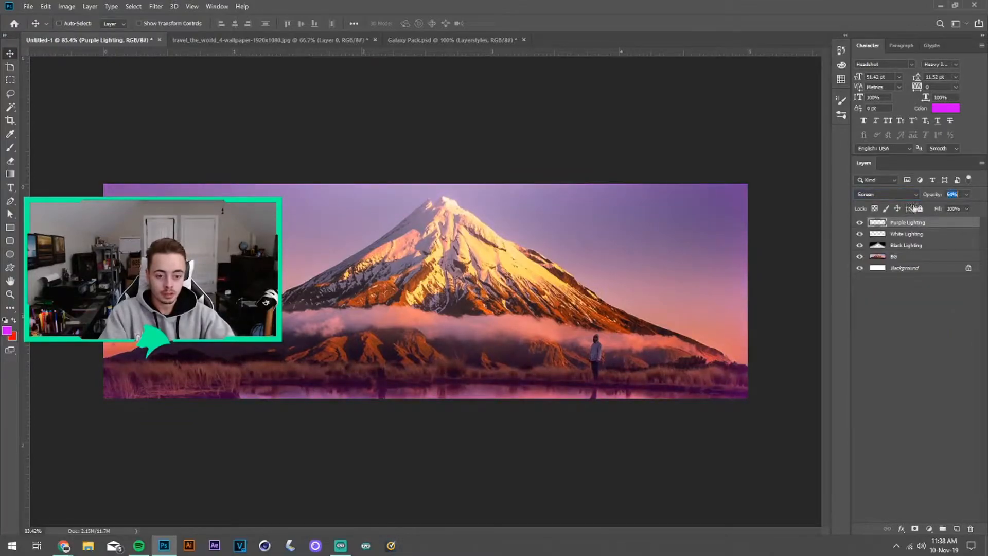
pyautogui.click(907, 294)
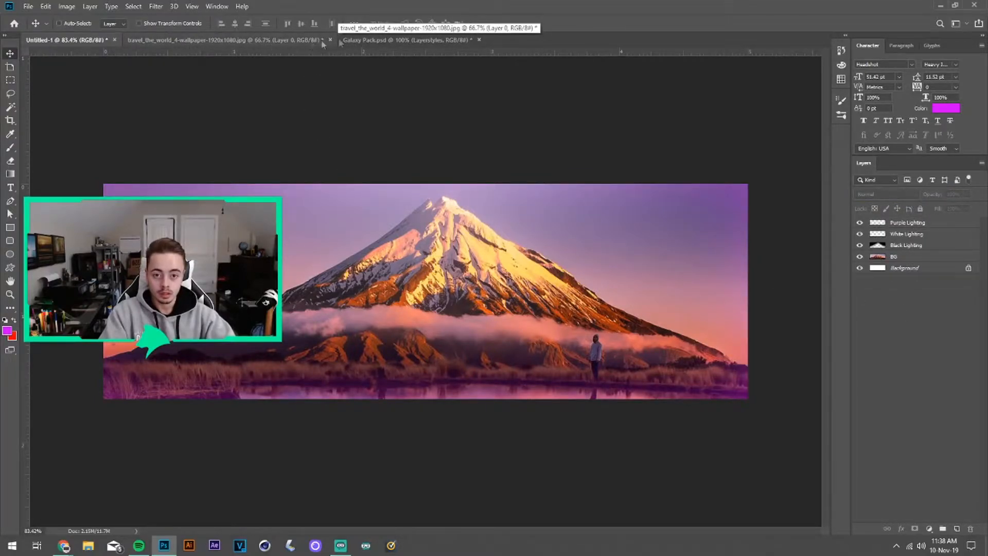
# Switch to the Galaxy Pack.psd document, then show and expand its Brushes group.
pyautogui.click(355, 40)
pyautogui.moveTo(178, 40); pyautogui.dragTo(284, 40)
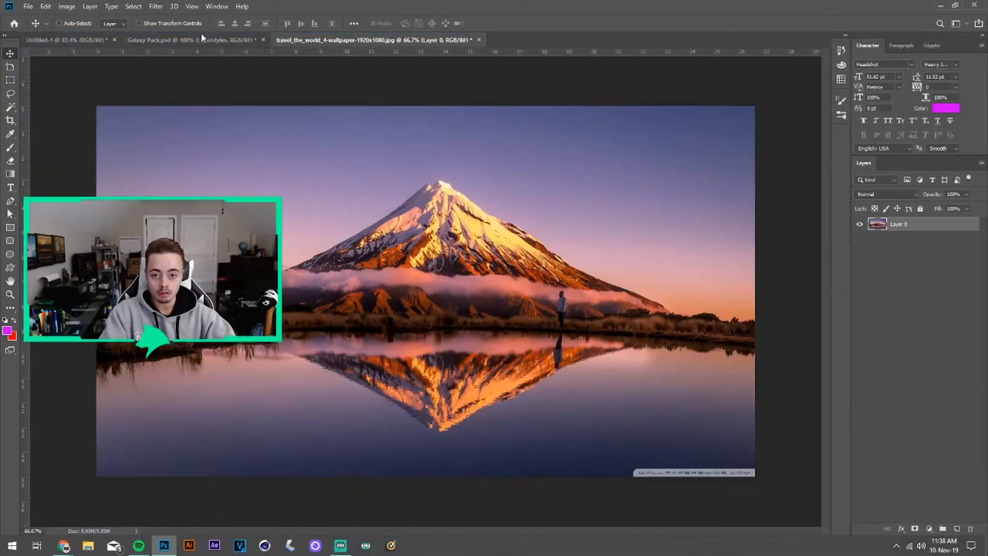
pyautogui.click(201, 39)
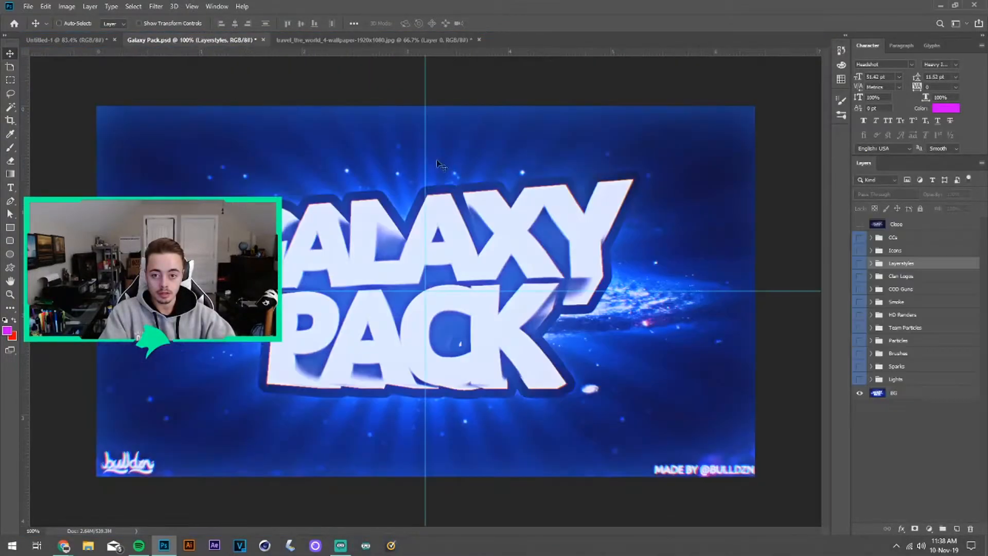
pyautogui.click(901, 339)
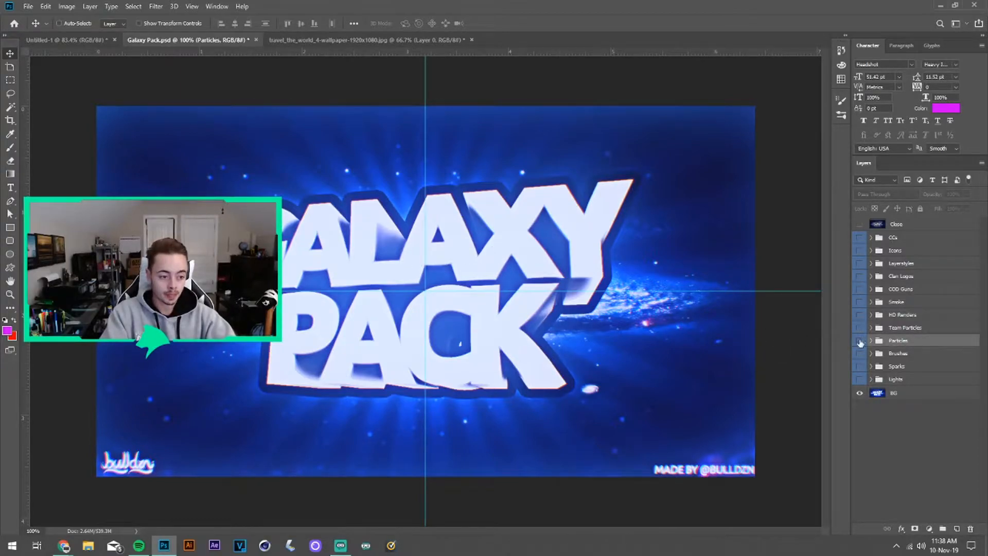
pyautogui.click(891, 356)
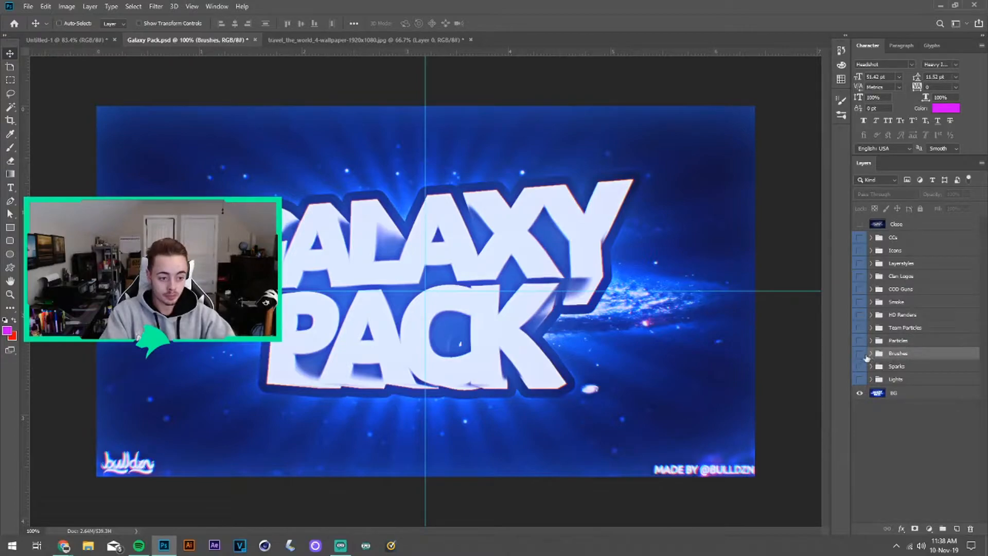
pyautogui.click(860, 356)
pyautogui.click(871, 353)
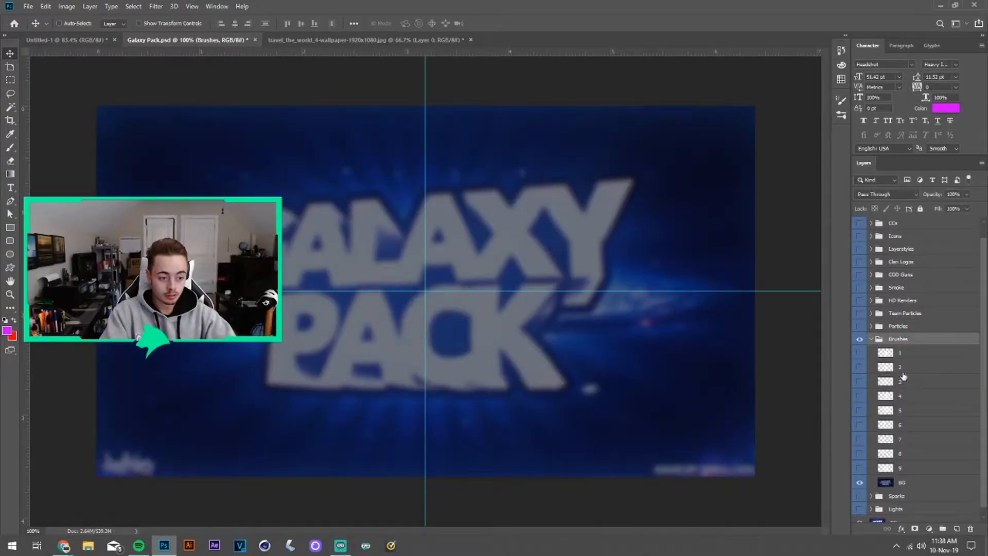
# Preview the numbered layers 1 to 9 in the Brushes group one at a time to find a suitable effect.
pyautogui.click(860, 354)
pyautogui.scroll(-1, 861, 355)
pyautogui.click(860, 345)
pyautogui.click(861, 360)
pyautogui.click(98, 41)
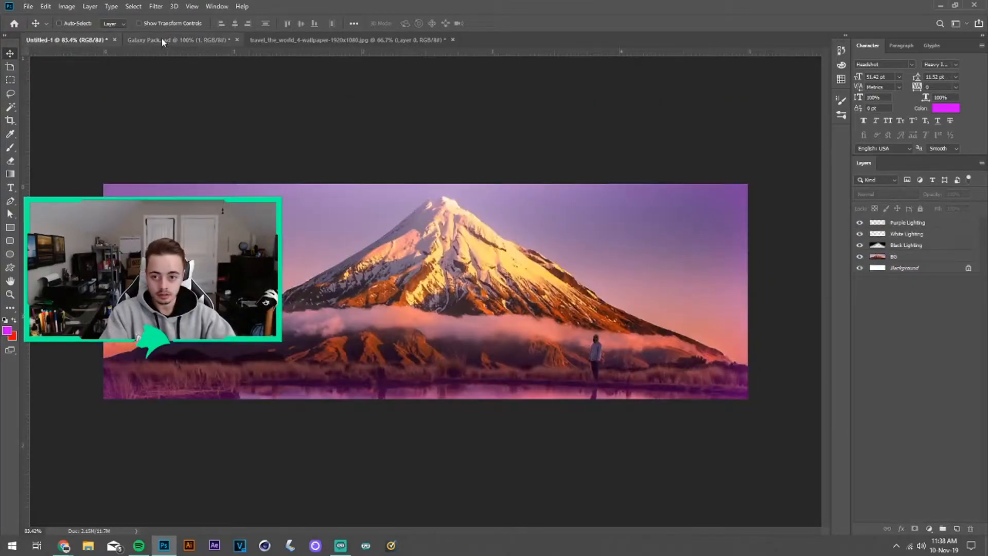
pyautogui.click(162, 38)
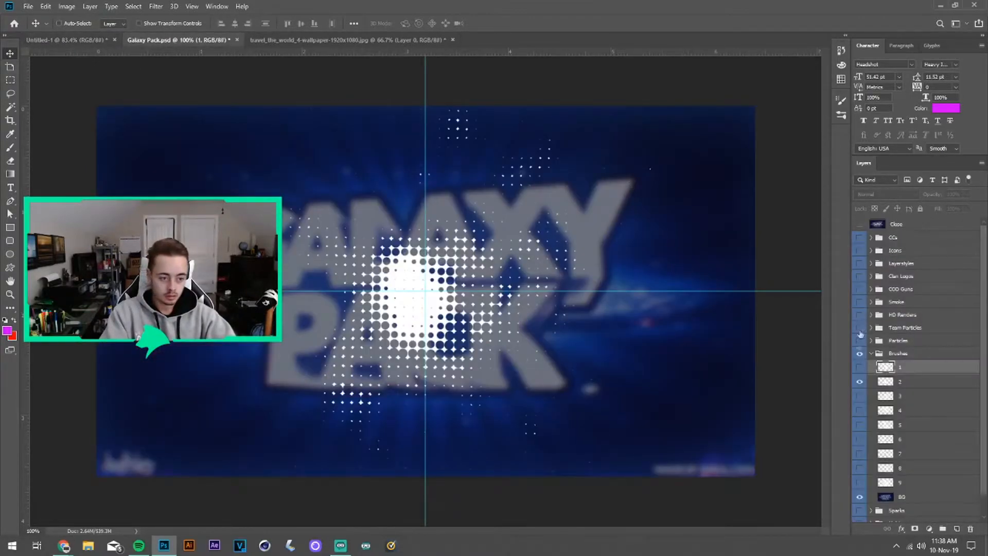
pyautogui.click(860, 383)
pyautogui.scroll(-1, 860, 387)
pyautogui.click(860, 374)
pyautogui.click(860, 374)
pyautogui.click(859, 390)
pyautogui.click(860, 389)
pyautogui.click(860, 389)
pyautogui.click(860, 402)
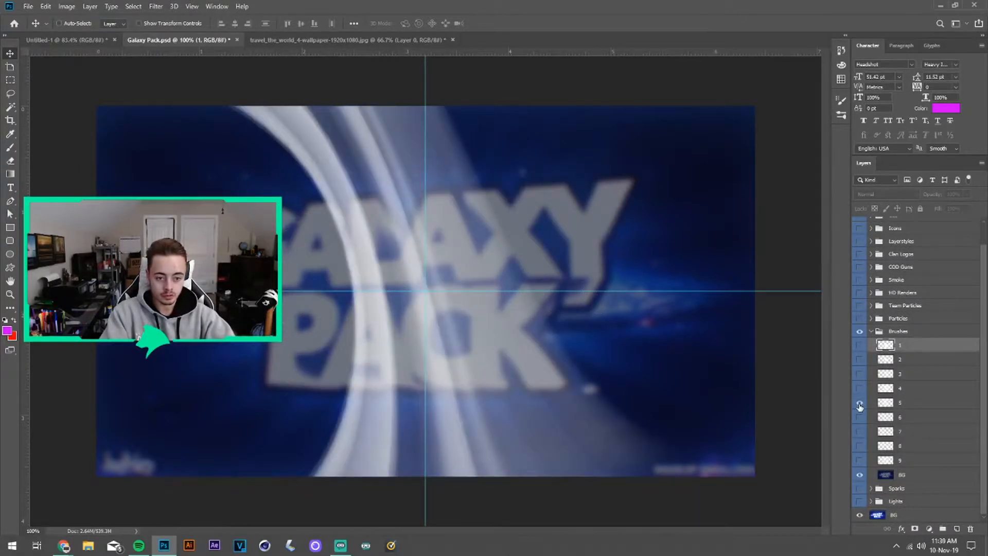
pyautogui.click(860, 402)
pyautogui.click(859, 418)
pyautogui.click(860, 418)
pyautogui.click(859, 431)
pyautogui.click(860, 432)
pyautogui.click(859, 445)
pyautogui.click(859, 446)
pyautogui.click(859, 461)
pyautogui.click(859, 460)
pyautogui.click(859, 445)
pyautogui.click(859, 446)
# Show brush layer 7 in the Galaxy Pack and bring it into the header document over the image's left side.
pyautogui.click(859, 432)
pyautogui.keyDown('ctrl'); pyautogui.click(398, 215); pyautogui.keyUp('ctrl')
pyautogui.moveTo(247, 150)
pyautogui.mouseDown()
pyautogui.moveTo(93, 41)
pyautogui.moveTo(387, 244)
pyautogui.moveTo(318, 273)
pyautogui.moveTo(267, 239)
pyautogui.moveTo(246, 349)
pyautogui.moveTo(290, 373)
pyautogui.mouseUp()
# Duplicate the brush 7 layer three times, spreading the white streaks over the left half and lower centre of the header.
pyautogui.scroll(2, 388, 242)
pyautogui.hotkey('ctrl', 'j')
pyautogui.hotkey('ctrl', 'j')
pyautogui.moveTo(250, 318); pyautogui.dragTo(513, 395)
pyautogui.hotkey('ctrl', 'j')
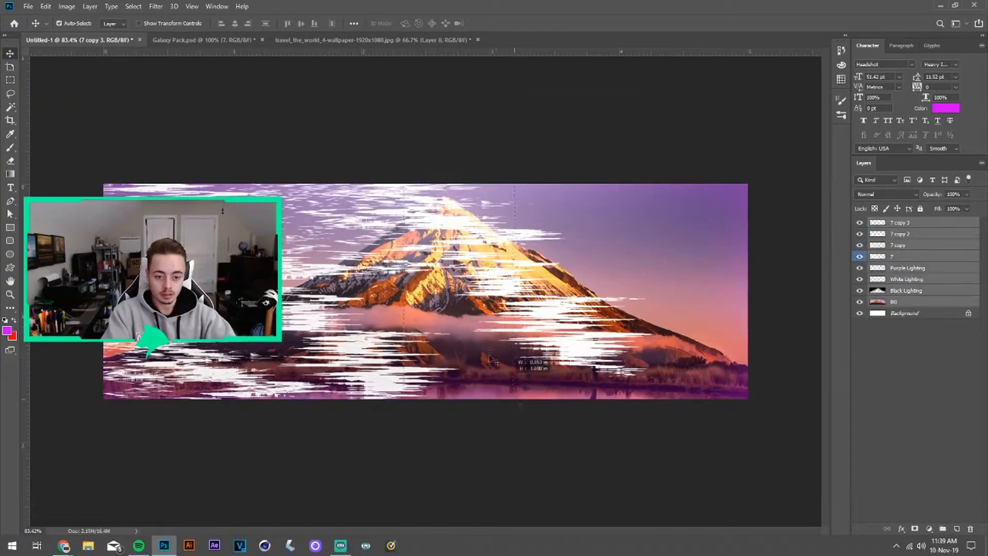
# Move the topmost streak copy to the header's upper right and add two more copies covering the rest of the right side.
pyautogui.click(908, 223)
pyautogui.moveTo(406, 215); pyautogui.dragTo(602, 195)
pyautogui.hotkey('ctrl', 'j')
pyautogui.hotkey('ctrl', 'j')
pyautogui.moveTo(659, 211); pyautogui.dragTo(671, 338)
# Merge the brush 7 layer and its five copies into a single streak layer.
pyautogui.keyDown('shift'); pyautogui.click(903, 281); pyautogui.keyUp('shift')
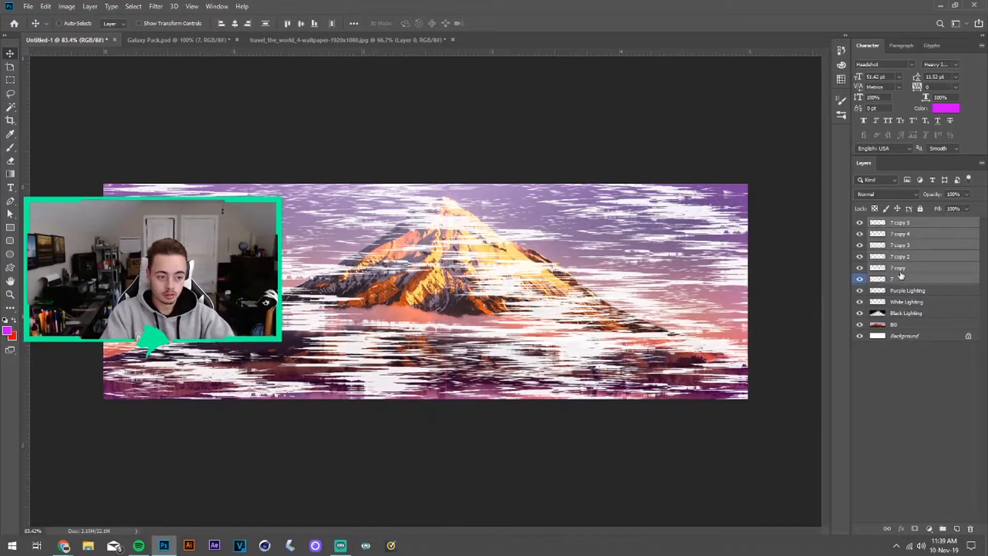
pyautogui.click(913, 226)
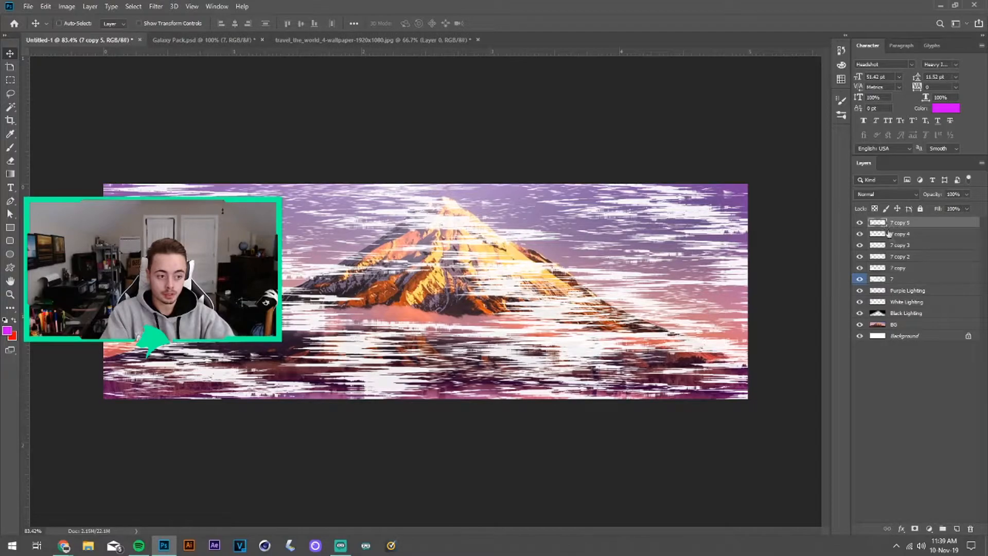
pyautogui.keyDown('shift'); pyautogui.click(899, 280); pyautogui.keyUp('shift')
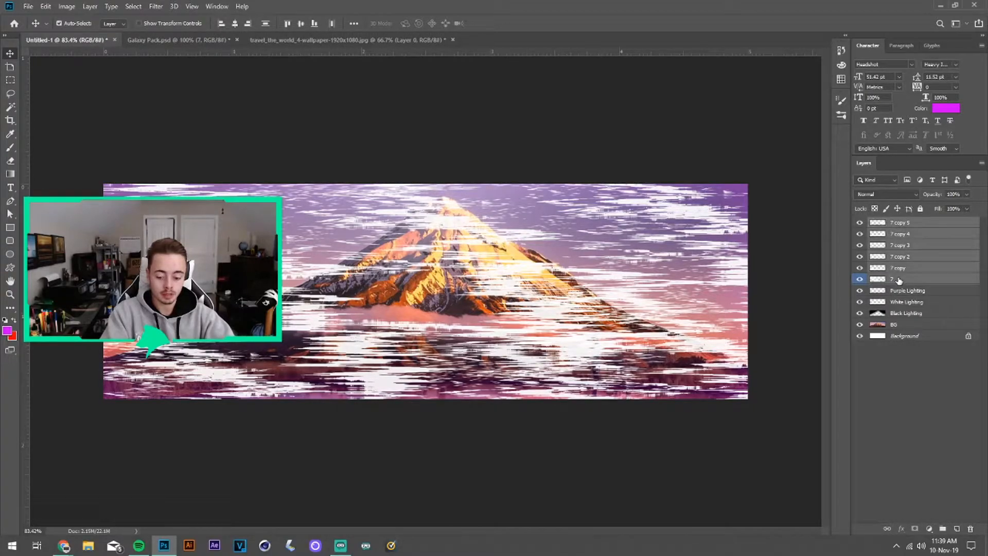
pyautogui.hotkey('ctrl', 'e')
pyautogui.click(860, 223)
pyautogui.click(860, 223)
# Set the merged streak layer to Overlay at 15% opacity and place it below Black Lighting, directly above BG.
pyautogui.click(899, 196)
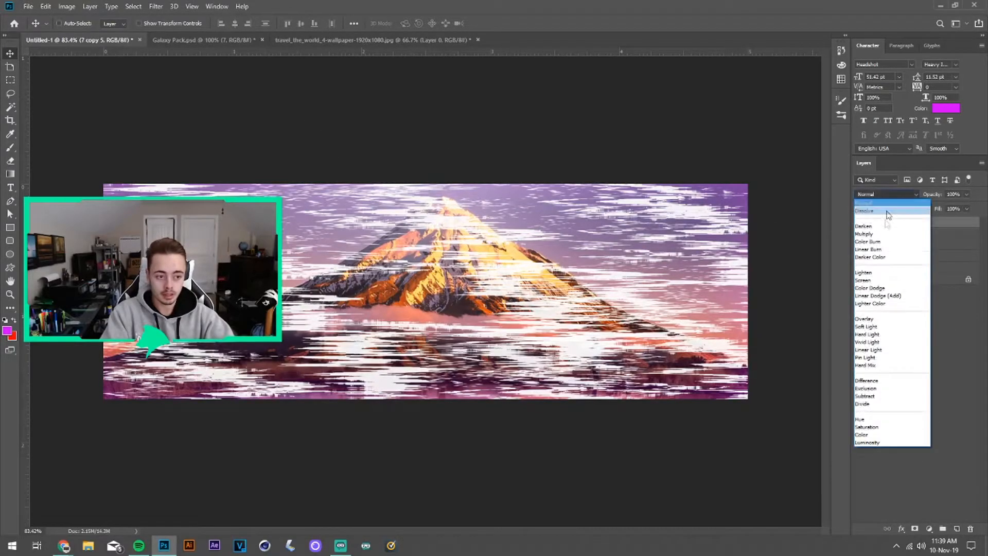
pyautogui.click(878, 319)
pyautogui.moveTo(904, 225); pyautogui.dragTo(900, 261)
pyautogui.moveTo(935, 198); pyautogui.dragTo(891, 216)
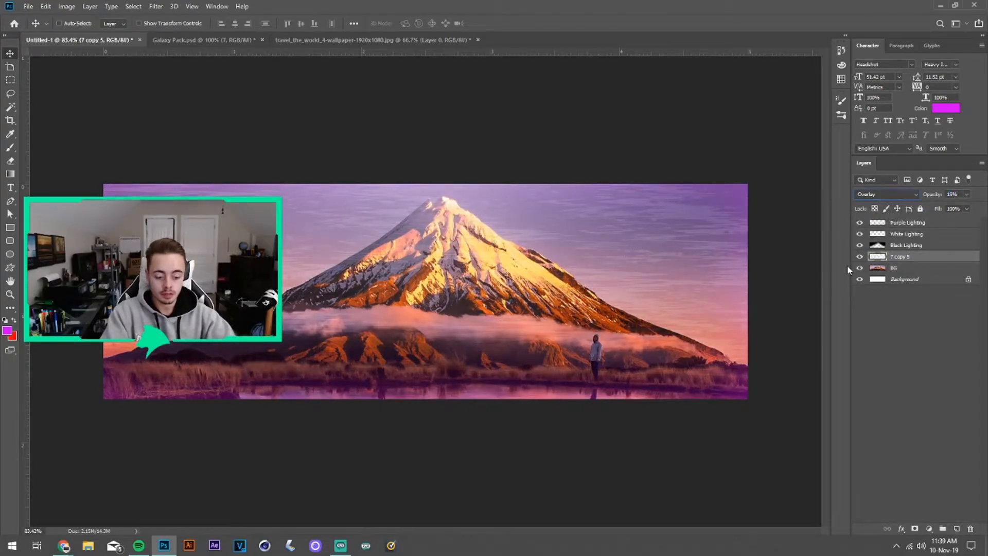
# Erase the streaks over the mountain and foreground with a soft eraser at 0% hardness, keeping them in the sky.
pyautogui.press('e')
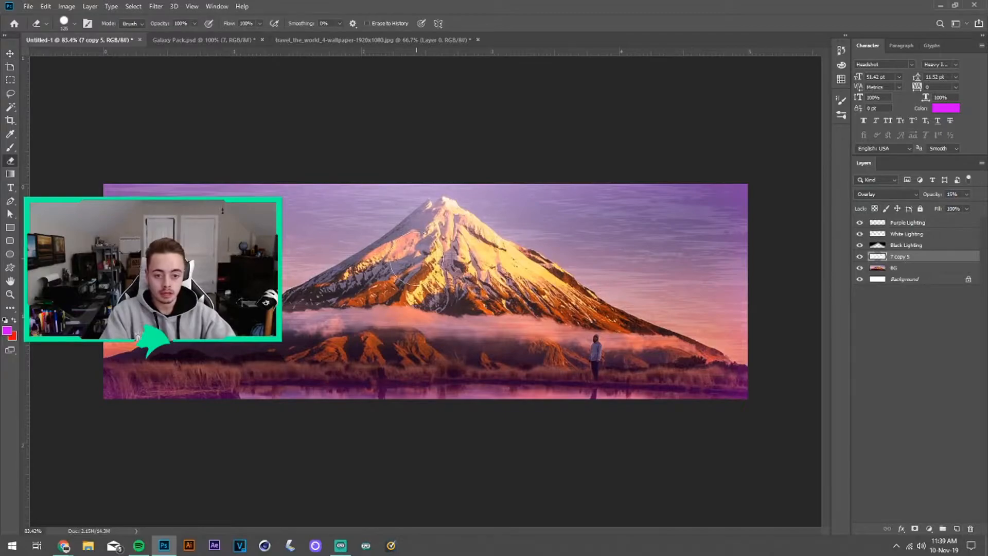
pyautogui.scroll(2, 417, 257)
pyautogui.click(75, 24)
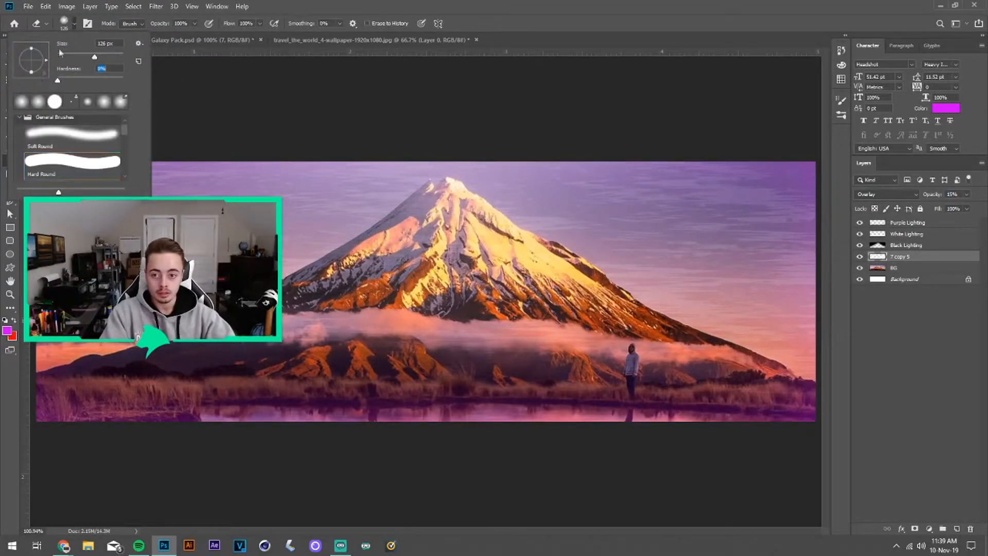
pyautogui.click(72, 24)
pyautogui.click(74, 22)
pyautogui.click(74, 25)
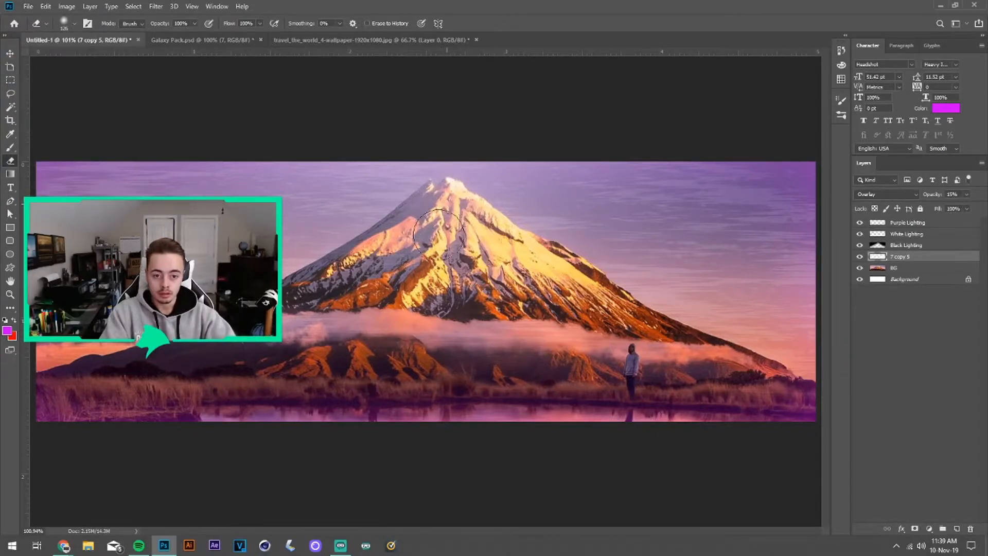
pyautogui.moveTo(433, 243)
pyautogui.mouseDown()
pyautogui.moveTo(434, 211)
pyautogui.moveTo(392, 245)
pyautogui.mouseUp()
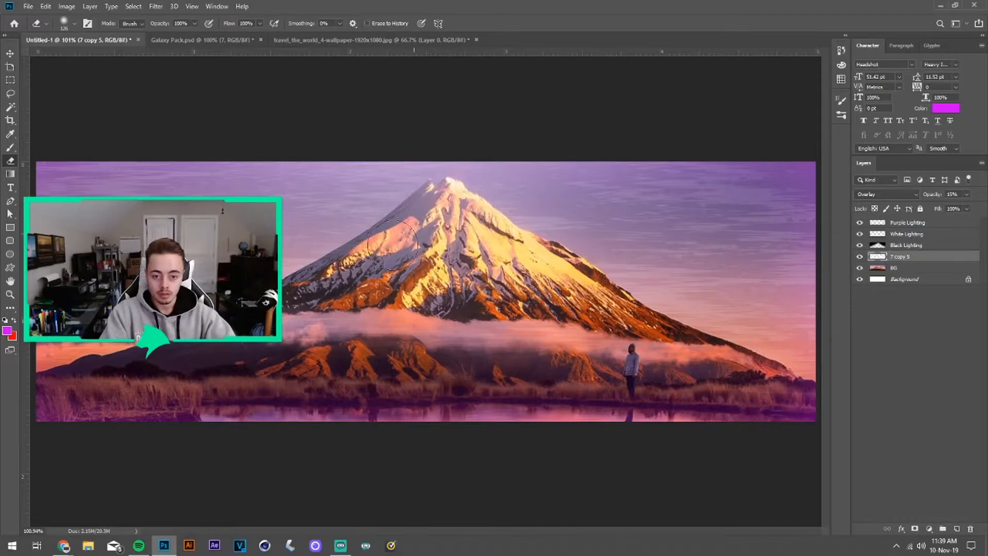
pyautogui.moveTo(321, 289)
pyautogui.mouseDown()
pyautogui.moveTo(280, 322)
pyautogui.moveTo(169, 353)
pyautogui.moveTo(179, 349)
pyautogui.moveTo(60, 413)
pyautogui.moveTo(521, 401)
pyautogui.moveTo(432, 411)
pyautogui.moveTo(622, 408)
pyautogui.mouseUp()
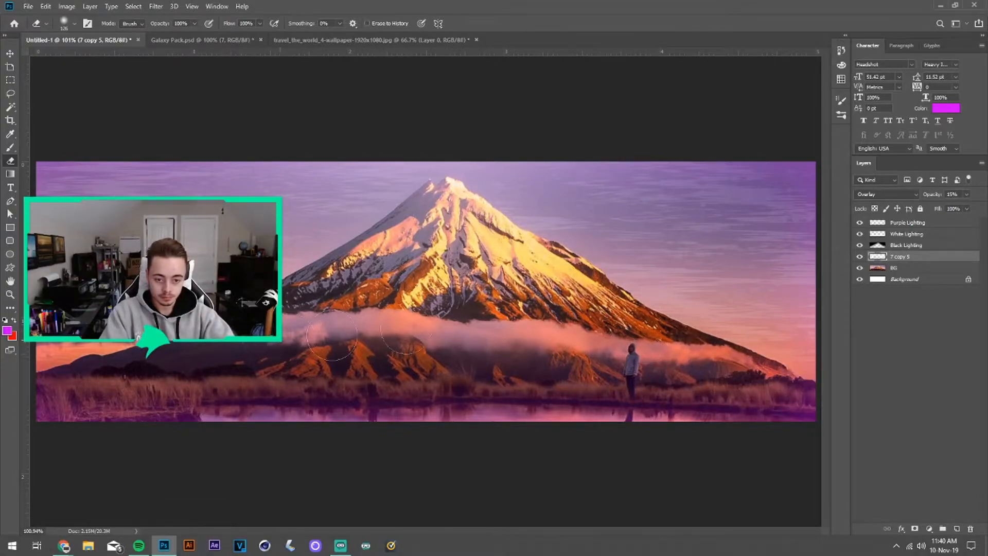
pyautogui.keyDown('alt'); pyautogui.moveTo(407, 283); pyautogui.dragTo(449, 282); pyautogui.keyUp('alt')
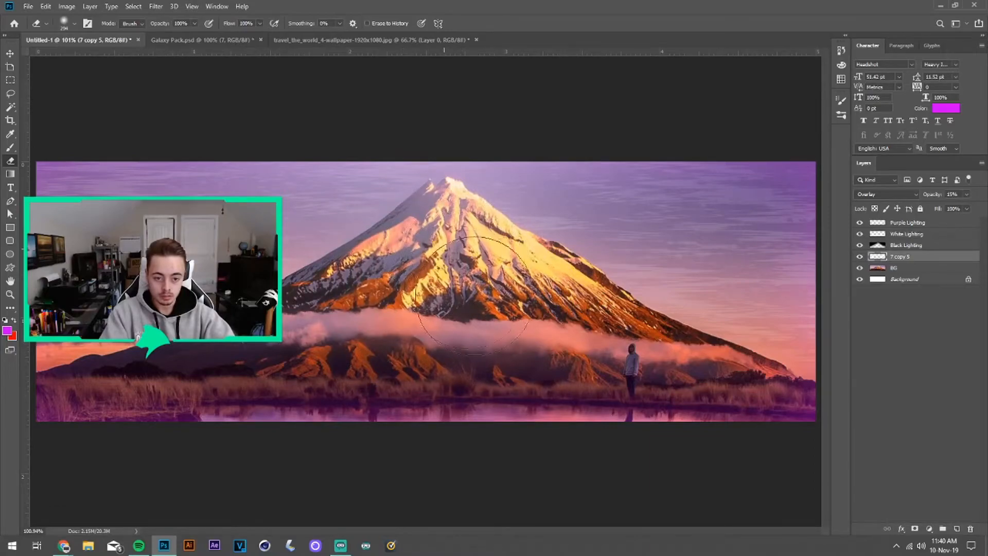
pyautogui.keyDown('alt'); pyautogui.moveTo(328, 312); pyautogui.dragTo(298, 312); pyautogui.keyUp('alt')
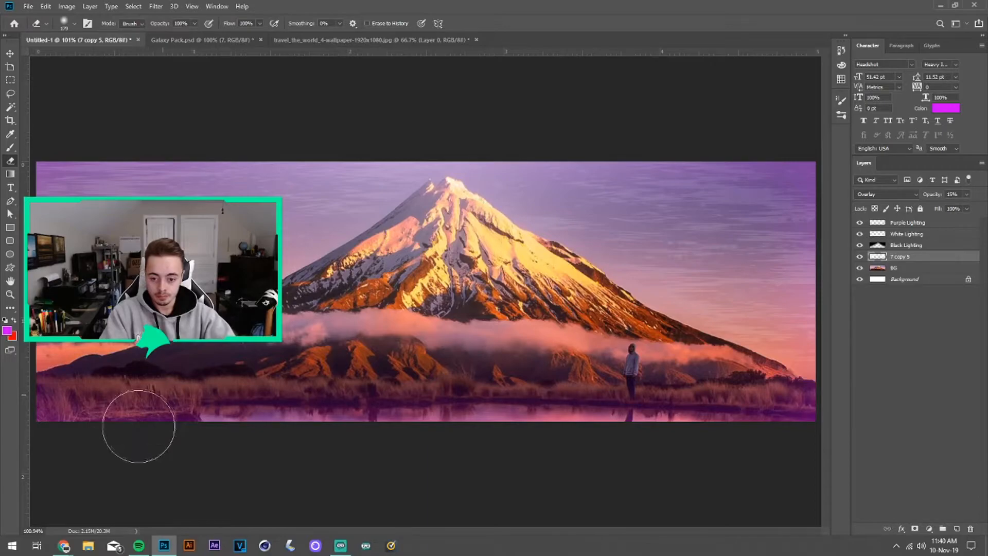
# Compare the header with the streak layer hidden and shown.
pyautogui.press('v')
pyautogui.click(859, 256)
pyautogui.click(859, 257)
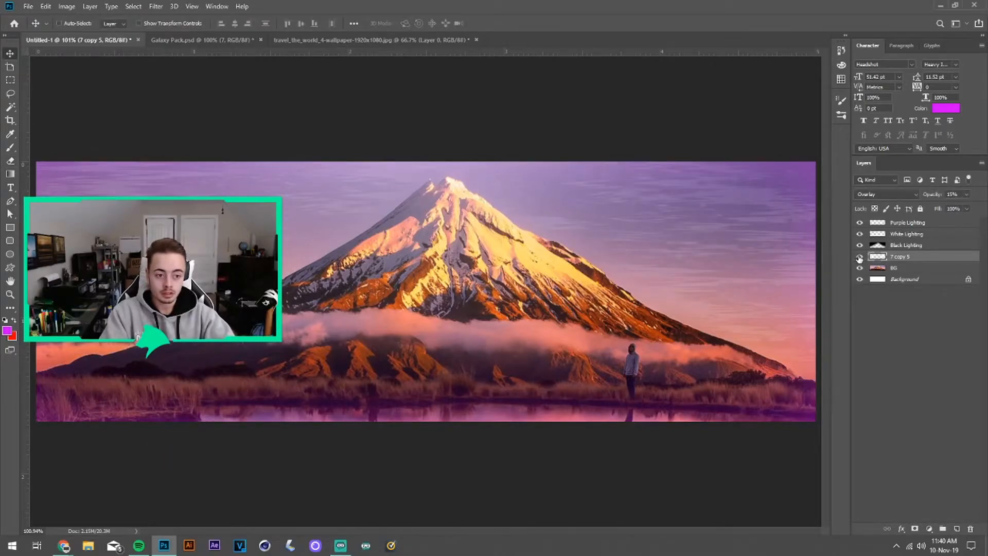
pyautogui.click(859, 257)
pyautogui.click(859, 257)
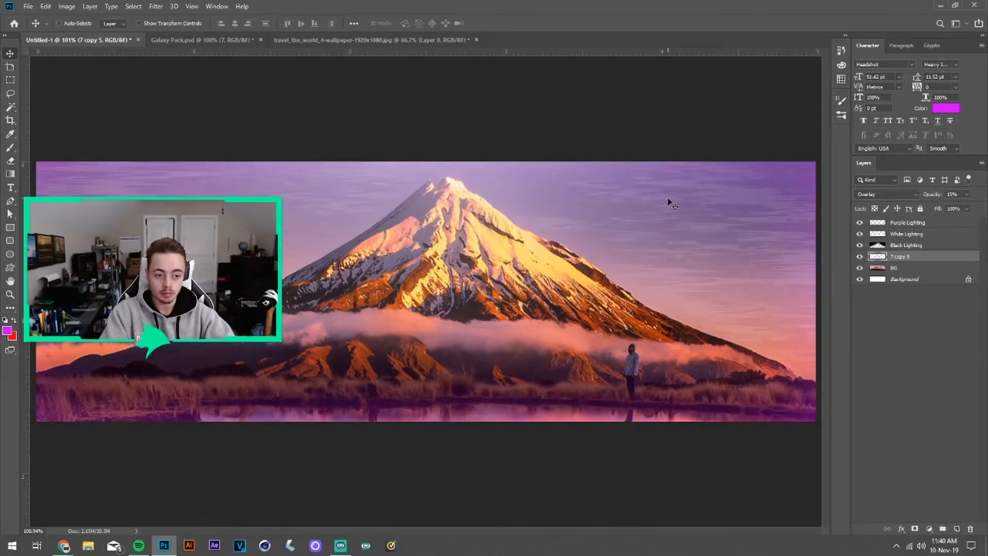
pyautogui.scroll(-3, 591, 221)
pyautogui.scroll(1, 572, 226)
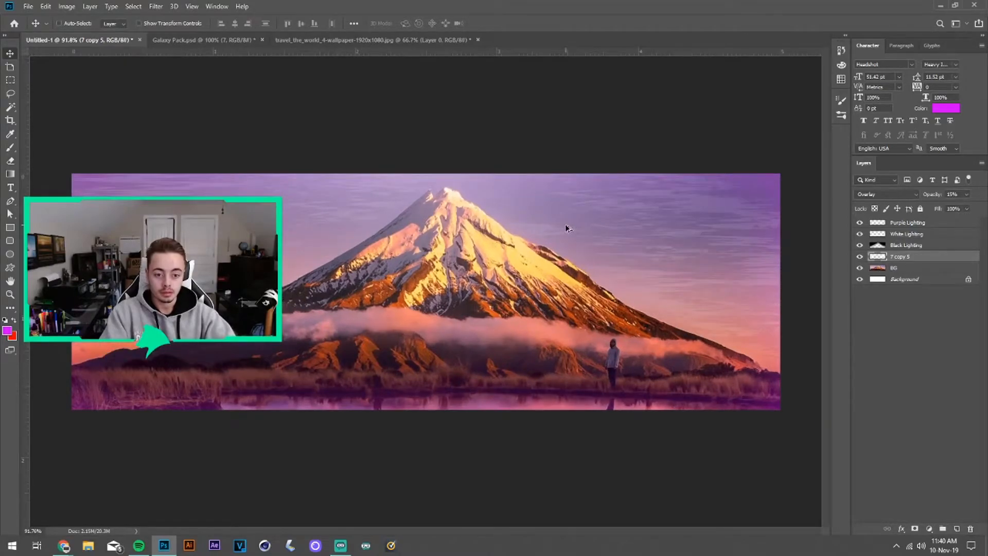
# Switch to the Galaxy Pack document, hide its Brushes group, and show and expand the Particles group.
pyautogui.click(212, 40)
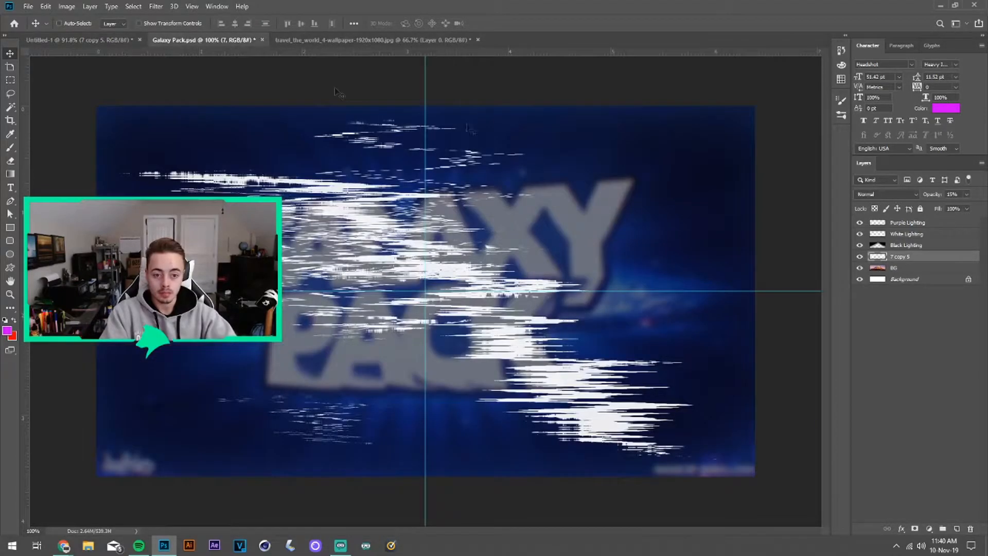
pyautogui.click(860, 354)
pyautogui.click(872, 353)
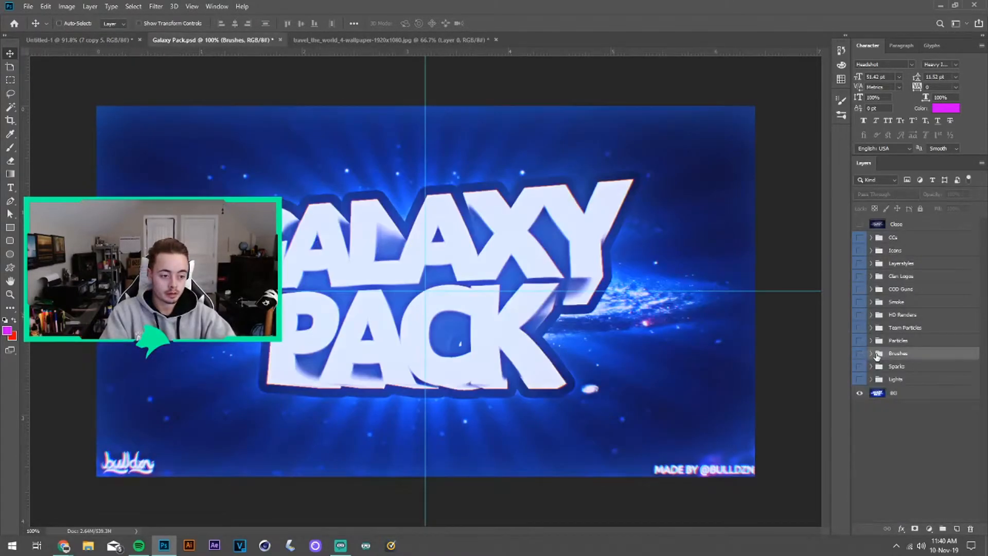
pyautogui.click(904, 343)
pyautogui.click(859, 340)
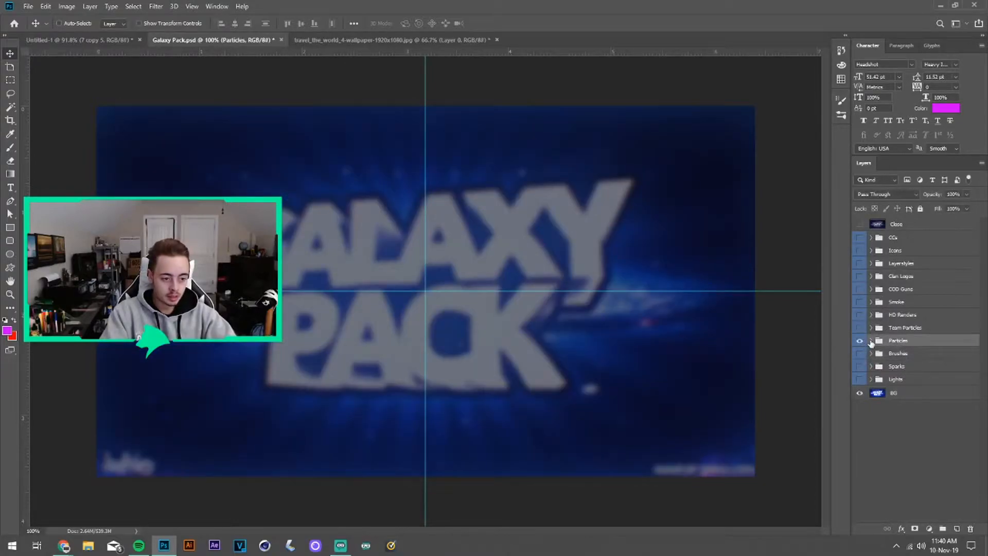
pyautogui.click(871, 340)
pyautogui.click(881, 359)
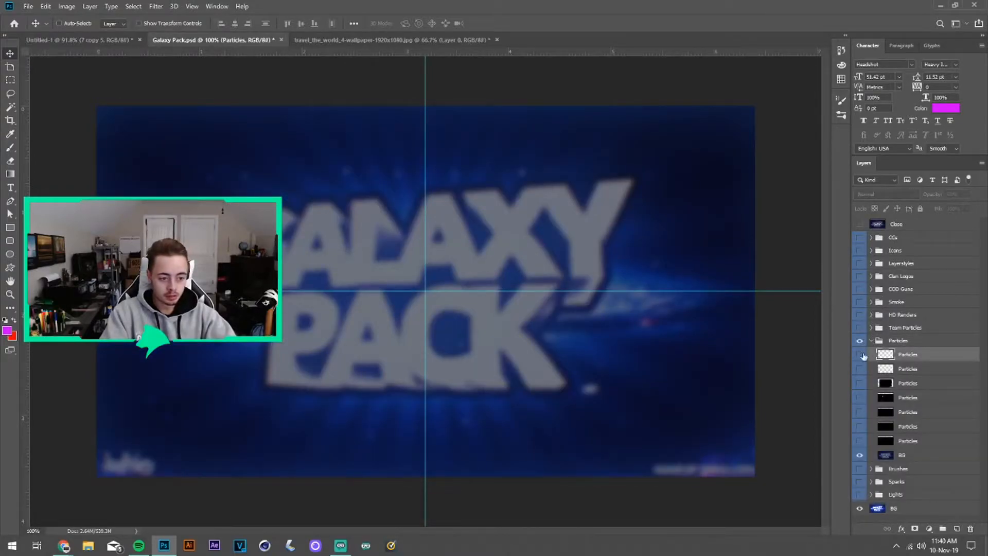
# Bring the lowest Particles layer into the header document and centre it horizontally and vertically on the canvas.
pyautogui.click(922, 442)
pyautogui.moveTo(479, 212); pyautogui.dragTo(357, 234)
pyautogui.hotkey('ctrl', 'a')
pyautogui.click(234, 23)
pyautogui.click(301, 23)
pyautogui.hotkey('ctrl', 'd')
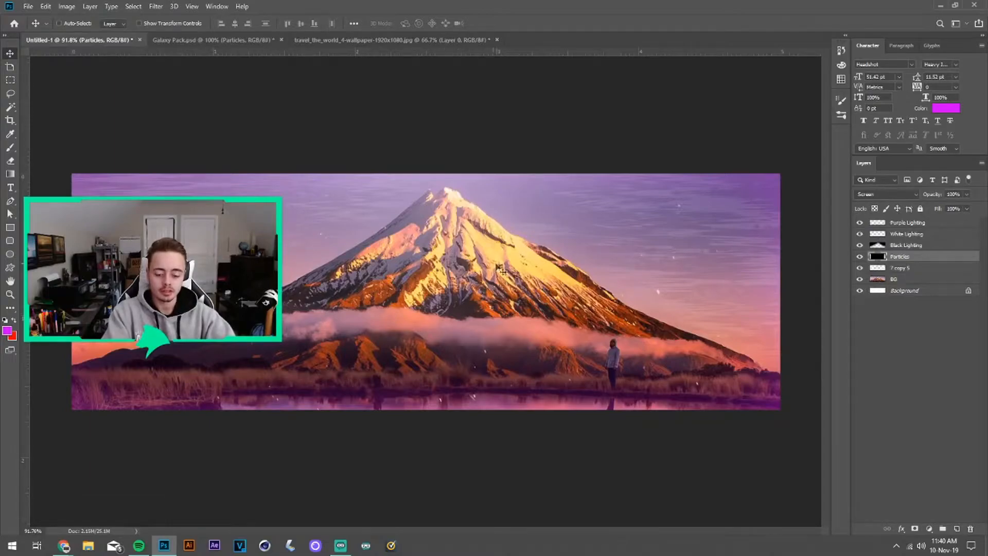
pyautogui.hotkey('ctrl', 't')
pyautogui.scroll(-1, 504, 266)
pyautogui.moveTo(700, 136); pyautogui.dragTo(715, 128)
pyautogui.click(478, 24)
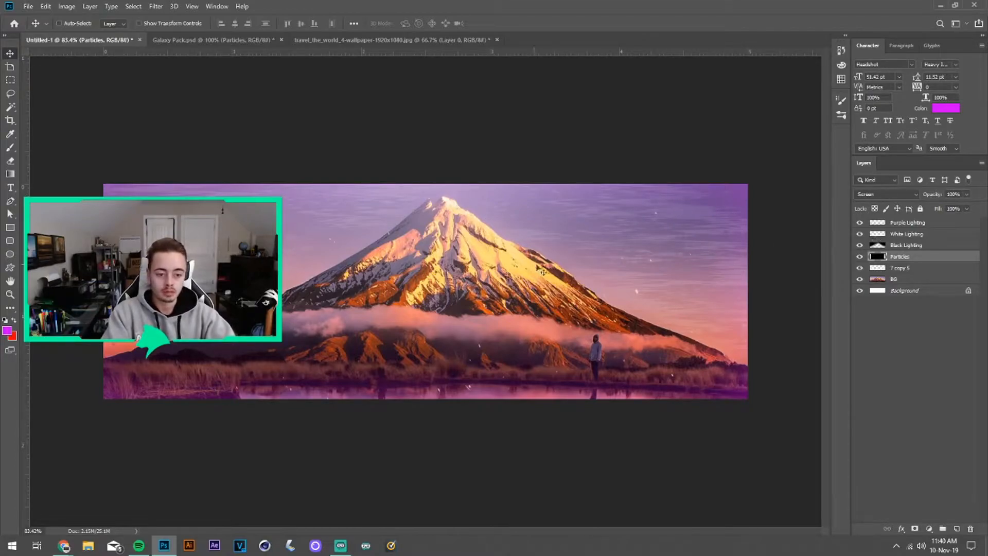
# Scale the Particles layer up to 117.60% so it spans the full width of the header.
pyautogui.hotkey('ctrl', 't')
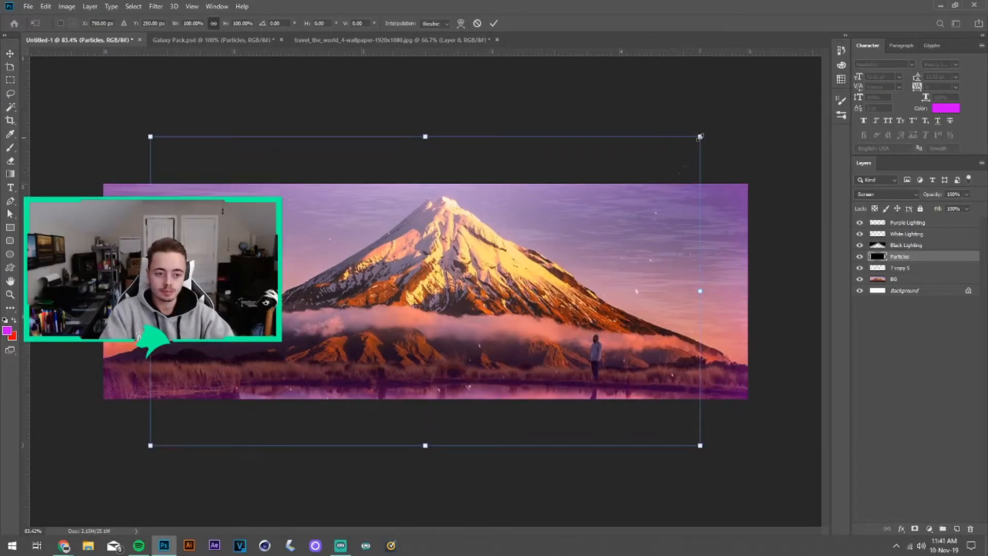
pyautogui.moveTo(700, 137); pyautogui.dragTo(753, 119)
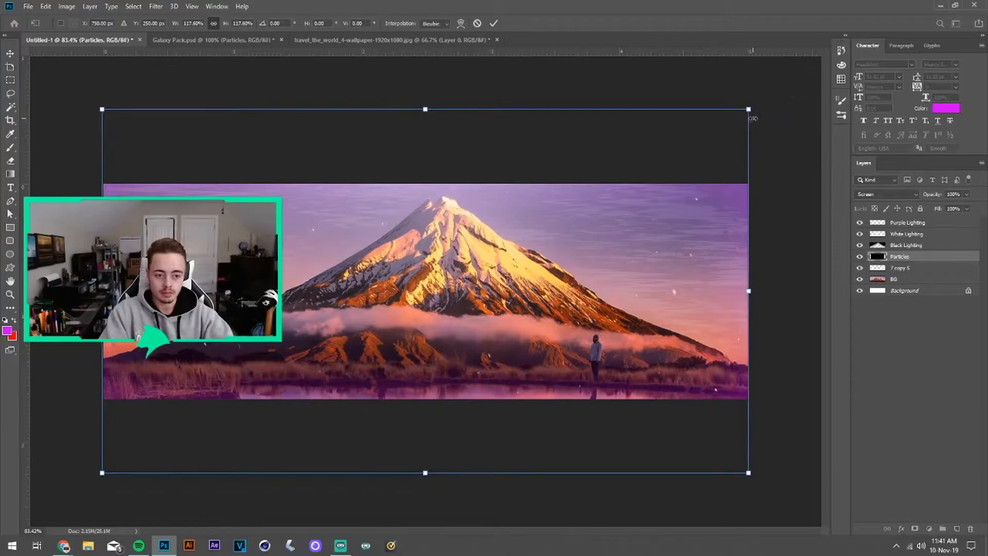
pyautogui.click(493, 24)
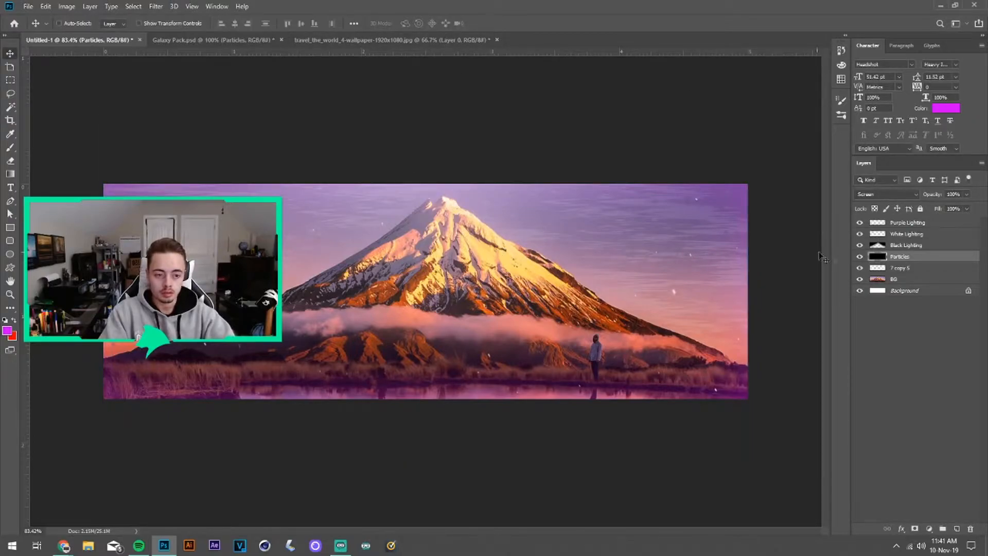
# Move the Particles layer below the streak layer and rename the streak layer "Brush".
pyautogui.click(853, 257)
pyautogui.moveTo(919, 258); pyautogui.dragTo(898, 277)
pyautogui.click(896, 325)
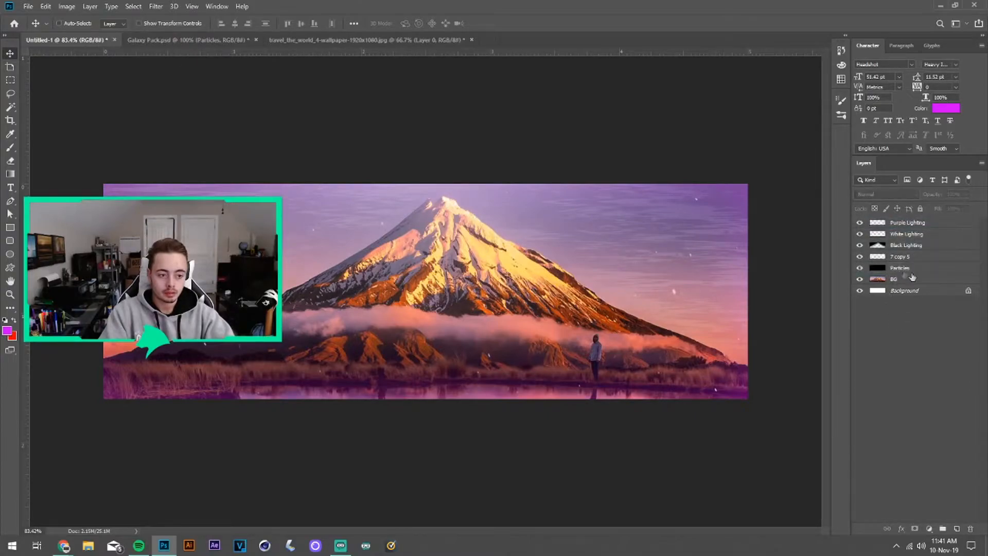
pyautogui.doubleClick(900, 257)
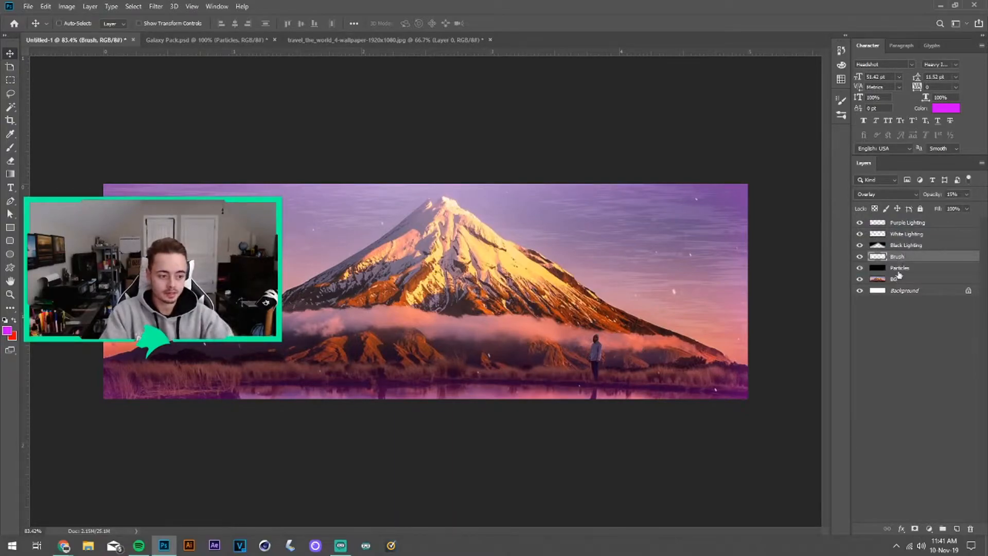
pyautogui.click(892, 335)
# In the Galaxy Pack, hide and collapse the Particles group, and show and expand the Smoke group.
pyautogui.click(209, 42)
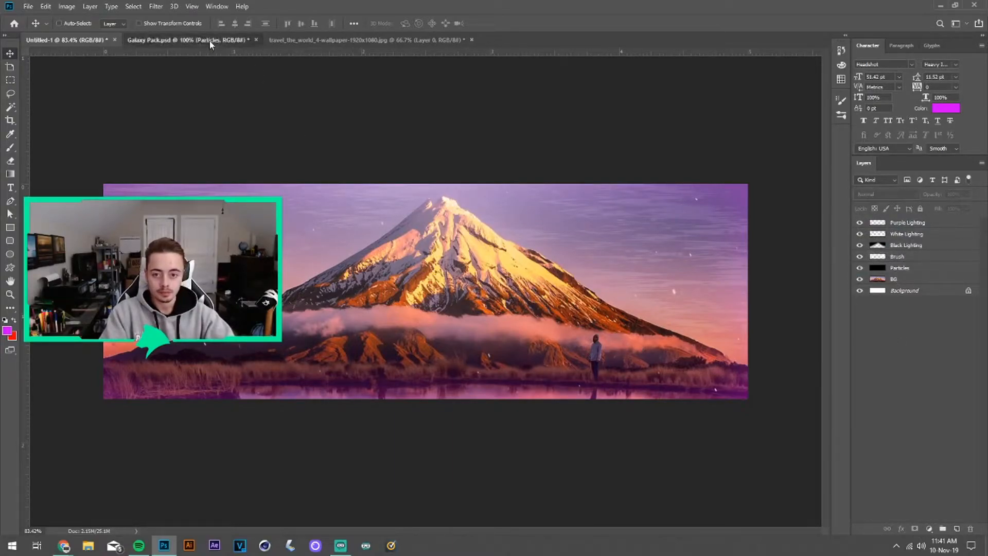
pyautogui.click(858, 442)
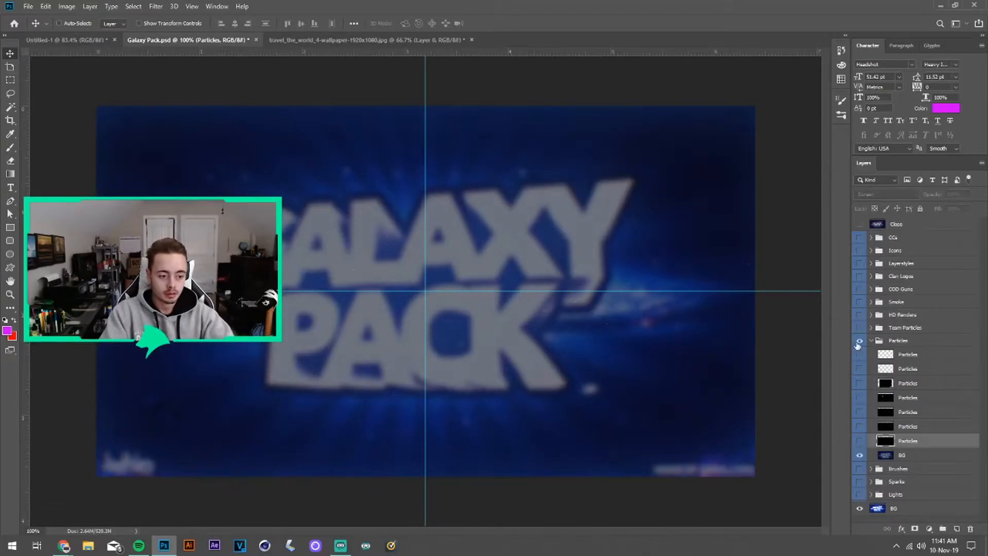
pyautogui.click(858, 341)
pyautogui.click(871, 341)
pyautogui.click(914, 355)
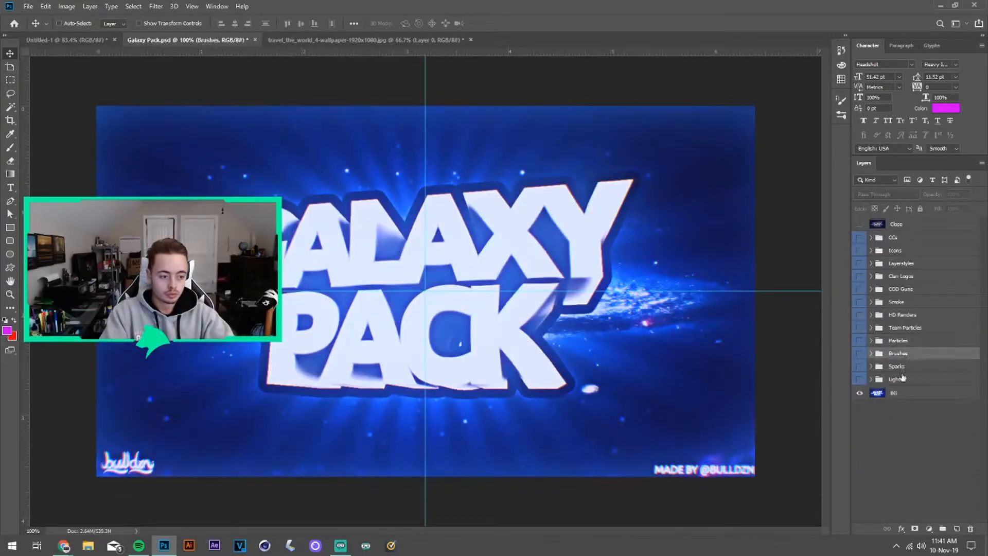
pyautogui.click(898, 302)
pyautogui.click(859, 303)
pyautogui.click(871, 302)
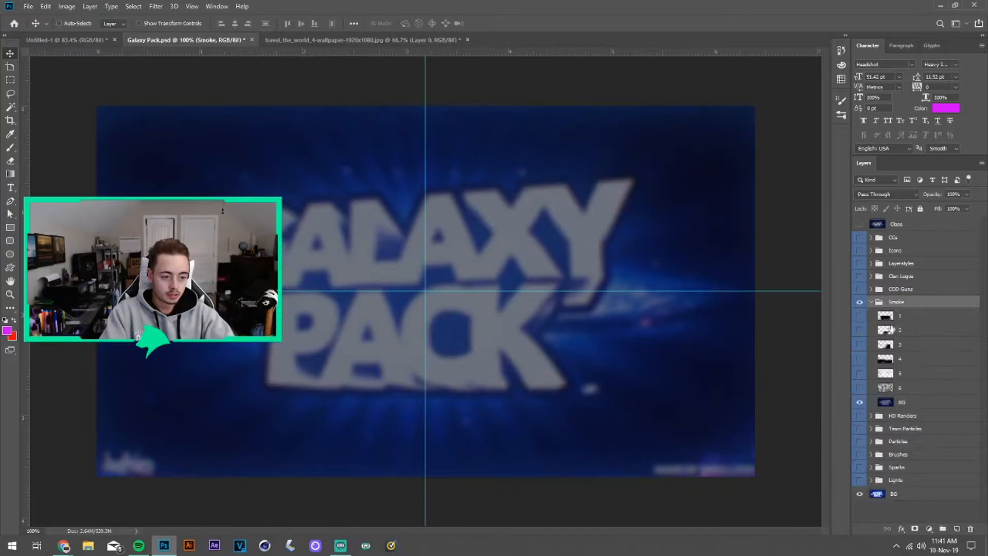
# Preview the numbered layers in the Smoke group one at a time to find a suitable smoke effect.
pyautogui.click(866, 318)
pyautogui.click(860, 316)
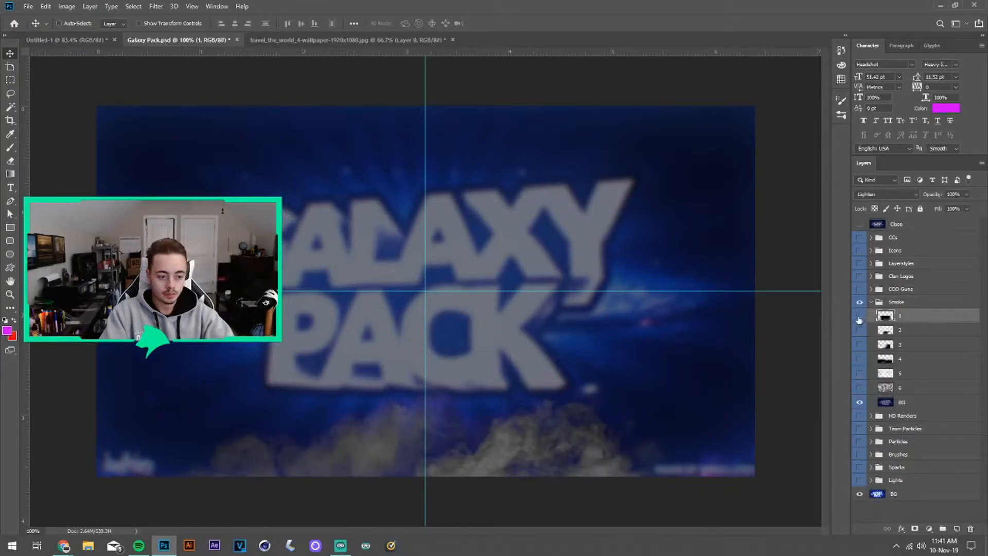
pyautogui.click(859, 317)
pyautogui.click(858, 331)
pyautogui.click(858, 332)
pyautogui.click(859, 344)
pyautogui.click(859, 345)
pyautogui.click(858, 360)
pyautogui.click(858, 361)
pyautogui.click(859, 387)
pyautogui.click(859, 387)
# Show smoke layer 1 in the Galaxy Pack and bring it into the header document over the lower foreground.
pyautogui.click(859, 315)
pyautogui.moveTo(282, 147); pyautogui.dragTo(291, 154)
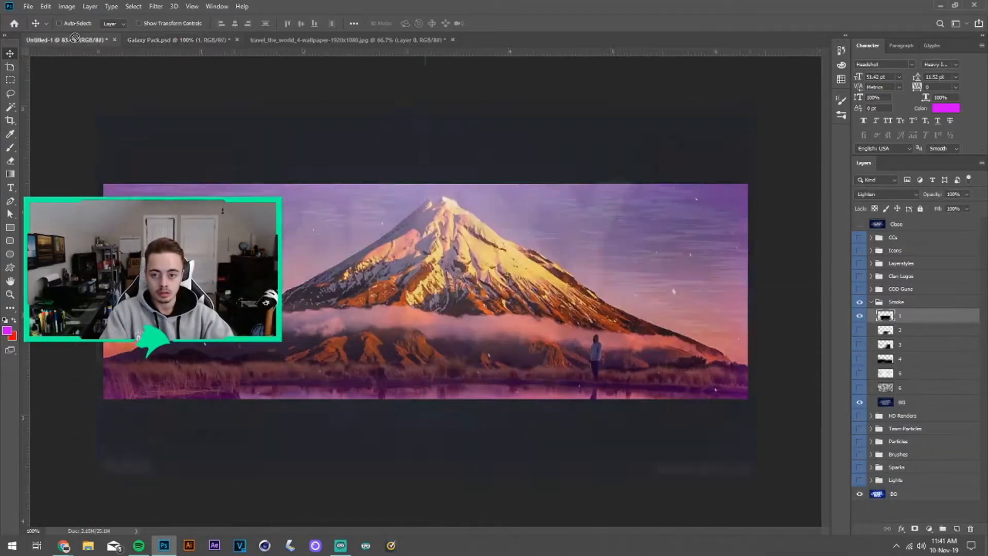
pyautogui.click(75, 40)
pyautogui.moveTo(563, 252); pyautogui.dragTo(474, 312)
pyautogui.scroll(4, 320, 363)
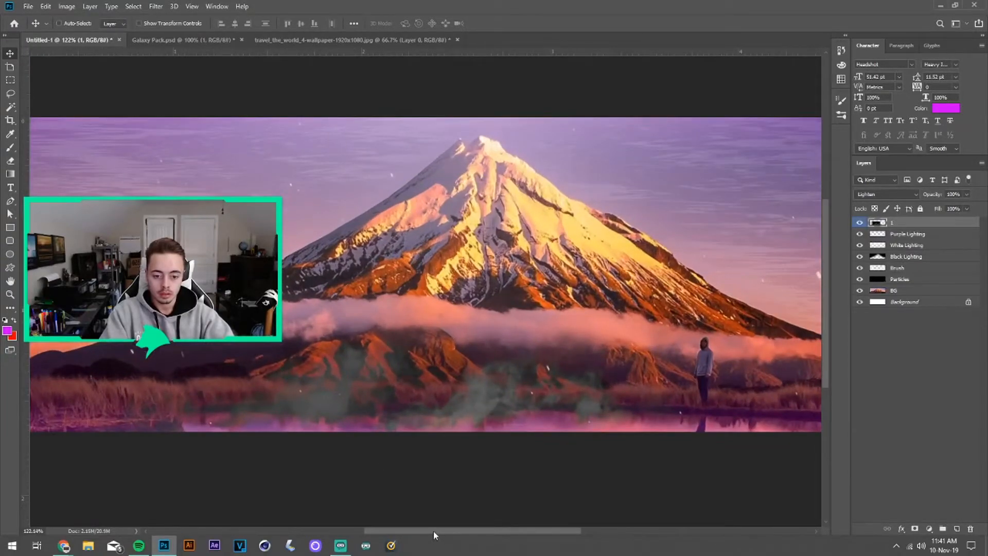
# Move the smoke to the header's lower left and duplicate it three times, spreading the copies rightward along the shoreline.
pyautogui.scroll(3, 438, 351)
pyautogui.moveTo(489, 362); pyautogui.dragTo(358, 378)
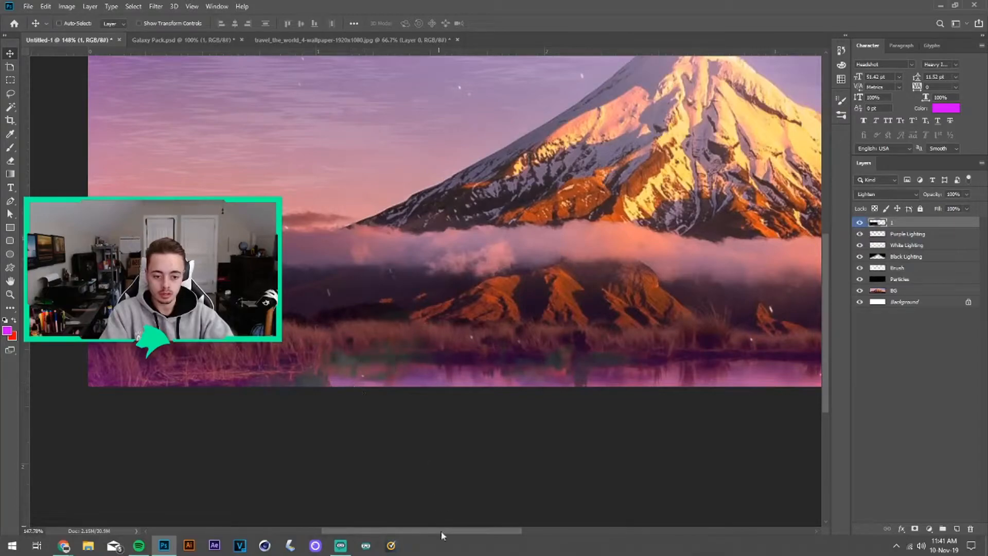
pyautogui.moveTo(441, 530); pyautogui.dragTo(510, 526)
pyautogui.moveTo(408, 364)
pyautogui.mouseDown()
pyautogui.moveTo(412, 354)
pyautogui.moveTo(421, 361)
pyautogui.mouseUp()
pyautogui.hotkey('ctrl', 'j')
pyautogui.moveTo(536, 366); pyautogui.dragTo(564, 374)
pyautogui.hotkey('ctrl', 'j')
pyautogui.moveTo(532, 364); pyautogui.dragTo(636, 364)
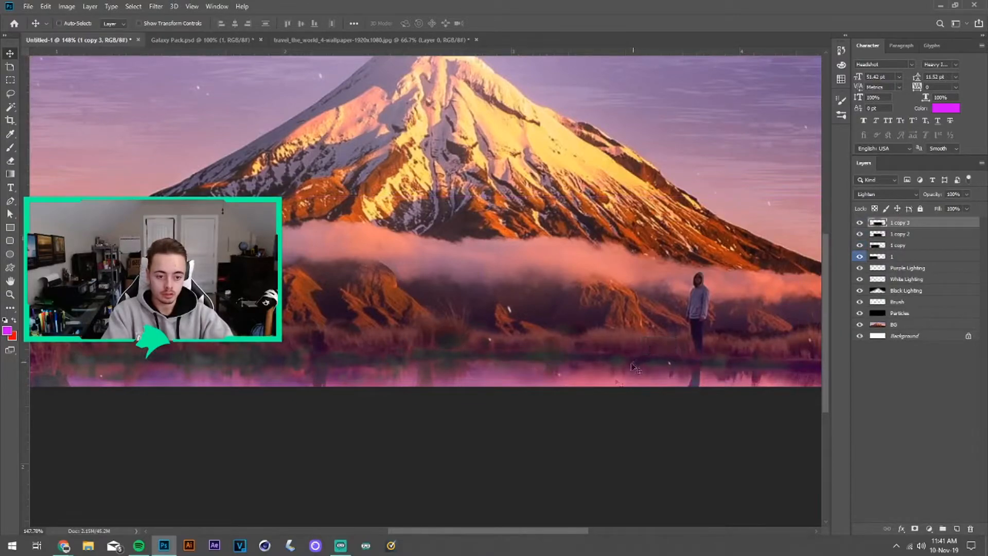
# Duplicate the smoke three more times and spread the copies along the shoreline to the header's right edge.
pyautogui.moveTo(543, 531); pyautogui.dragTo(594, 530)
pyautogui.hotkey('ctrl', 'j')
pyautogui.moveTo(435, 366); pyautogui.dragTo(354, 382)
pyautogui.hotkey('ctrl', 'j')
pyautogui.hotkey('ctrl', 'j')
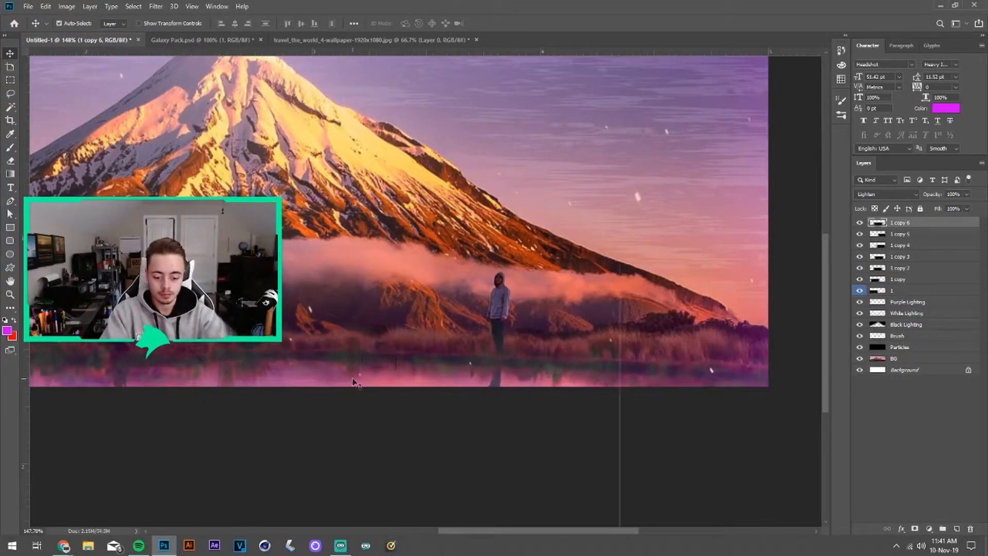
pyautogui.hotkey('ctrl', '0')
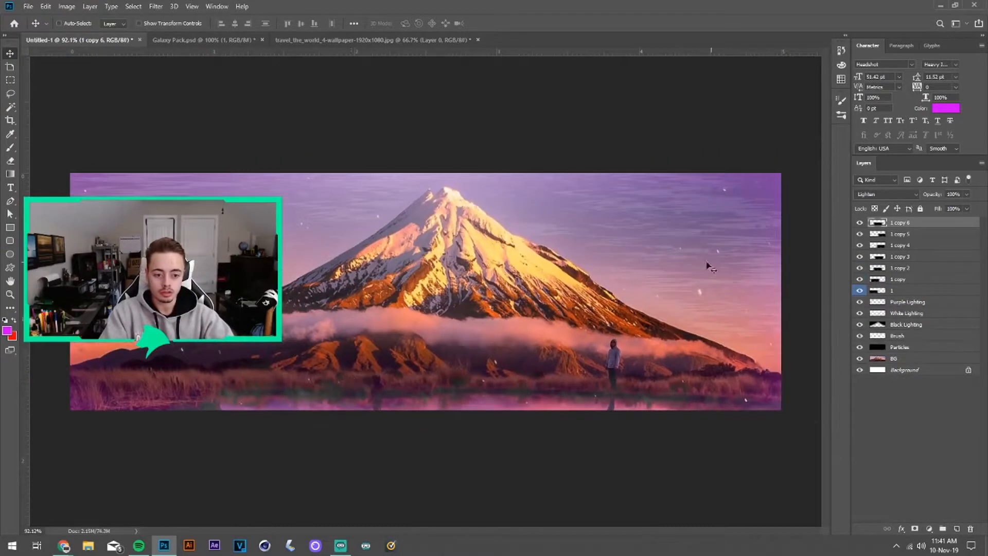
pyautogui.scroll(1, 501, 271)
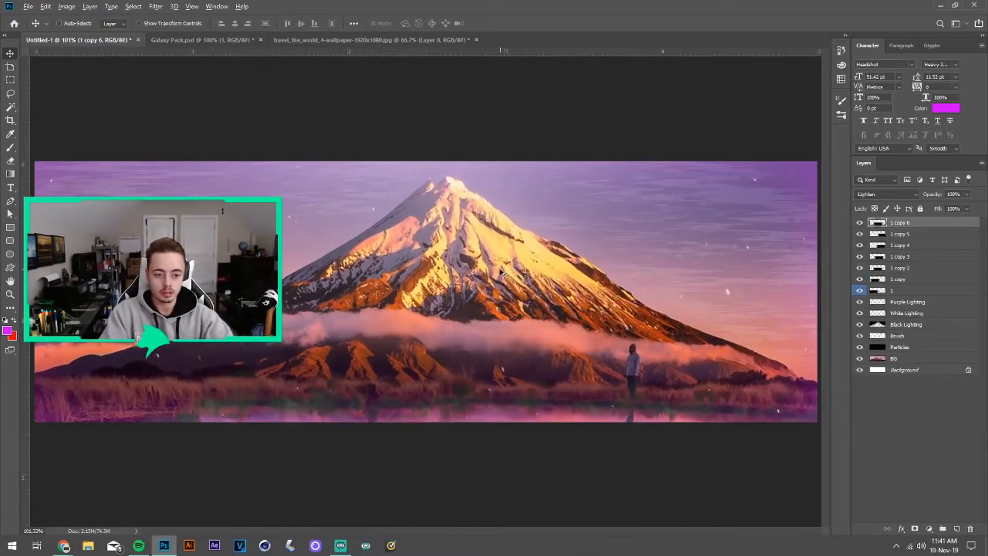
pyautogui.hotkey('ctrl', '0')
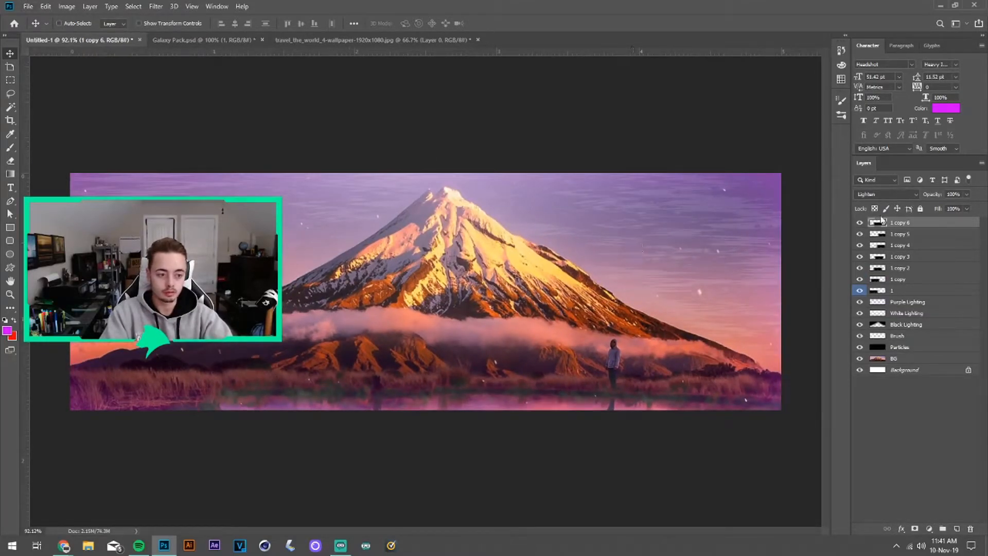
# Merge smoke layer 1 with its six copies and set the merged layer's blend mode to Screen.
pyautogui.keyDown('shift'); pyautogui.click(902, 291); pyautogui.keyUp('shift')
pyautogui.hotkey('ctrl', 'e')
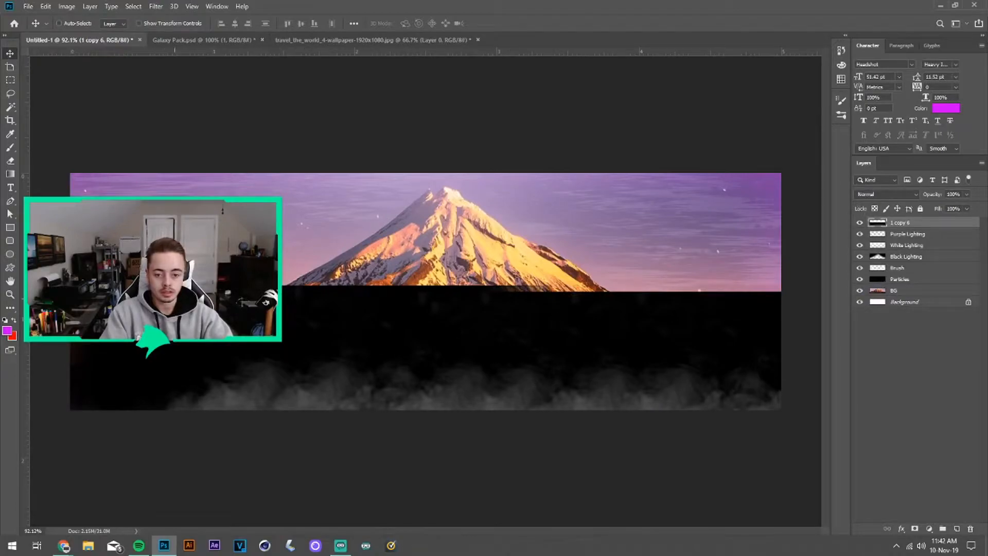
pyautogui.click(865, 198)
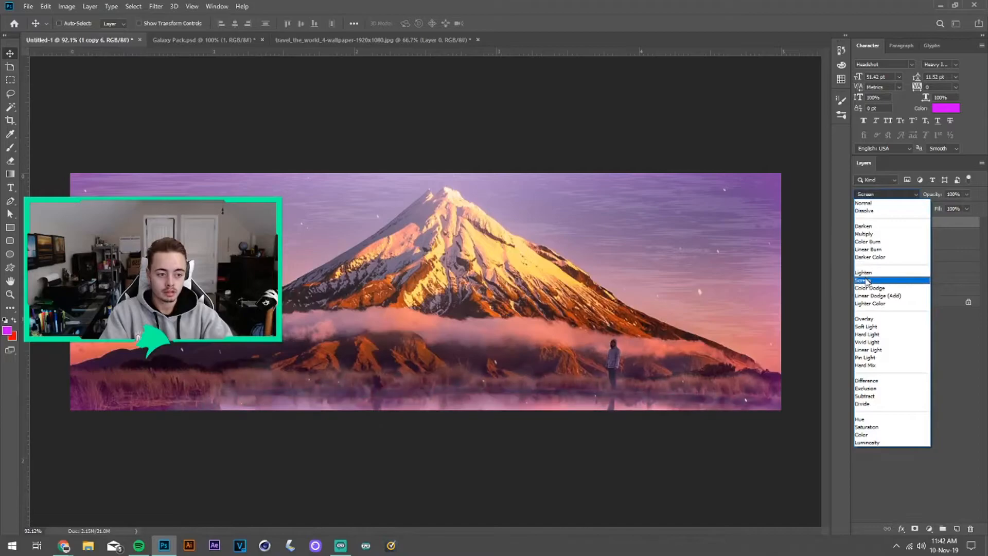
pyautogui.click(865, 280)
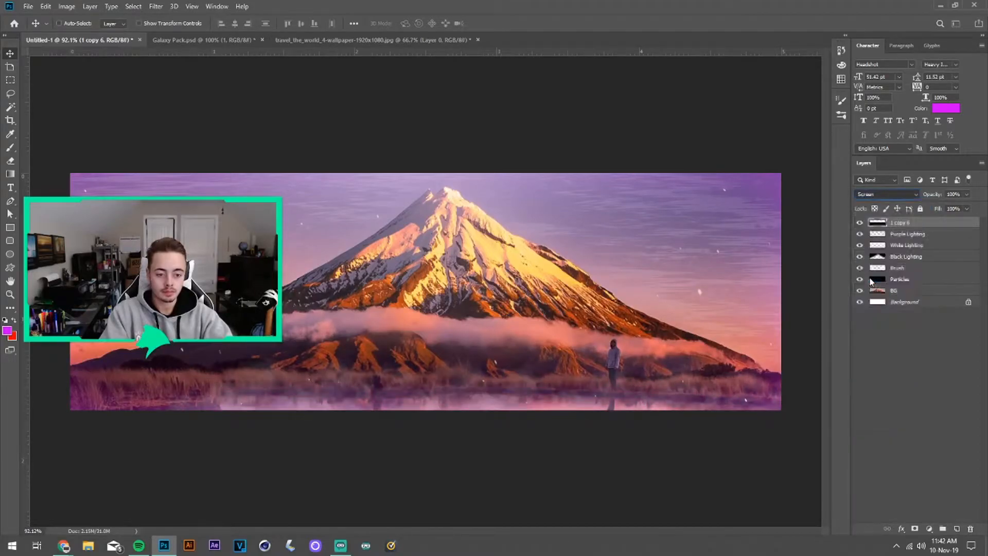
# Rename the merged smoke layer as Smoke and toggle its visibility to compare the effect.
pyautogui.click(885, 347)
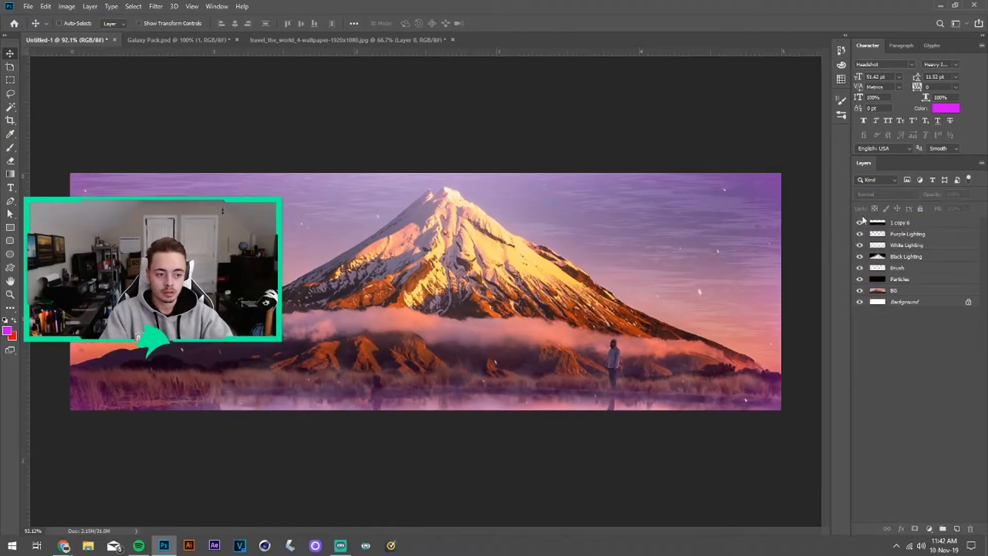
pyautogui.doubleClick(895, 223)
pyautogui.write('SMoke')
pyautogui.press('Return')
pyautogui.doubleClick(895, 225)
pyautogui.write('Smoke')
pyautogui.press('Return')
pyautogui.click(859, 223)
pyautogui.click(859, 223)
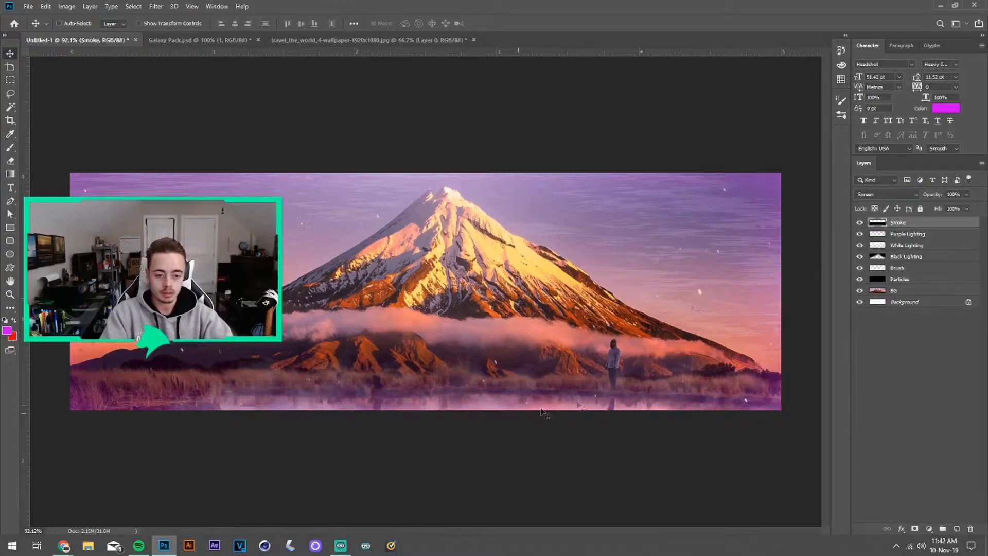
# Compare the header with and without the Smoke layer, and move it between Black Lighting and Brush in the layer stack.
pyautogui.moveTo(932, 197); pyautogui.dragTo(920, 205)
pyautogui.click(930, 349)
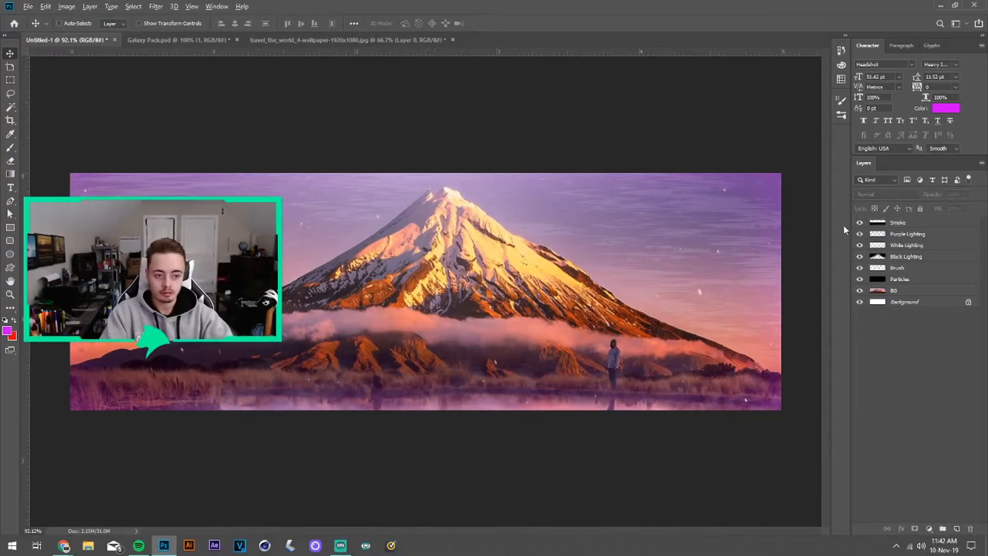
pyautogui.click(859, 223)
pyautogui.click(859, 223)
pyautogui.moveTo(898, 225); pyautogui.dragTo(918, 264)
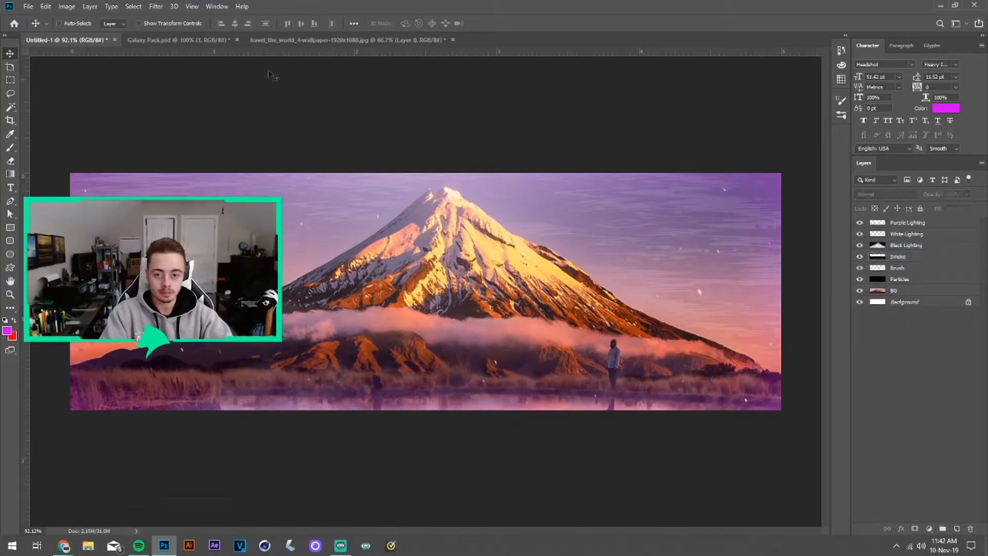
# Switch to the Galaxy Pack document, hide smoke layer 1 and the Smoke group, and collapse the group.
pyautogui.click(182, 40)
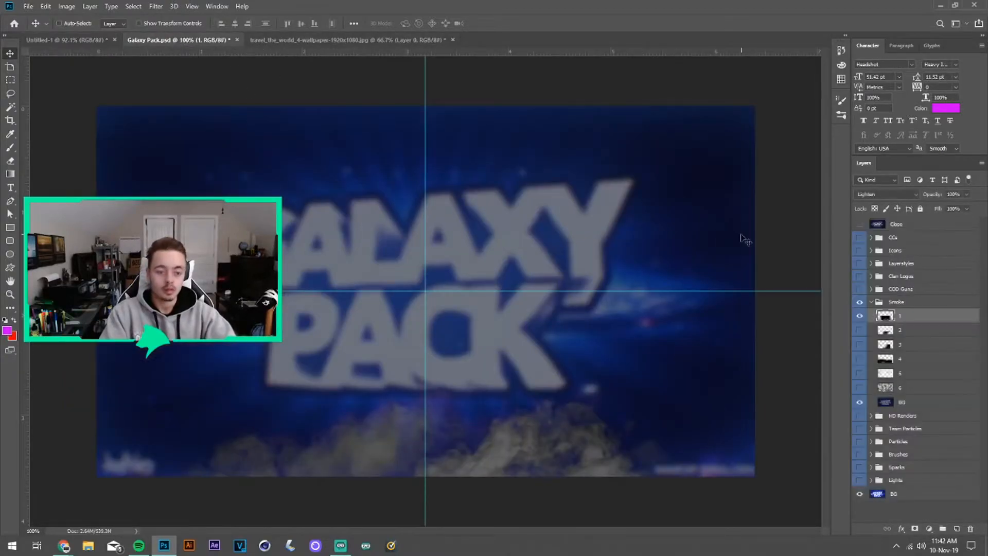
pyautogui.click(858, 315)
pyautogui.click(859, 301)
pyautogui.click(871, 301)
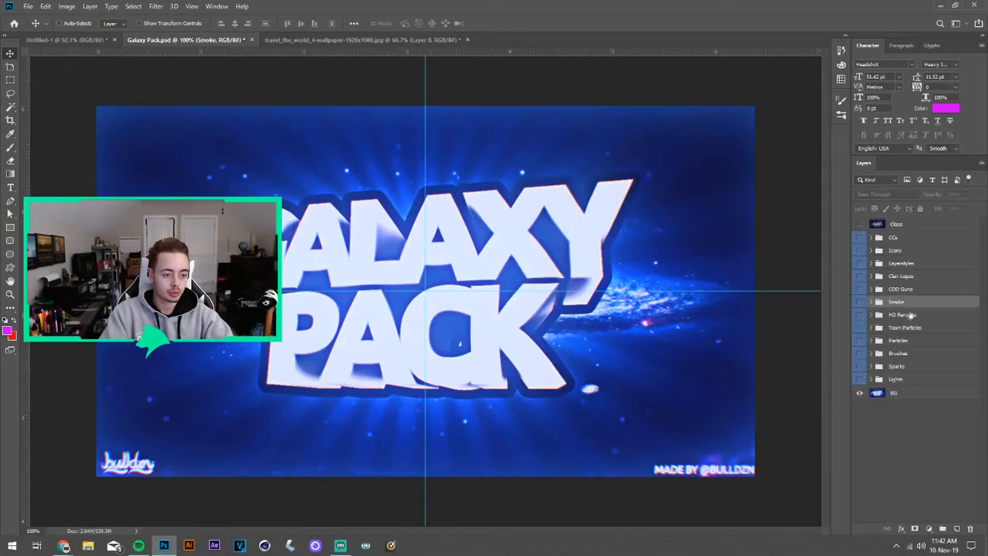
# Look through the Galaxy Pack's Team Particles, Brushes, Sparks and Lights groups for another effect.
pyautogui.click(907, 328)
pyautogui.click(896, 354)
pyautogui.click(896, 366)
pyautogui.click(894, 380)
pyautogui.click(885, 369)
pyautogui.click(889, 355)
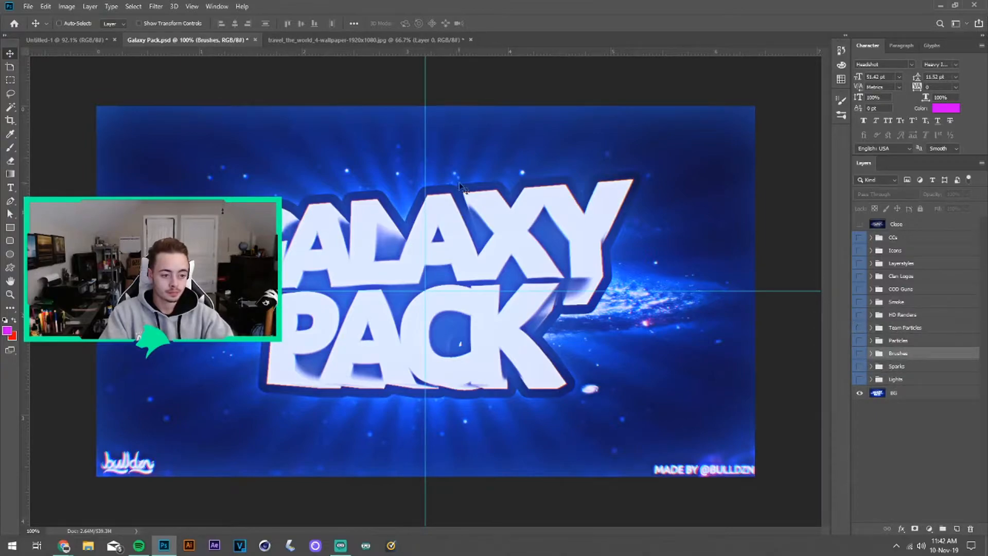
# In the header document, duplicate the BG layer and name the copy BG 2.
pyautogui.click(67, 41)
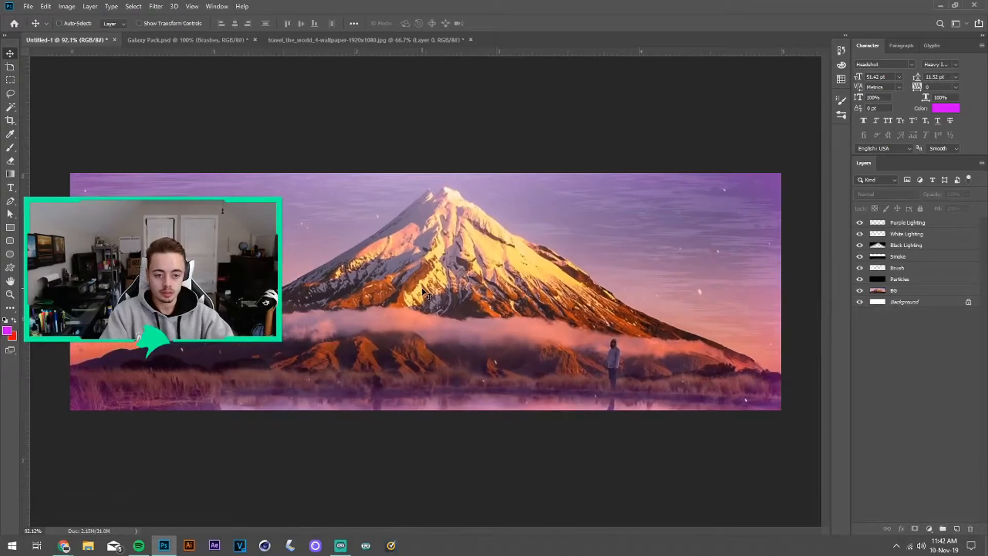
pyautogui.click(910, 293)
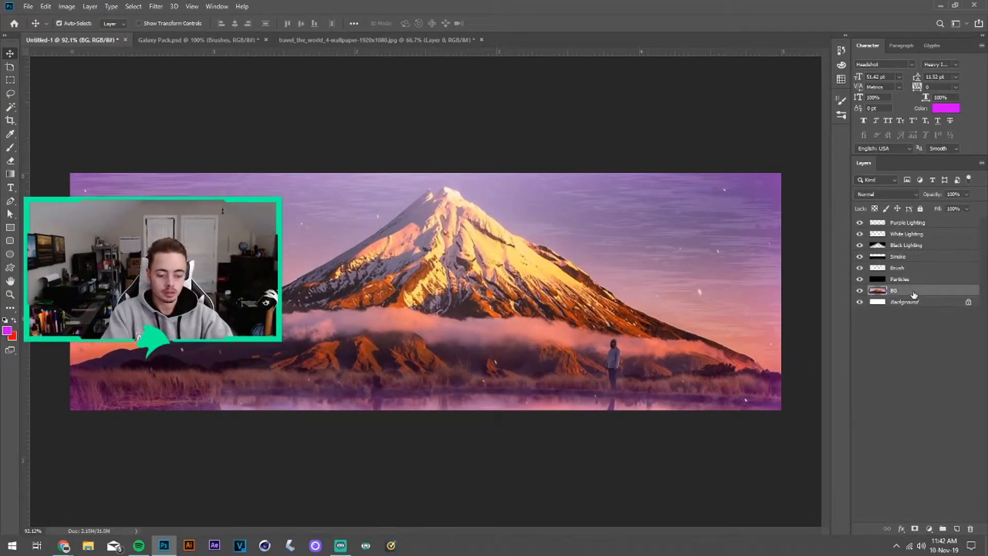
pyautogui.hotkey('ctrl', 'j')
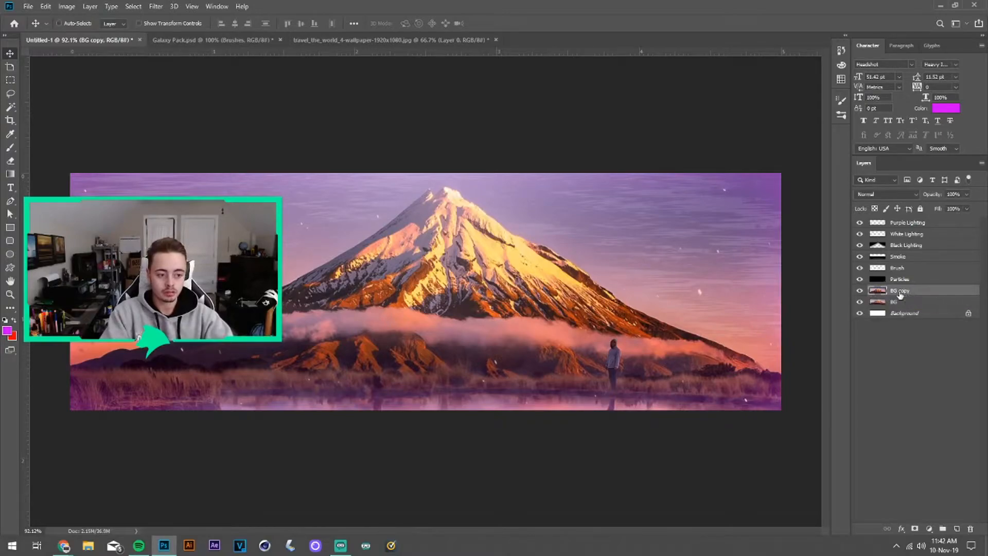
pyautogui.write('BG')
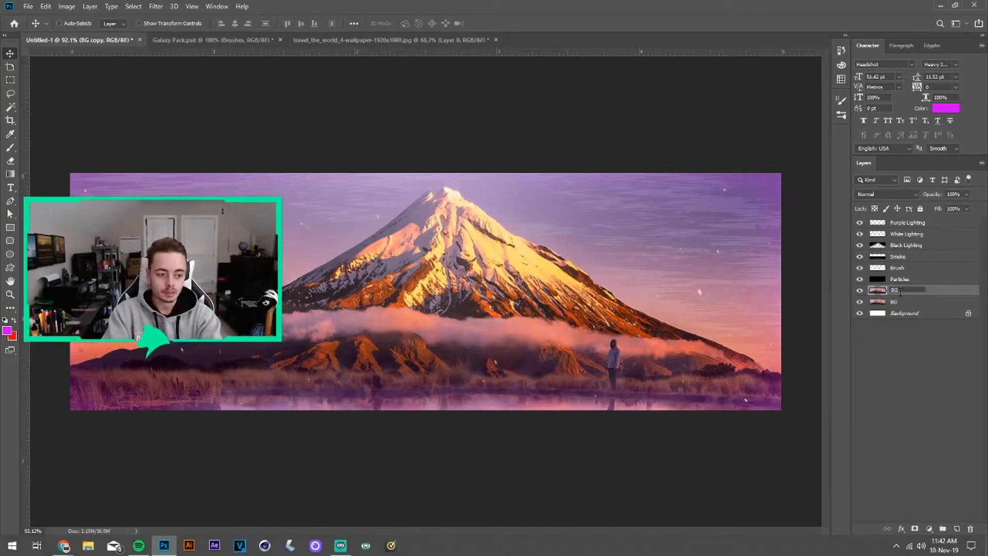
pyautogui.write(' 2')
pyautogui.press('Return')
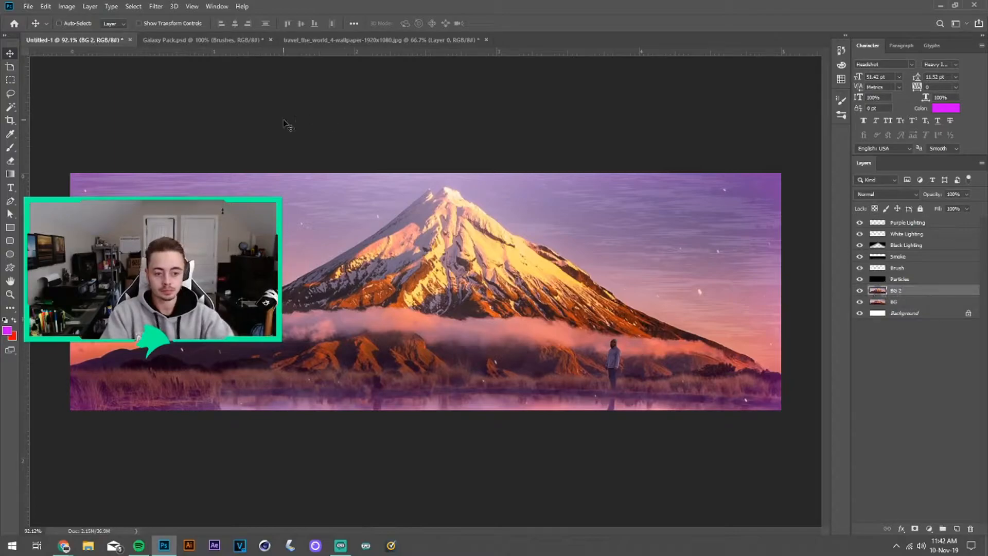
# Apply a Zoom Radial Blur with an amount of 10 to BG 2 and toggle the layer to compare.
pyautogui.click(156, 6)
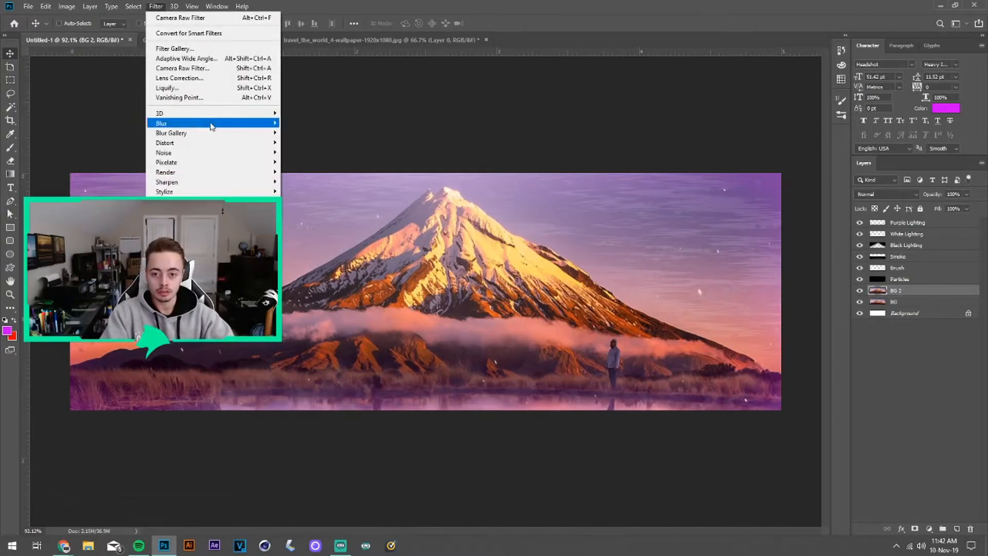
pyautogui.moveTo(214, 123)
pyautogui.click(308, 191)
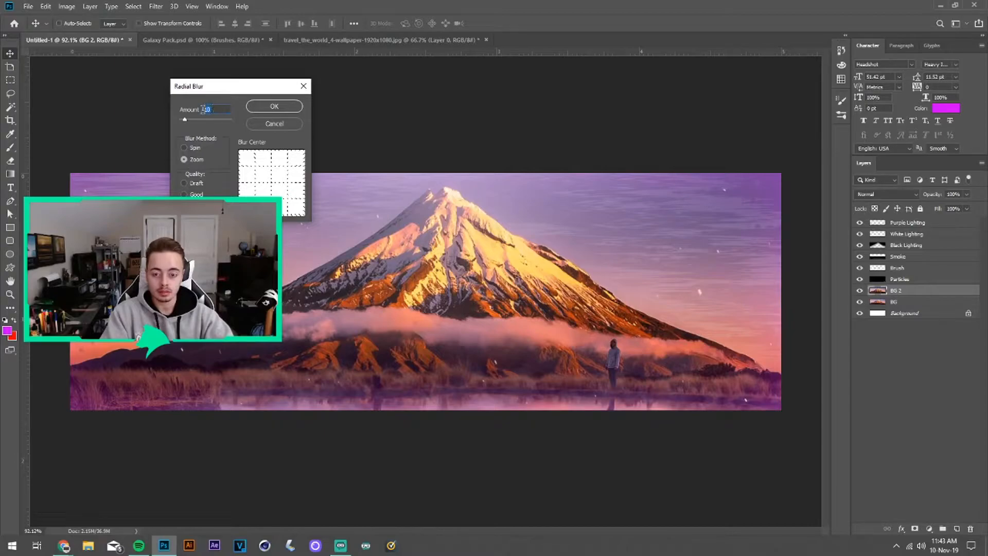
pyautogui.press('Return')
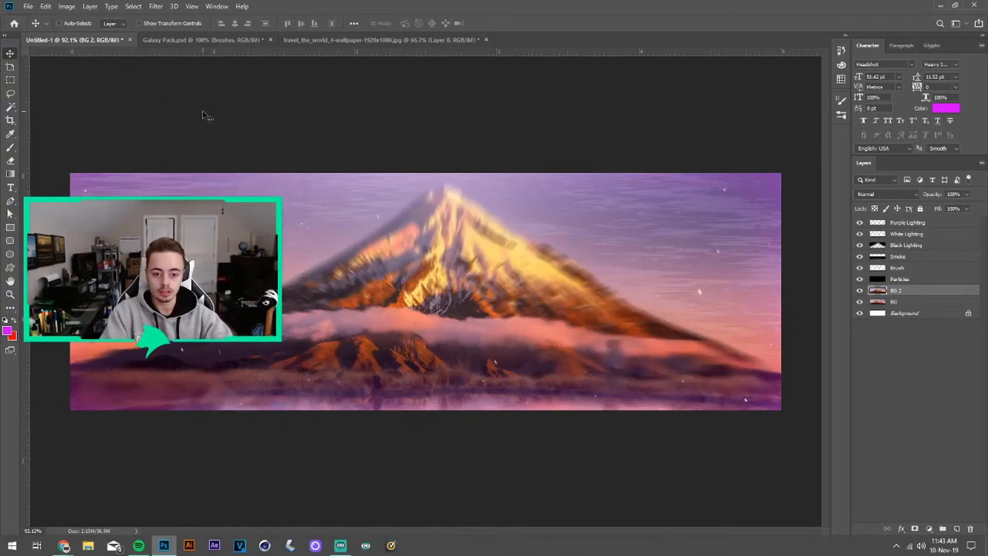
pyautogui.click(859, 291)
pyautogui.click(859, 291)
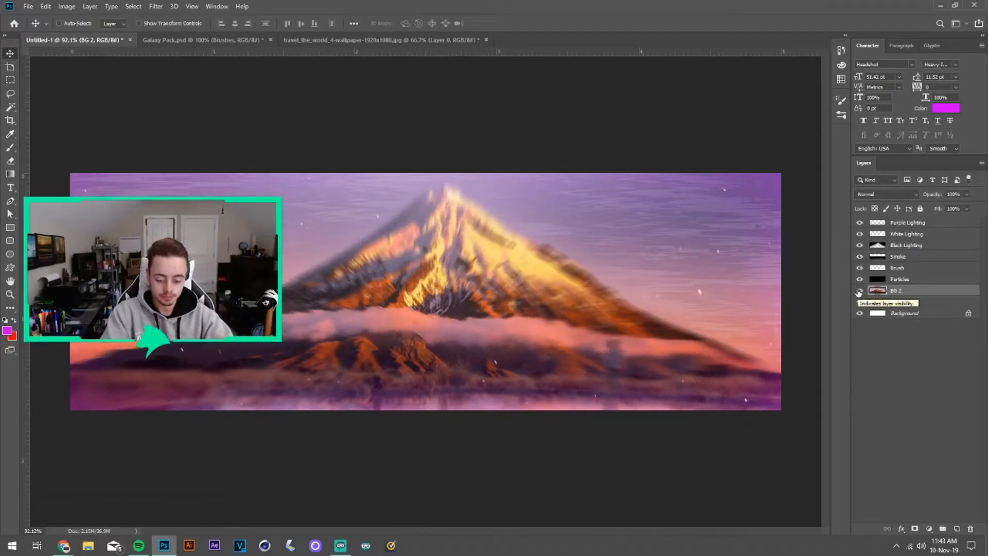
pyautogui.click(859, 291)
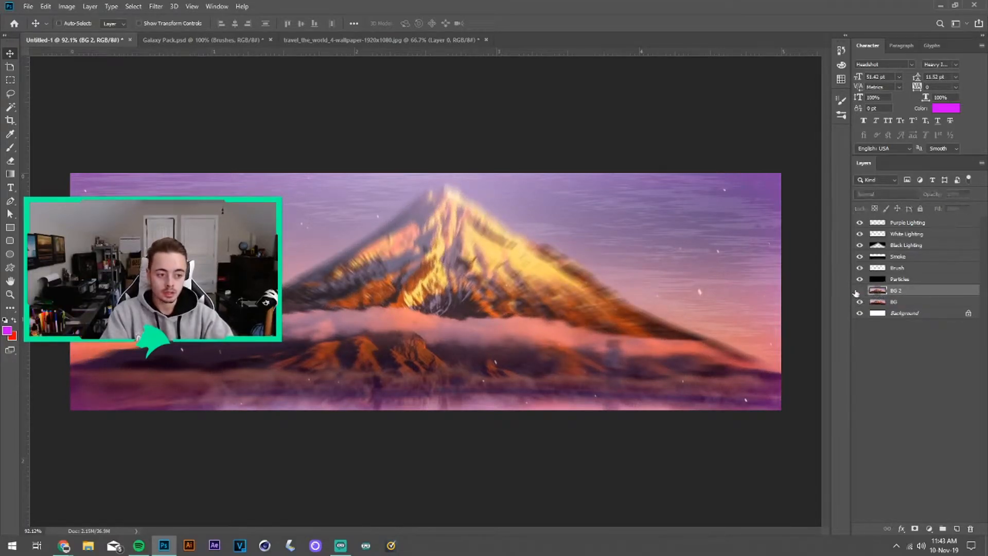
# With a smaller soft Eraser, erase BG 2's blur along the mountain's outline from the peak down the right slope.
pyautogui.press('e')
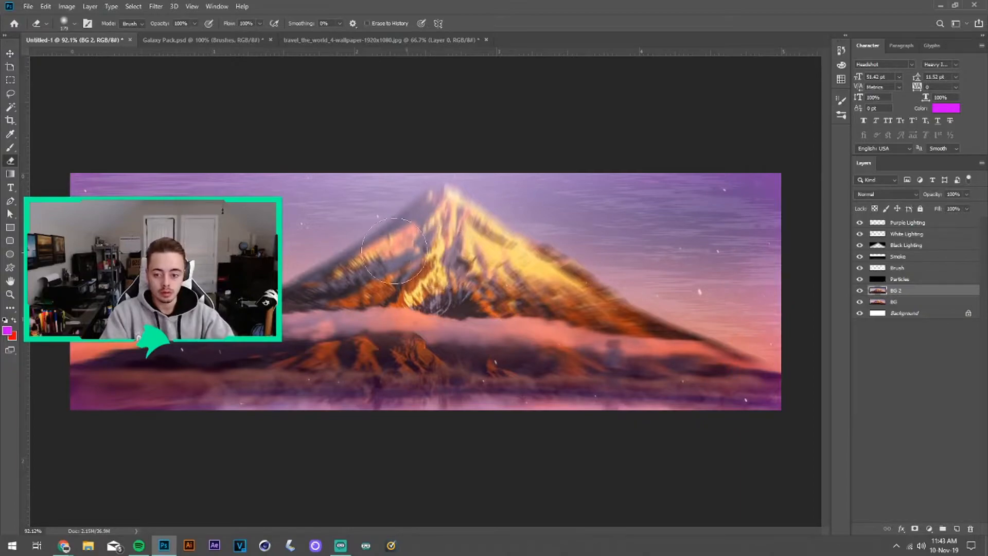
pyautogui.click(74, 26)
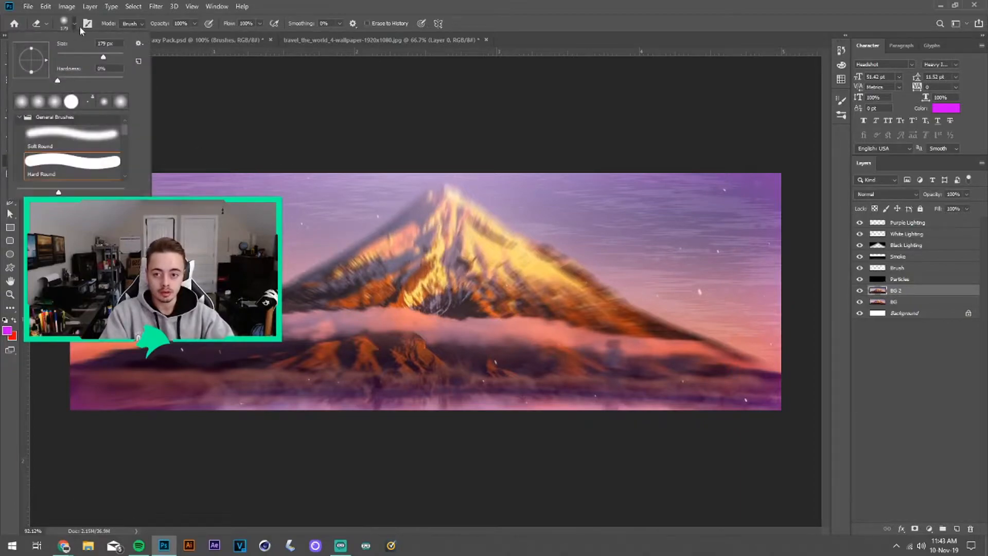
pyautogui.click(76, 25)
pyautogui.moveTo(444, 216)
pyautogui.keyDown('alt'); pyautogui.mouseDown()
pyautogui.moveTo(414, 219)
pyautogui.moveTo(436, 197)
pyautogui.moveTo(296, 285)
pyautogui.moveTo(289, 306)
pyautogui.moveTo(375, 260)
pyautogui.mouseUp(); pyautogui.keyUp('alt')
pyautogui.moveTo(448, 192)
pyautogui.mouseDown()
pyautogui.moveTo(633, 310)
pyautogui.moveTo(764, 366)
pyautogui.mouseUp()
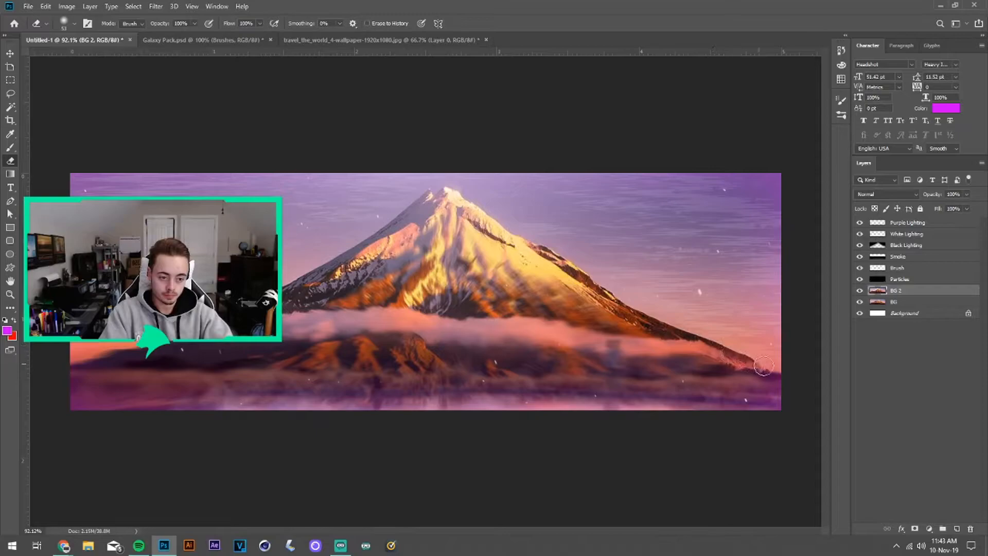
# With a larger 116 px Eraser, erase BG 2's blur over the mountain face, the standing figure, the shoreline and the clouds.
pyautogui.keyDown('alt'); pyautogui.rightClick(498, 274); pyautogui.keyUp('alt')
pyautogui.moveTo(457, 236); pyautogui.dragTo(623, 341)
pyautogui.moveTo(687, 364)
pyautogui.mouseDown()
pyautogui.moveTo(643, 353)
pyautogui.moveTo(649, 369)
pyautogui.moveTo(532, 357)
pyautogui.moveTo(704, 372)
pyautogui.moveTo(794, 396)
pyautogui.moveTo(707, 360)
pyautogui.moveTo(812, 403)
pyautogui.mouseUp()
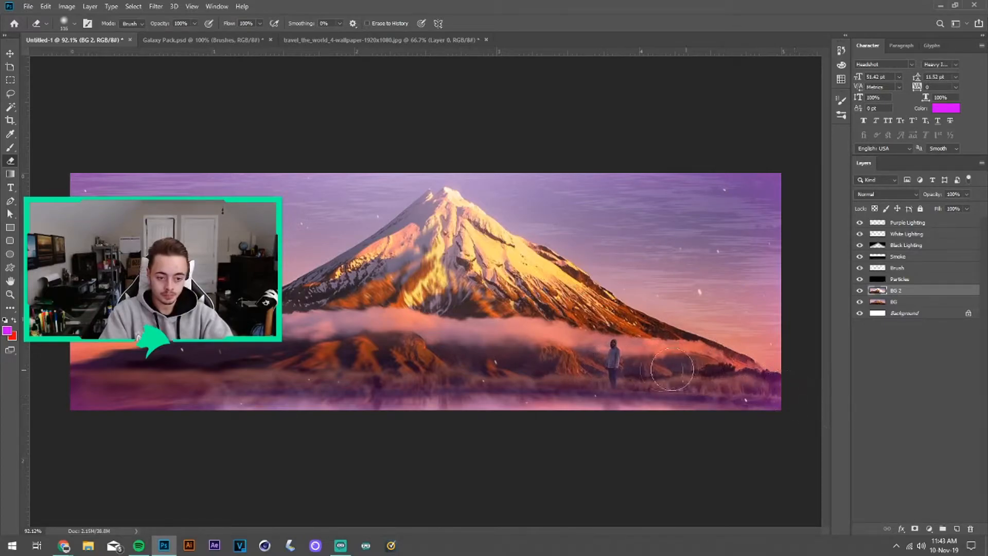
pyautogui.moveTo(440, 367)
pyautogui.mouseDown()
pyautogui.moveTo(227, 371)
pyautogui.moveTo(158, 399)
pyautogui.moveTo(49, 403)
pyautogui.moveTo(85, 379)
pyautogui.moveTo(218, 343)
pyautogui.mouseUp()
pyautogui.moveTo(276, 309)
pyautogui.mouseDown()
pyautogui.moveTo(368, 296)
pyautogui.moveTo(142, 388)
pyautogui.moveTo(332, 318)
pyautogui.moveTo(197, 319)
pyautogui.mouseUp()
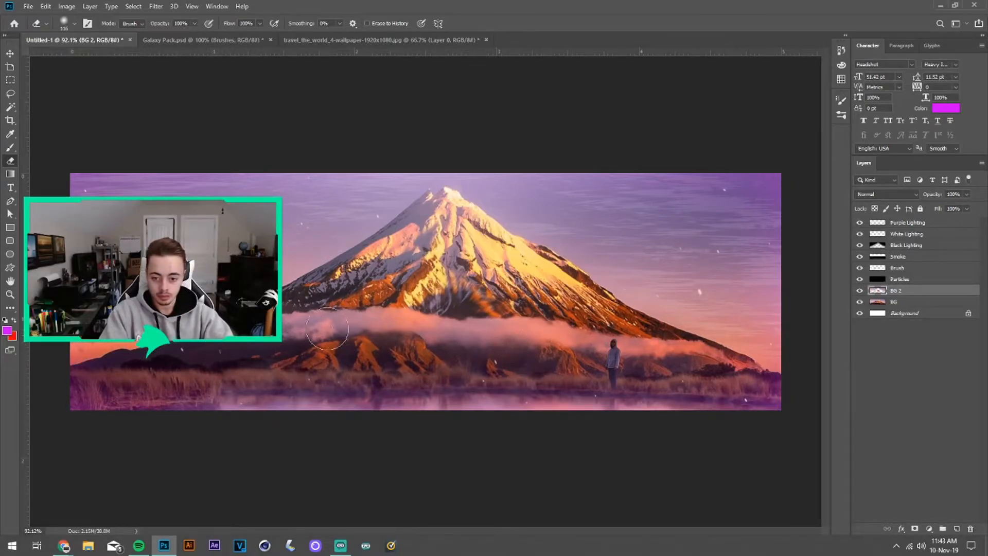
# Toggle BG 2's visibility to compare the header with and without the remaining blur, and deselect the layer.
pyautogui.press('v')
pyautogui.click(859, 291)
pyautogui.click(859, 291)
pyautogui.click(860, 290)
pyautogui.click(859, 291)
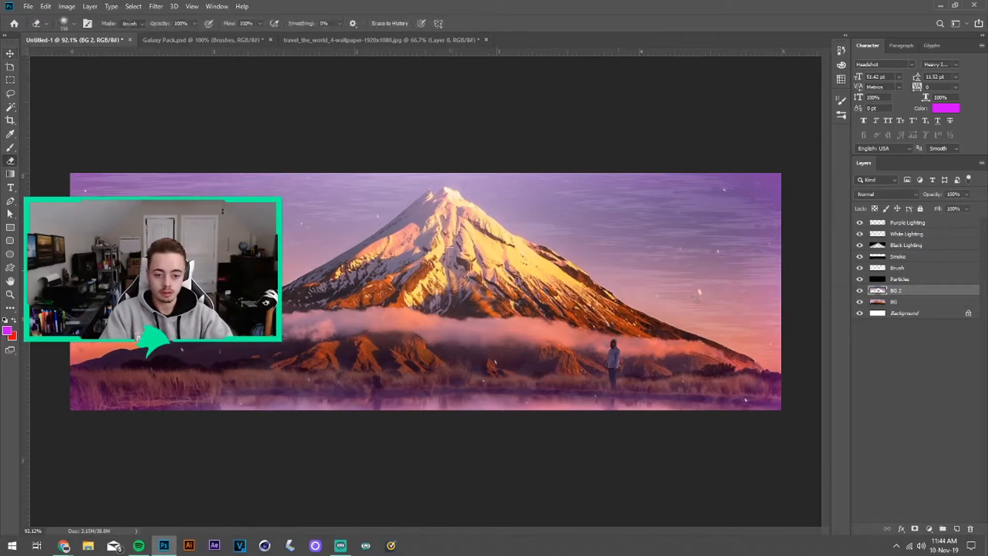
pyautogui.click(859, 291)
pyautogui.keyDown('ctrl'); pyautogui.click(896, 291); pyautogui.keyUp('ctrl')
pyautogui.scroll(-1, 534, 289)
pyautogui.scroll(1, 534, 289)
# Switch to the Galaxy Pack document, and show and expand the Sparks group.
pyautogui.click(210, 40)
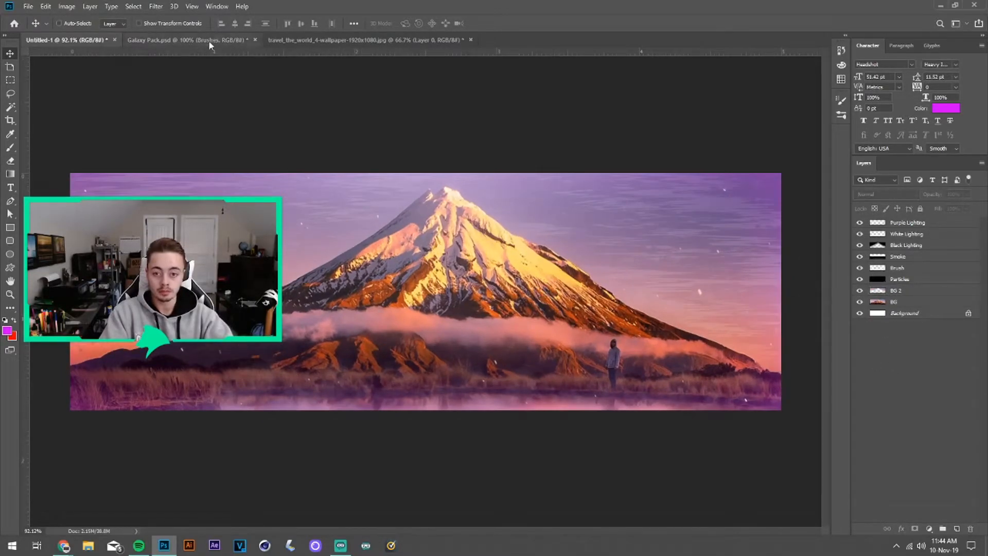
pyautogui.click(896, 343)
pyautogui.click(896, 353)
pyautogui.click(896, 366)
pyautogui.click(860, 366)
pyautogui.click(871, 366)
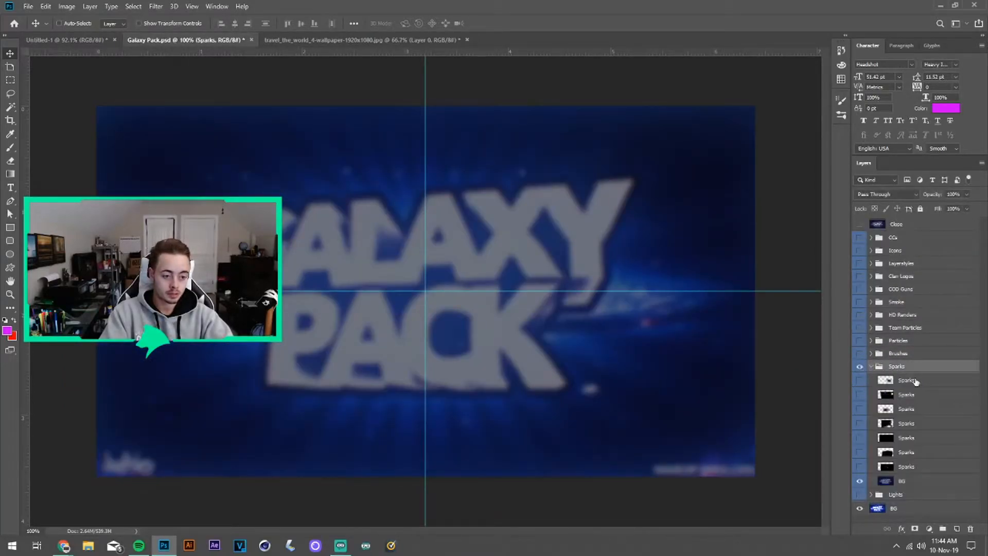
# Preview the first two layers in the Sparks group one at a time.
pyautogui.click(916, 381)
pyautogui.click(860, 381)
pyautogui.click(859, 380)
pyautogui.click(859, 394)
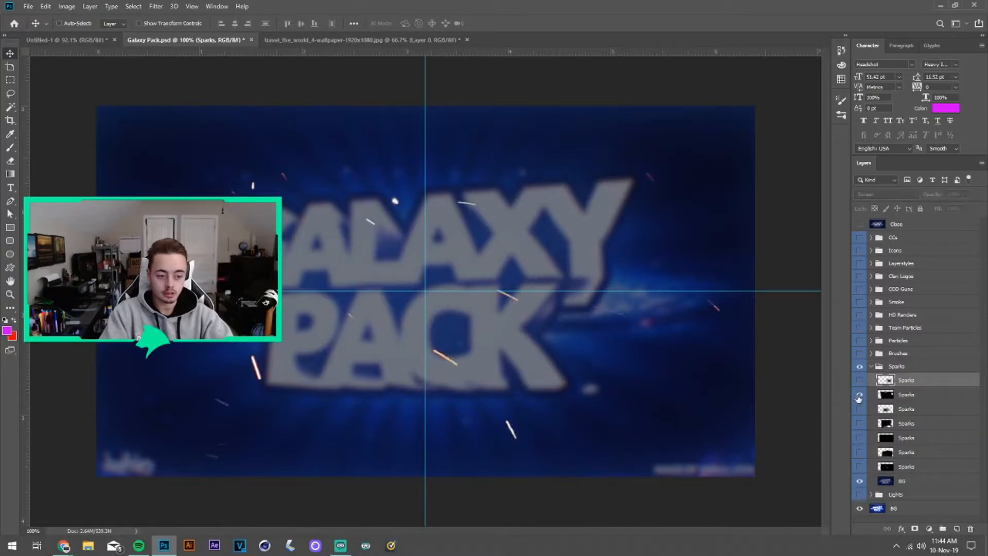
pyautogui.click(859, 395)
pyautogui.click(860, 395)
# Bring the second Sparks layer into the header document and duplicate it three times, spreading the copies across the image.
pyautogui.moveTo(904, 395); pyautogui.dragTo(705, 236)
pyautogui.scroll(-3, 391, 253)
pyautogui.hotkey('ctrl', 'j')
pyautogui.click(921, 226)
pyautogui.moveTo(462, 205); pyautogui.dragTo(659, 316)
pyautogui.hotkey('ctrl', 'j')
pyautogui.keyDown('ctrl'); pyautogui.moveTo(839, 246); pyautogui.dragTo(841, 237); pyautogui.keyUp('ctrl')
pyautogui.moveTo(640, 244); pyautogui.dragTo(447, 478)
# Merge the Sparks layer and its three copies into one layer.
pyautogui.keyDown('shift'); pyautogui.click(927, 258); pyautogui.keyUp('shift')
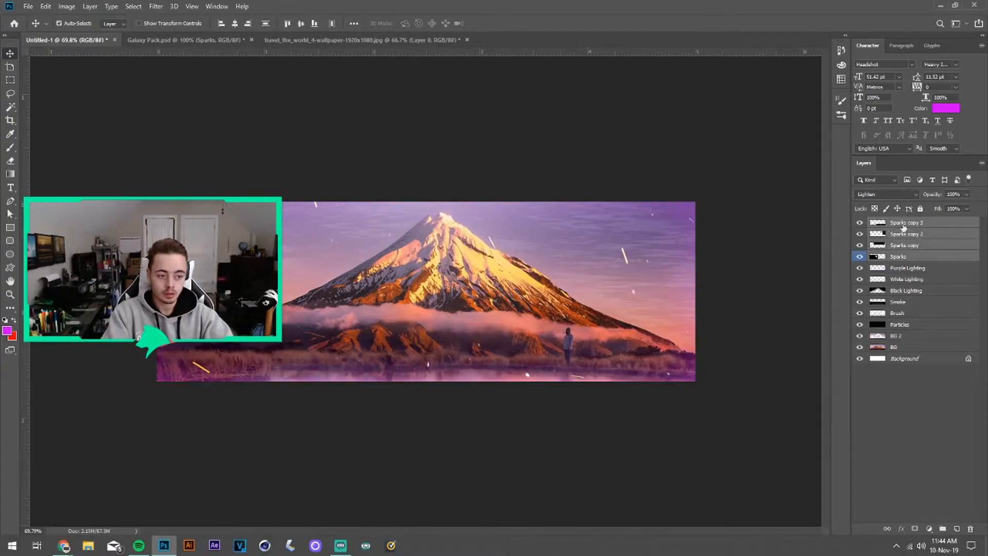
pyautogui.hotkey('ctrl', 'e')
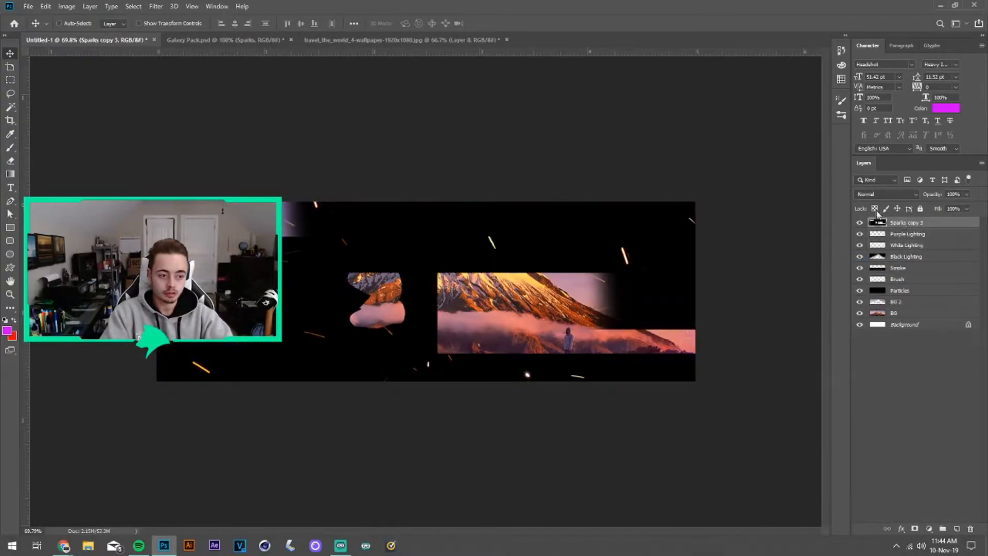
# Set the merged Sparks layer's blend mode to Screen and move the layer directly below Black Lighting.
pyautogui.click(873, 196)
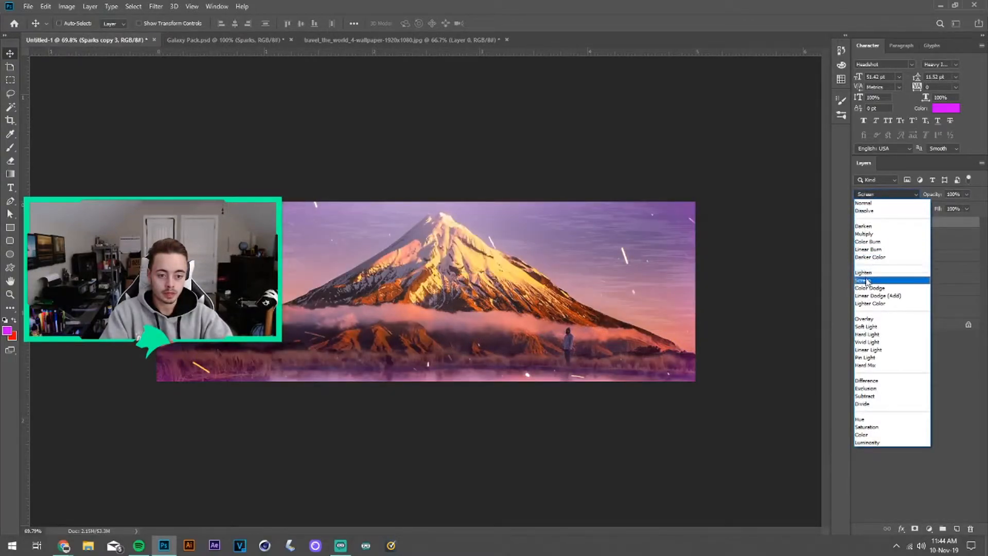
pyautogui.click(868, 280)
pyautogui.click(881, 352)
pyautogui.scroll(2, 480, 299)
pyautogui.moveTo(909, 222); pyautogui.dragTo(929, 262)
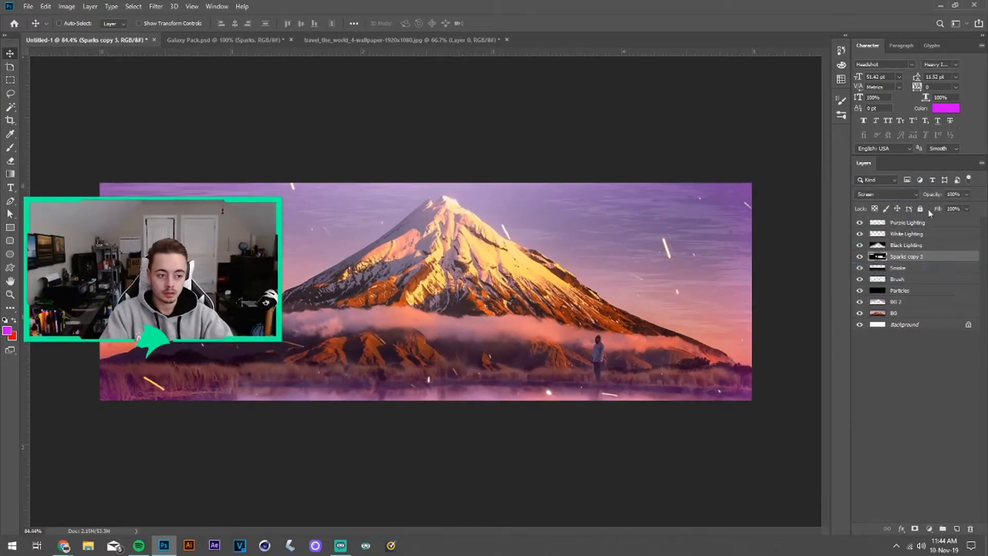
pyautogui.moveTo(934, 199)
pyautogui.mouseDown()
pyautogui.moveTo(895, 207)
pyautogui.moveTo(933, 203)
pyautogui.mouseUp()
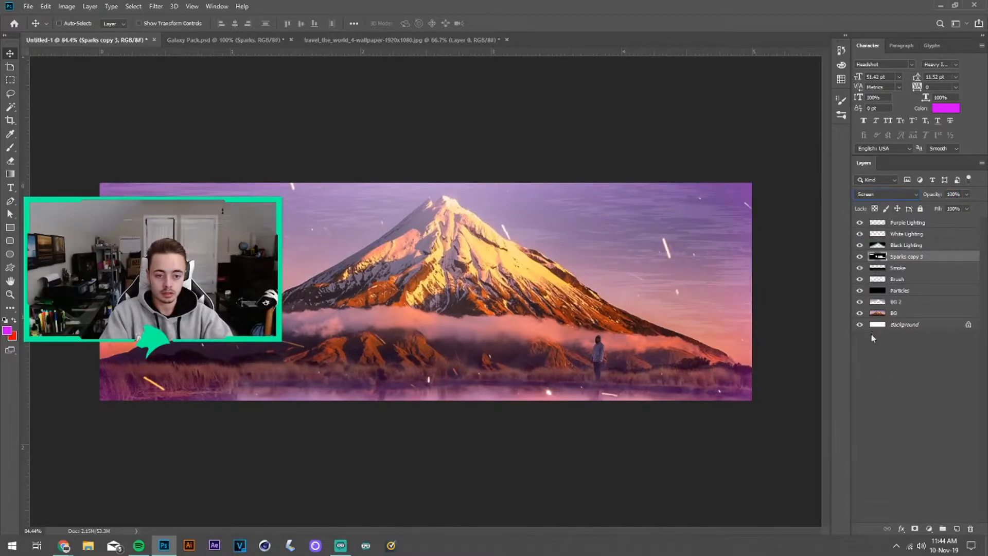
pyautogui.click(879, 428)
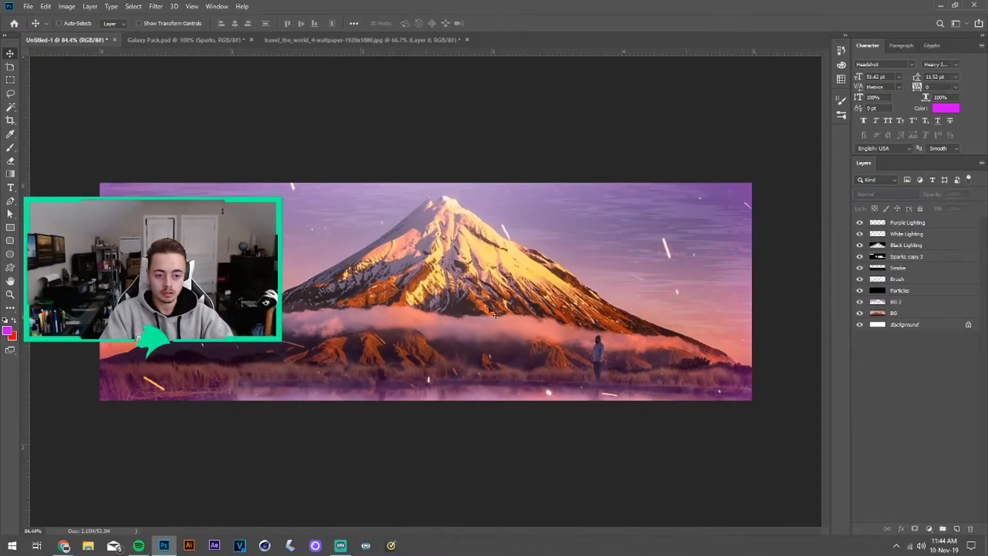
pyautogui.scroll(1, 484, 315)
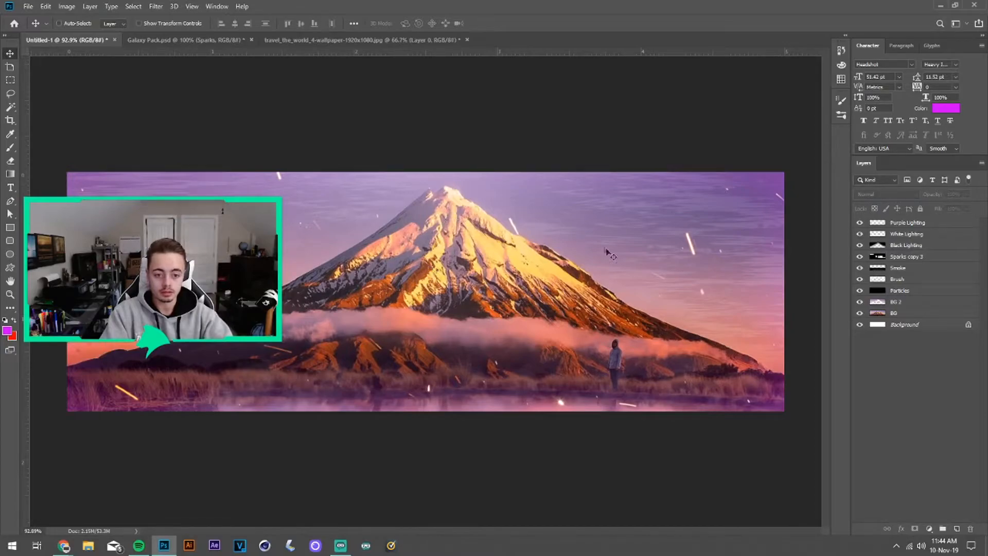
# Switch to the Galaxy Pack document, hide and collapse the Sparks group, and show and expand the Brushes group.
pyautogui.click(194, 39)
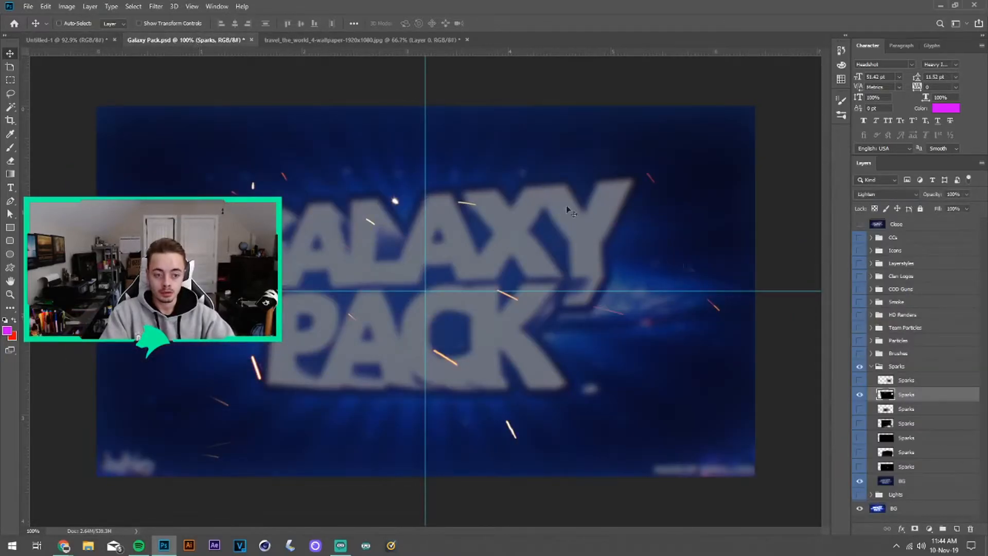
pyautogui.click(859, 394)
pyautogui.click(868, 366)
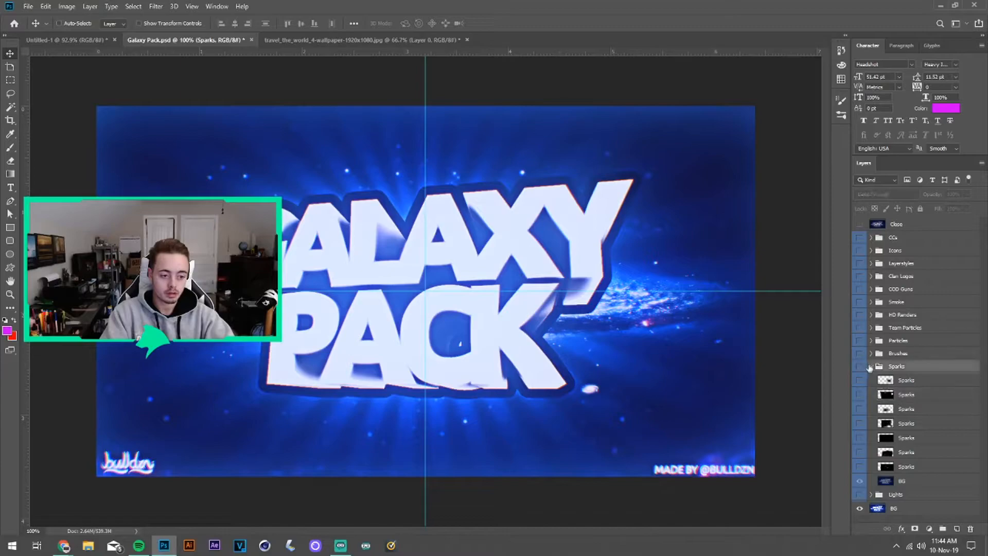
pyautogui.click(869, 366)
pyautogui.click(869, 353)
pyautogui.click(869, 353)
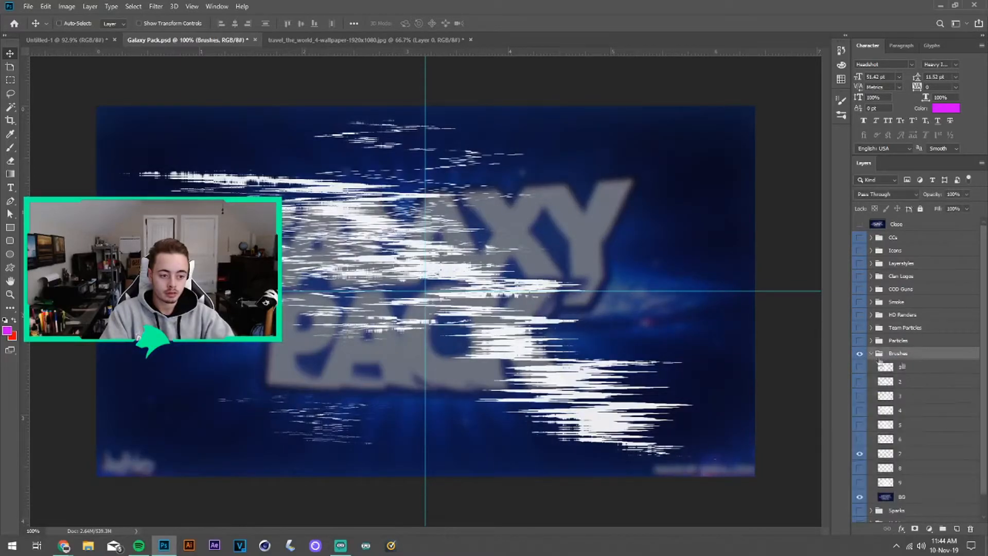
# Hide layer 7 and show layer 8 in the Brushes group.
pyautogui.scroll(-1, 860, 432)
pyautogui.click(859, 431)
pyautogui.click(860, 446)
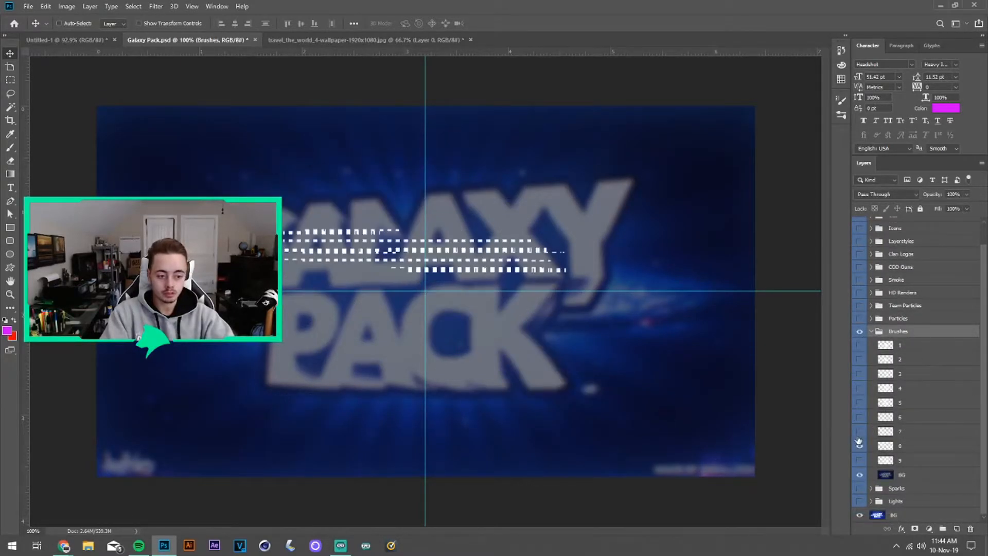
pyautogui.click(859, 433)
# Bring brush layer 8 into the header document and duplicate it six times, arranging the copies over the image's left part.
pyautogui.click(924, 446)
pyautogui.moveTo(361, 224); pyautogui.dragTo(216, 355)
pyautogui.hotkey('ctrl', 'j')
pyautogui.moveTo(209, 354); pyautogui.dragTo(199, 255)
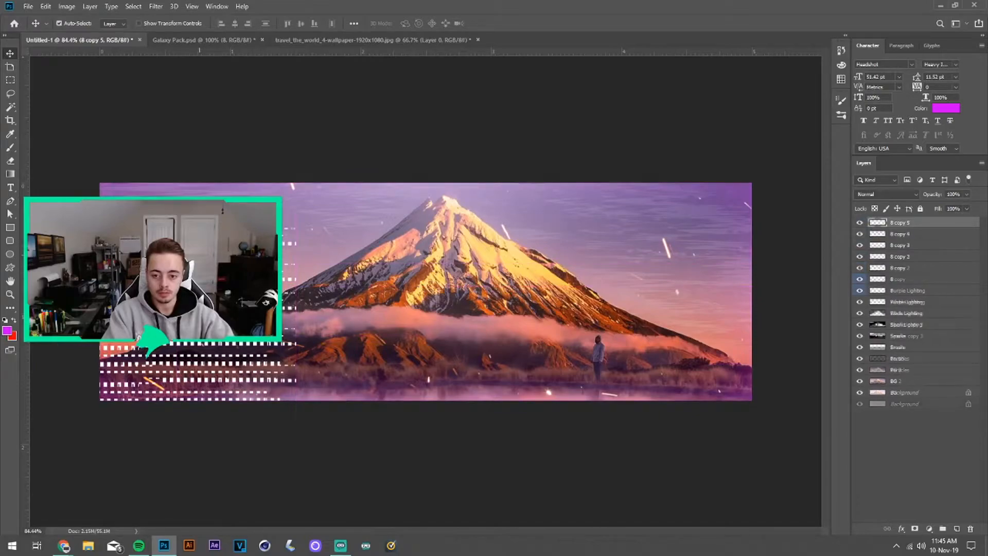
pyautogui.keyDown('ctrl'); pyautogui.click(199, 255); pyautogui.keyUp('ctrl')
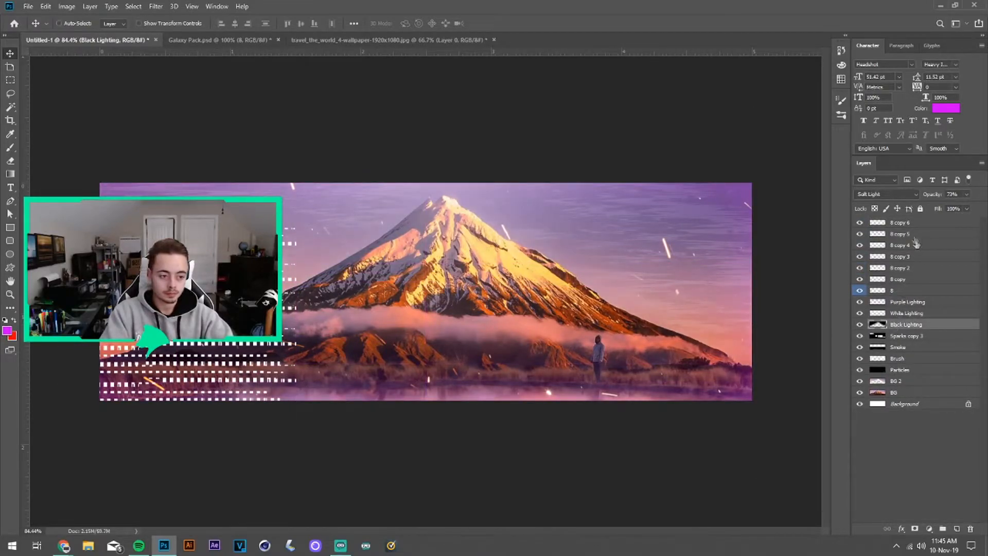
# Merge layer 8 with its copies, place a duplicate higher to fill the left part's full height, and merge the two.
pyautogui.click(908, 224)
pyautogui.keyDown('shift'); pyautogui.click(906, 291); pyautogui.keyUp('shift')
pyautogui.hotkey('ctrl', 'e')
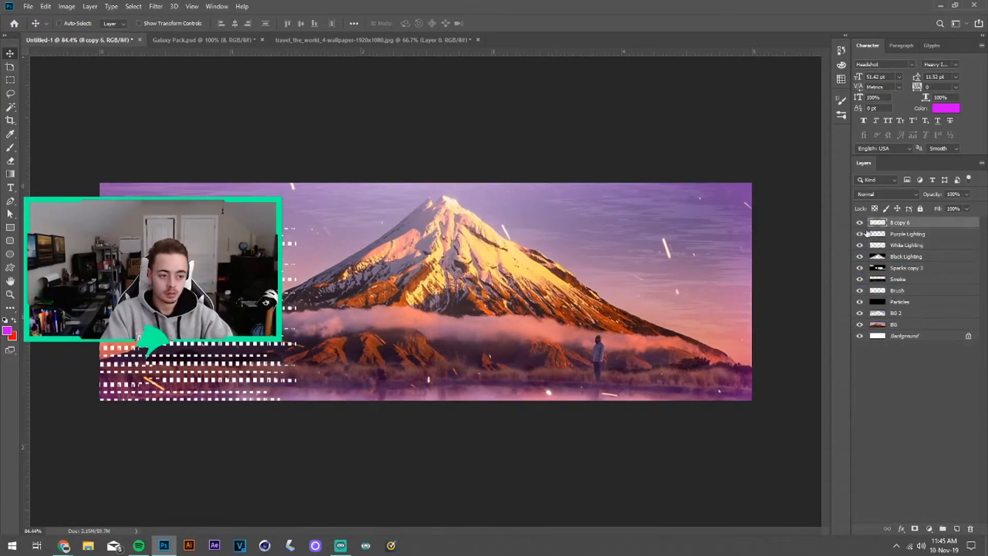
pyautogui.moveTo(352, 299); pyautogui.dragTo(352, 147)
pyautogui.keyDown('shift'); pyautogui.click(930, 234); pyautogui.keyUp('shift')
pyautogui.hotkey('ctrl', 'e')
# Duplicate the dotted pattern layer three times, spreading the copies across the full header width, and merge them into one layer.
pyautogui.hotkey('ctrl', 'j')
pyautogui.moveTo(301, 277); pyautogui.dragTo(518, 277)
pyautogui.hotkey('ctrl', 'j')
pyautogui.moveTo(393, 277); pyautogui.dragTo(759, 283)
pyautogui.hotkey('ctrl', 'j')
pyautogui.keyDown('shift'); pyautogui.click(927, 256); pyautogui.keyUp('shift')
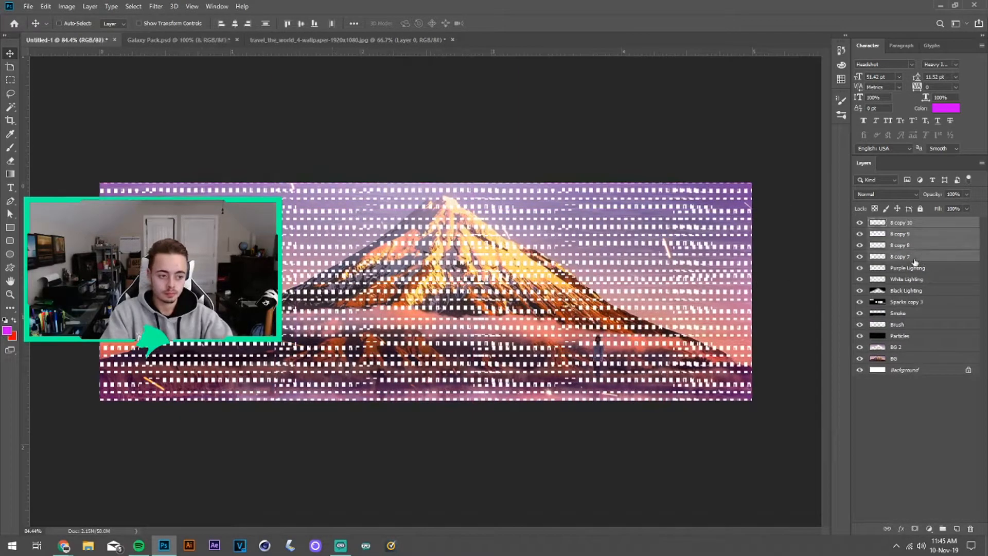
pyautogui.hotkey('ctrl', 'e')
pyautogui.click(859, 222)
pyautogui.click(859, 222)
pyautogui.click(870, 194)
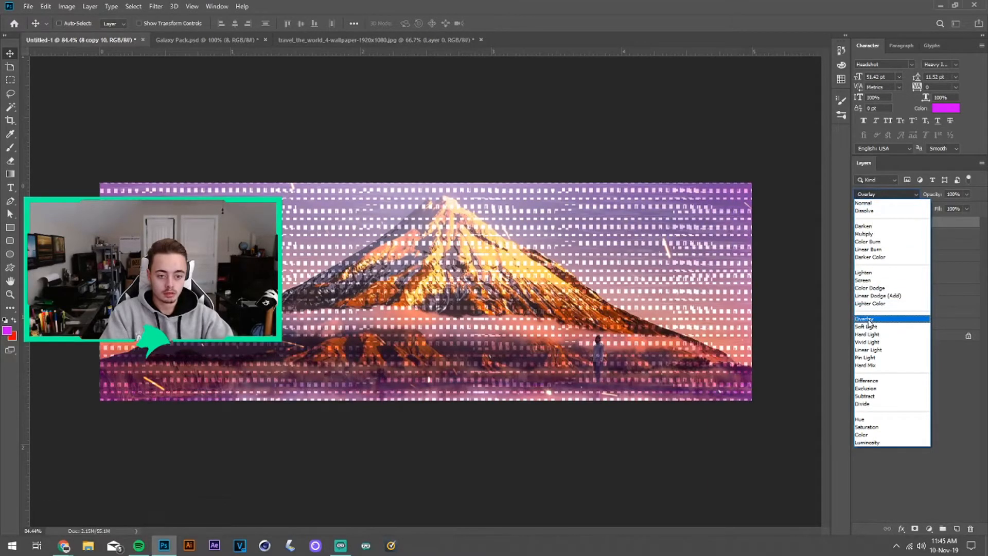
pyautogui.click(864, 203)
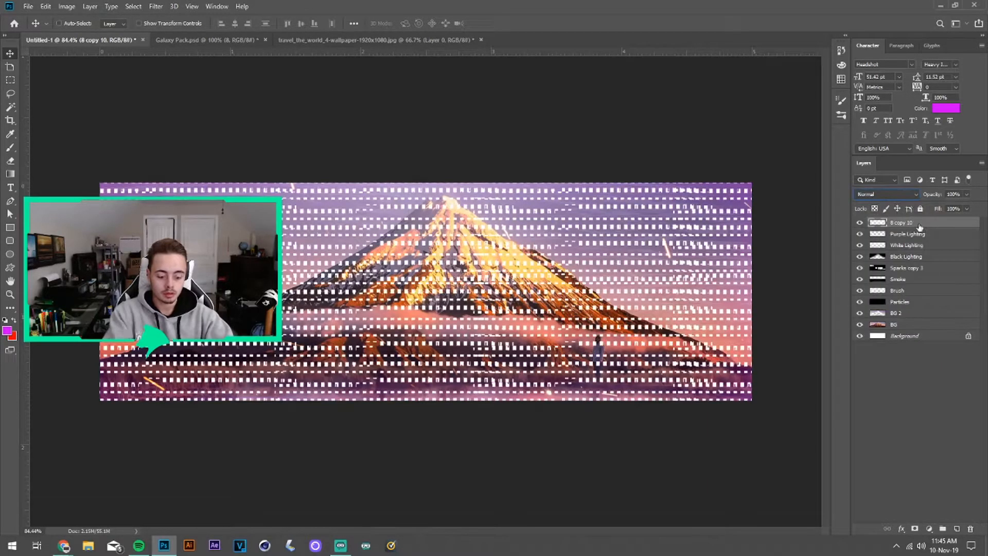
# Apply a Color Overlay in bright purple to the dotted pattern layer.
pyautogui.rightClick(920, 227)
pyautogui.click(668, 145)
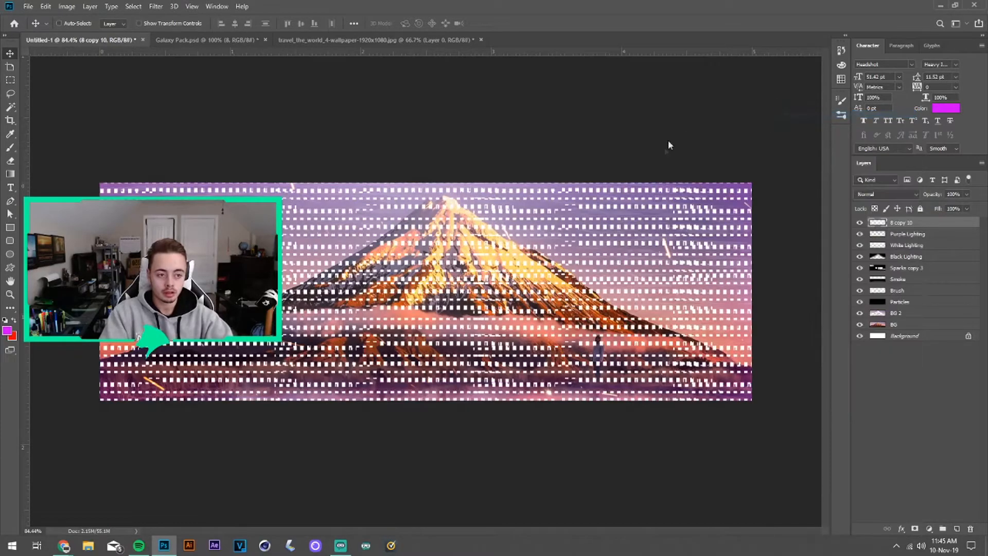
pyautogui.click(608, 353)
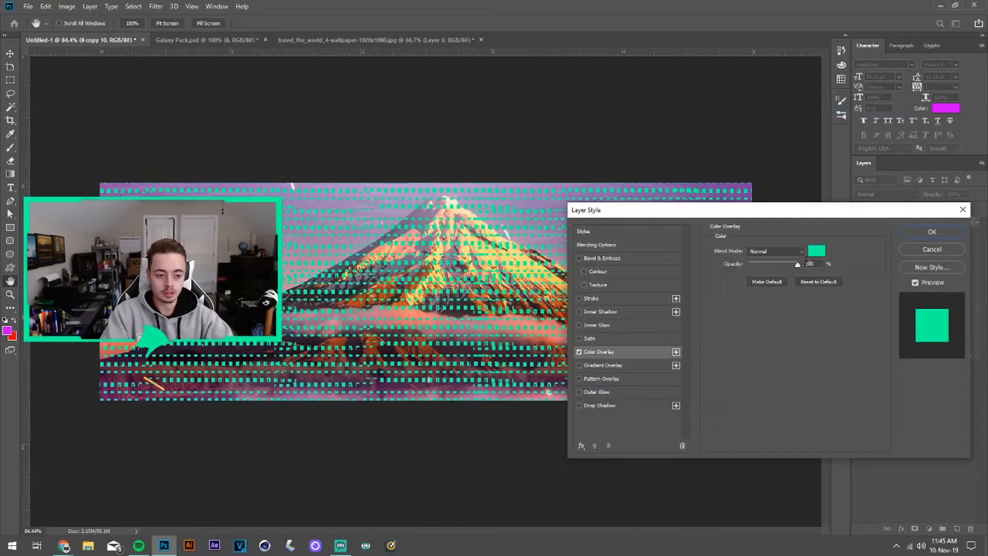
pyautogui.click(816, 252)
pyautogui.moveTo(818, 335); pyautogui.dragTo(822, 296)
pyautogui.click(909, 260)
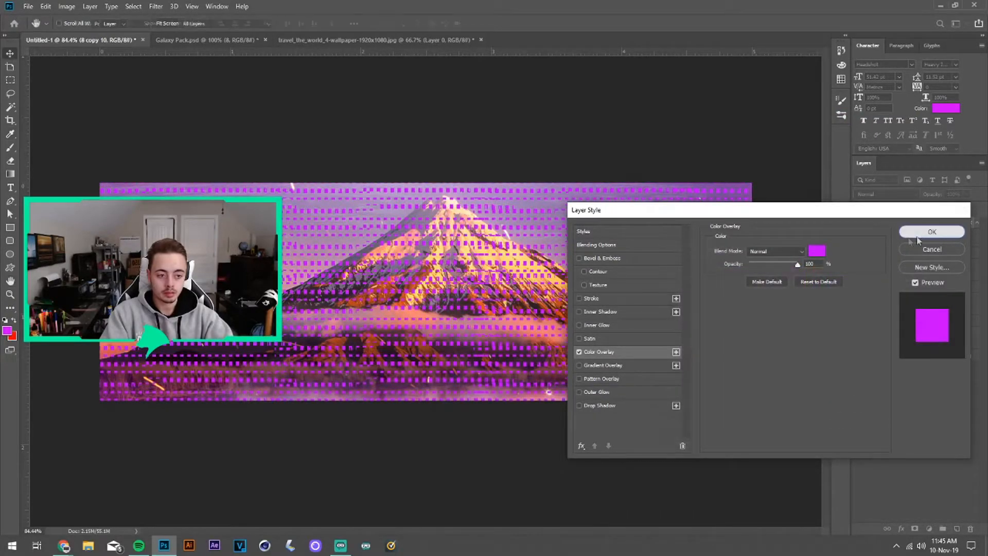
pyautogui.click(942, 232)
# Rasterize the dotted pattern's layer style, set its blend mode to Soft Light and lower its opacity to 19%.
pyautogui.rightClick(940, 227)
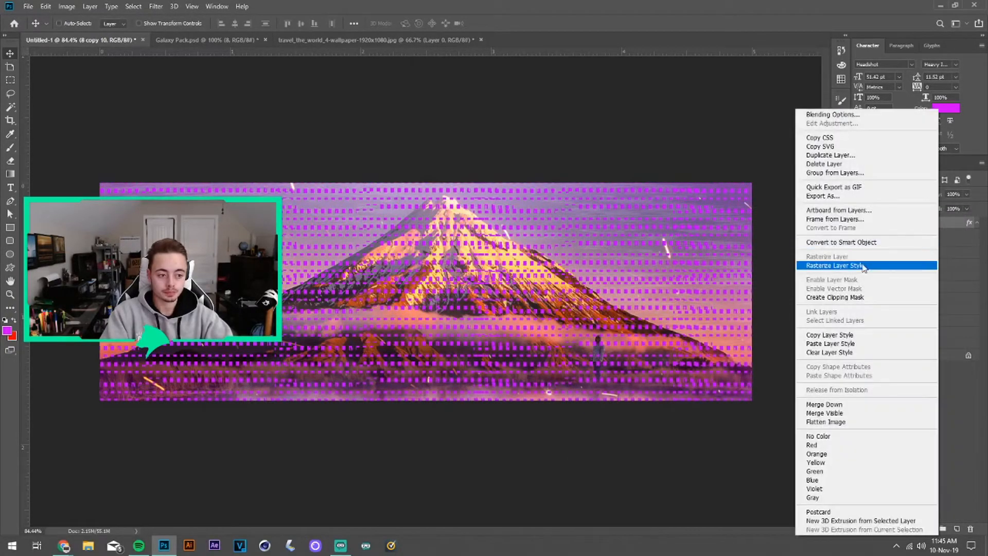
pyautogui.click(862, 265)
pyautogui.click(875, 194)
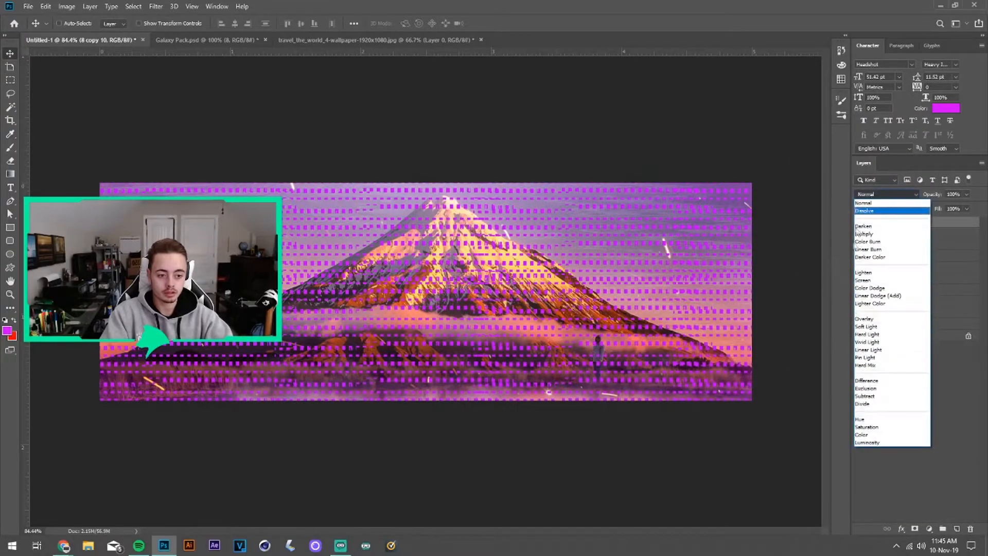
pyautogui.click(867, 327)
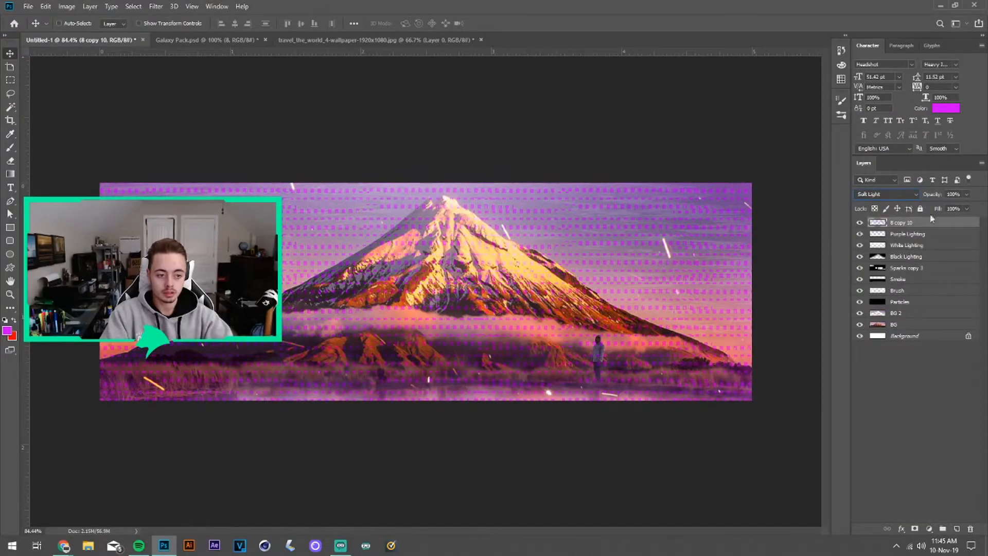
pyautogui.moveTo(933, 196); pyautogui.dragTo(892, 207)
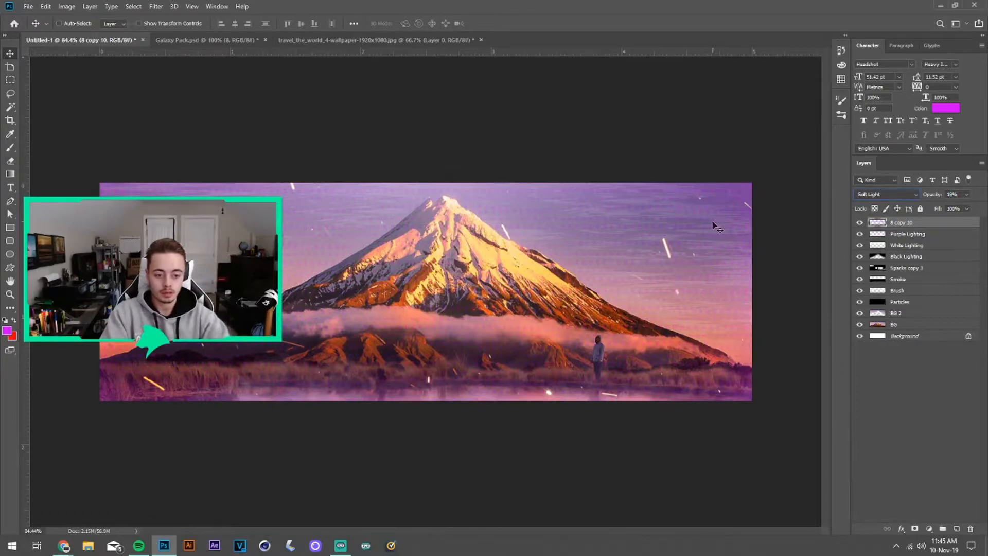
# Erase parts of the dotted pattern around the mountain with the Eraser, reducing the eraser's opacity to 52%.
pyautogui.press('e')
pyautogui.moveTo(324, 237); pyautogui.dragTo(386, 210)
pyautogui.moveTo(196, 26); pyautogui.dragTo(172, 37)
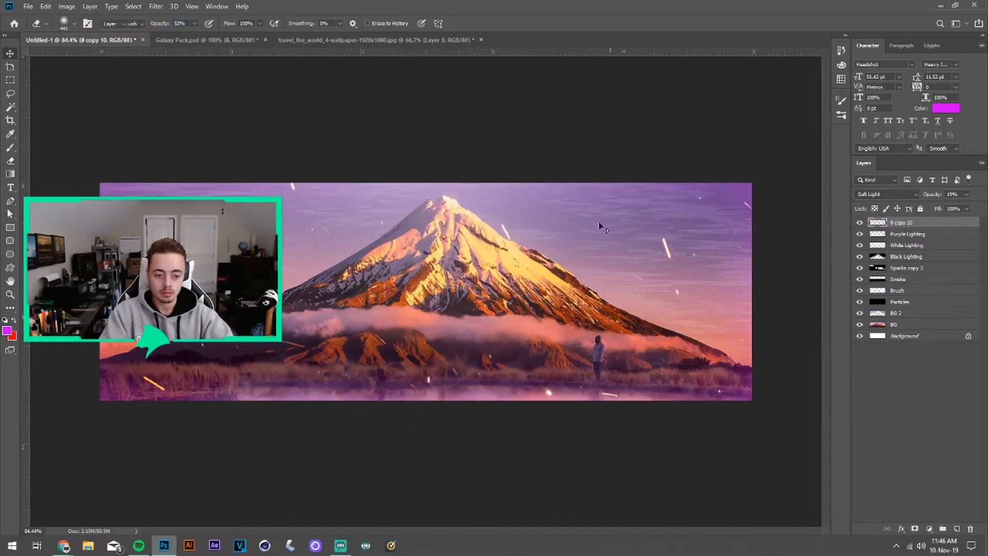
pyautogui.press('v')
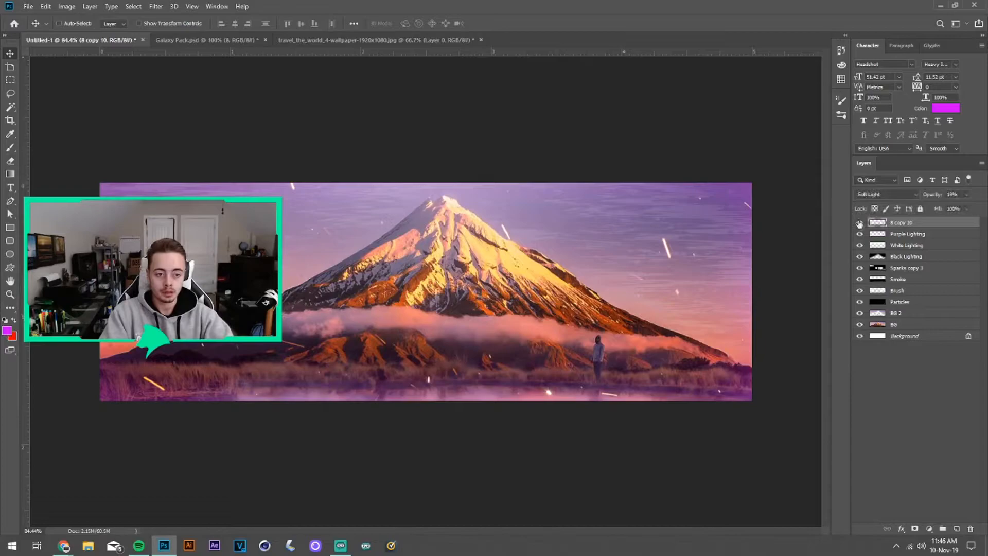
pyautogui.click(911, 408)
pyautogui.scroll(-1, 514, 314)
pyautogui.scroll(1, 515, 314)
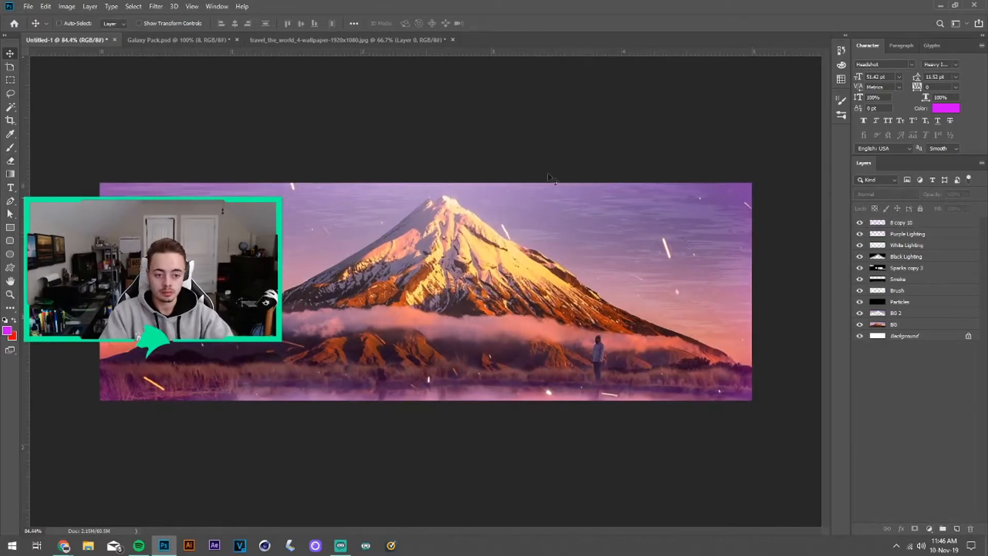
# Collapse the Brushes group in the Galaxy Pack document and return to the header document.
pyautogui.click(155, 39)
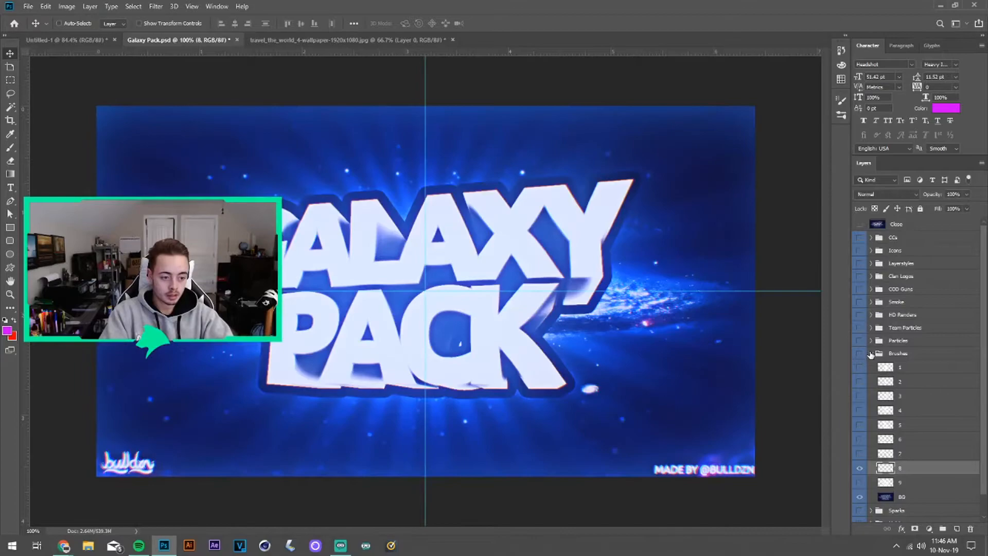
pyautogui.click(871, 354)
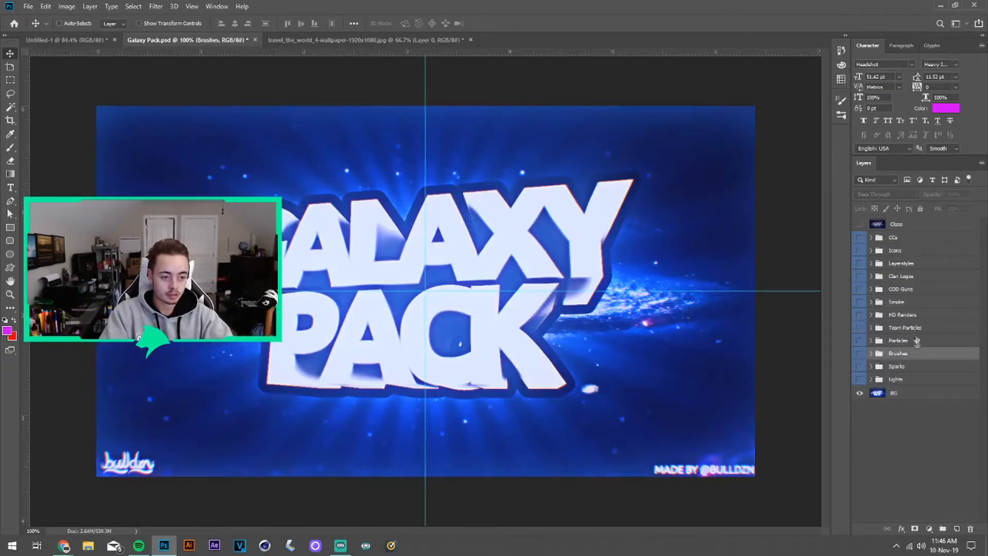
pyautogui.click(85, 36)
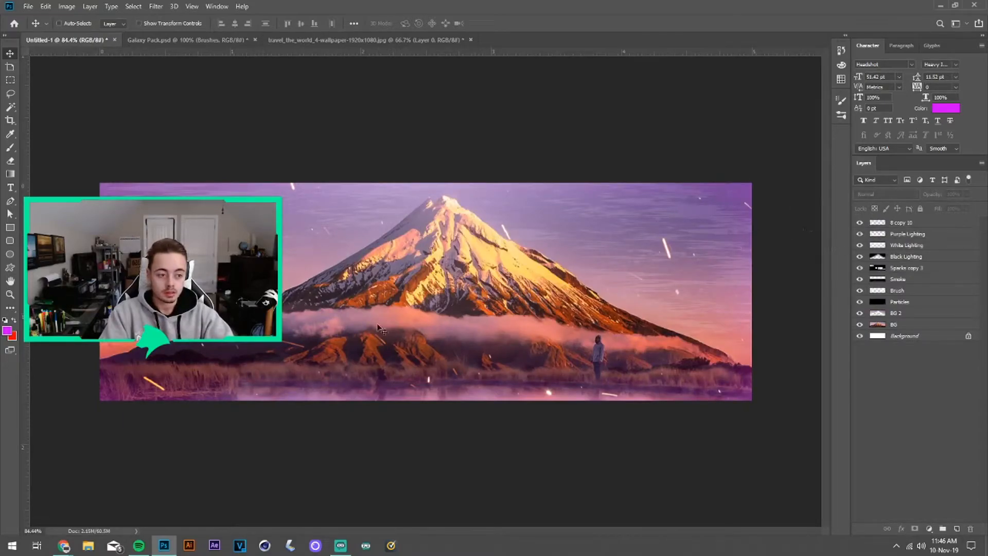
# Place Wolf Head Mount.png from the Logo folder as an embedded image in the header.
pyautogui.click(28, 7)
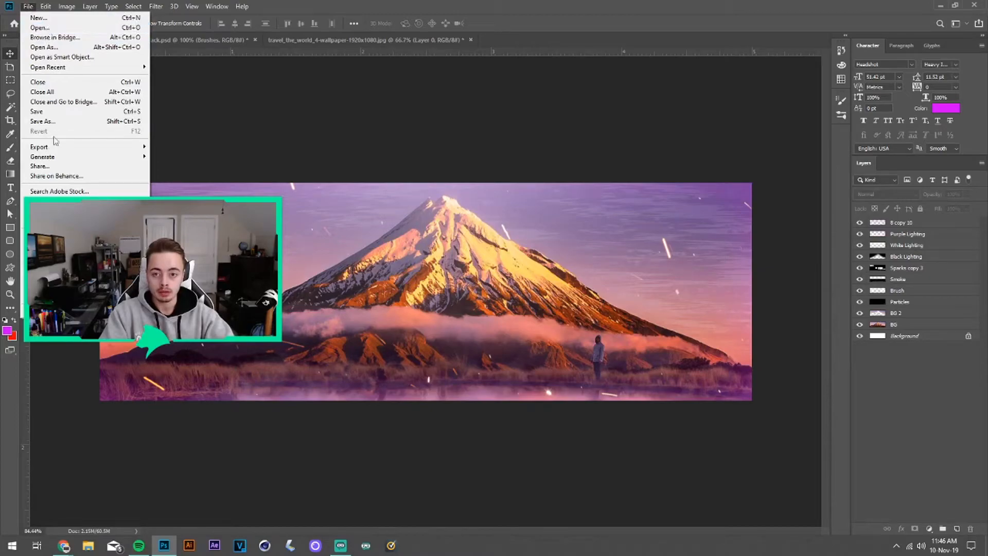
pyautogui.click(51, 202)
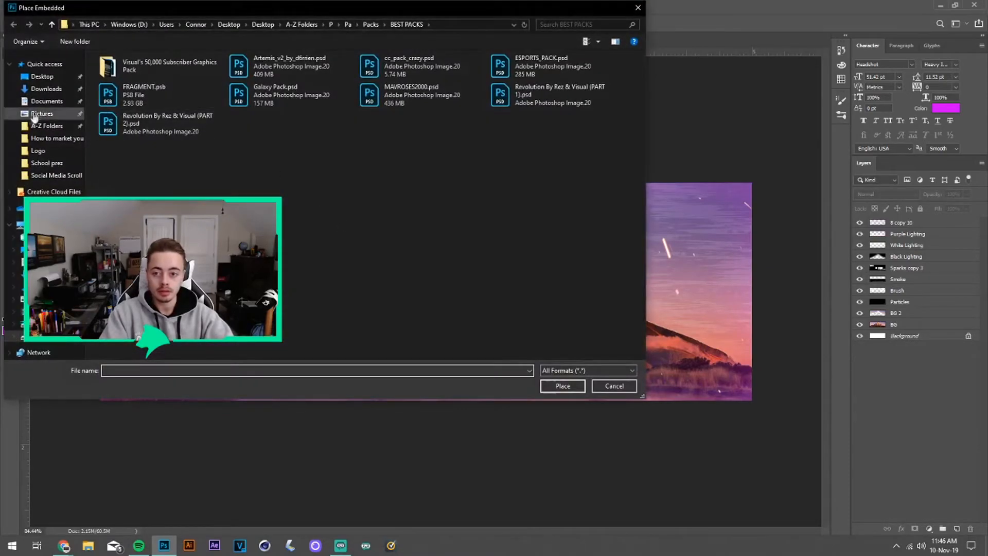
pyautogui.click(41, 125)
pyautogui.doubleClick(111, 103)
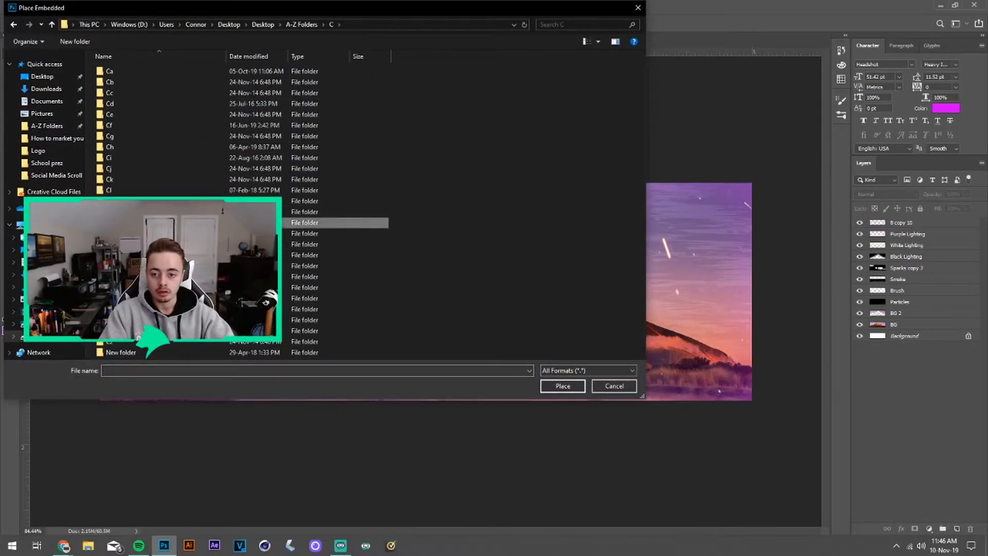
pyautogui.doubleClick(110, 222)
pyautogui.doubleClick(124, 83)
pyautogui.doubleClick(285, 83)
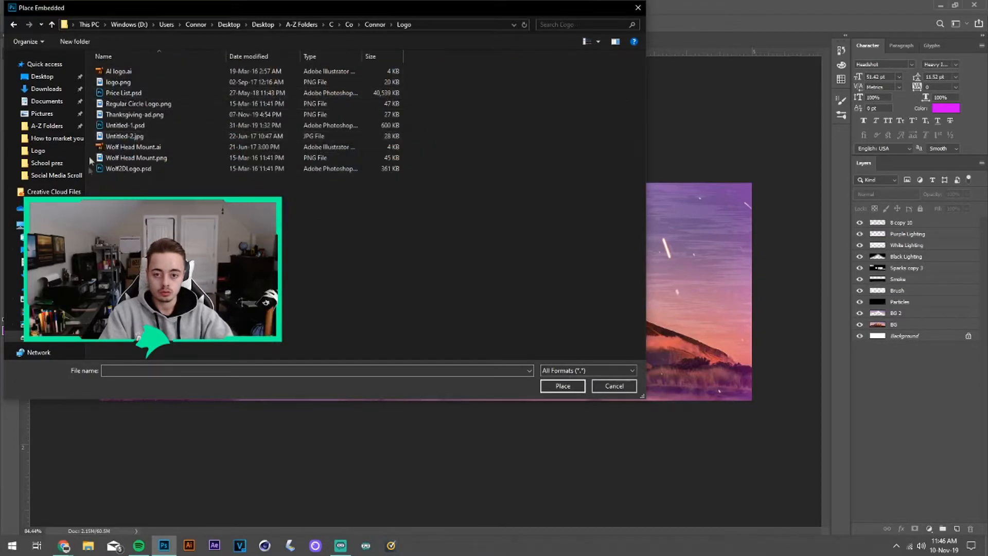
pyautogui.doubleClick(137, 157)
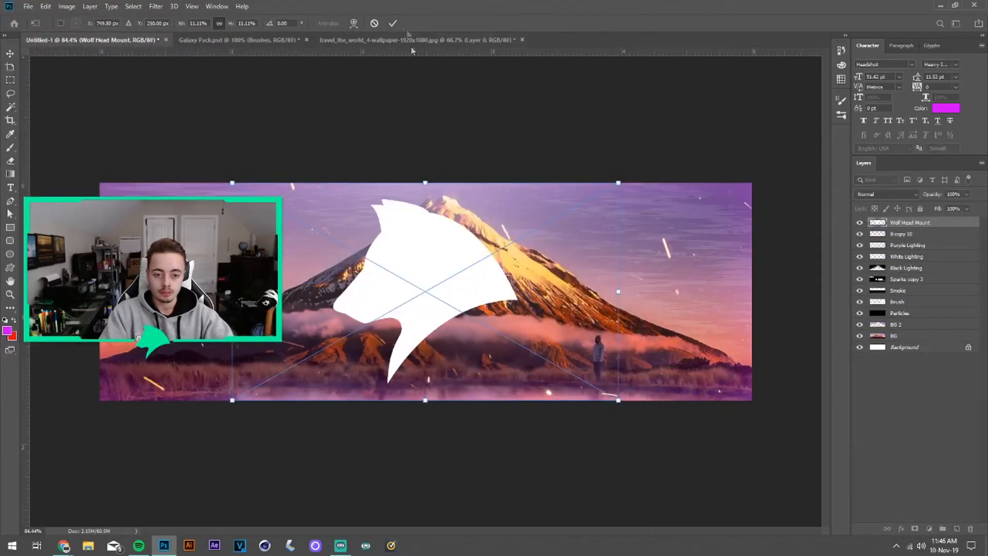
pyautogui.click(393, 24)
# Select the whole canvas and scale the wolf head logo down to a small size at the header's center.
pyautogui.hotkey('ctrl', 'a')
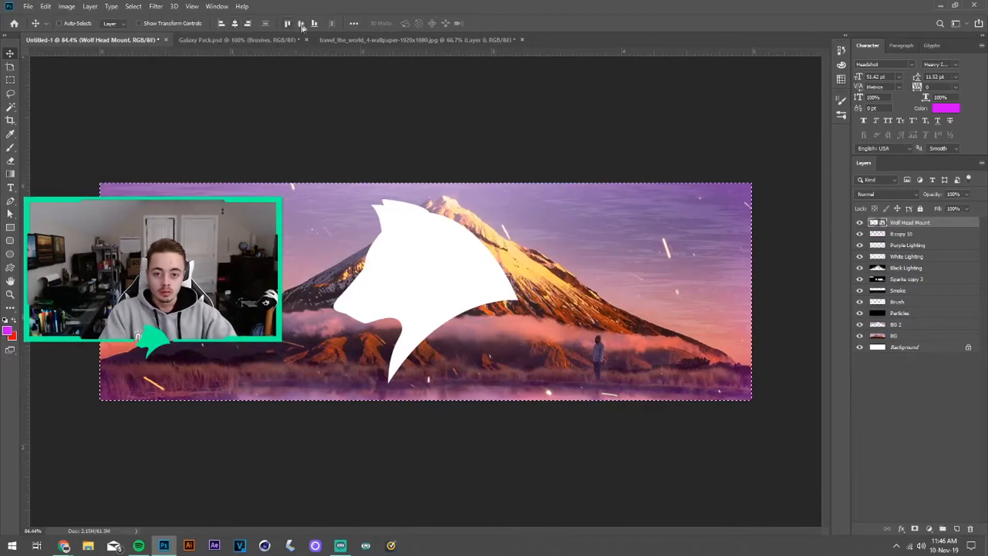
pyautogui.hotkey('ctrl', 't')
pyautogui.moveTo(617, 184); pyautogui.dragTo(481, 260)
pyautogui.click(393, 23)
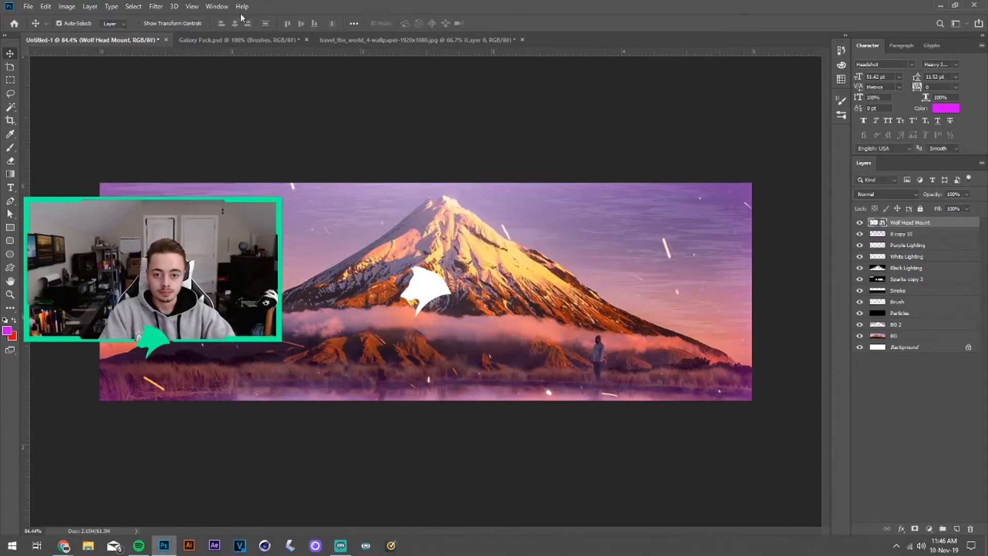
# Apply a magenta Color Overlay at Normal blend mode to the Wolf Head Mount layer.
pyautogui.scroll(1, 434, 243)
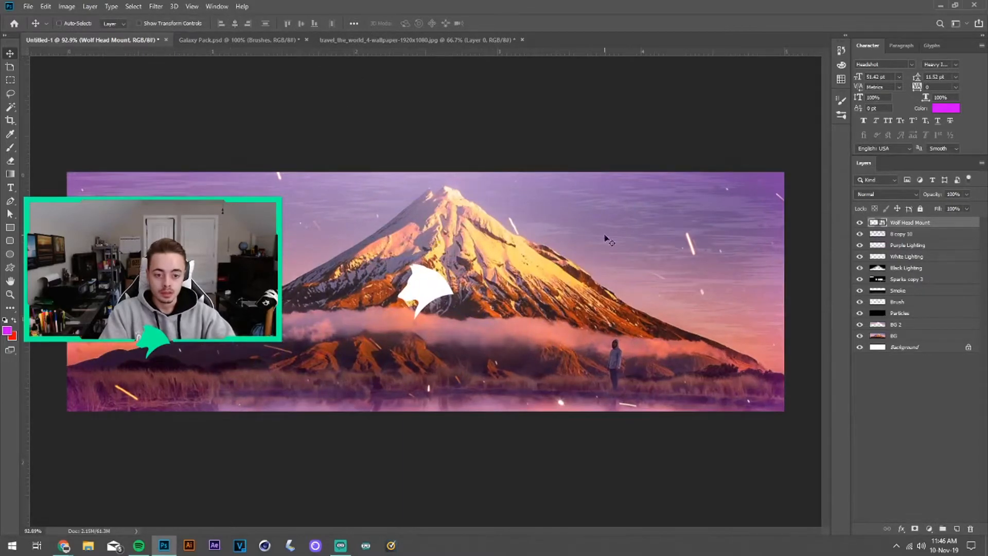
pyautogui.rightClick(905, 224)
pyautogui.click(799, 114)
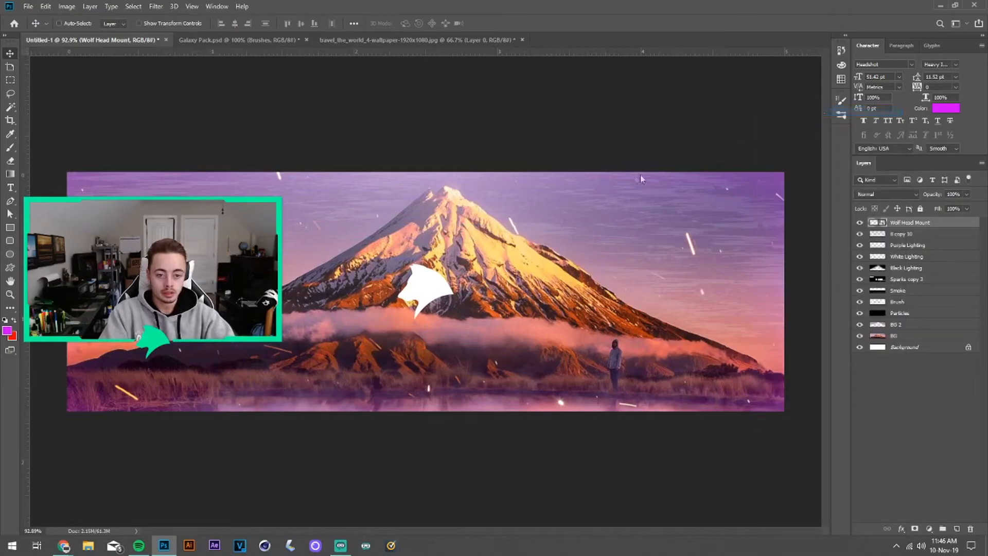
pyautogui.click(599, 352)
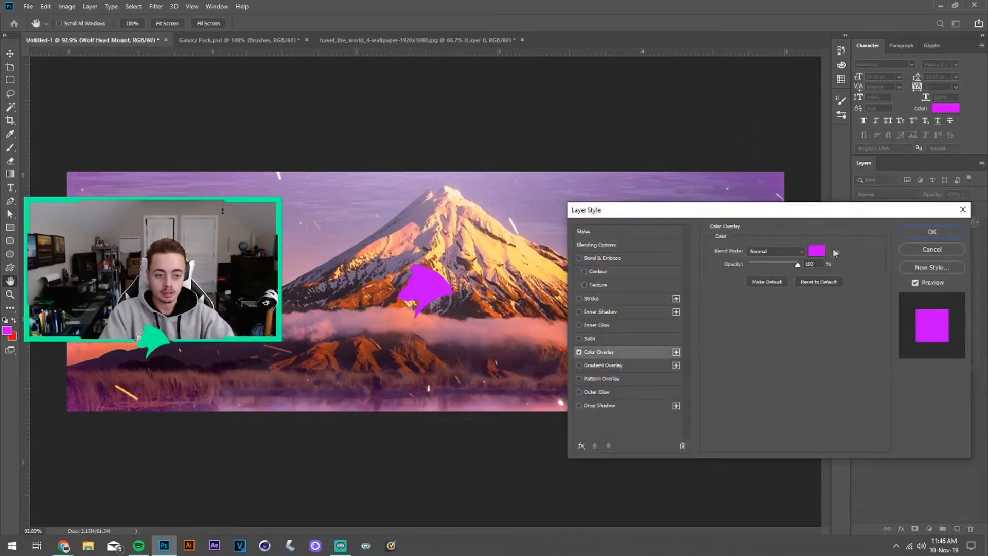
pyautogui.click(932, 231)
# Rasterize the wolf head layer's style and rename the layer as Logo.
pyautogui.rightClick(928, 228)
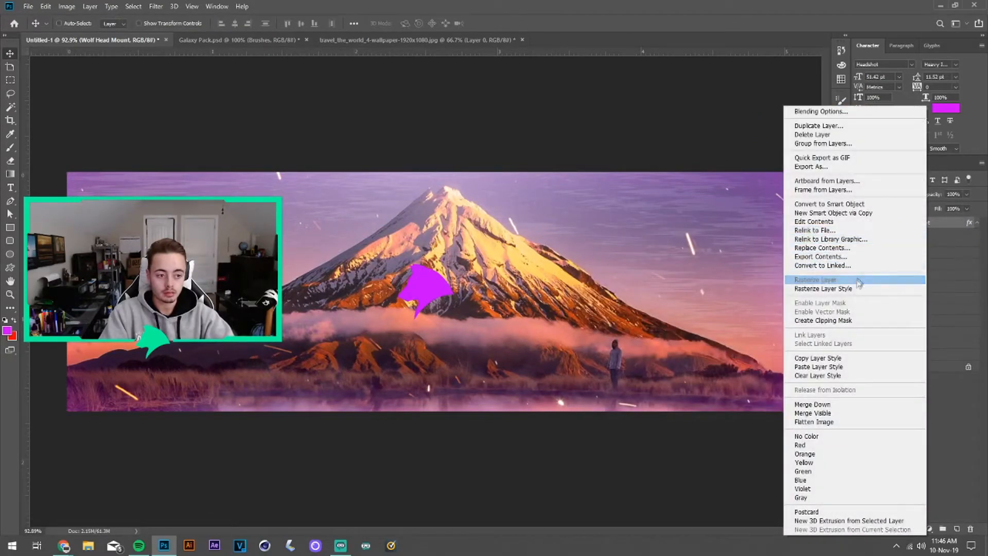
pyautogui.click(855, 289)
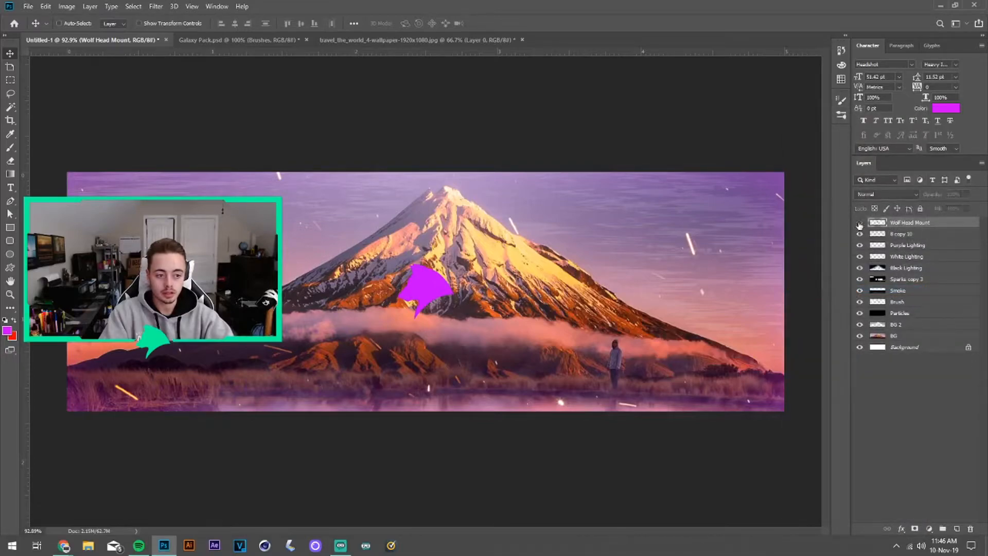
pyautogui.doubleClick(898, 223)
pyautogui.press('BackSpace')
pyautogui.write('Logo')
pyautogui.press('Return')
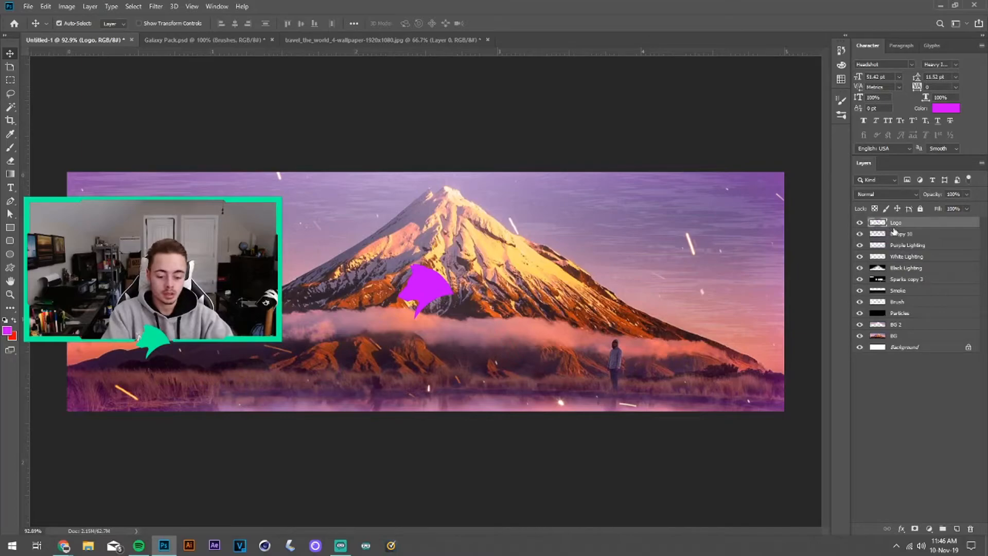
# Duplicate the Logo layer, place the copy beneath it and darken the copy to near black with Hue/Saturation lightness.
pyautogui.hotkey('ctrl', 'j')
pyautogui.moveTo(908, 228); pyautogui.dragTo(898, 236)
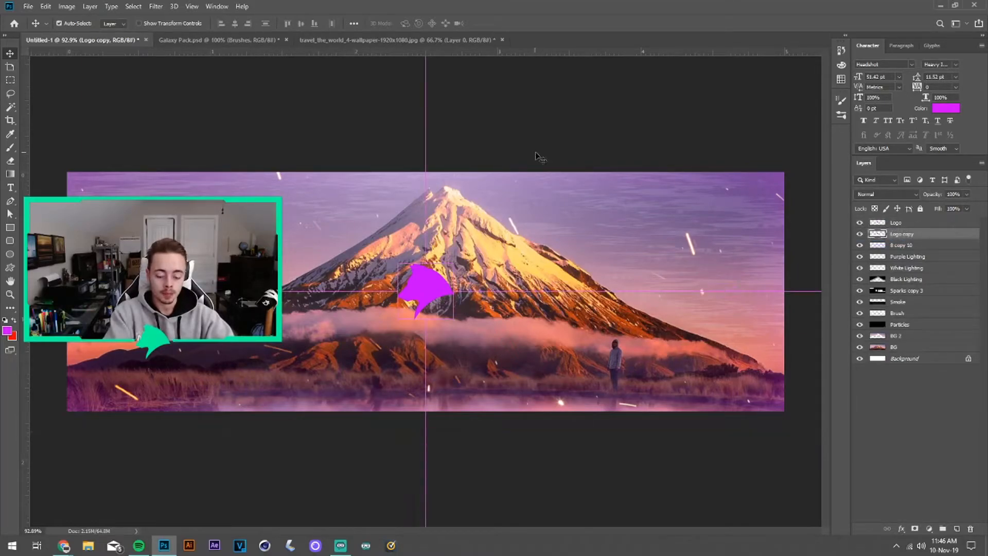
pyautogui.hotkey('ctrl', 'u')
pyautogui.moveTo(608, 159); pyautogui.dragTo(597, 158)
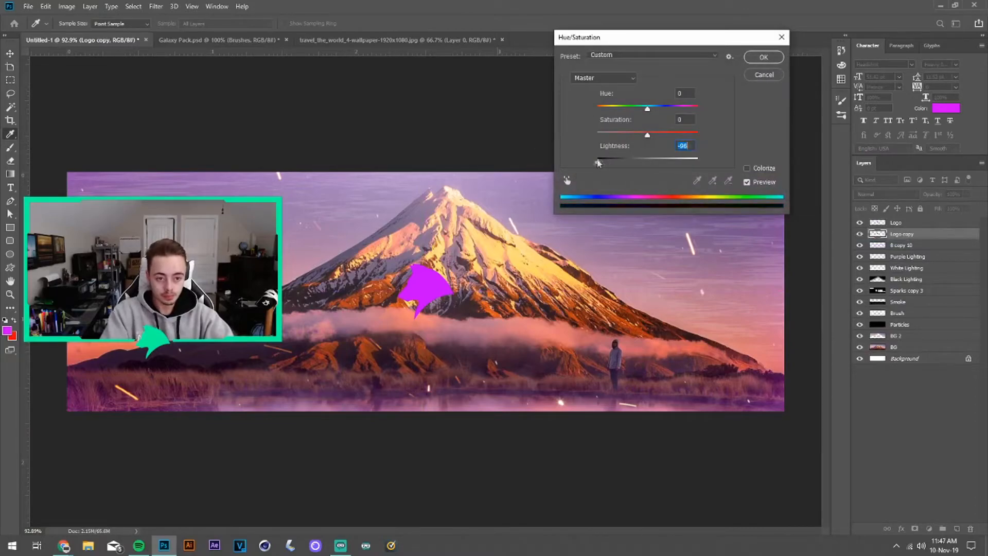
pyautogui.click(763, 58)
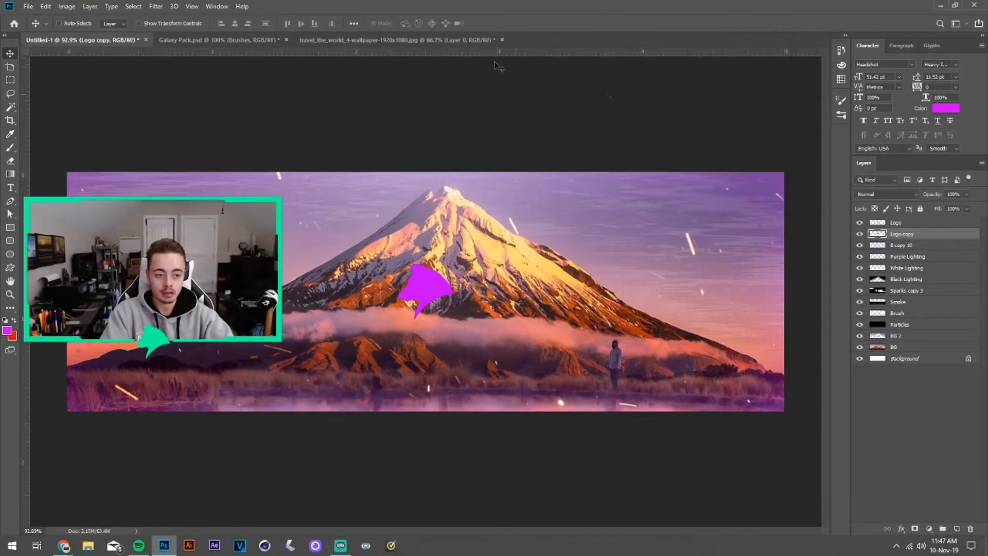
# Apply a Box Blur to the dark Logo copy to form a soft shadow.
pyautogui.click(155, 7)
pyautogui.moveTo(222, 124)
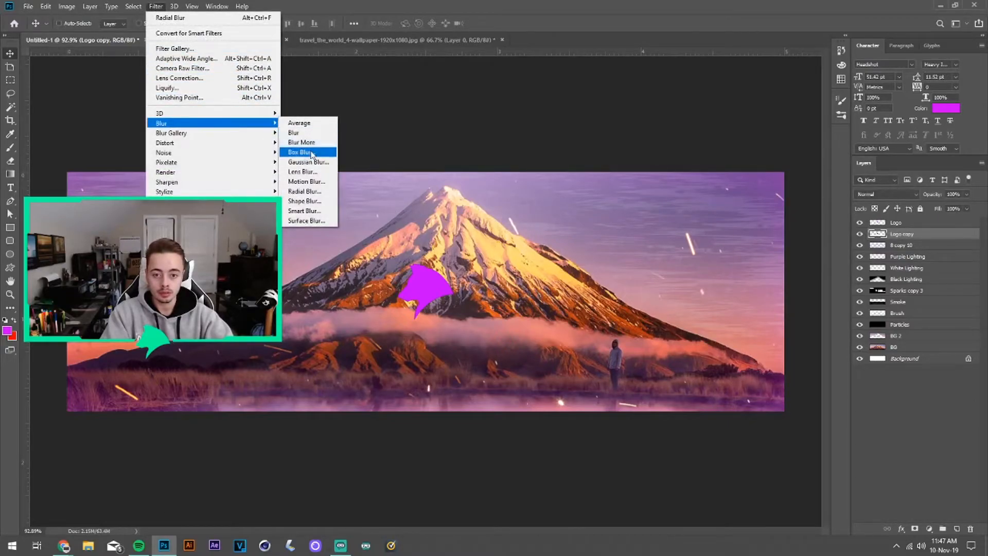
pyautogui.click(308, 152)
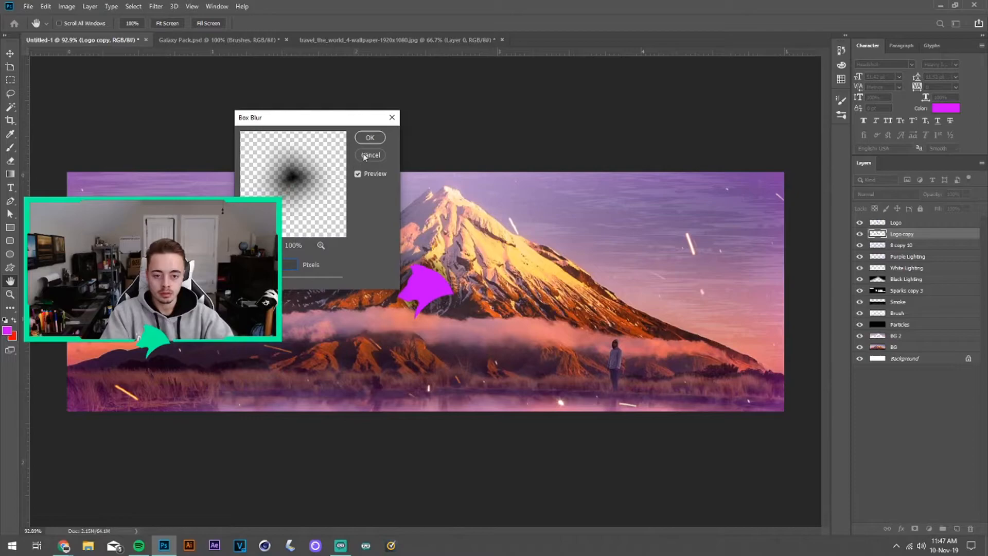
pyautogui.click(371, 138)
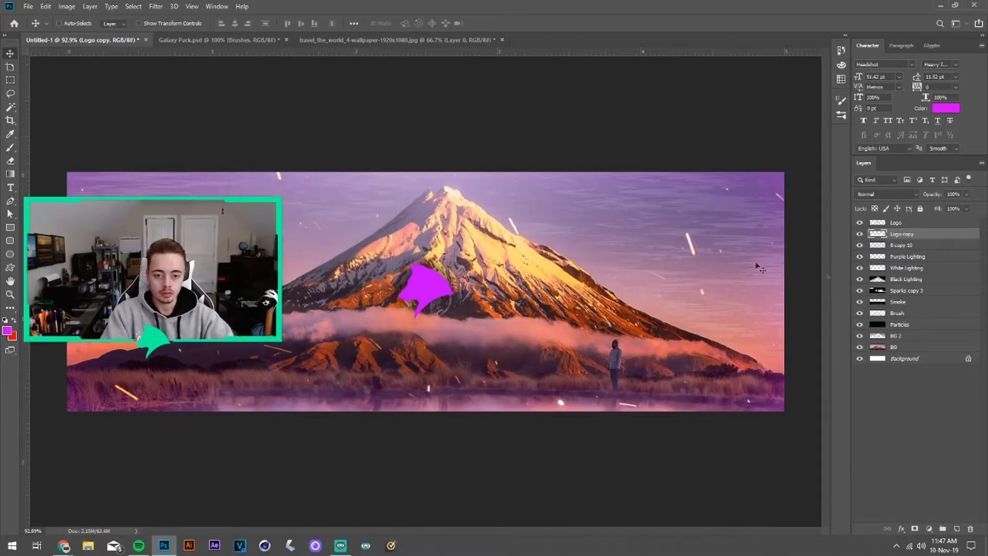
# Set the Logo copy shadow layer to Soft Light blending at 85% opacity.
pyautogui.click(909, 198)
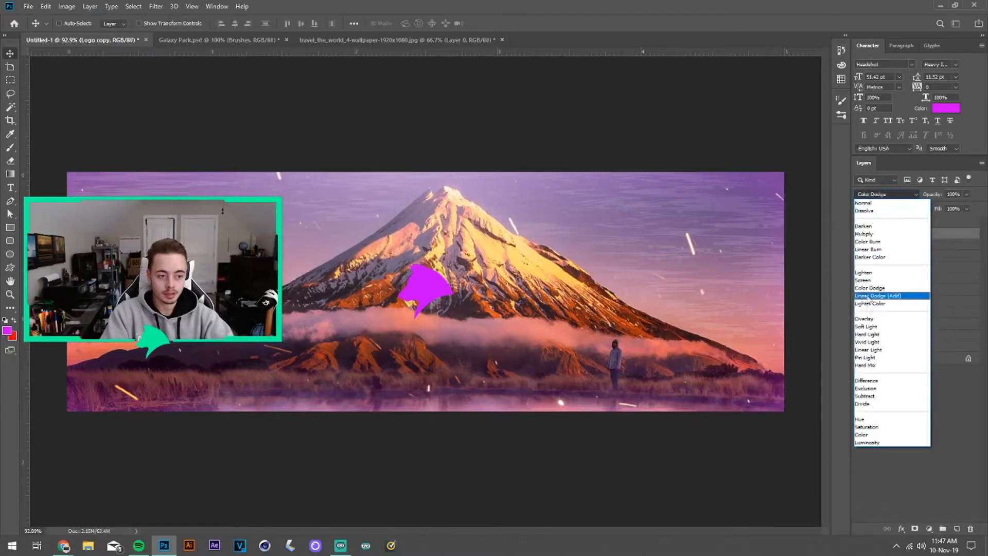
pyautogui.click(869, 328)
pyautogui.click(859, 235)
pyautogui.click(859, 236)
pyautogui.moveTo(933, 198); pyautogui.dragTo(928, 200)
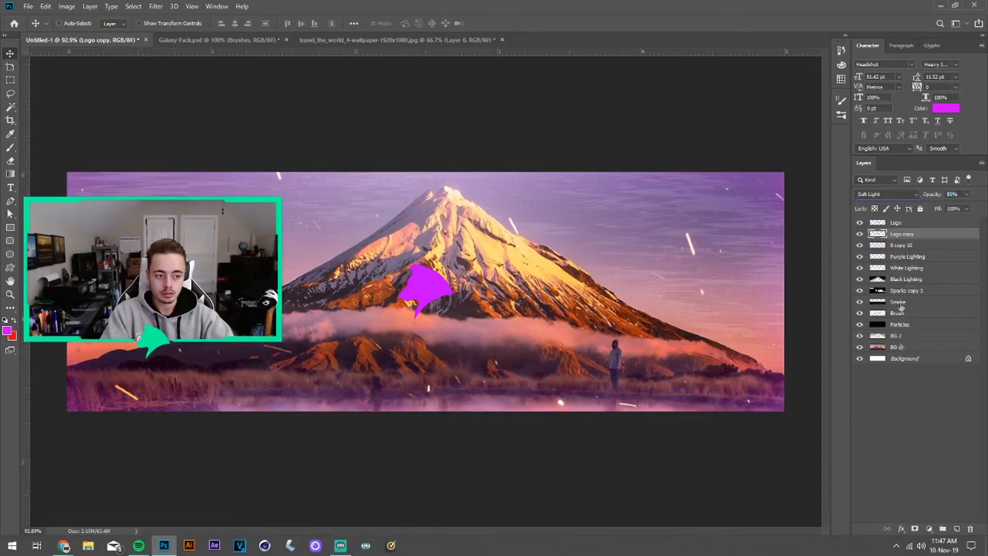
pyautogui.click(896, 386)
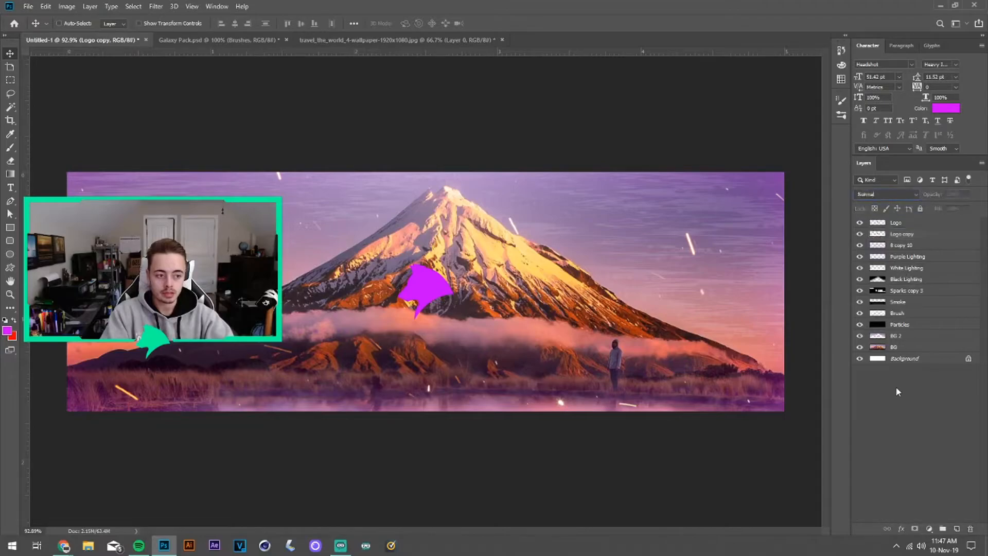
# Group the Logo and Logo copy layers under the name Logo, and move the group directly above BG 2.
pyautogui.click(901, 224)
pyautogui.keyDown('shift'); pyautogui.click(902, 235); pyautogui.keyUp('shift')
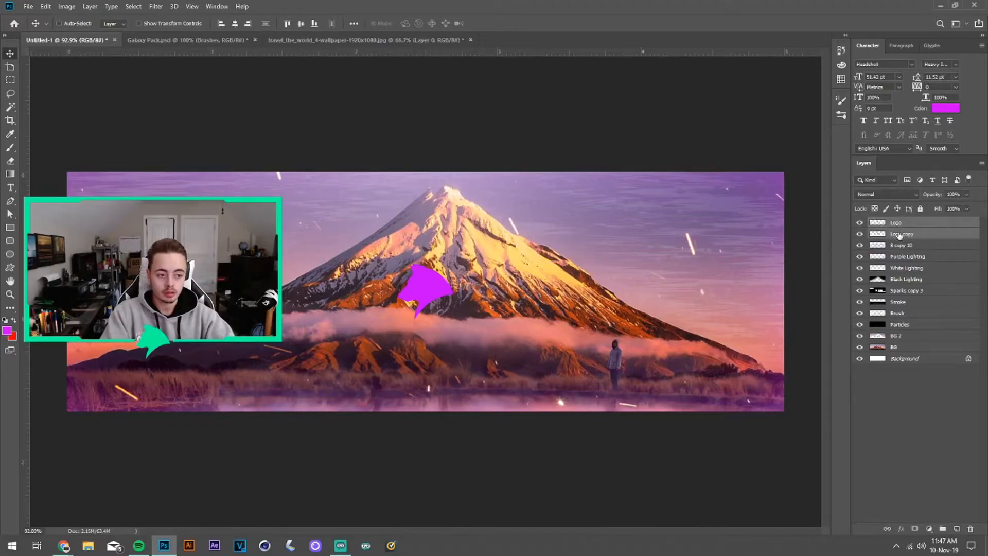
pyautogui.hotkey('ctrl', 'g')
pyautogui.doubleClick(896, 224)
pyautogui.write('Logo')
pyautogui.press('Return')
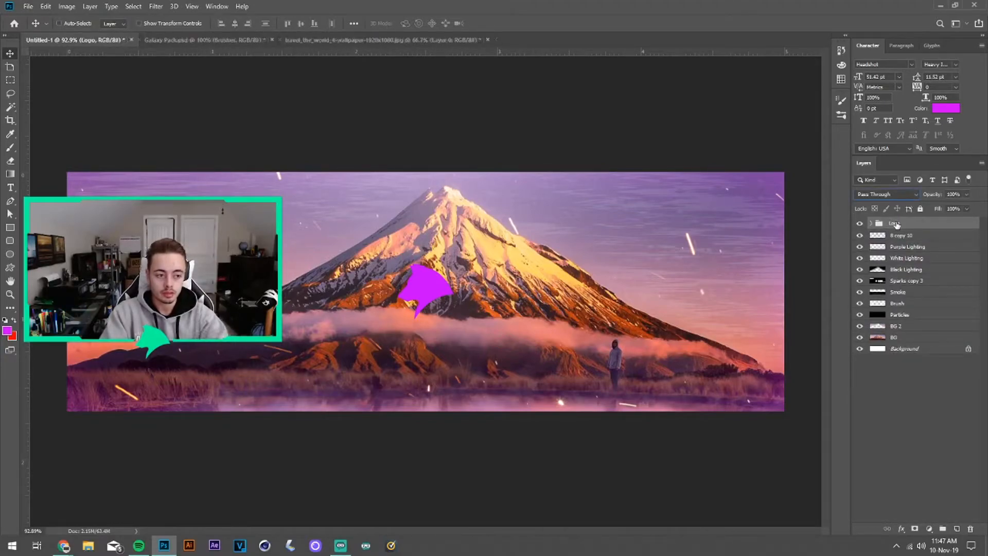
pyautogui.moveTo(896, 225); pyautogui.dragTo(899, 321)
pyautogui.click(902, 421)
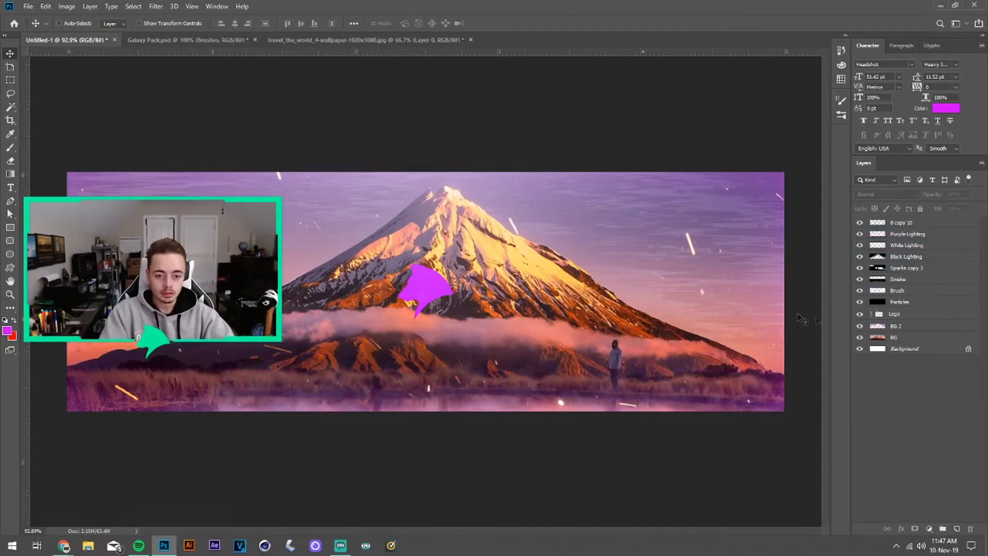
# Expand the Logo group and load the outline of its Logo layer as a selection.
pyautogui.click(873, 314)
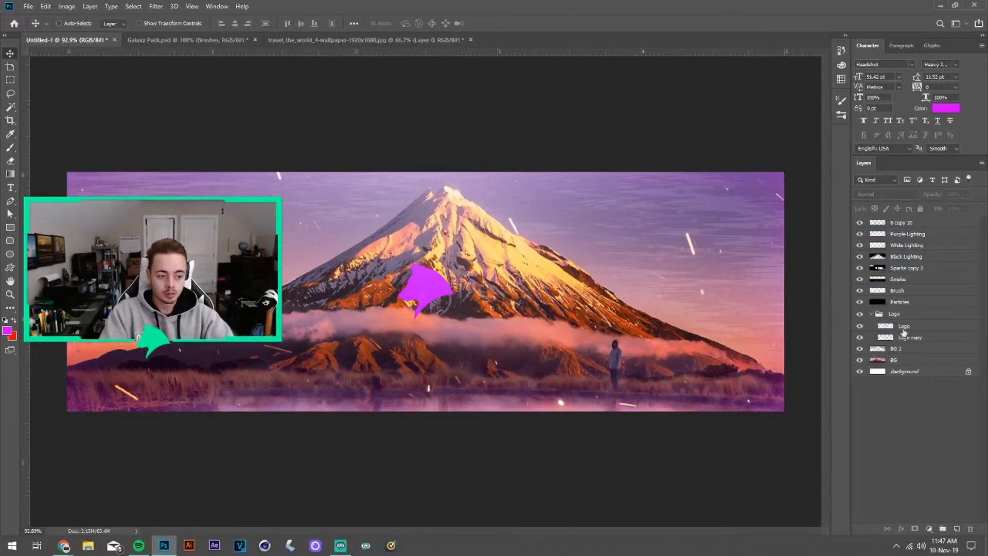
pyautogui.click(880, 327)
pyautogui.click(859, 326)
pyautogui.click(860, 326)
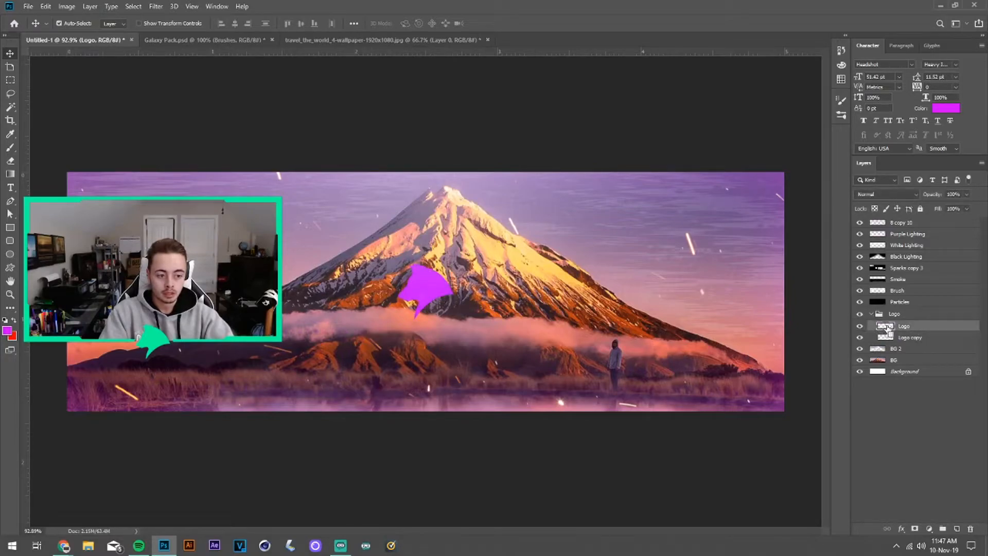
pyautogui.keyDown('ctrl'); pyautogui.click(885, 327); pyautogui.keyUp('ctrl')
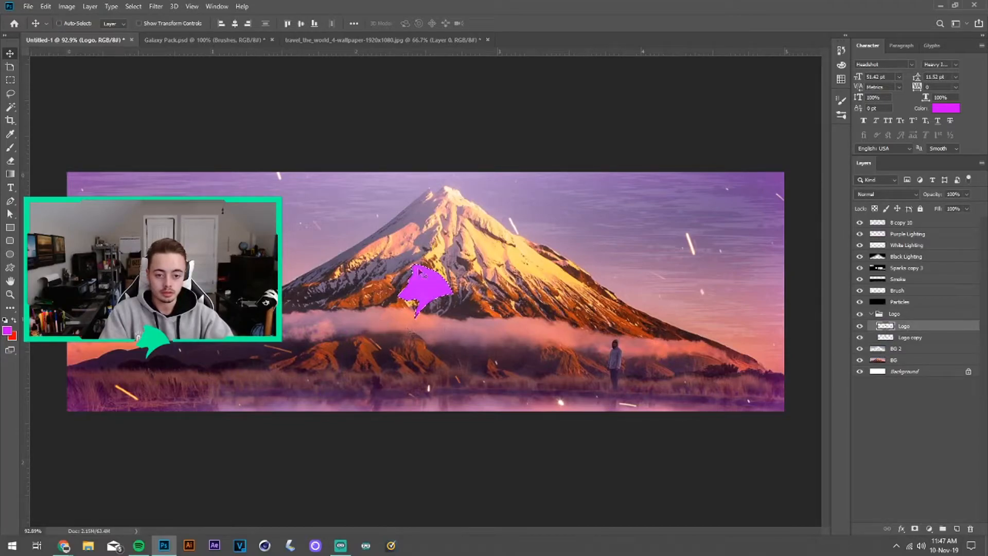
# Try expanding the logo-shaped selection by 15 pixels.
pyautogui.click(133, 8)
pyautogui.moveTo(175, 153)
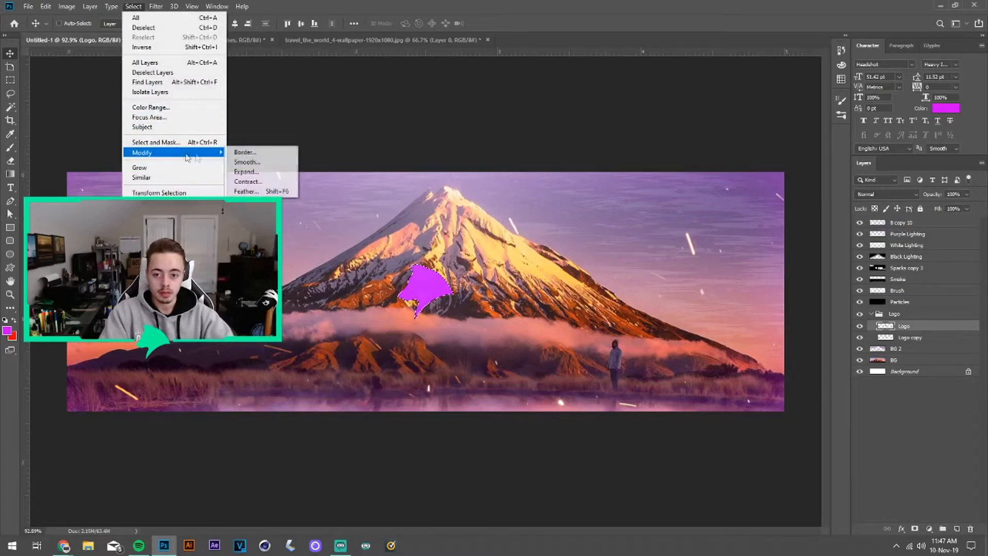
pyautogui.click(245, 172)
pyautogui.write('15')
pyautogui.press('Return')
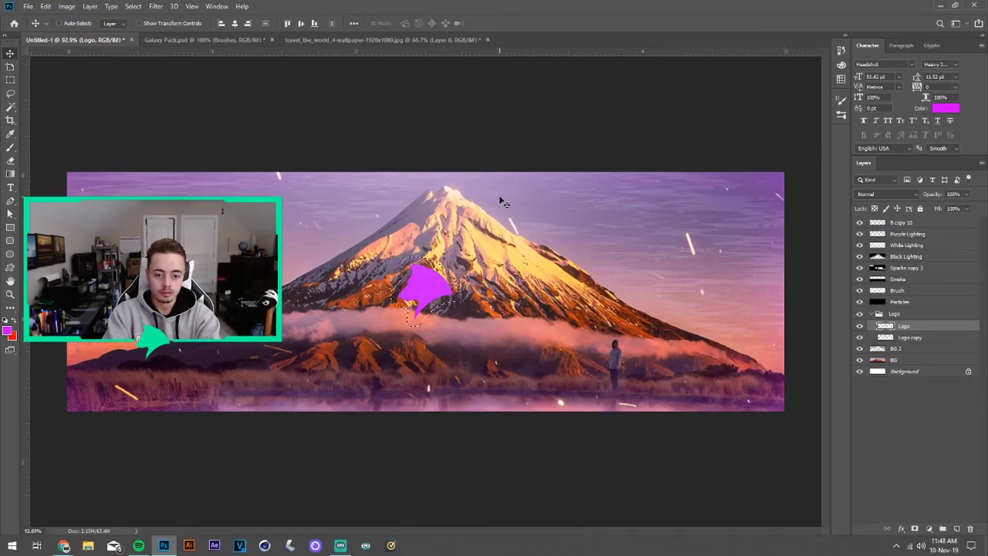
# Expand the logo-shaped selection by 10 pixels.
pyautogui.click(133, 7)
pyautogui.moveTo(149, 153)
pyautogui.click(246, 173)
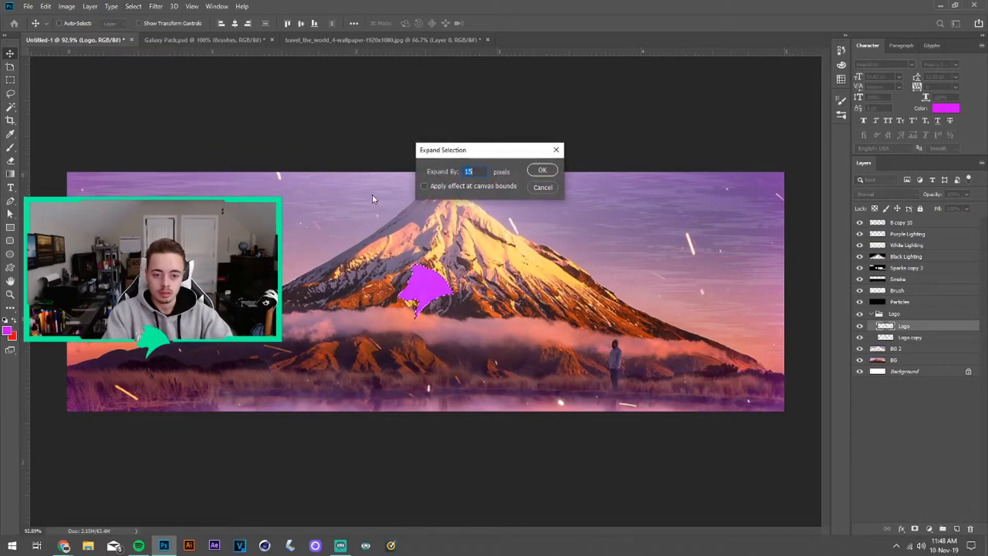
pyautogui.write('10')
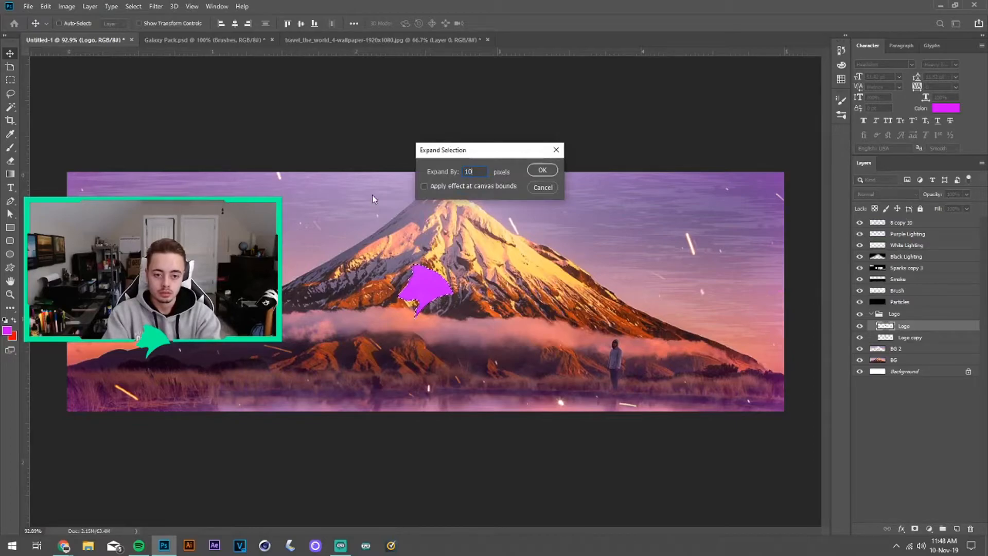
pyautogui.press('Return')
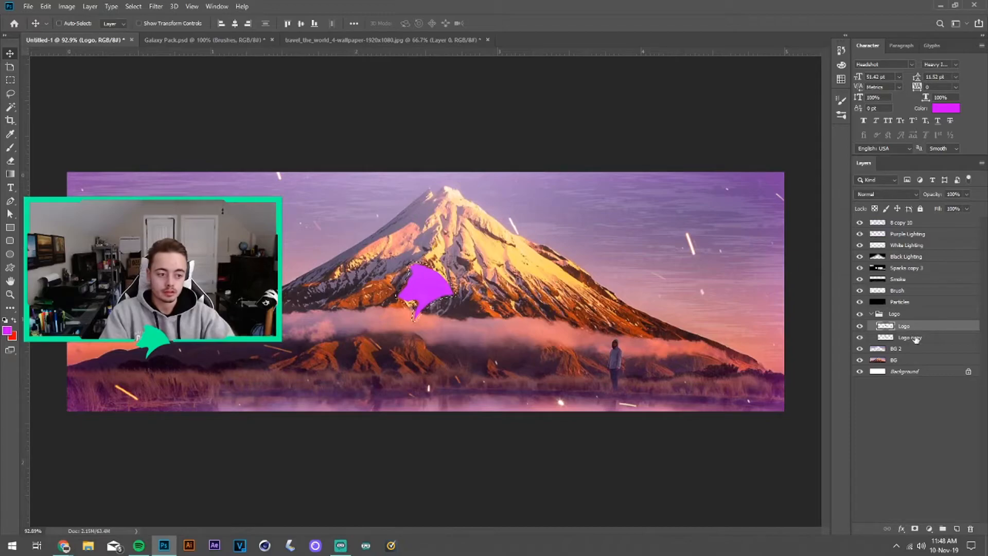
# Copy the area of the BG layer inside the expanded selection to a new layer with Layer Via Copy.
pyautogui.click(908, 362)
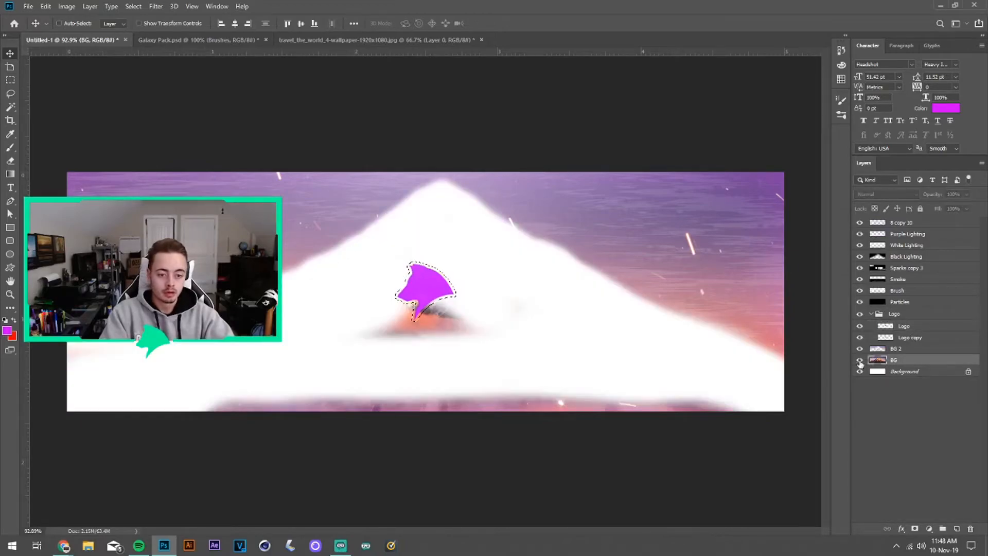
pyautogui.press('m')
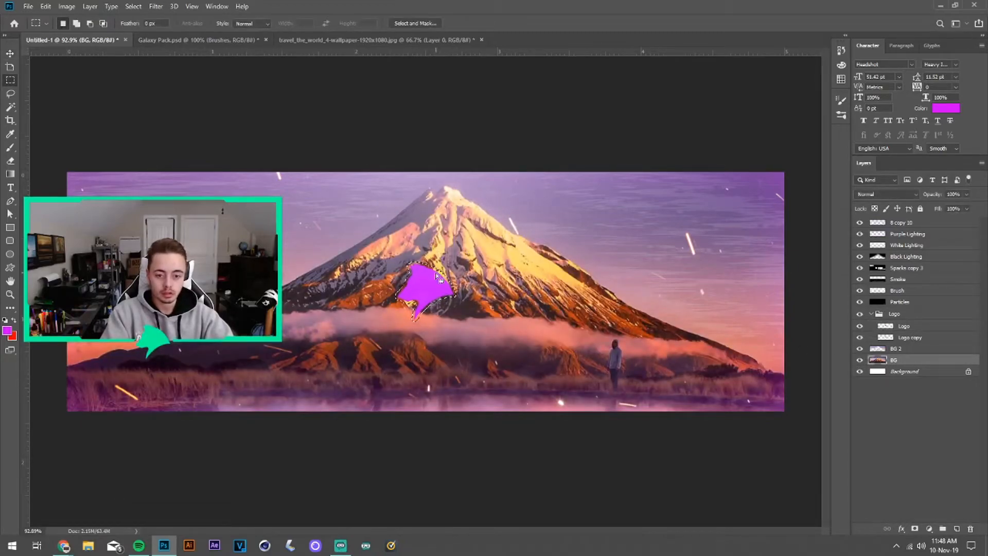
pyautogui.rightClick(437, 281)
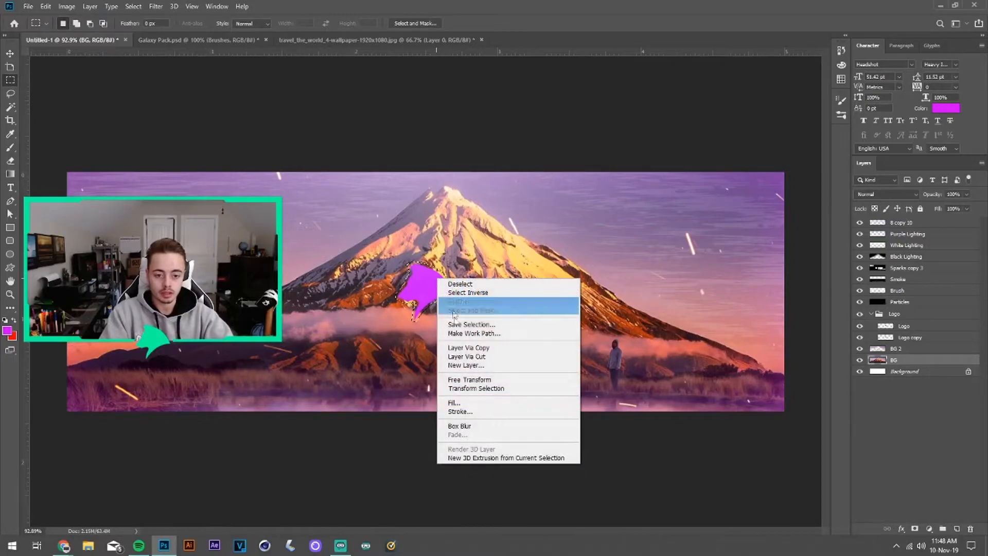
pyautogui.click(464, 347)
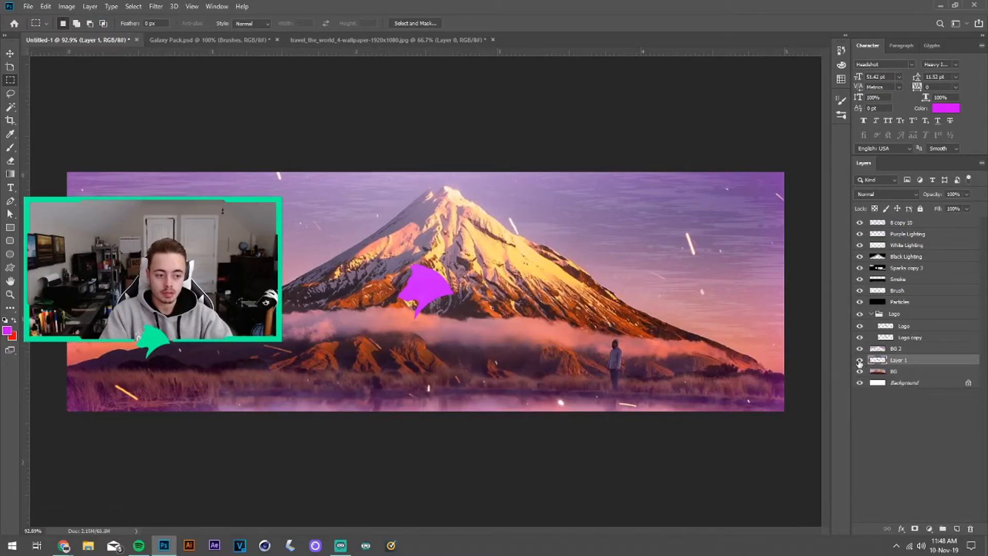
# Try the copied background piece at the top of the layer stack and shifted aside, undo the shift and return it directly above BG.
pyautogui.moveTo(903, 362); pyautogui.dragTo(898, 222)
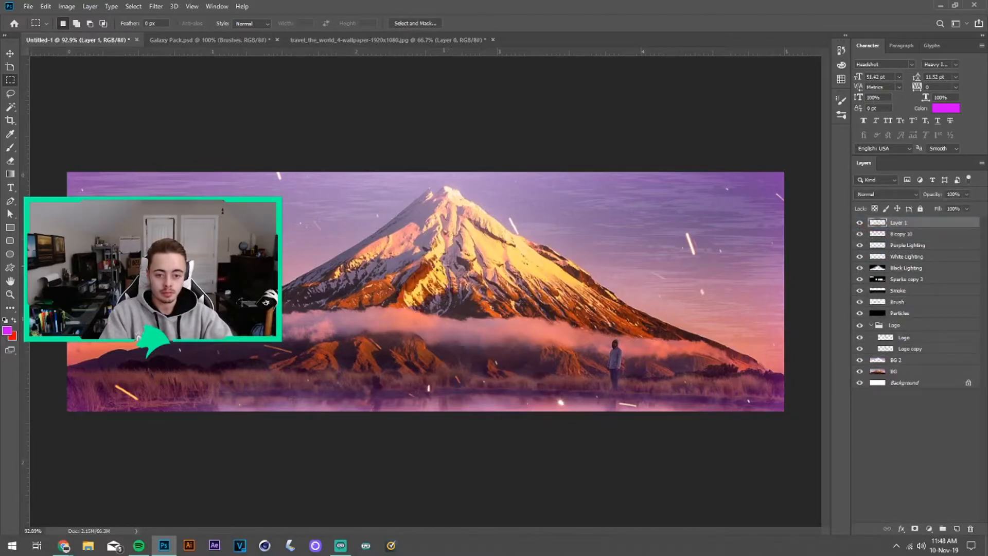
pyautogui.press('v')
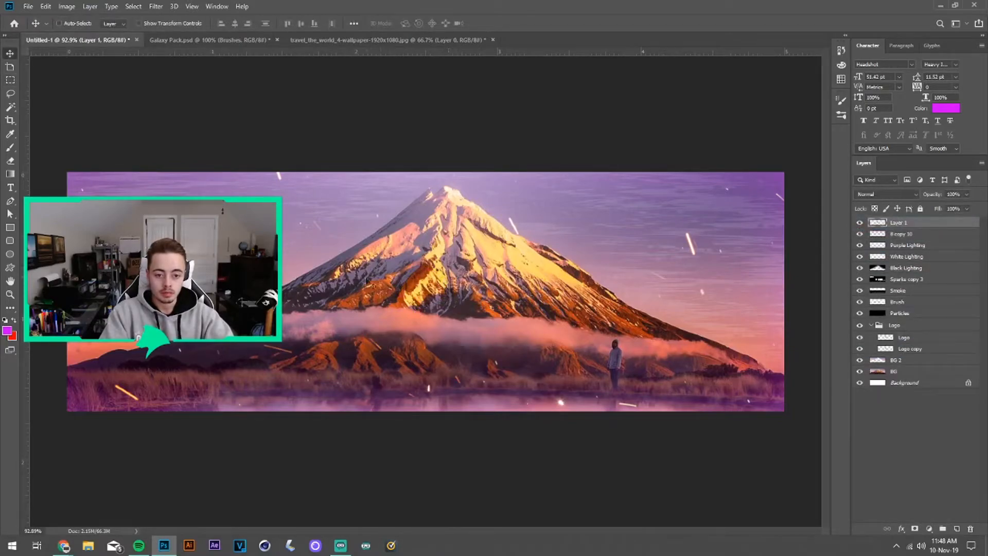
pyautogui.moveTo(443, 280); pyautogui.dragTo(614, 222)
pyautogui.hotkey('ctrl', 'z')
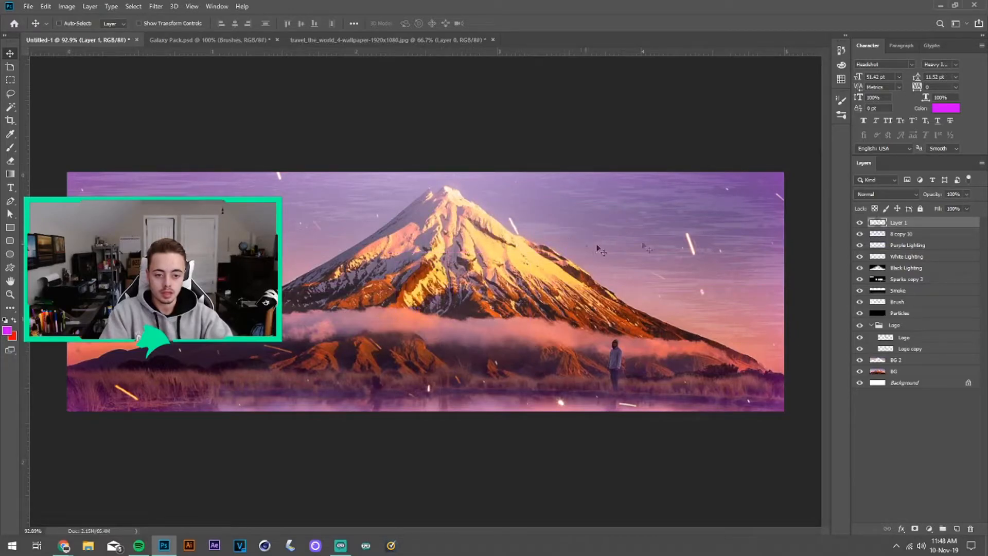
pyautogui.moveTo(903, 225); pyautogui.dragTo(896, 366)
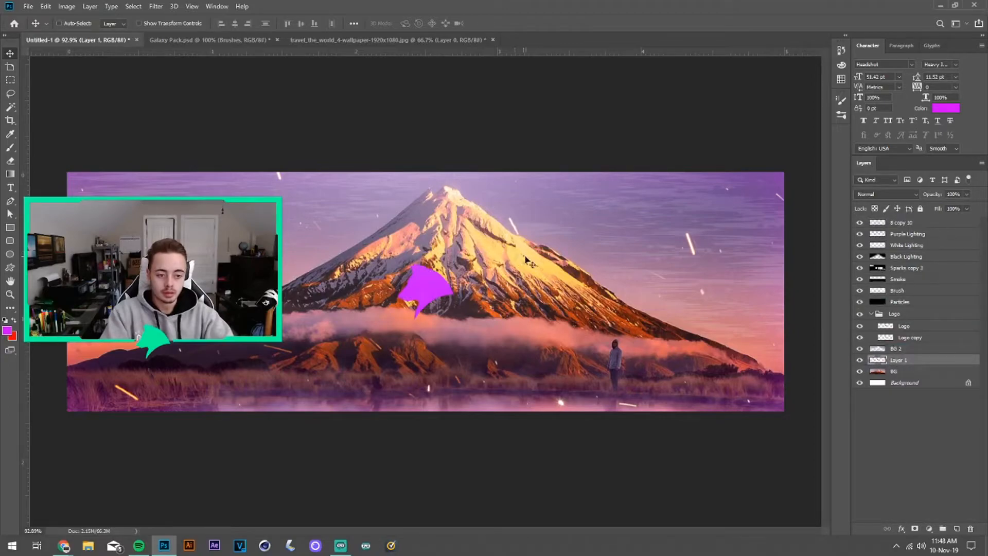
# Desaturate the copied background piece around the logo with Hue/Saturation, setting the saturation to -100.
pyautogui.press('ctrl')
pyautogui.hotkey('ctrl', 'u')
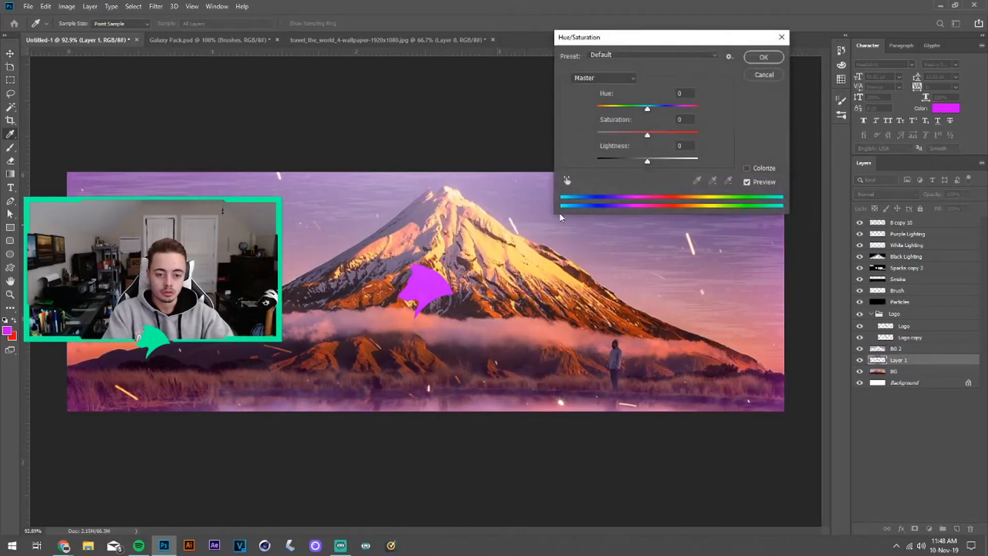
pyautogui.moveTo(623, 134); pyautogui.dragTo(510, 154)
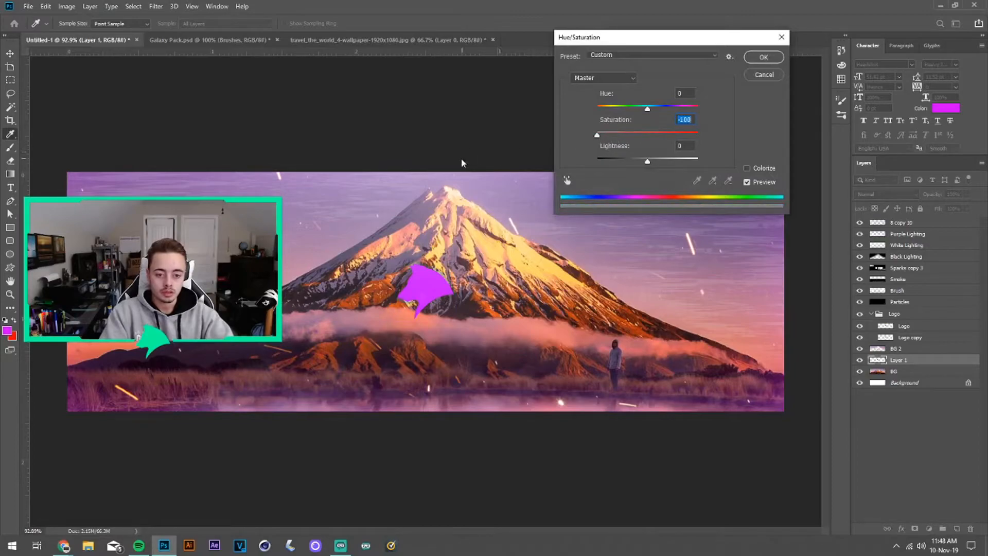
# Cancel the Hue/Saturation adjustment on Layer 1 and inspect the purple logo on the mountain up close.
pyautogui.click(756, 75)
pyautogui.scroll(5, 426, 293)
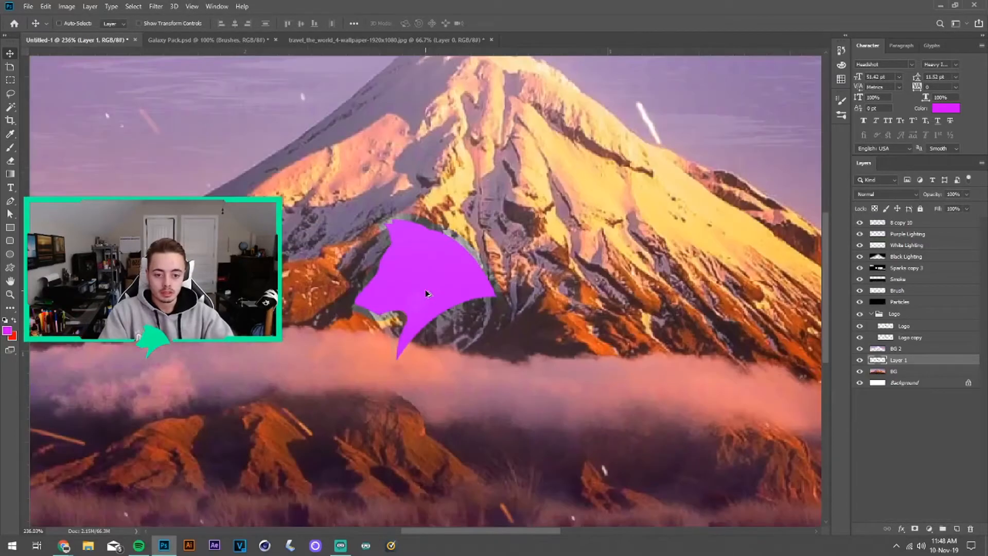
pyautogui.scroll(1, 426, 293)
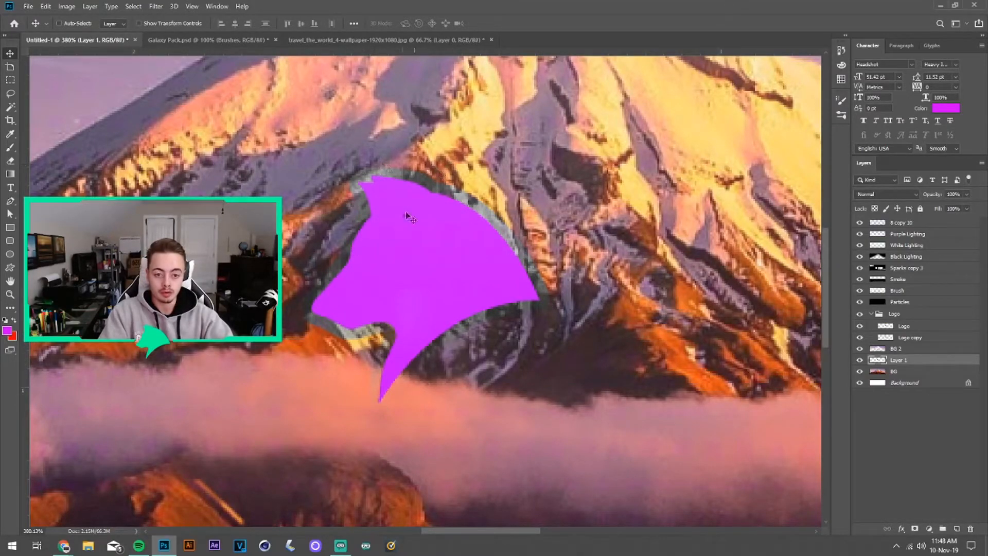
pyautogui.scroll(-2, 415, 218)
pyautogui.scroll(-3, 415, 218)
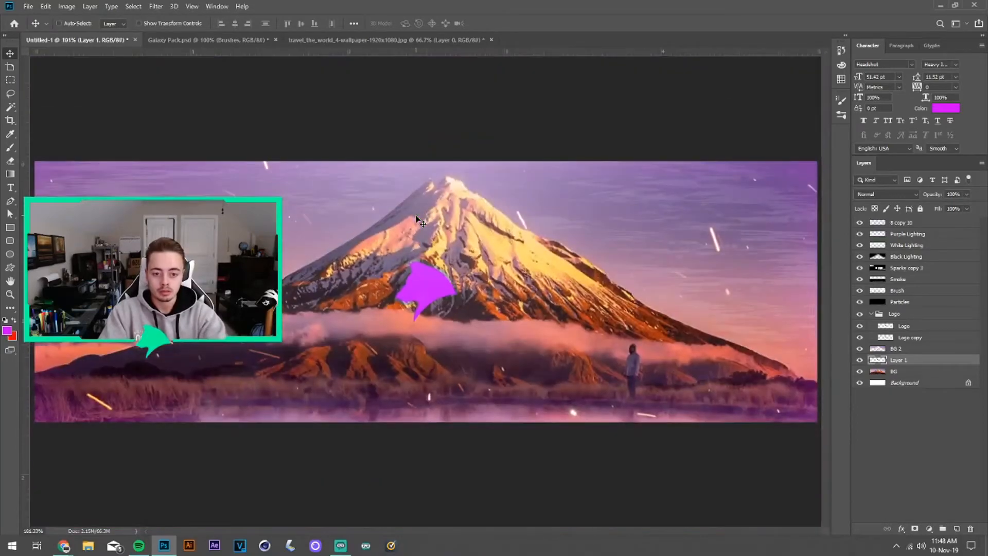
pyautogui.scroll(-1, 416, 218)
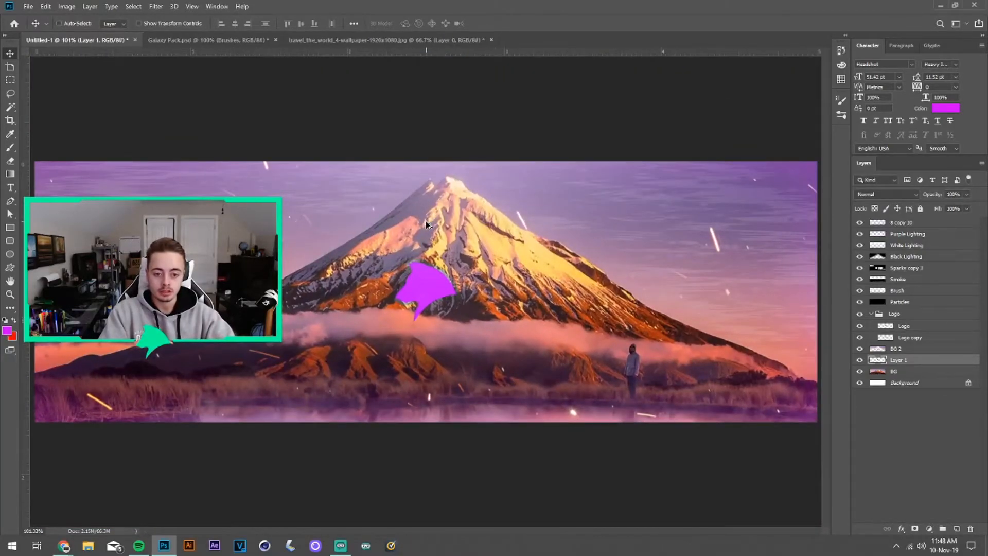
# Set the Black Lighting layer's opacity to 100% and add a duplicate of it at about 29% opacity.
pyautogui.click(910, 259)
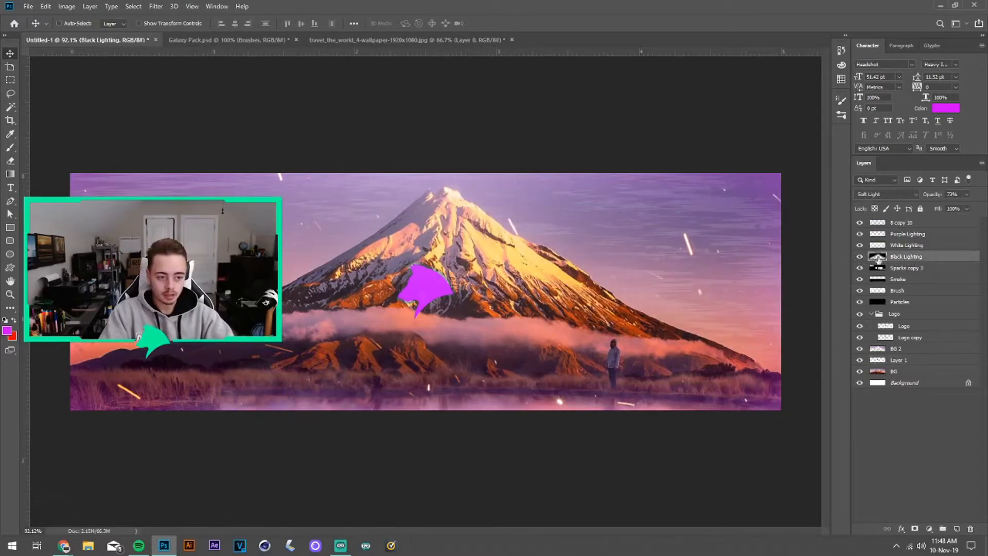
pyautogui.moveTo(931, 195); pyautogui.dragTo(975, 196)
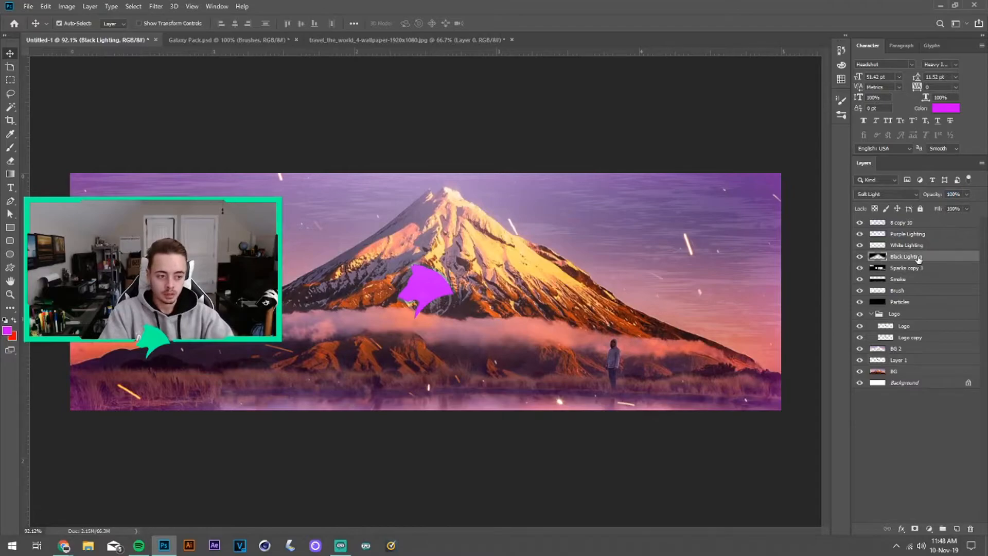
pyautogui.hotkey('ctrl', 'j')
pyautogui.moveTo(929, 194); pyautogui.dragTo(876, 207)
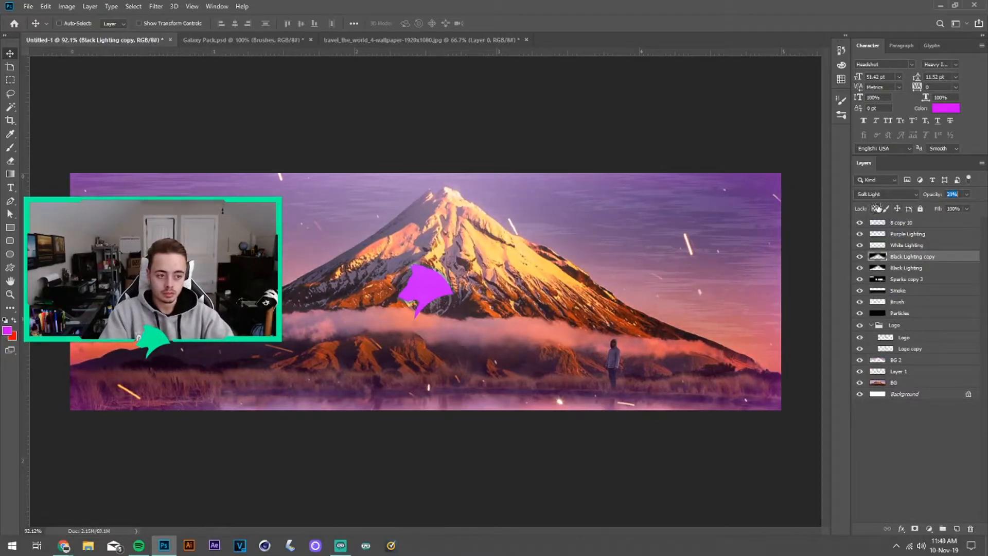
pyautogui.click(916, 427)
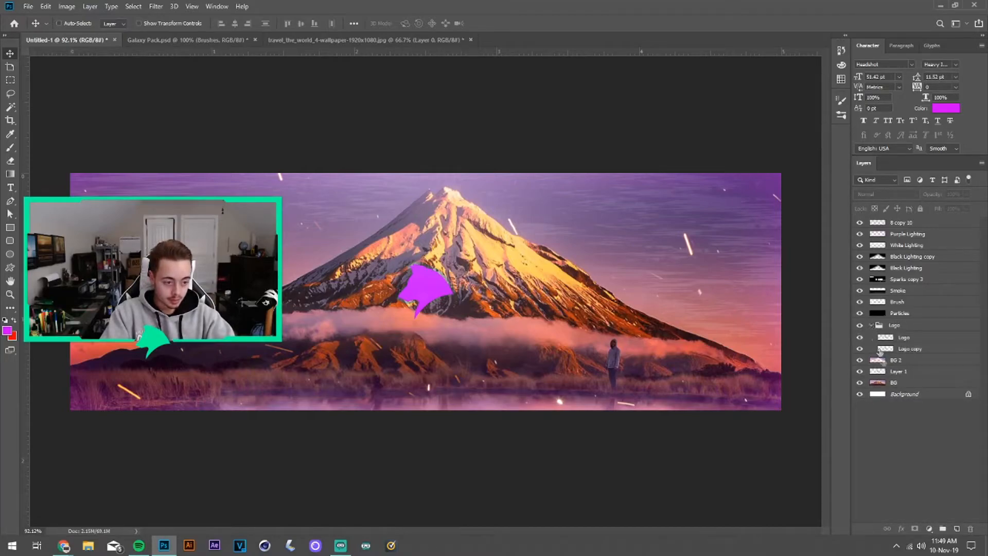
# Move Layer 1 into the Logo group and toggle the group's visibility to check its contents.
pyautogui.click(891, 374)
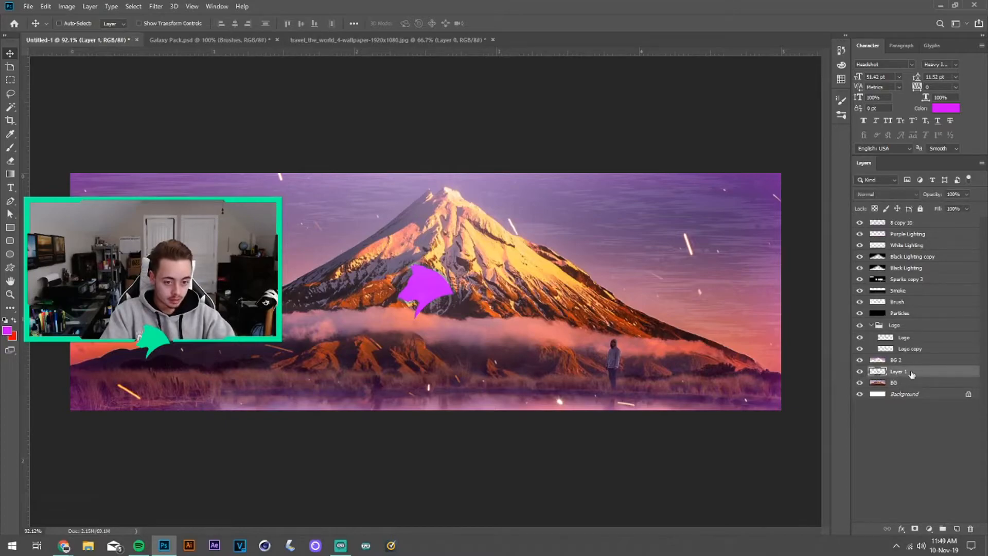
pyautogui.moveTo(911, 352); pyautogui.dragTo(911, 354)
pyautogui.click(872, 325)
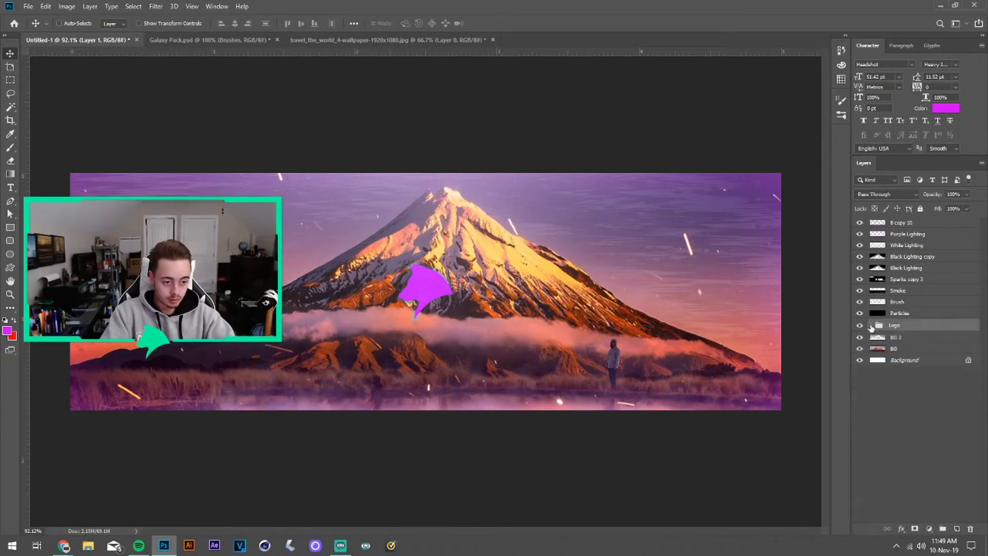
pyautogui.click(860, 325)
pyautogui.click(860, 325)
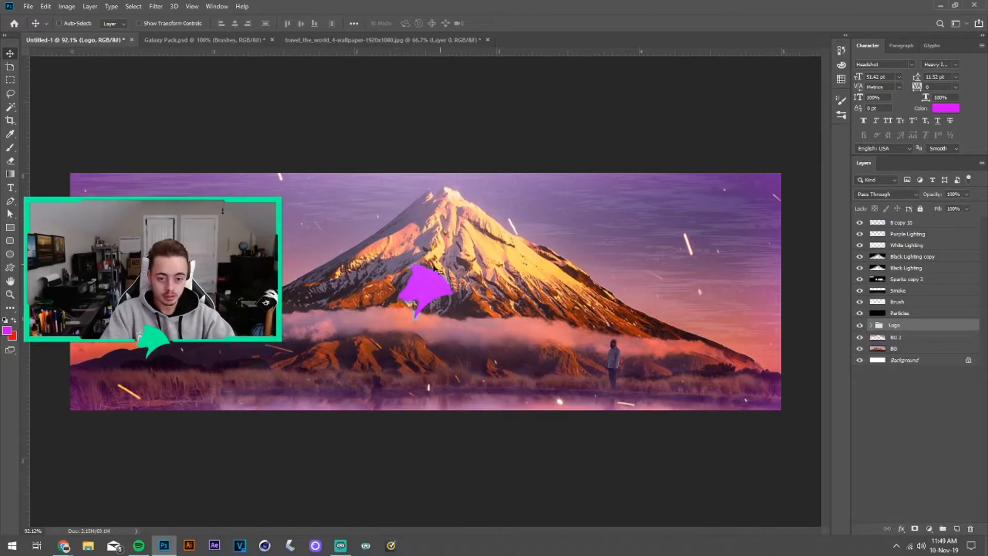
pyautogui.moveTo(517, 285); pyautogui.dragTo(463, 273)
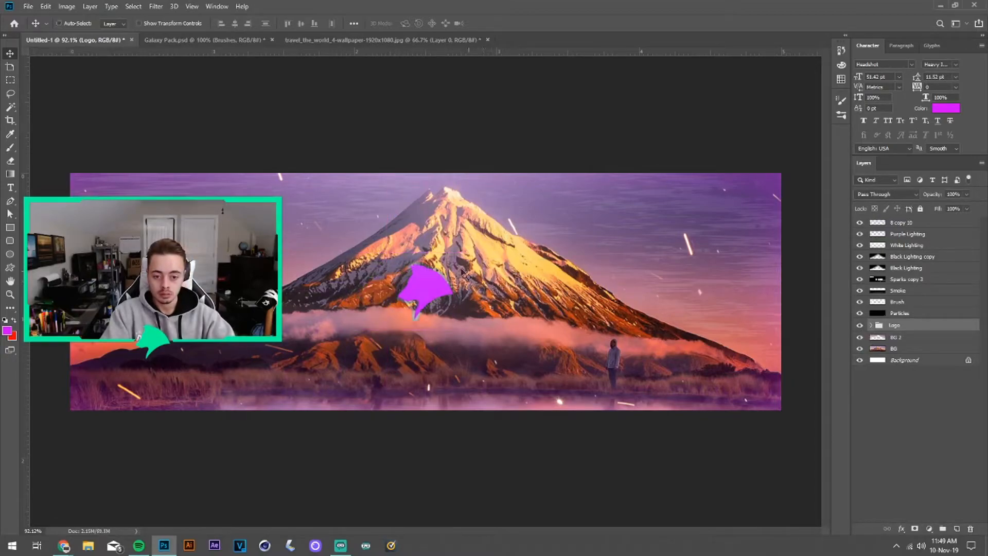
pyautogui.click(904, 414)
pyautogui.scroll(-1, 422, 287)
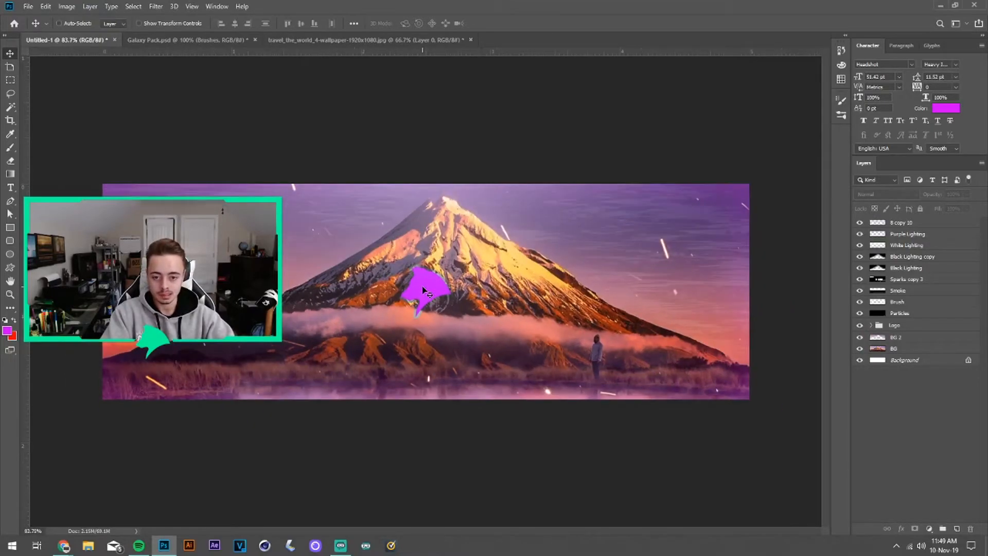
pyautogui.scroll(2, 422, 291)
pyautogui.scroll(-1, 423, 290)
pyautogui.scroll(1, 423, 291)
pyautogui.scroll(-1, 535, 295)
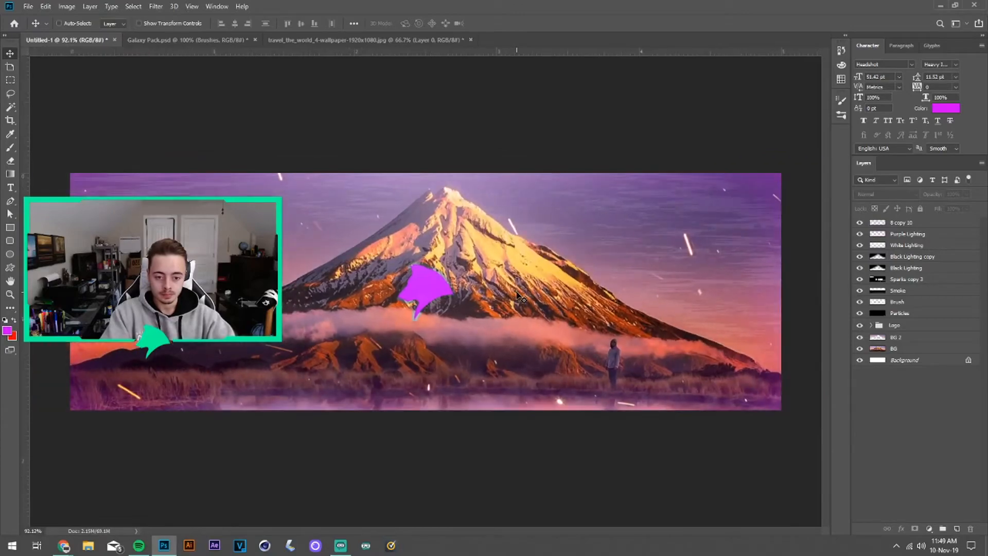
# Add a new layer at the top of the stack and marquee-select a thin vertical strip just beside the logo.
pyautogui.scroll(4, 520, 297)
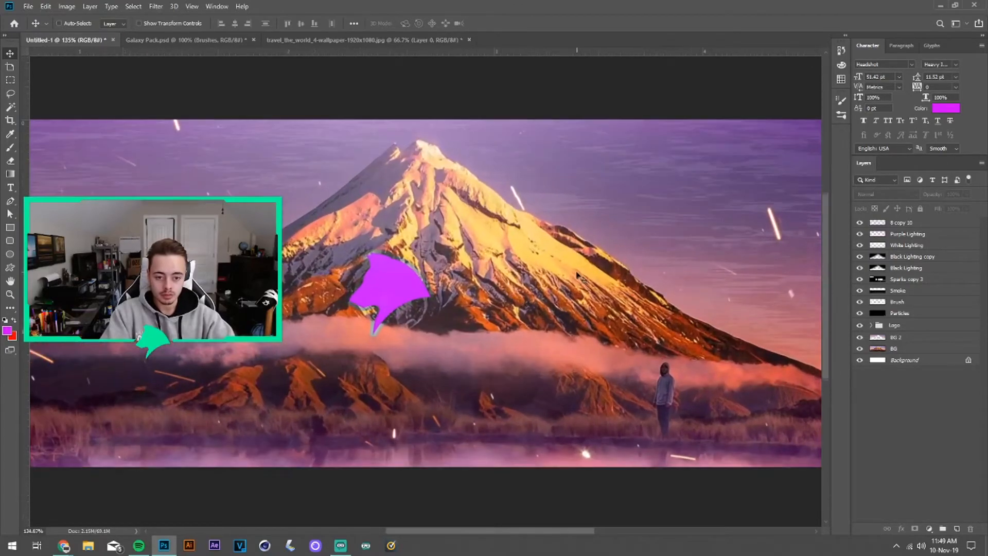
pyautogui.scroll(1, 566, 282)
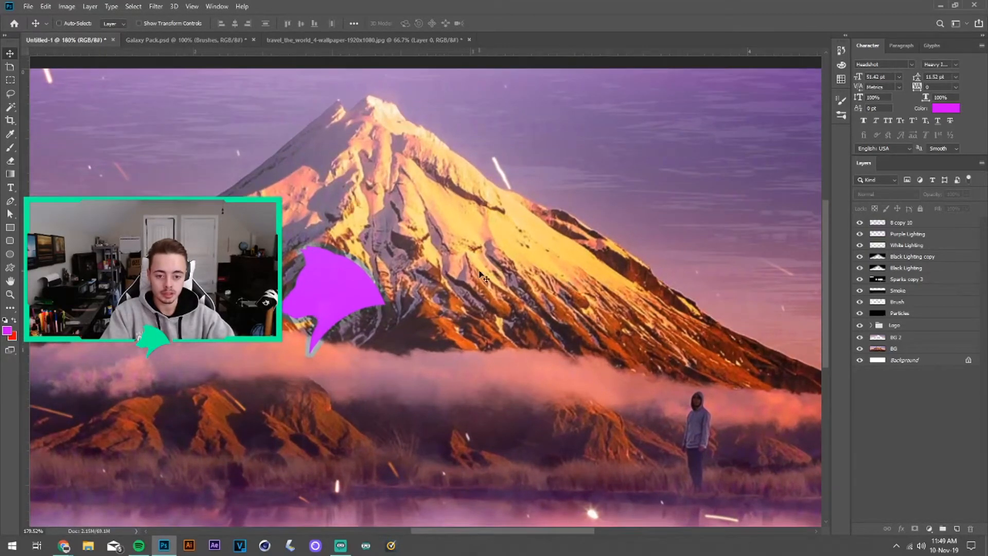
pyautogui.press('m')
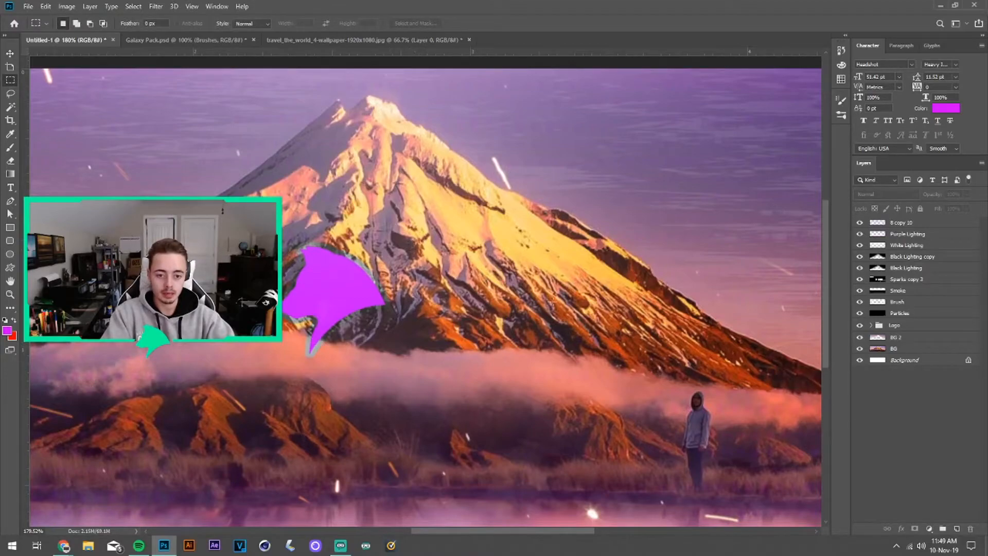
pyautogui.click(958, 528)
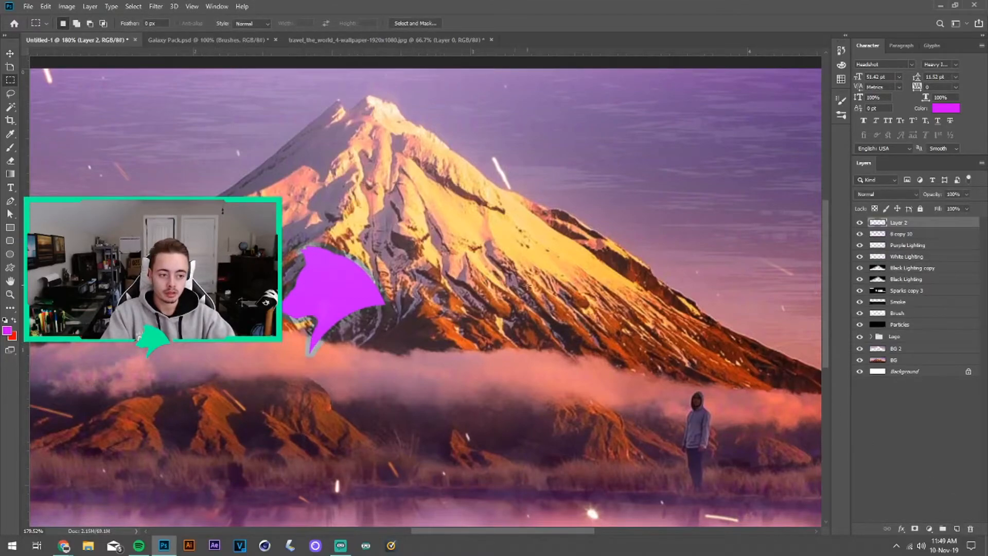
pyautogui.moveTo(418, 232); pyautogui.dragTo(417, 290)
# Fill the strip with the logo's purple, cc1aff, at 100% opacity in Normal mode, and clear the selection.
pyautogui.rightClick(417, 290)
pyautogui.click(435, 413)
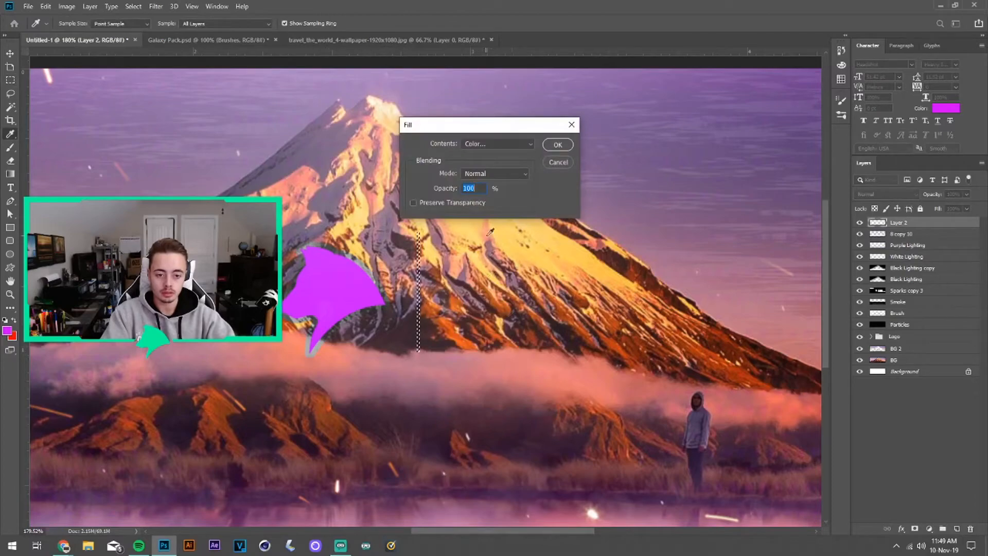
pyautogui.click(477, 150)
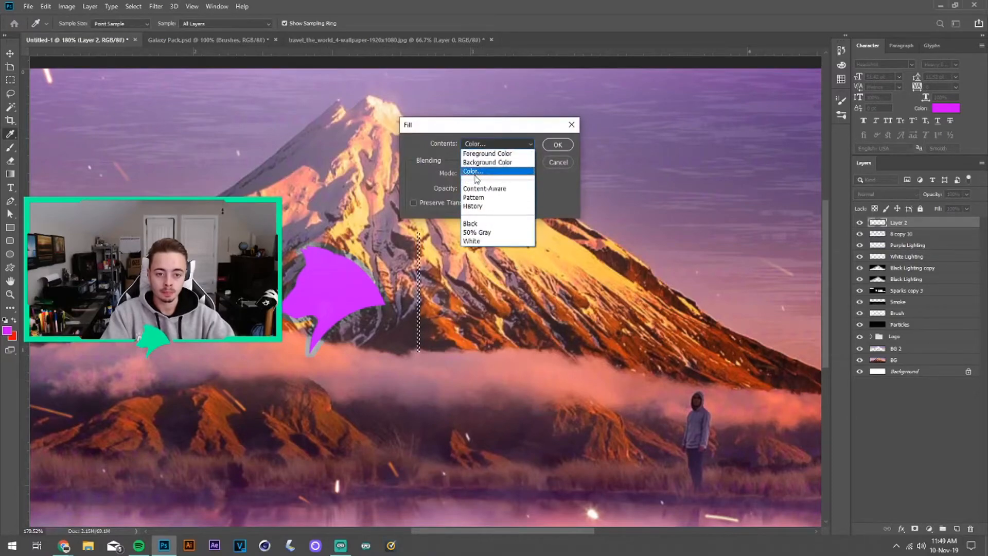
pyautogui.click(473, 172)
pyautogui.click(352, 292)
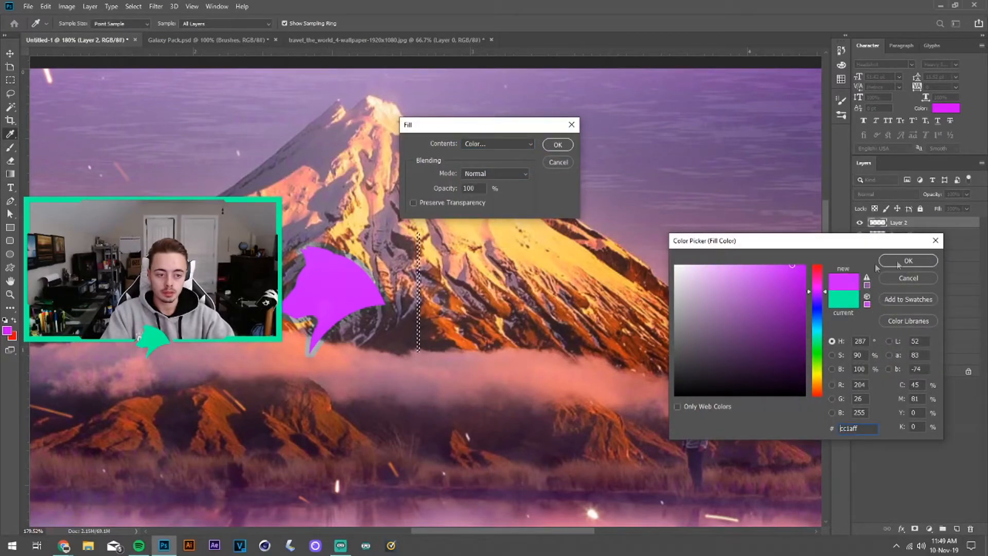
pyautogui.click(908, 260)
pyautogui.press('Return')
pyautogui.hotkey('ctrl', 'd')
# Center the purple bar vertically on the canvas by aligning it to a full-canvas selection, and deselect.
pyautogui.press('v')
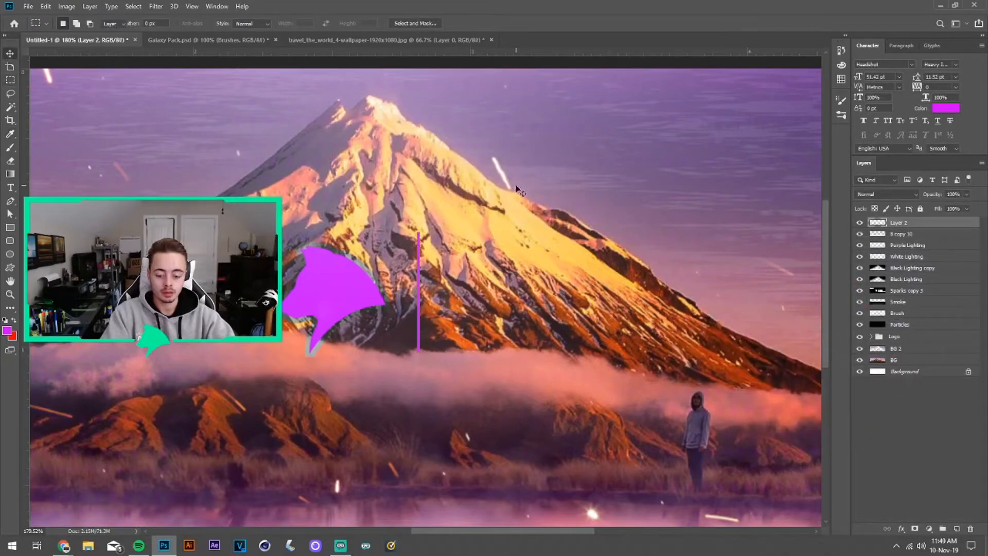
pyautogui.hotkey('ctrl', 'a')
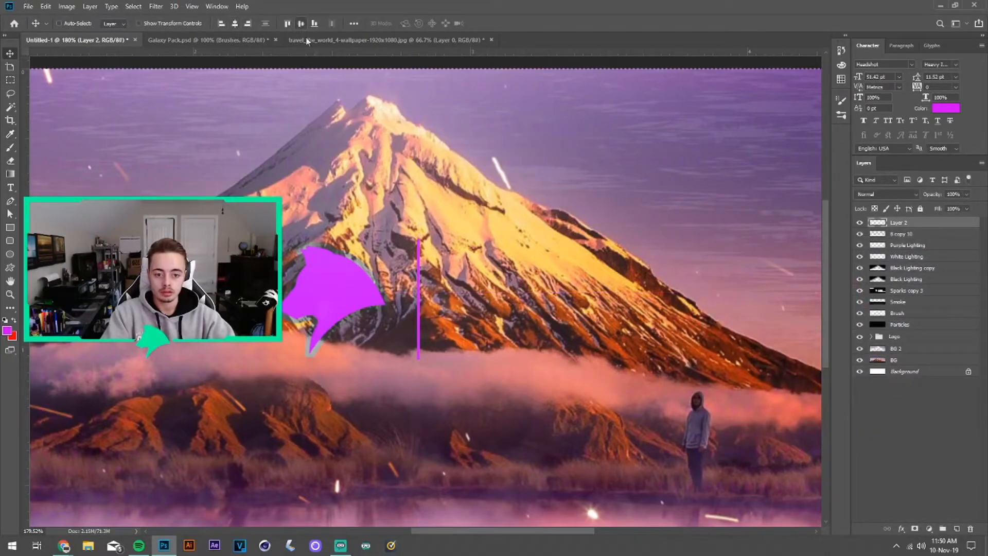
pyautogui.scroll(-1, 448, 246)
pyautogui.hotkey('ctrl', 'd')
pyautogui.scroll(-1, 449, 249)
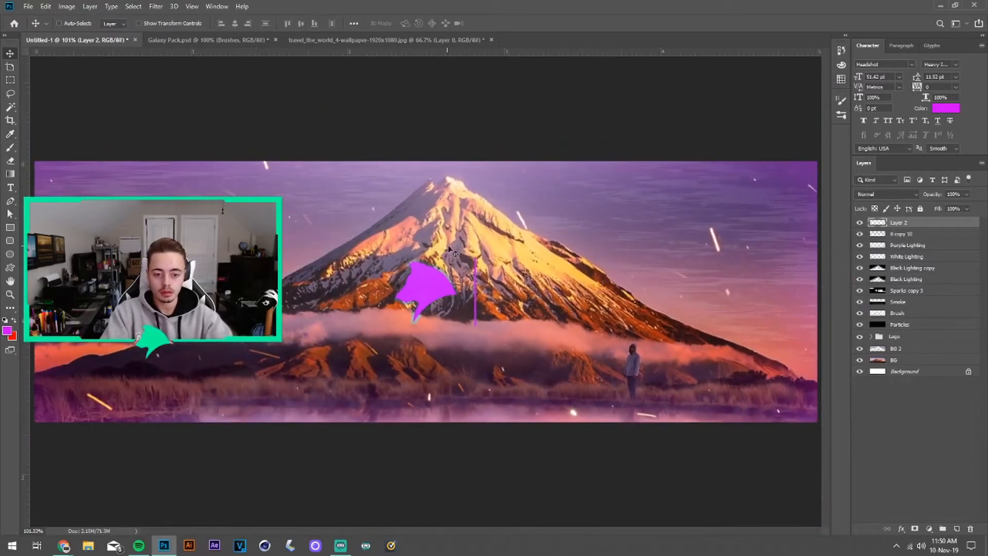
# Shorten the purple bar equally at both ends with Free Transform and move it slightly closer to the logo.
pyautogui.scroll(3, 465, 289)
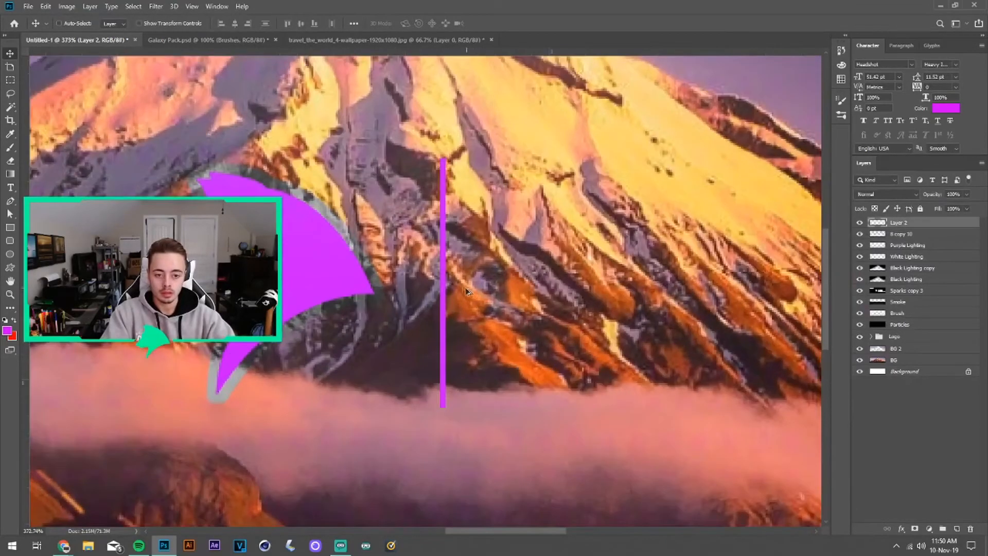
pyautogui.hotkey('ctrl', 't')
pyautogui.moveTo(443, 158); pyautogui.dragTo(446, 211)
pyautogui.moveTo(443, 283); pyautogui.dragTo(447, 284)
pyautogui.click(494, 23)
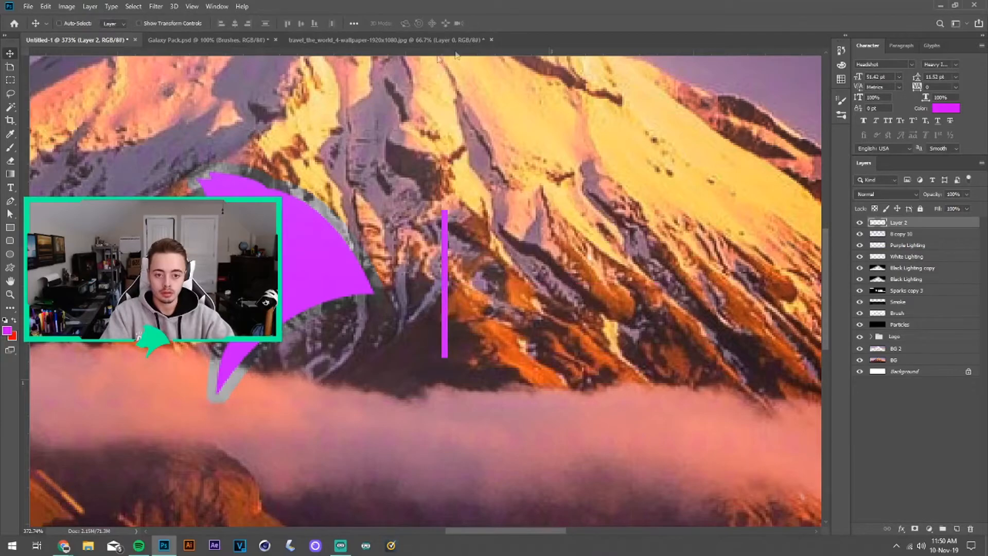
pyautogui.moveTo(471, 208); pyautogui.dragTo(450, 211)
pyautogui.hotkey('ctrl', '0')
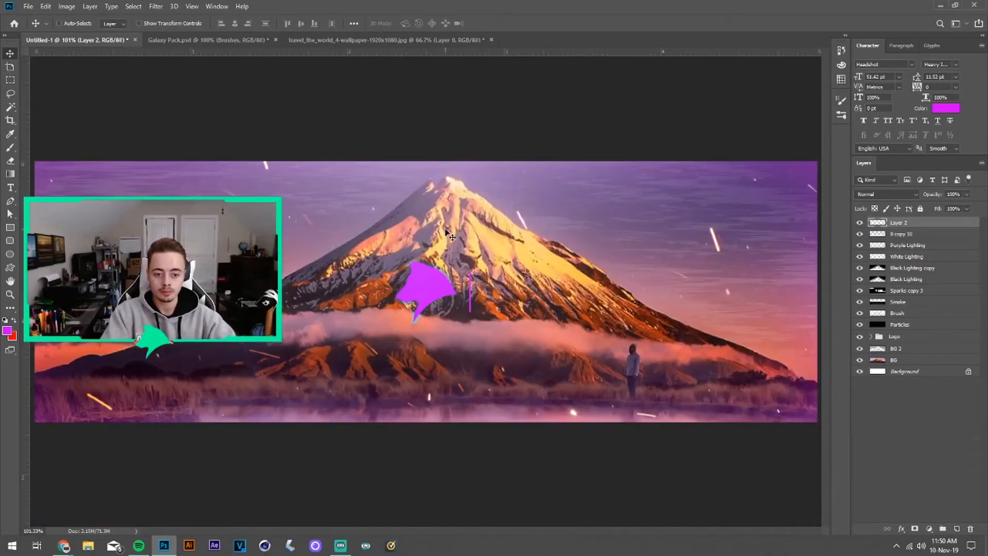
# Load the purple bar's outline as a selection and expand it by 5 pixels.
pyautogui.scroll(2, 500, 270)
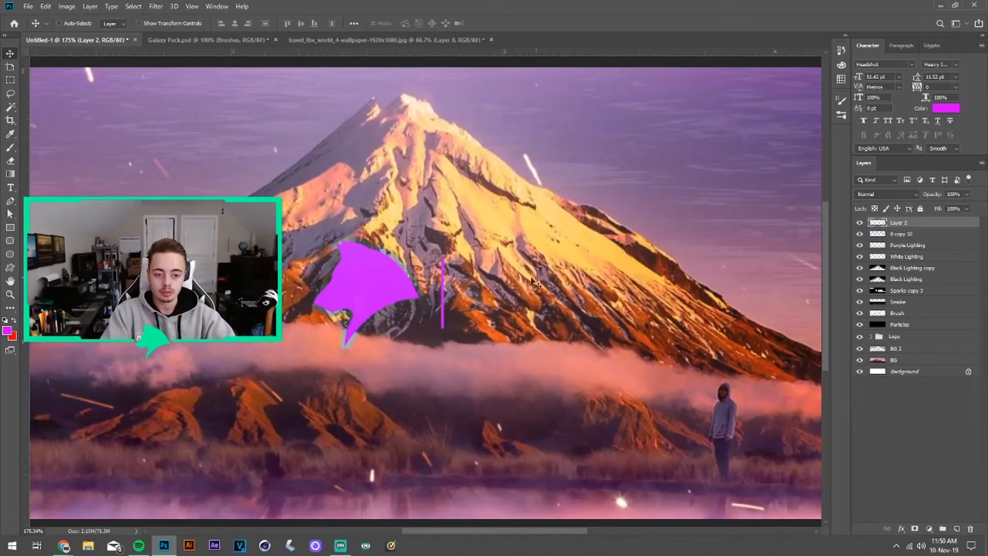
pyautogui.scroll(3, 566, 288)
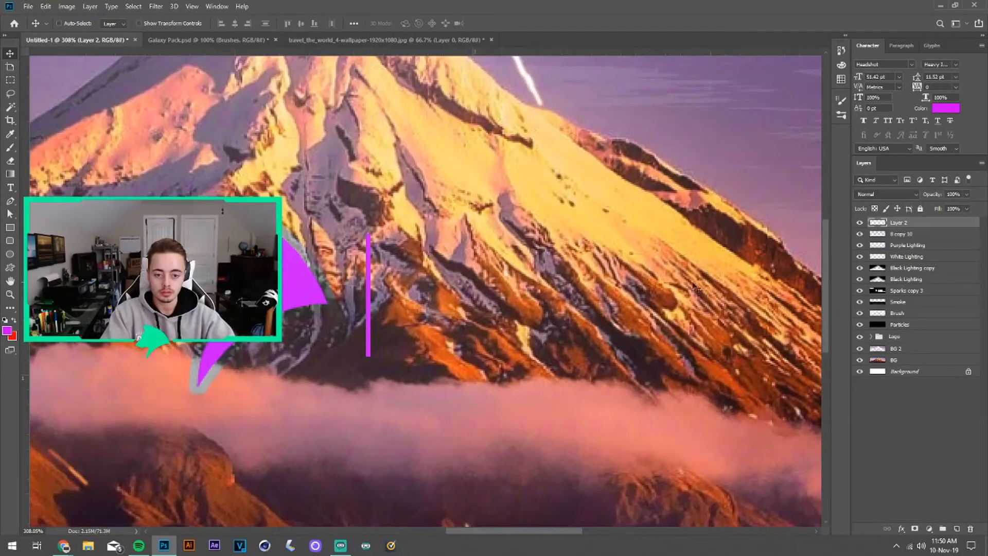
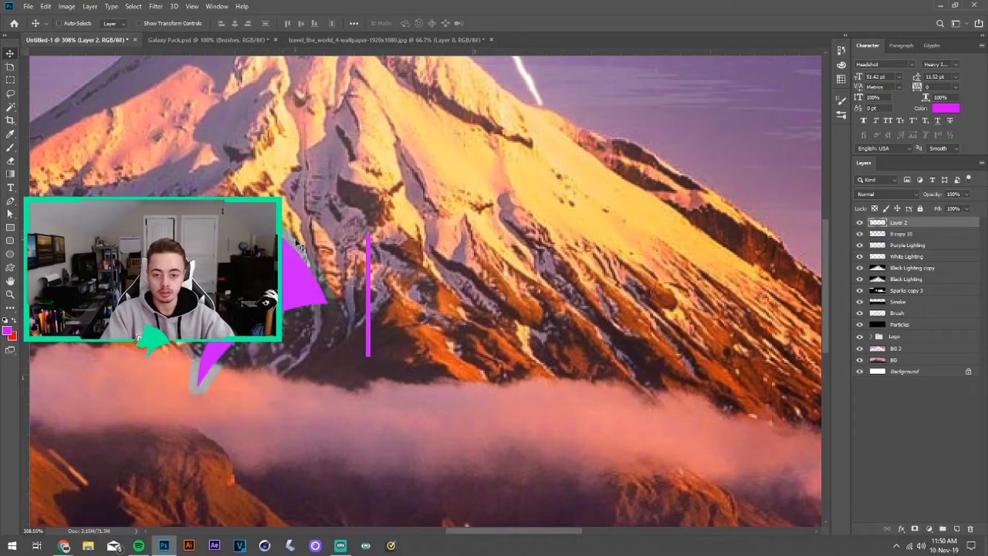
pyautogui.keyDown('ctrl'); pyautogui.click(876, 224); pyautogui.keyUp('ctrl')
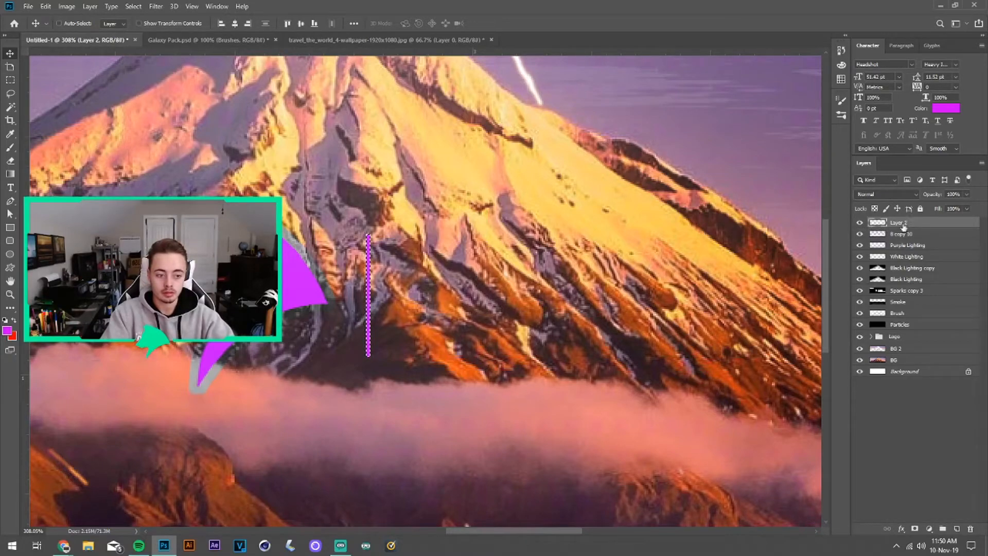
pyautogui.click(135, 7)
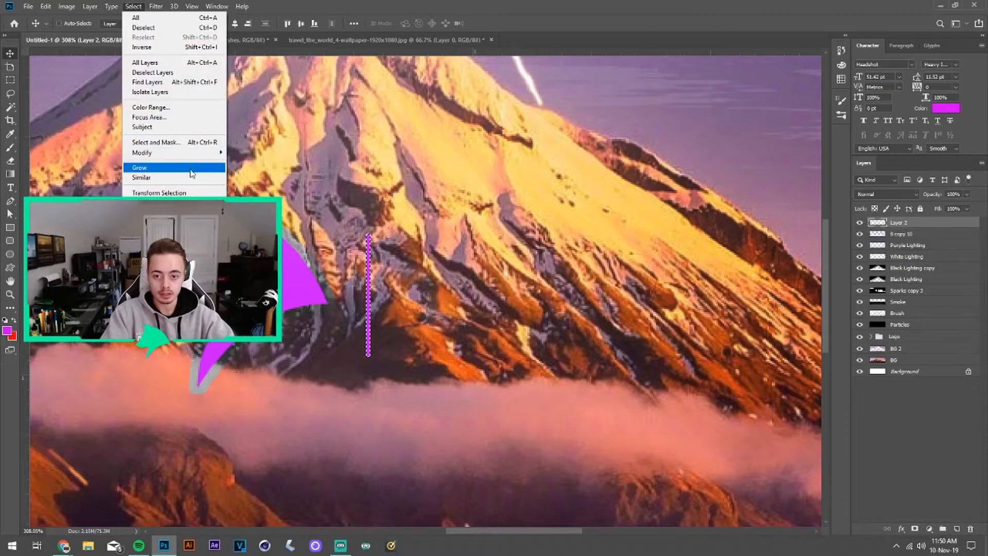
pyautogui.moveTo(154, 153)
pyautogui.click(244, 168)
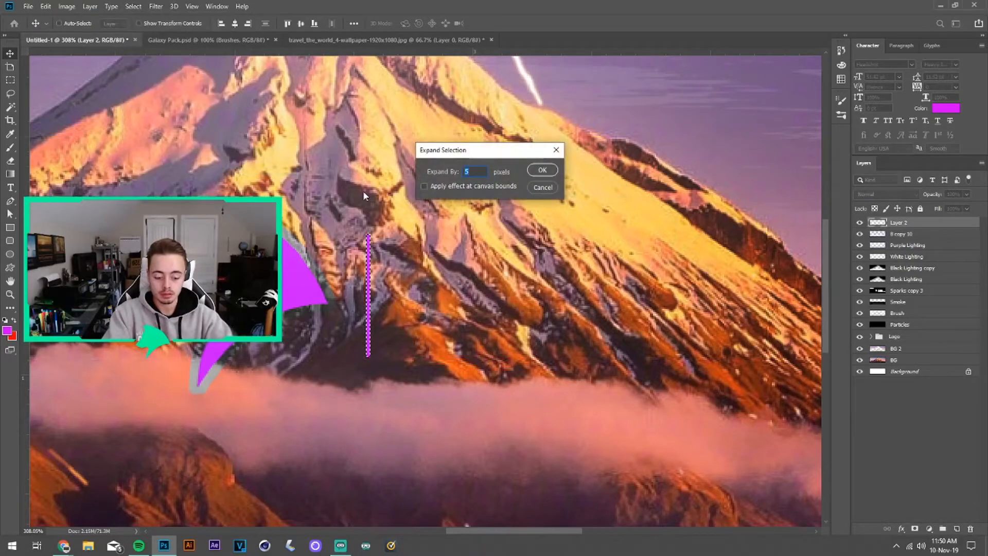
pyautogui.press('Return')
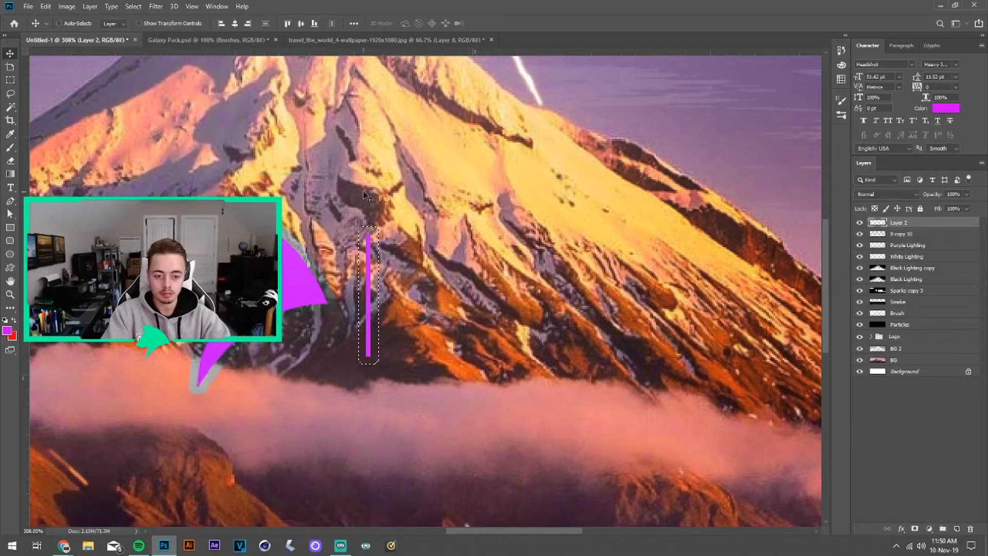
# Clear the expanded selection around the purple bar and make the bar's layer active again.
pyautogui.click(906, 351)
pyautogui.hotkey('ctrl', 'd')
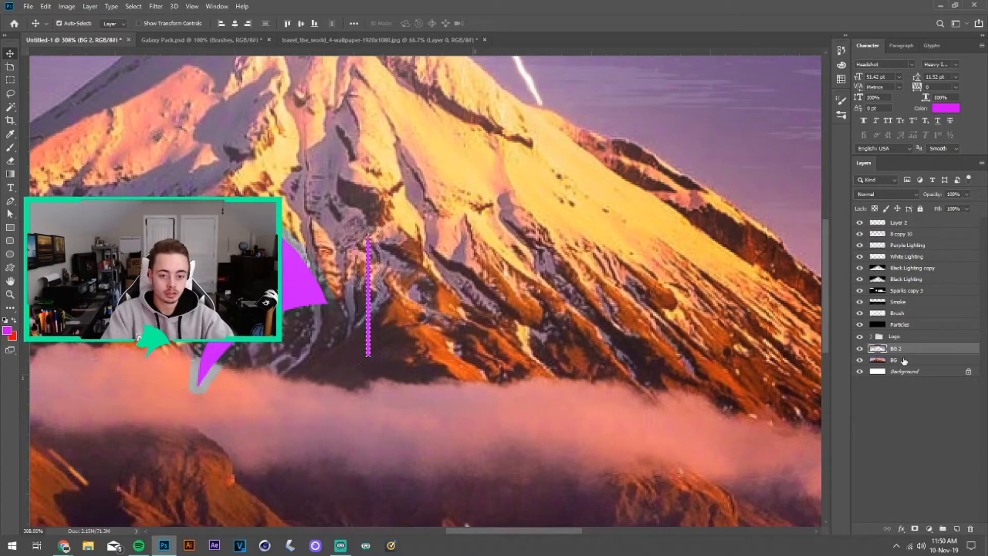
pyautogui.click(887, 224)
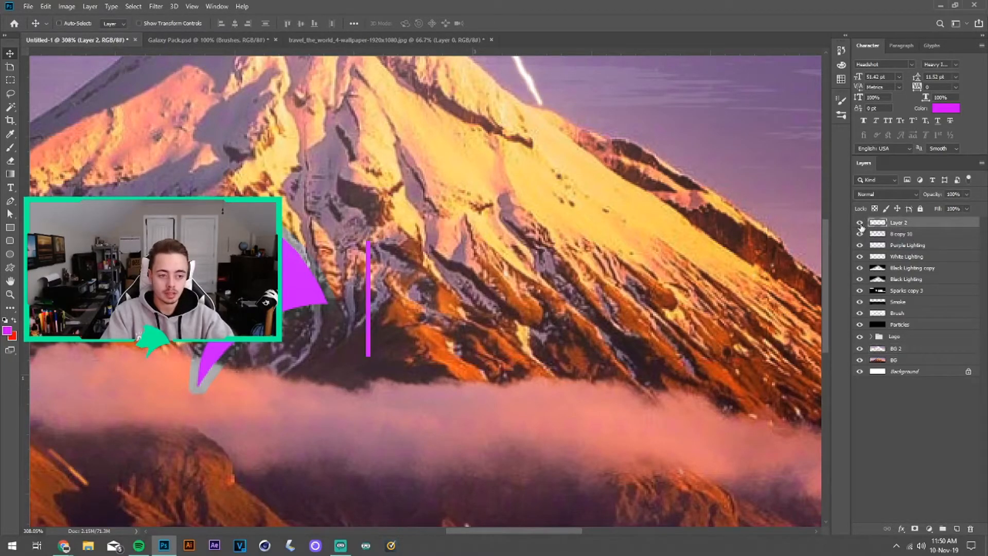
pyautogui.hotkey('ctrl', '0')
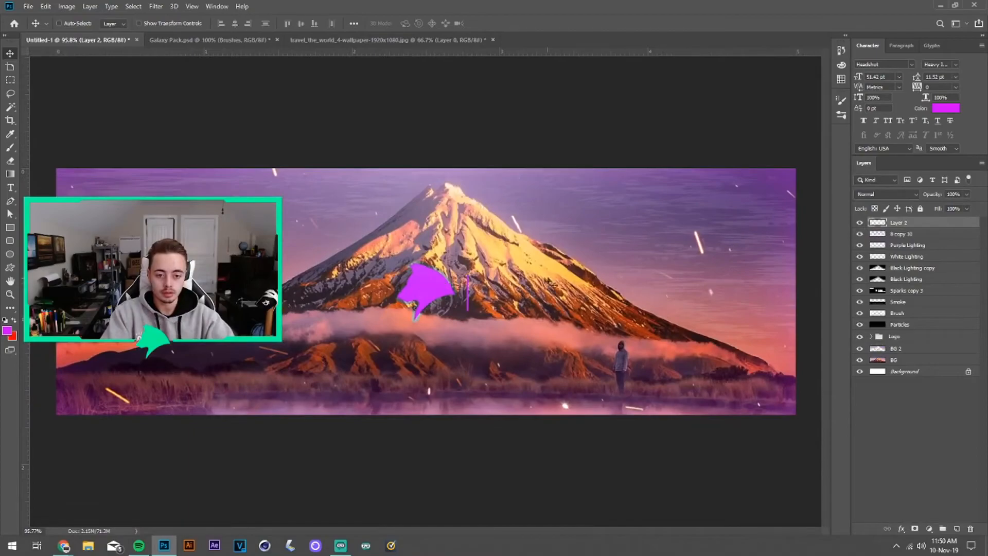
pyautogui.scroll(6, 484, 290)
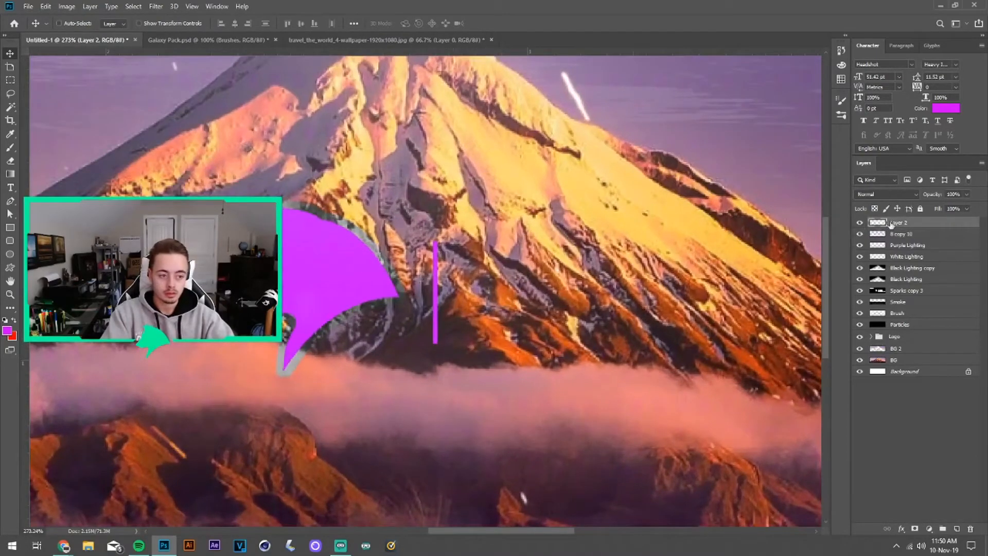
# Delete Layer 1, the grey outline behind the logo, from the Logo group and collapse the group.
pyautogui.click(870, 338)
pyautogui.click(865, 371)
pyautogui.click(860, 372)
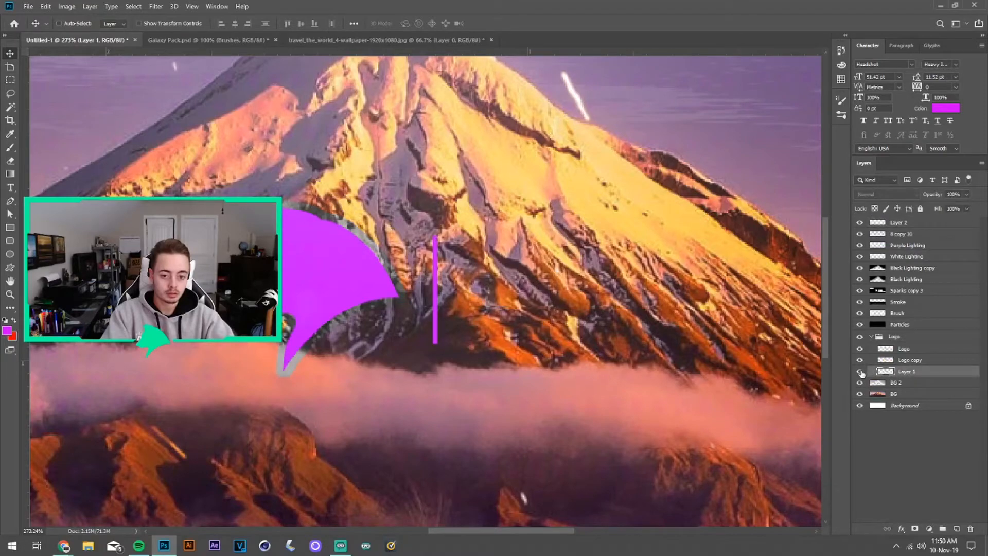
pyautogui.press('Delete')
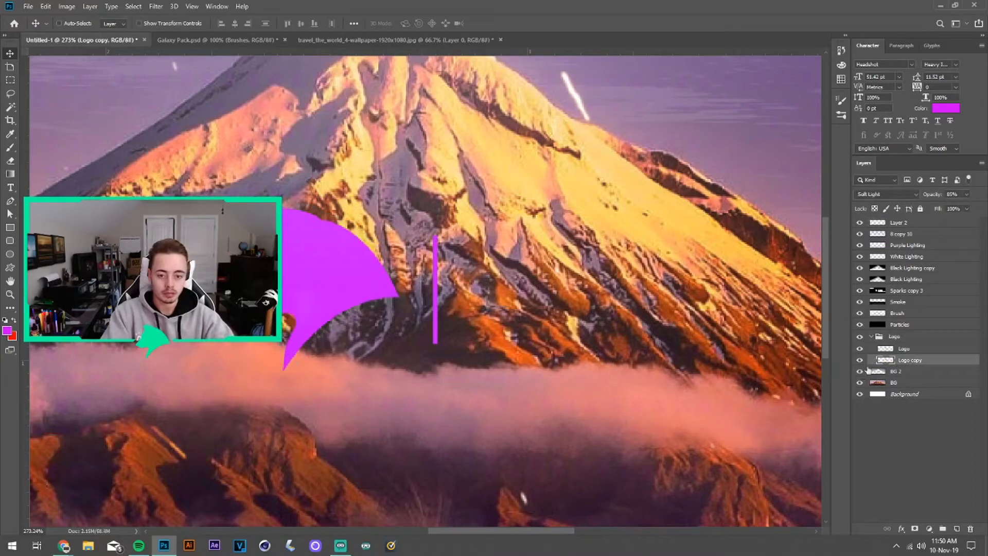
pyautogui.click(870, 337)
# Rename the purple bar's layer as Divider and move it directly below the Logo group.
pyautogui.click(898, 223)
pyautogui.doubleClick(897, 222)
pyautogui.write('Div')
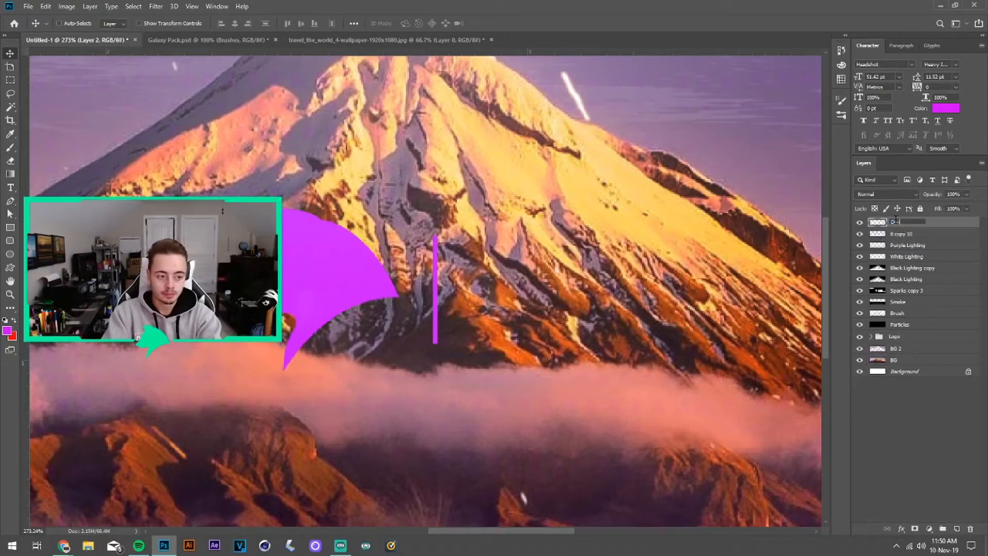
pyautogui.write('ider')
pyautogui.press('Return')
pyautogui.moveTo(894, 336); pyautogui.dragTo(896, 342)
pyautogui.scroll(3, 530, 295)
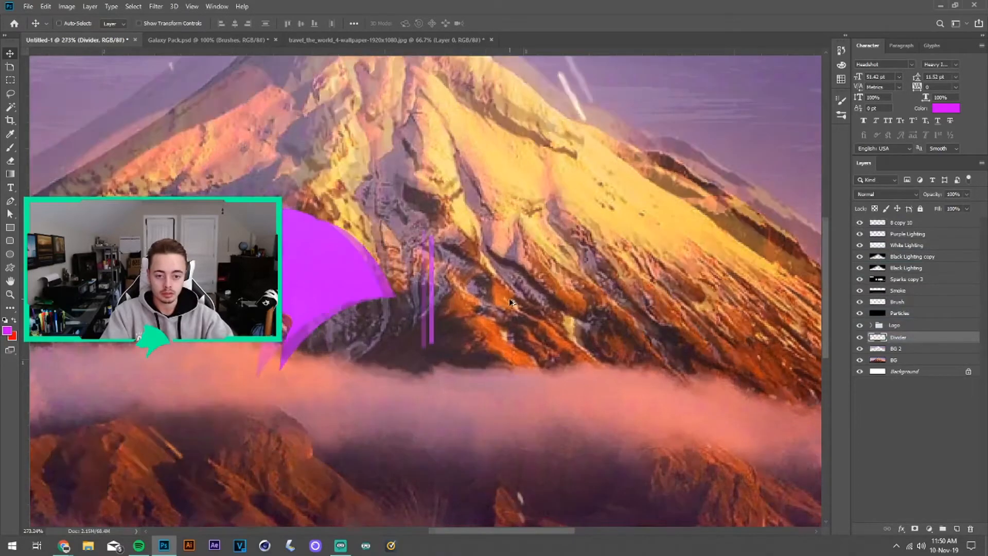
# In Galaxy Pack.psd, show the Icons group and expand its Social Media Logos subgroup.
pyautogui.click(206, 39)
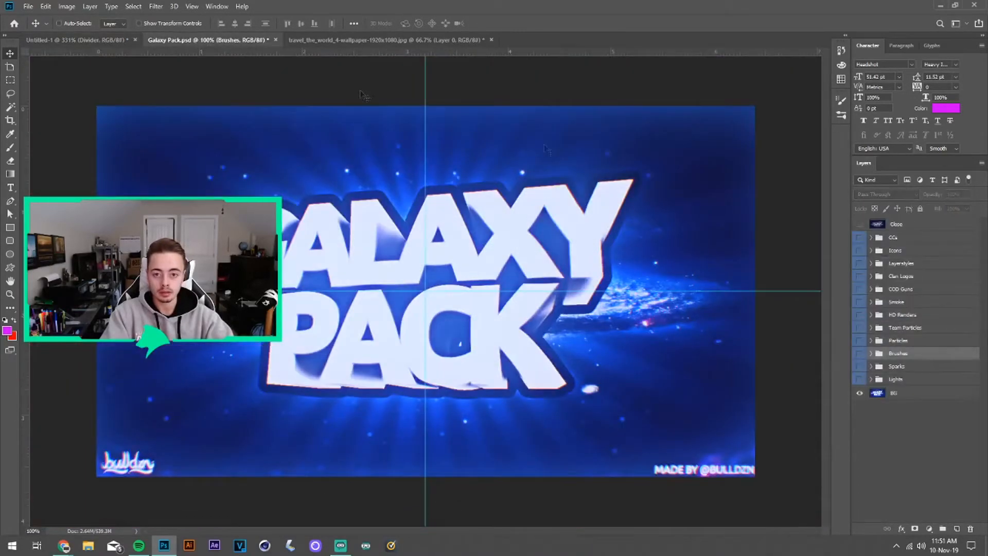
pyautogui.click(861, 251)
pyautogui.click(871, 251)
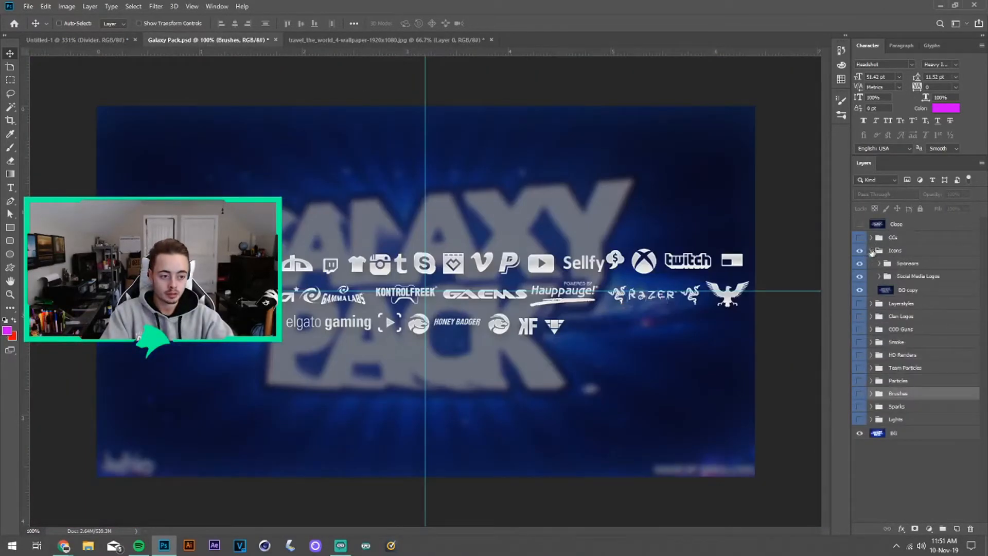
pyautogui.click(881, 278)
pyautogui.scroll(-4, 922, 298)
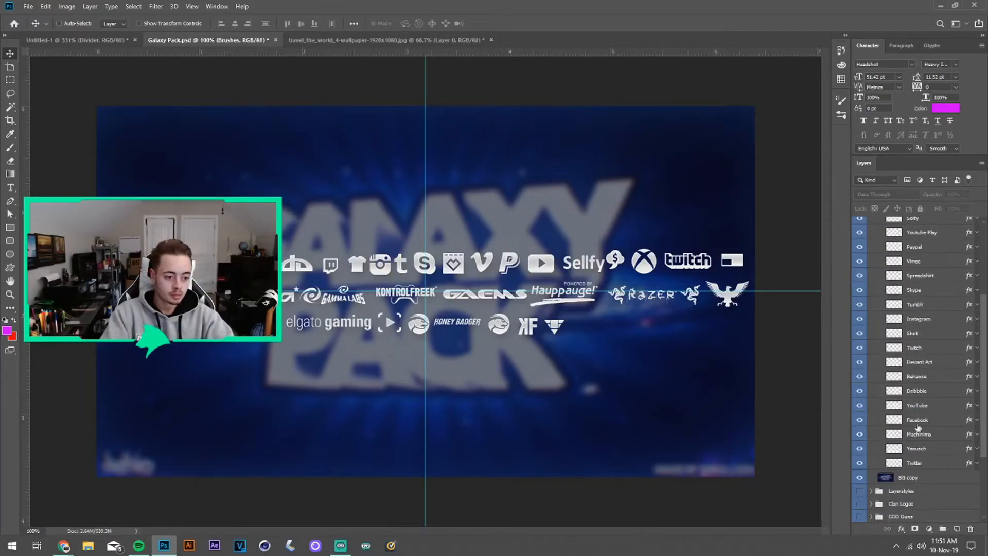
# Copy the YouTube and Instagram icon layers from the pack into the banner document and clear their layer styles.
pyautogui.click(922, 410)
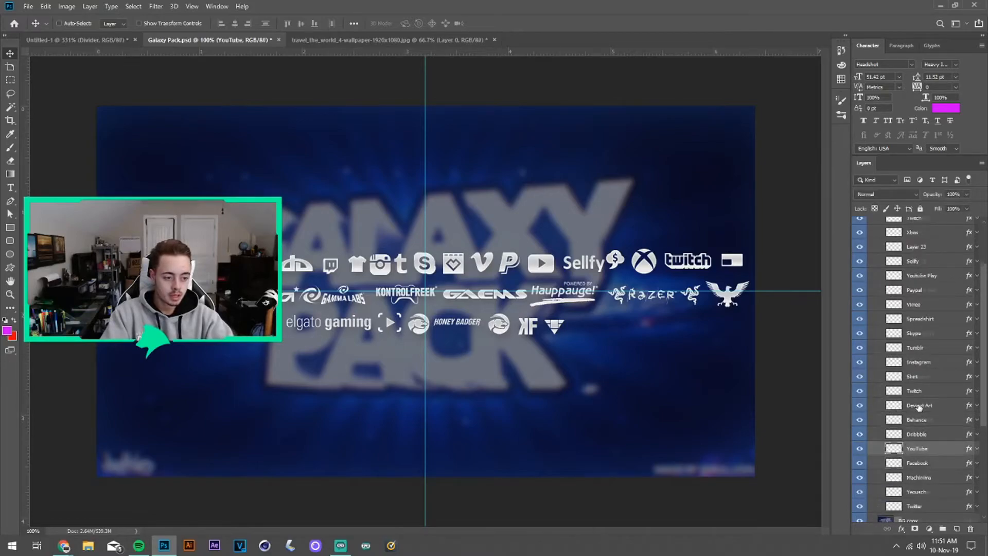
pyautogui.scroll(4, 919, 404)
pyautogui.scroll(-1, 919, 400)
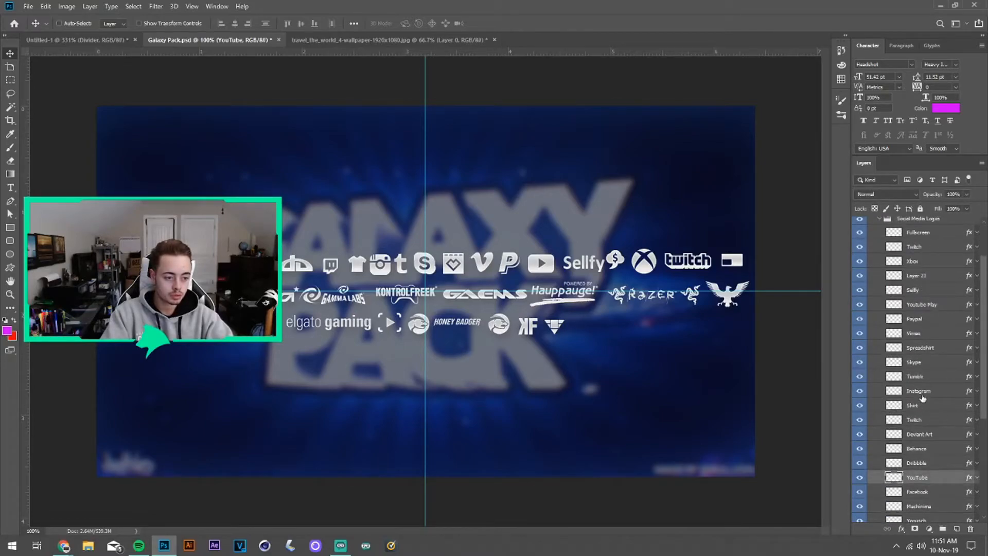
pyautogui.keyDown('ctrl'); pyautogui.click(922, 393); pyautogui.keyUp('ctrl')
pyautogui.moveTo(364, 228); pyautogui.dragTo(722, 323)
pyautogui.rightClick(914, 340)
pyautogui.click(823, 347)
# Align the YouTube and Instagram icons with each other and move them together just past the divider, opposite the logo.
pyautogui.moveTo(789, 265); pyautogui.dragTo(616, 262)
pyautogui.click(301, 27)
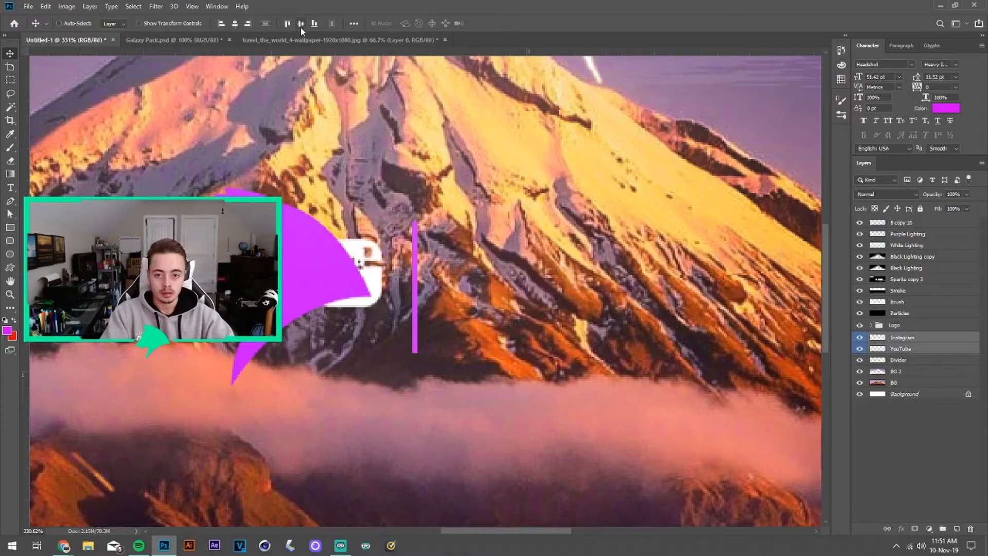
pyautogui.moveTo(493, 267); pyautogui.dragTo(625, 269)
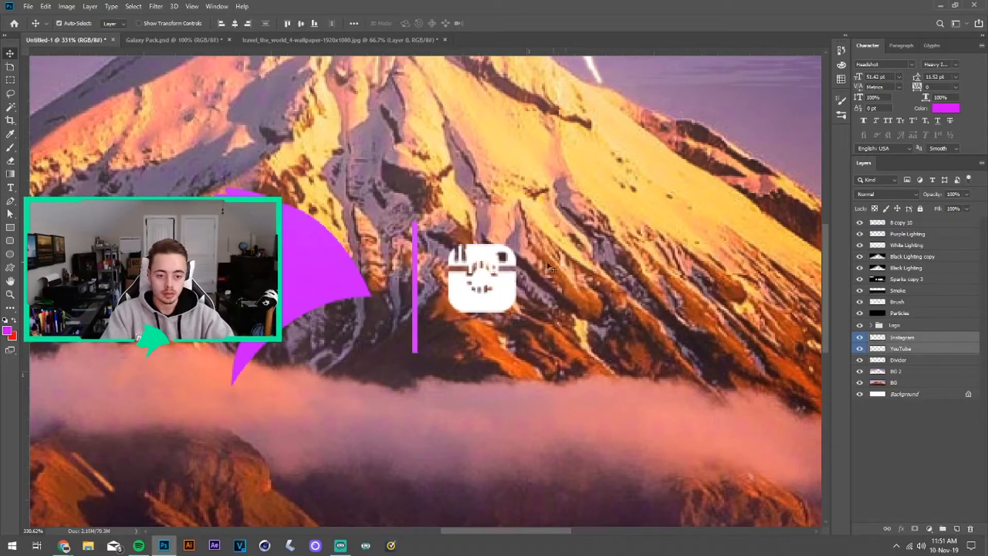
# Scale both icons down to about 55% with Free Transform and move them close to the divider's upper half.
pyautogui.hotkey('ctrl', 't')
pyautogui.moveTo(515, 247); pyautogui.dragTo(500, 260)
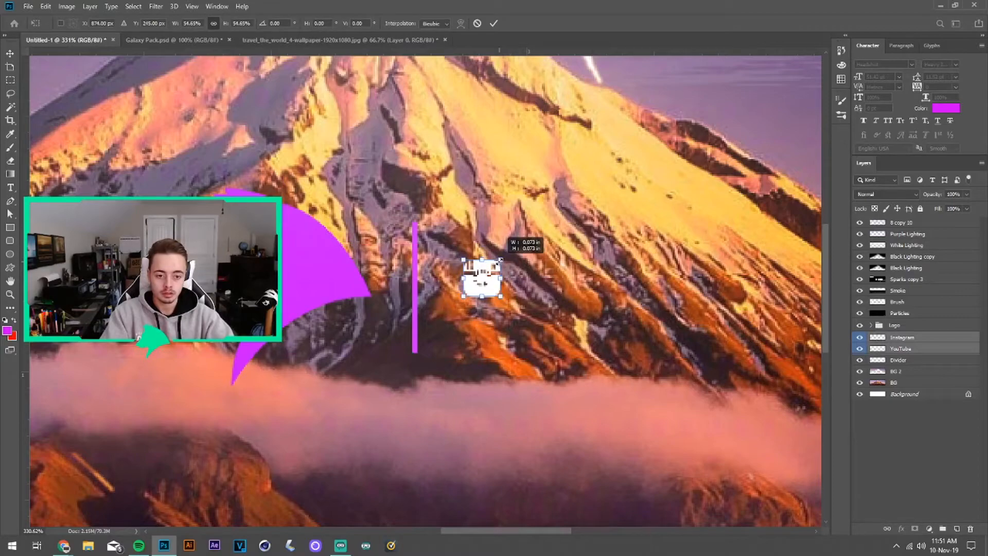
pyautogui.click(493, 23)
pyautogui.moveTo(527, 284); pyautogui.dragTo(500, 260)
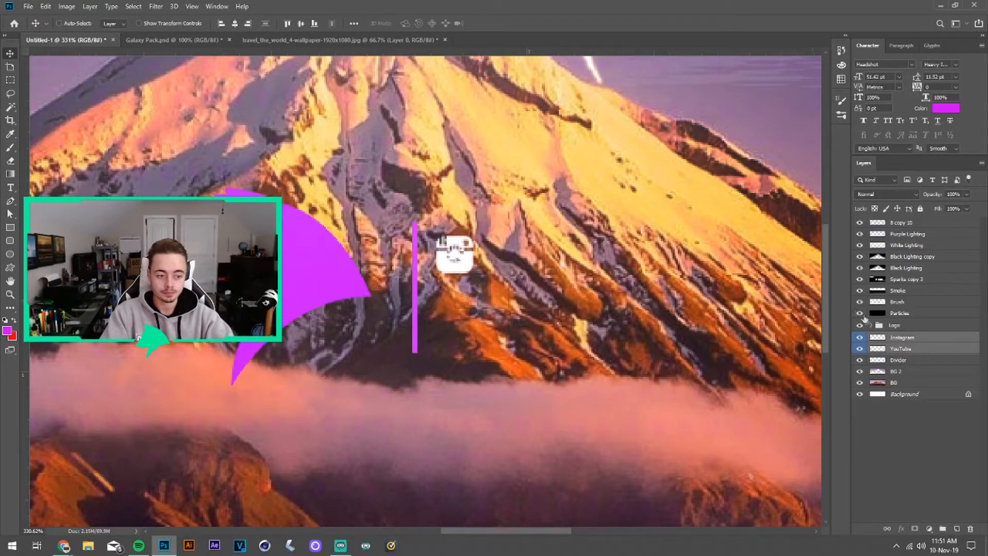
# Move the Instagram icon straight down below the YouTube icon and group the two icon layers.
pyautogui.click(906, 338)
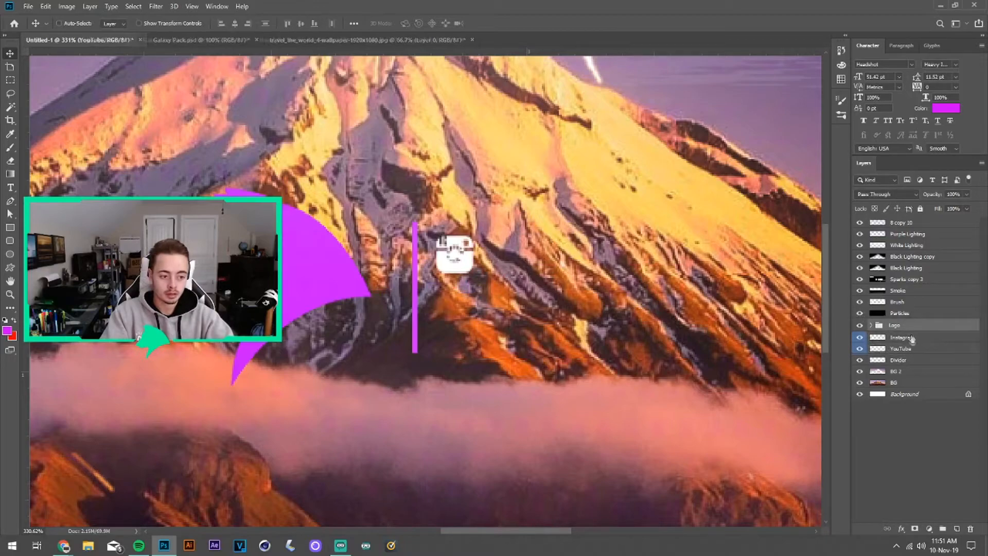
pyautogui.moveTo(591, 239); pyautogui.dragTo(590, 298)
pyautogui.keyDown('shift'); pyautogui.click(908, 349); pyautogui.keyUp('shift')
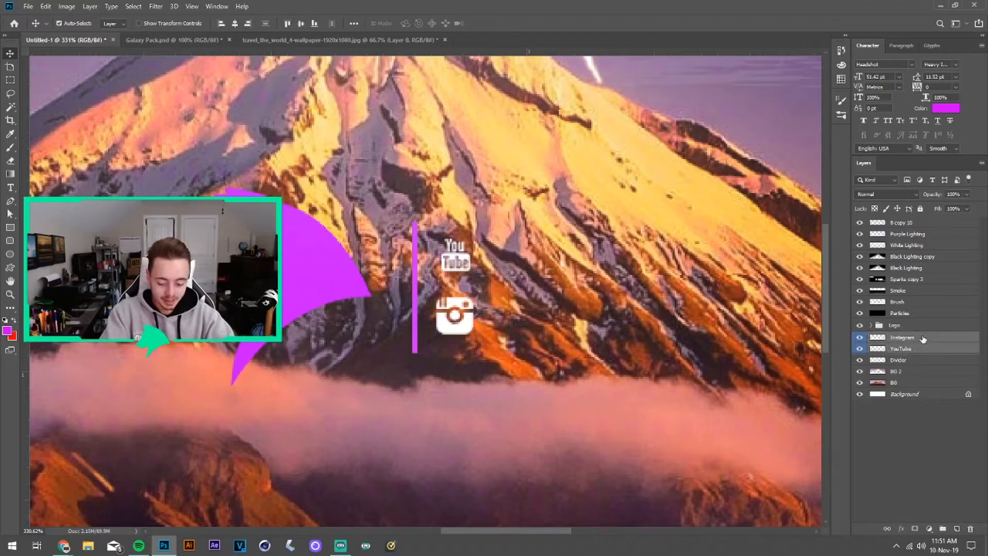
pyautogui.hotkey('ctrl', 'g')
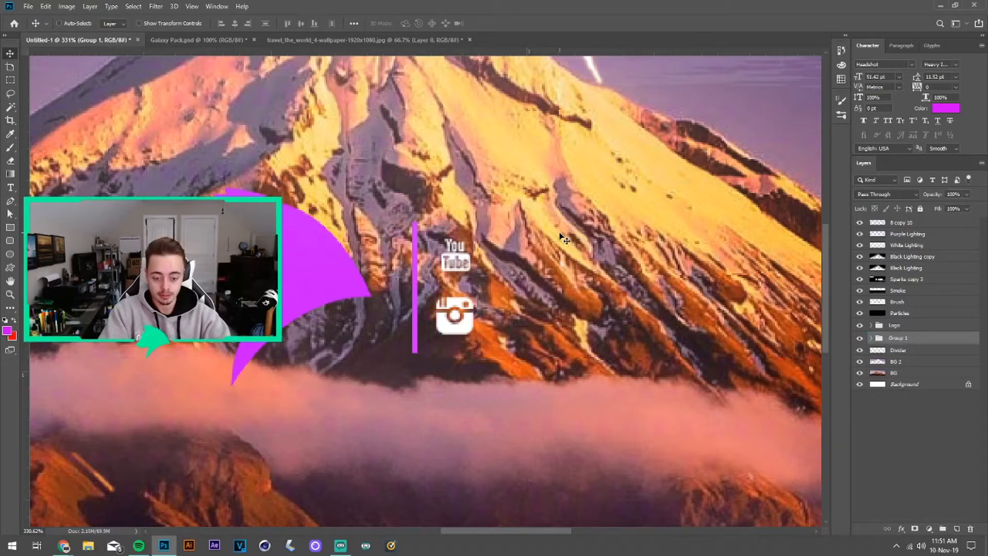
# Enlarge the YouTube icon slightly with Free Transform so its width is closer to the Instagram icon's.
pyautogui.hotkey('ctrl', '0')
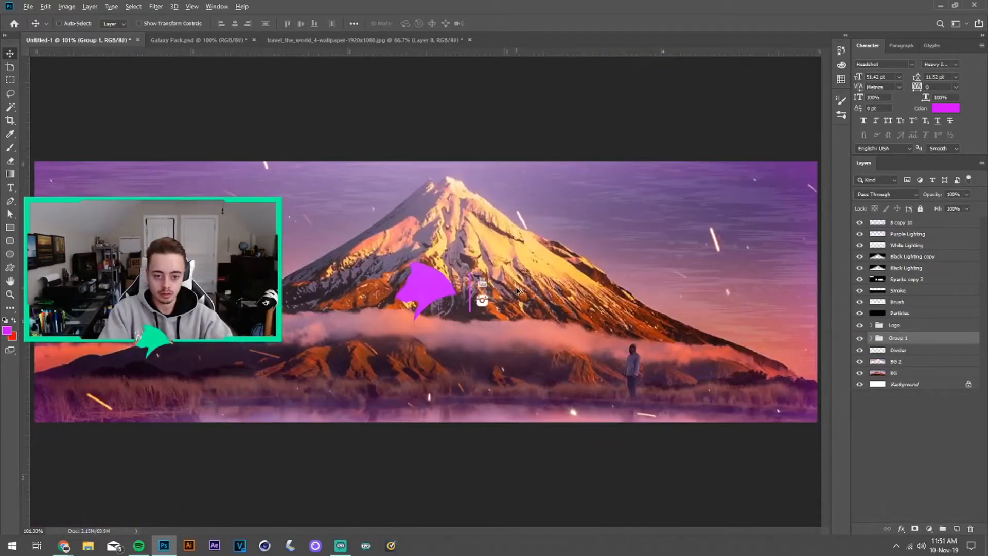
pyautogui.scroll(8, 517, 290)
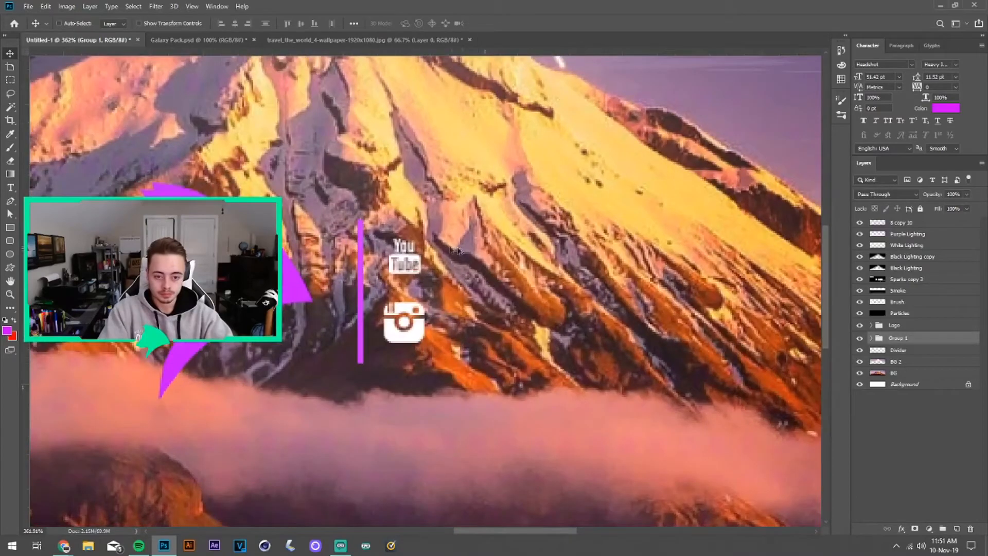
pyautogui.scroll(2, 458, 251)
pyautogui.click(870, 338)
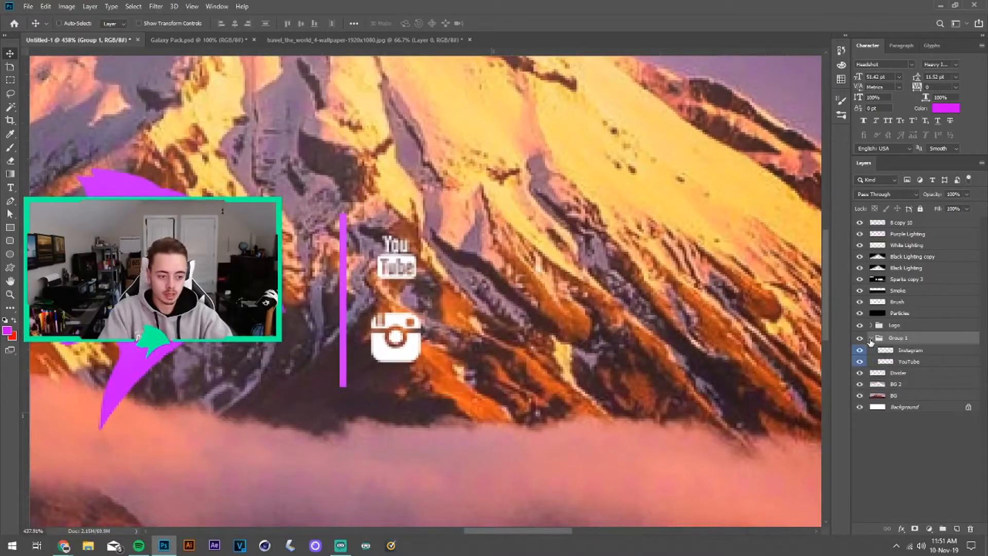
pyautogui.click(925, 362)
pyautogui.hotkey('ctrl', 't')
pyautogui.moveTo(415, 236); pyautogui.dragTo(447, 255)
pyautogui.click(493, 23)
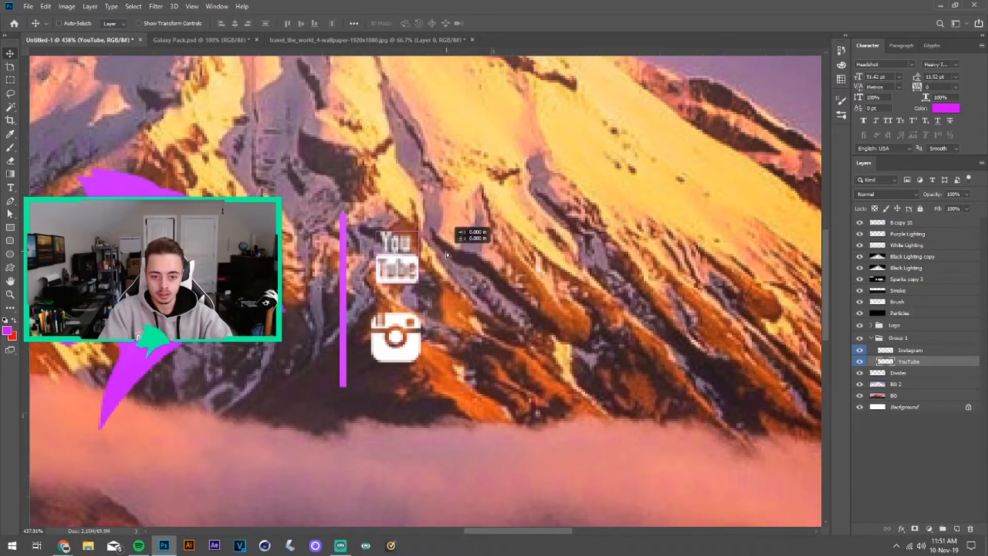
pyautogui.hotkey('ctrl', '0')
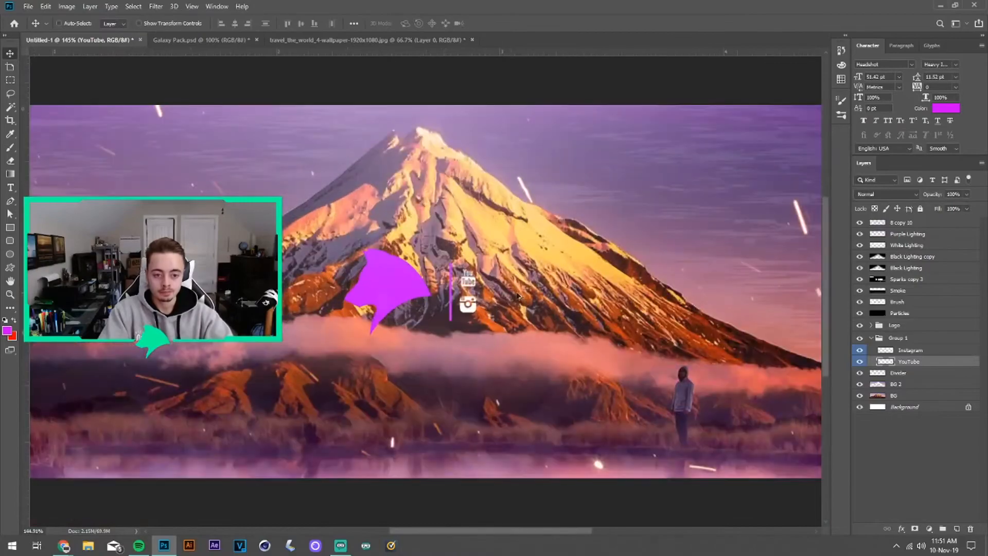
# Apply a Color Overlay in the logo's purple, Normal blend mode, to the Instagram icon.
pyautogui.scroll(4, 518, 296)
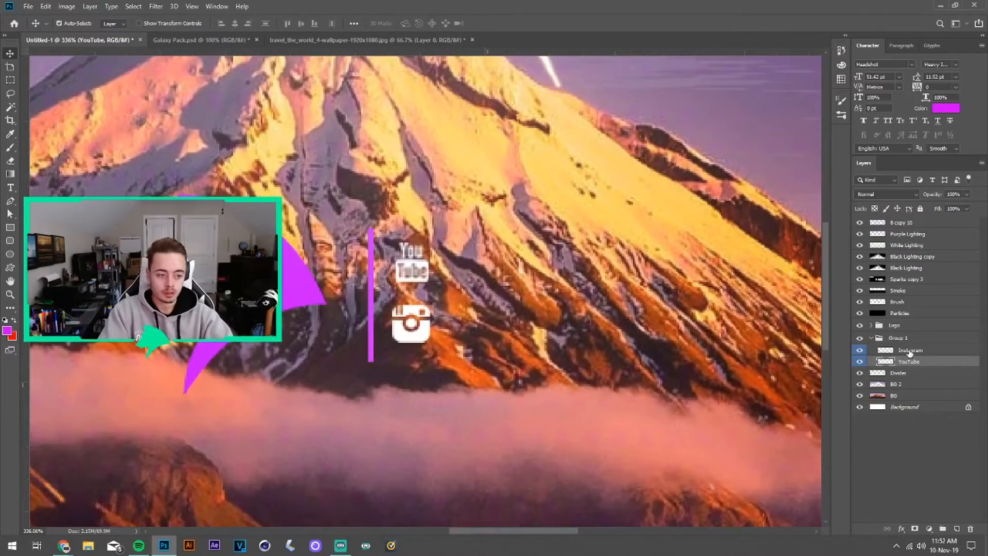
pyautogui.rightClick(910, 352)
pyautogui.click(803, 114)
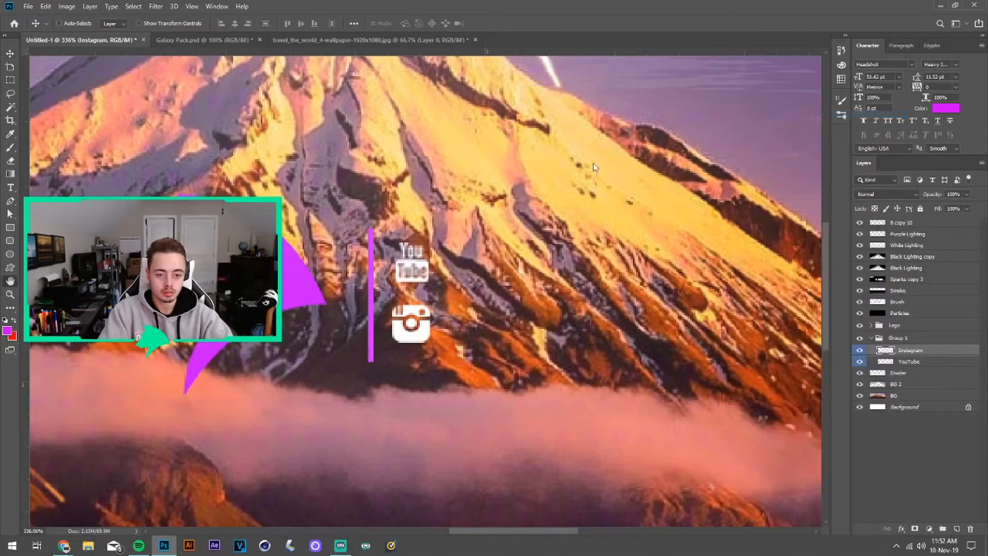
pyautogui.click(601, 351)
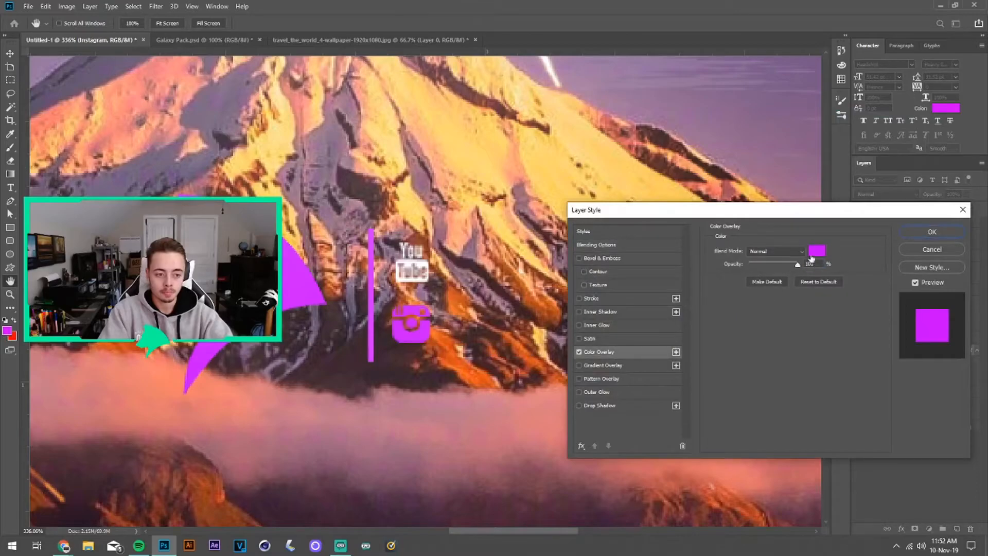
pyautogui.click(941, 235)
# Copy the Instagram icon's layer style onto the YouTube icon and collapse its effects list.
pyautogui.rightClick(922, 350)
pyautogui.click(849, 335)
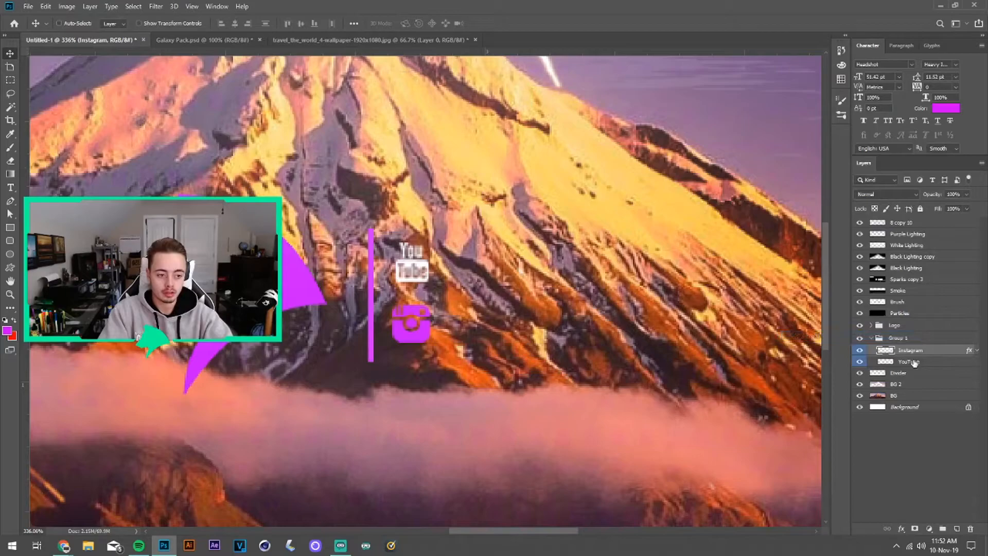
pyautogui.click(915, 363)
pyautogui.rightClick(915, 363)
pyautogui.click(844, 346)
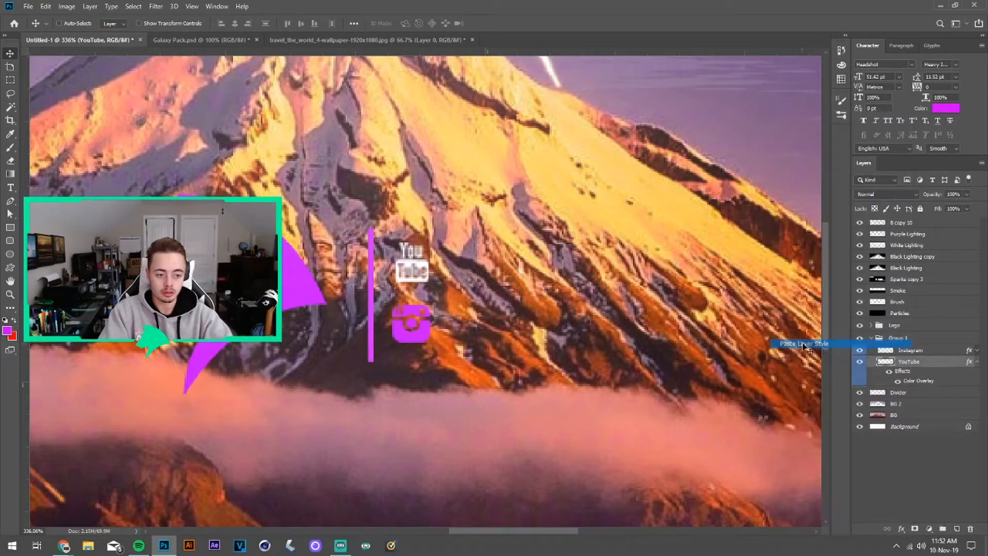
pyautogui.click(976, 364)
pyautogui.hotkey('ctrl', '0')
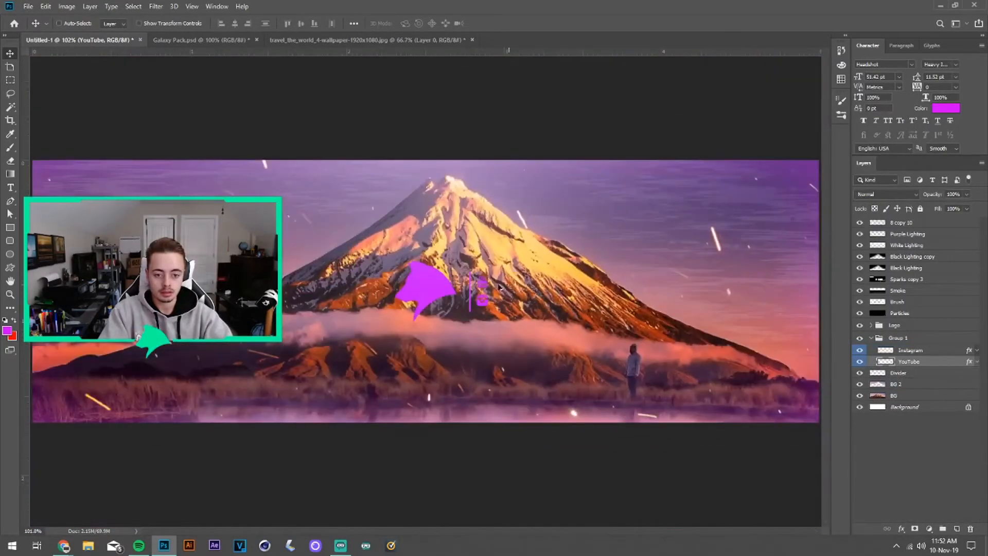
# Add the text "/CONNORBRANDING" beside the YouTube icon in Headshot Heavy Italic at 4.42 pt.
pyautogui.scroll(6, 499, 292)
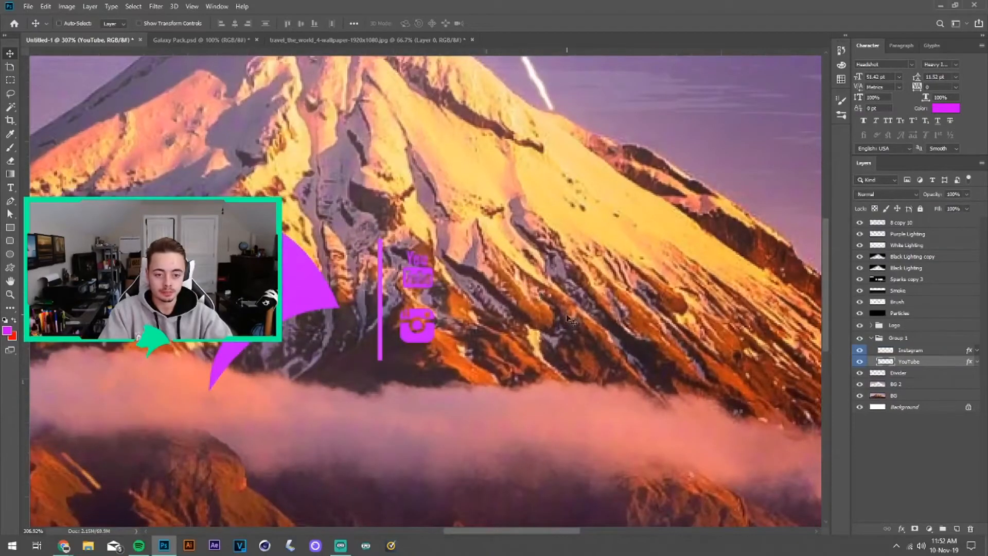
pyautogui.press('t')
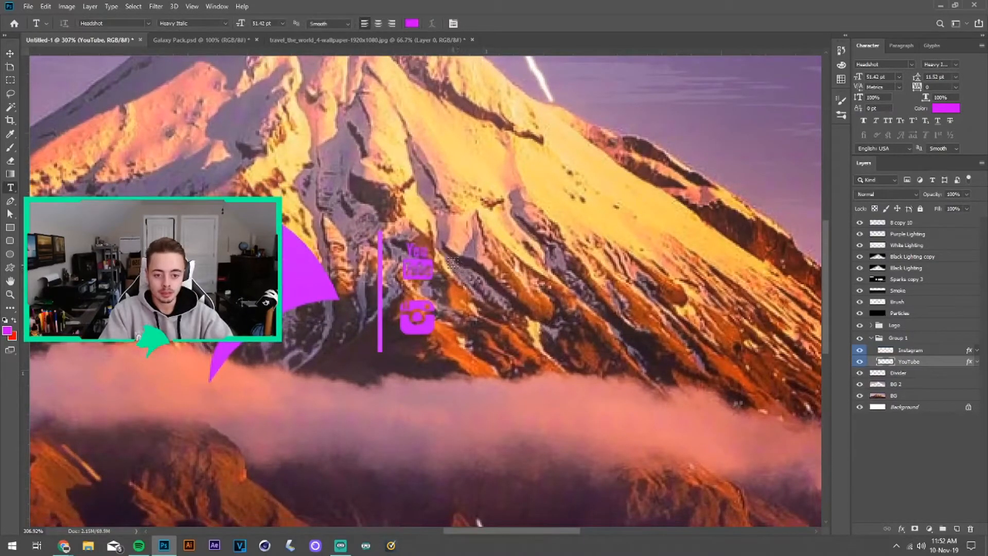
pyautogui.click(455, 266)
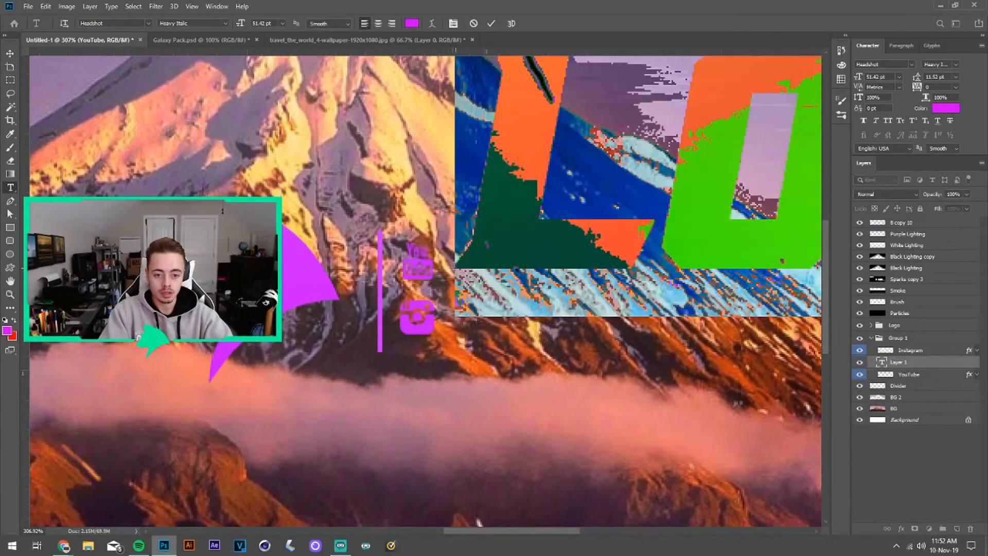
pyautogui.moveTo(240, 23); pyautogui.dragTo(216, 39)
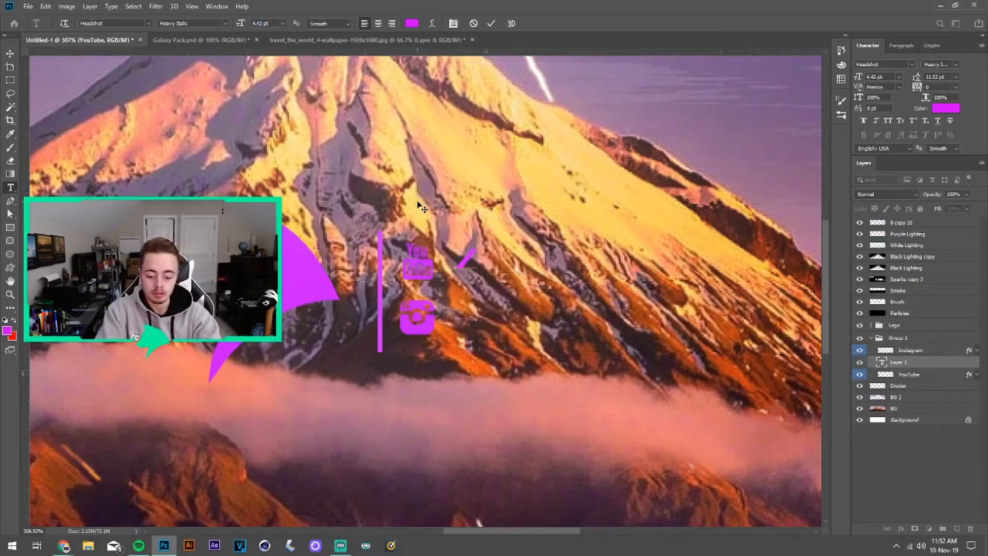
pyautogui.write('CONNORSB')
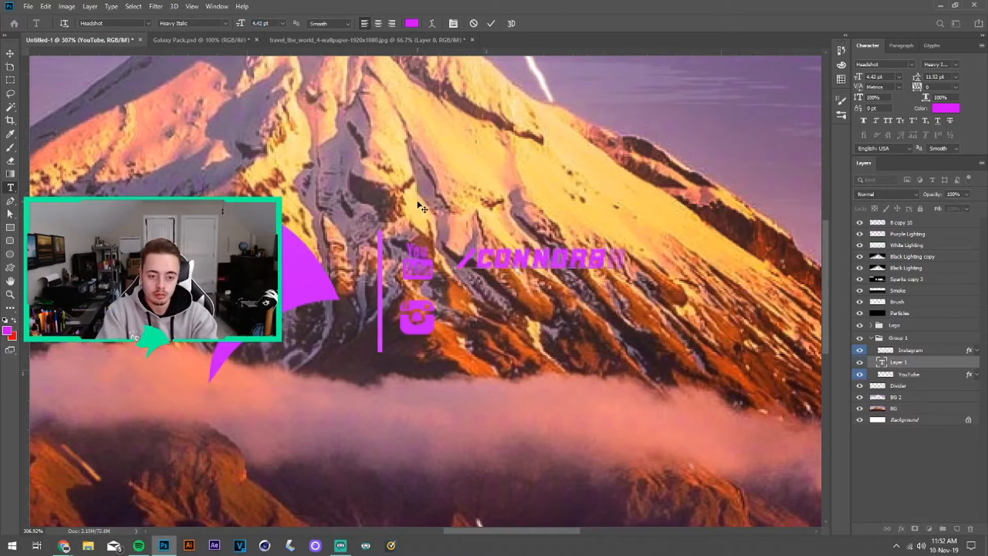
pyautogui.write('RANDING')
# Recolor the slash and first word of the handle text white (ffffff), leaving BRANDING purple.
pyautogui.moveTo(589, 262); pyautogui.dragTo(427, 257)
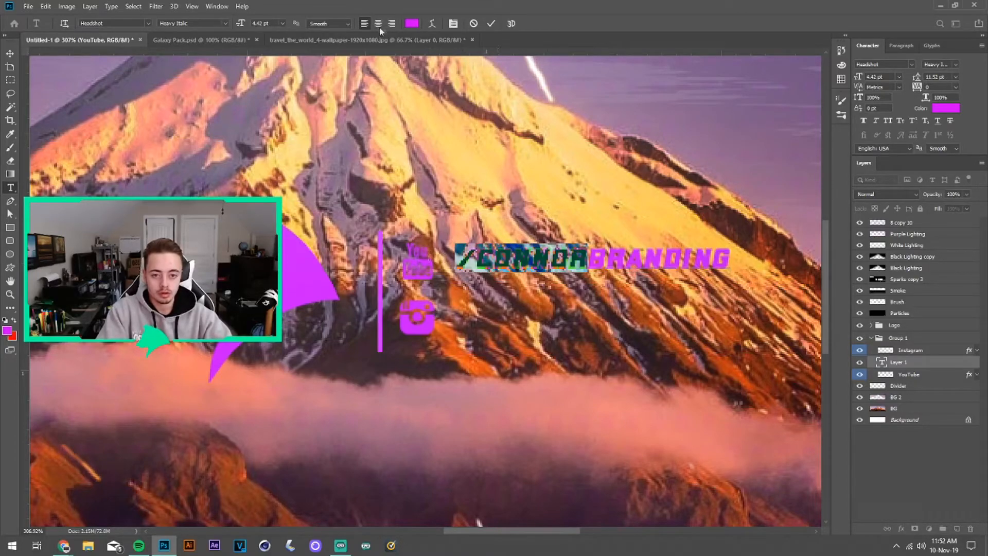
pyautogui.click(411, 24)
pyautogui.click(676, 266)
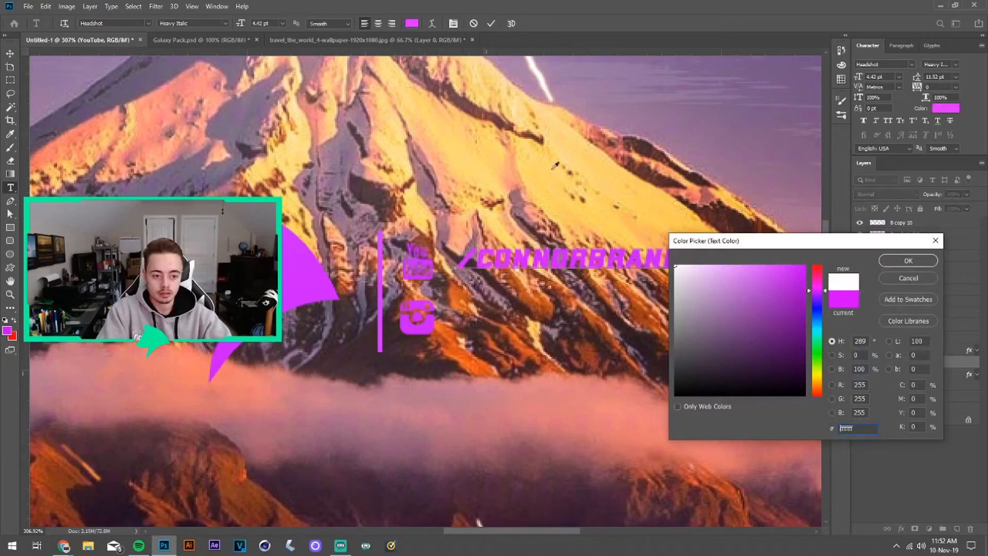
pyautogui.click(898, 264)
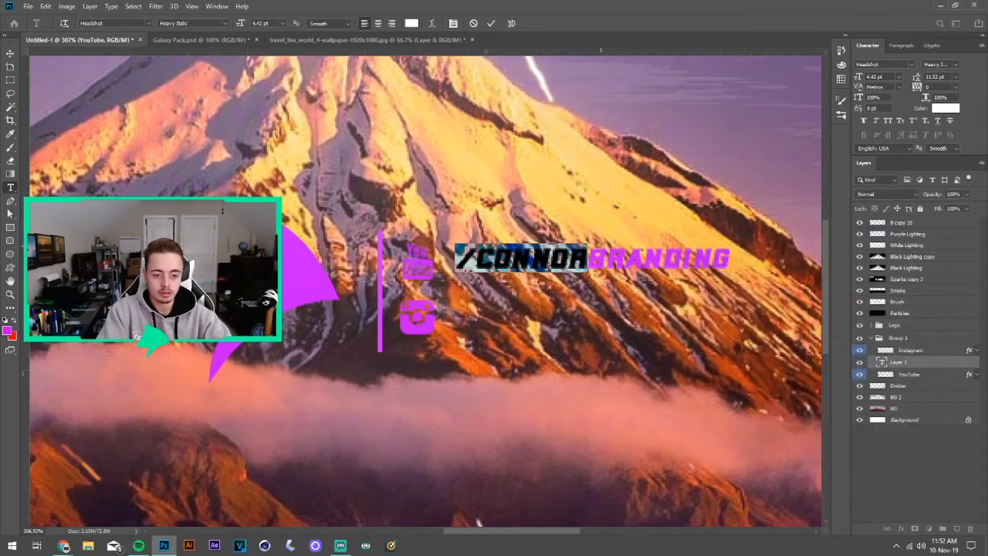
pyautogui.click(491, 24)
# Place the handle text close beside the YouTube icon and duplicate it straight down beside the Instagram icon.
pyautogui.press('v')
pyautogui.moveTo(548, 227); pyautogui.dragTo(573, 307)
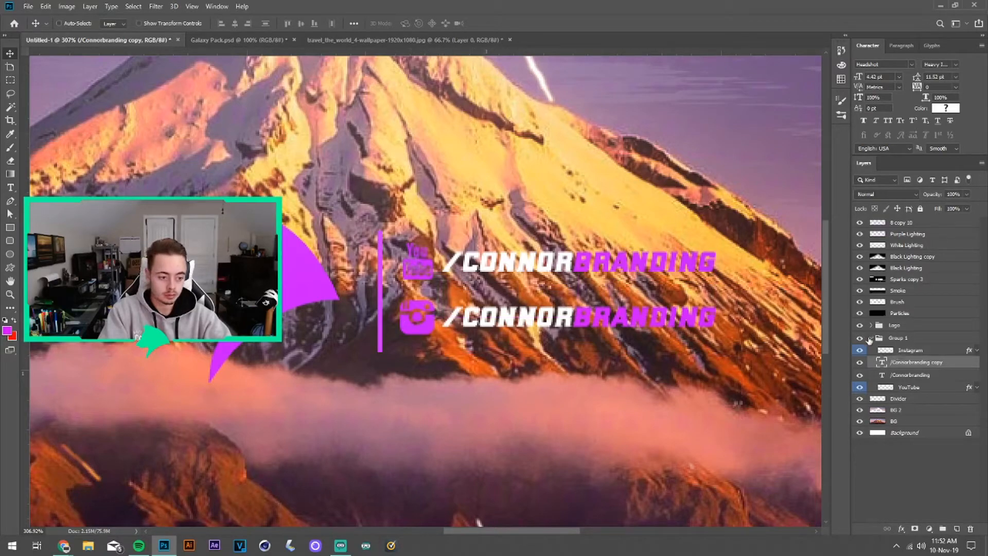
# Collapse the group holding the icons and handle texts and rename it "Social Media".
pyautogui.click(887, 349)
pyautogui.click(870, 338)
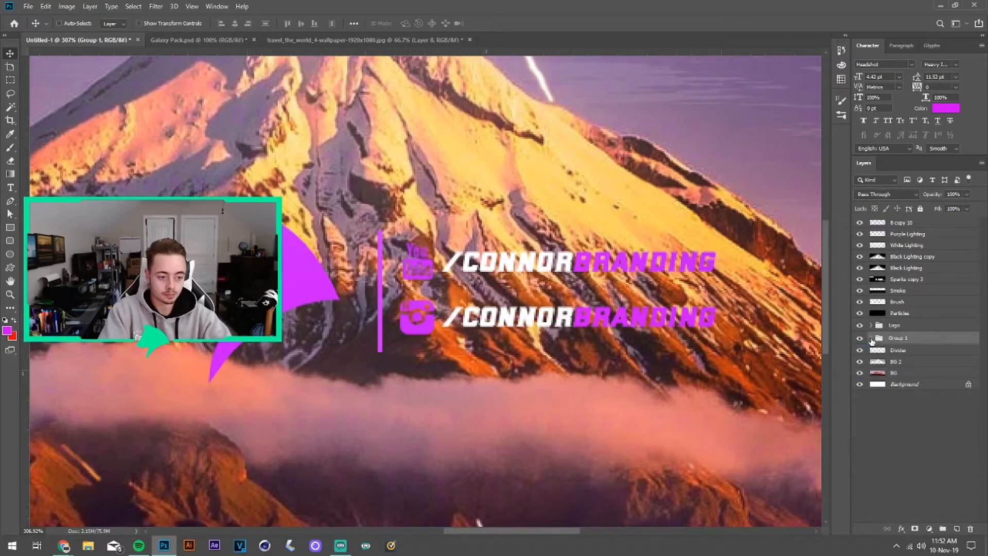
pyautogui.doubleClick(896, 339)
pyautogui.write('Social')
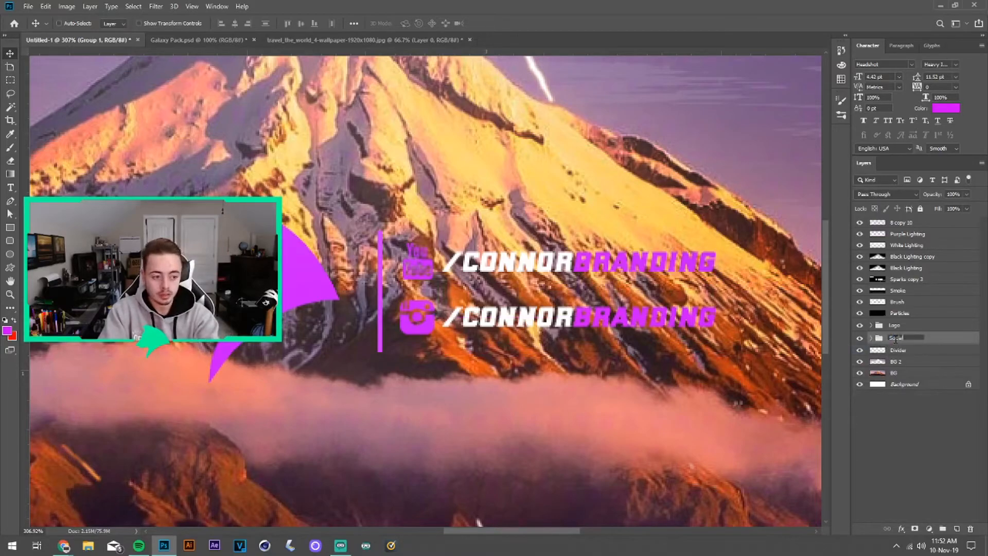
pyautogui.write(' Media')
pyautogui.press('Return')
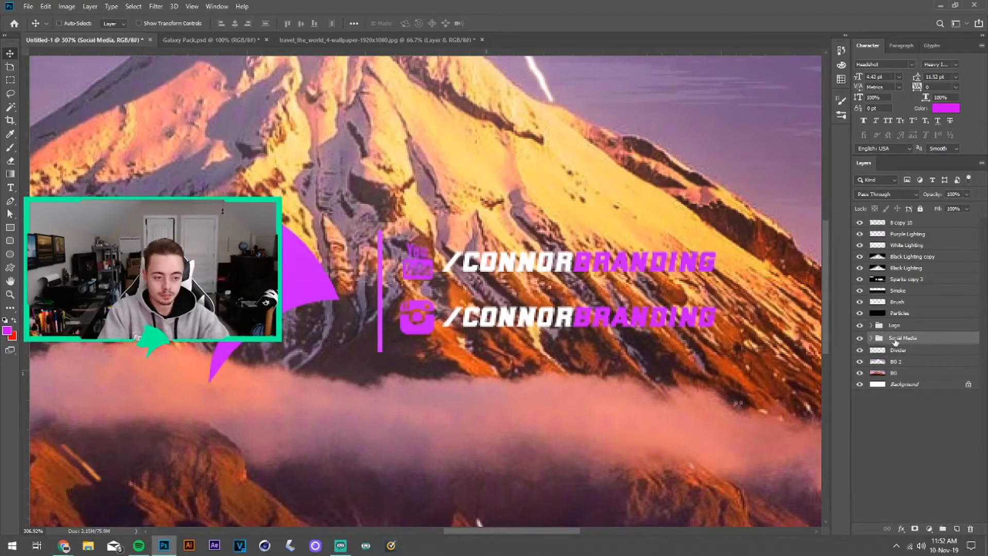
# Shift the Social Media group slightly away from the divider so the gaps on both sides of the divider match.
pyautogui.moveTo(489, 246); pyautogui.dragTo(522, 233)
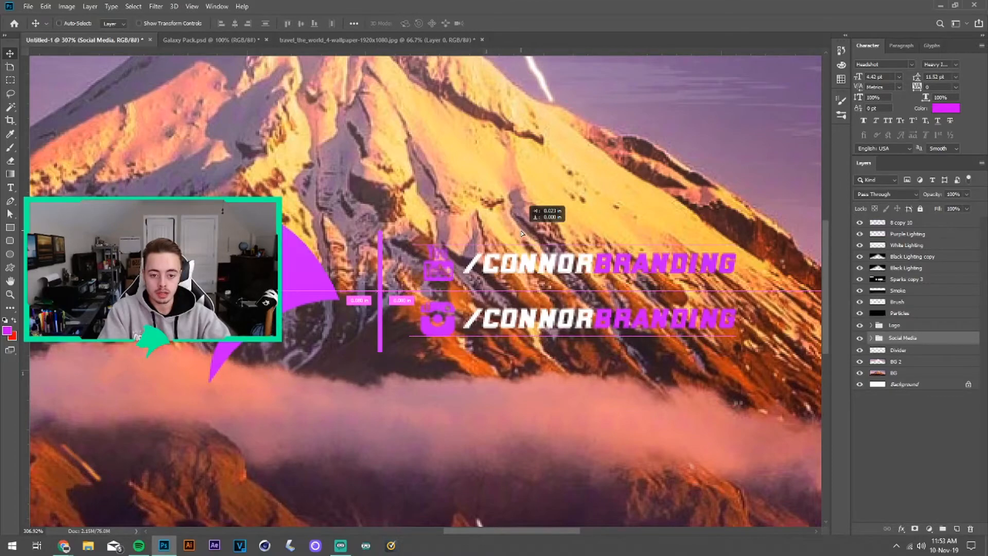
pyautogui.moveTo(522, 233); pyautogui.dragTo(522, 233)
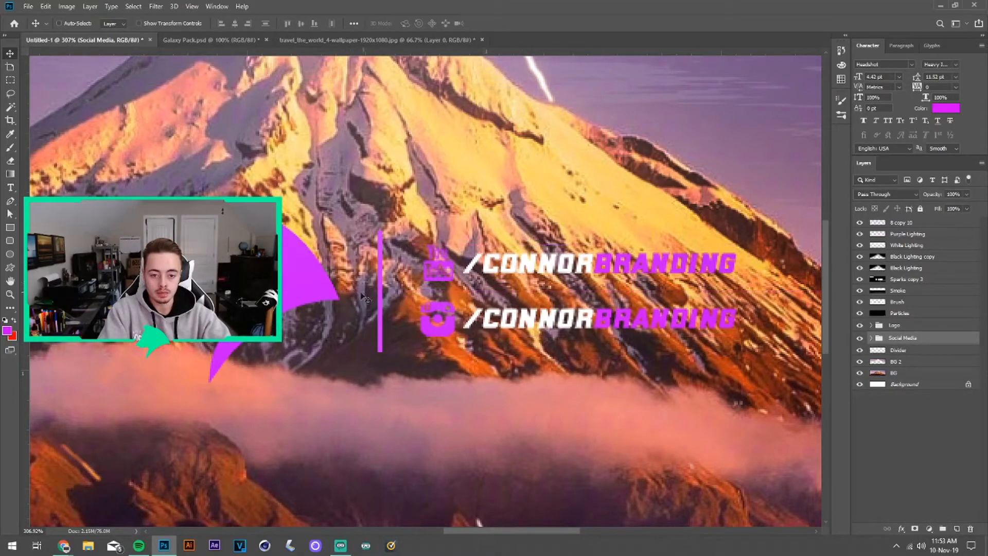
pyautogui.moveTo(450, 294); pyautogui.dragTo(450, 294)
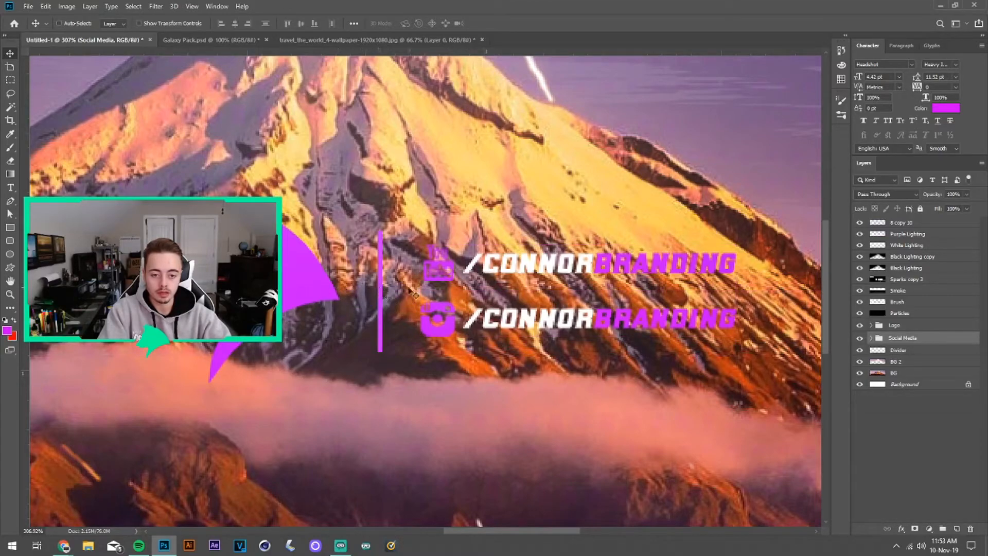
pyautogui.hotkey('ctrl', '0')
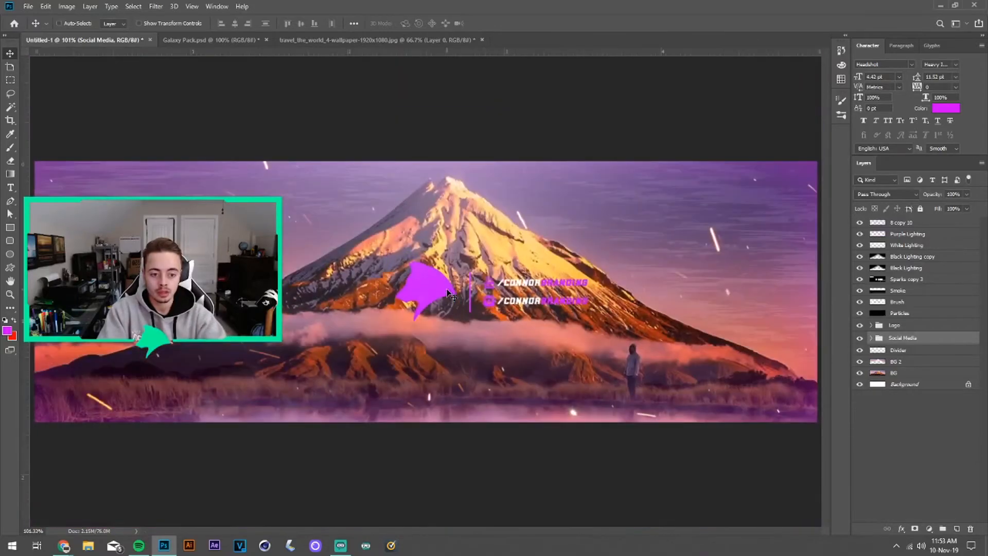
pyautogui.scroll(5, 566, 297)
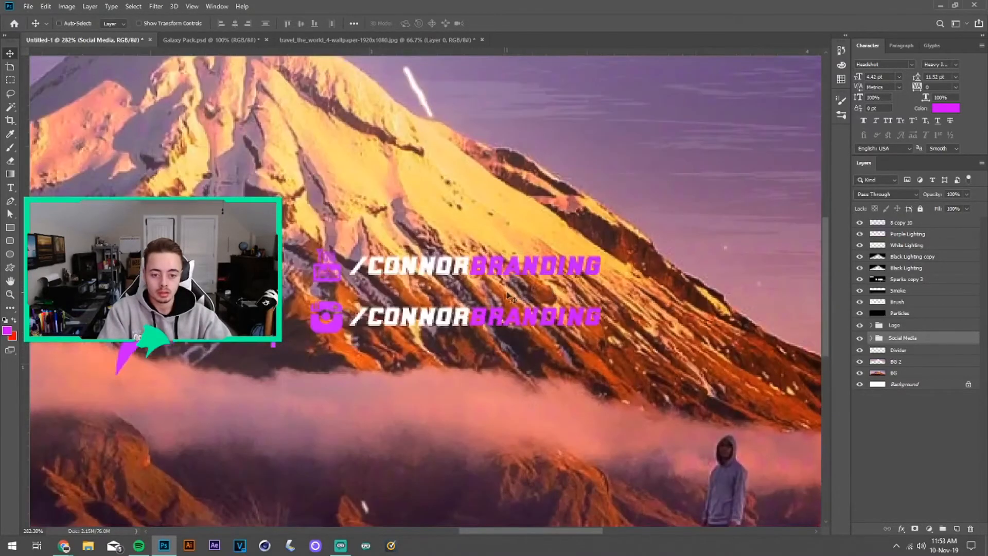
pyautogui.scroll(2, 431, 301)
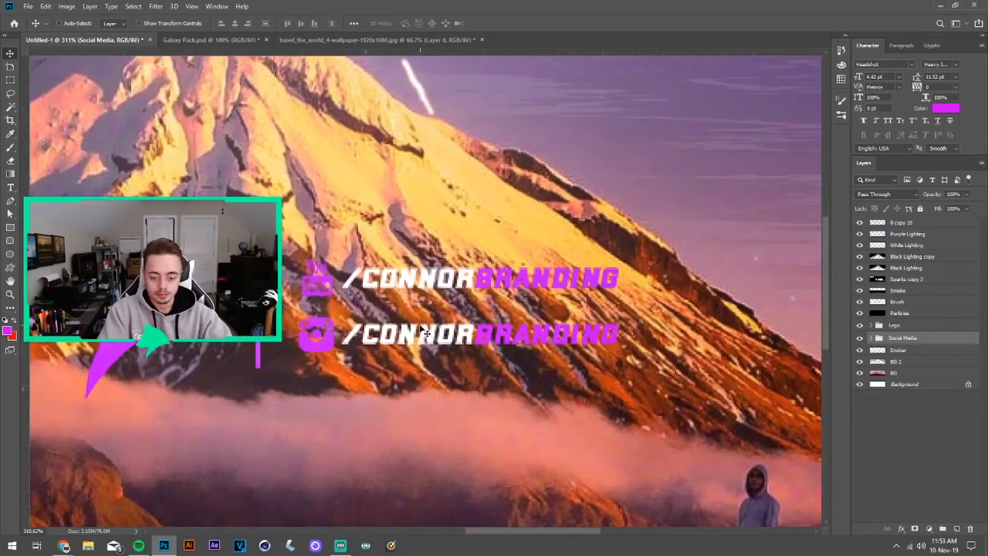
pyautogui.hotkey('ctrl', '0')
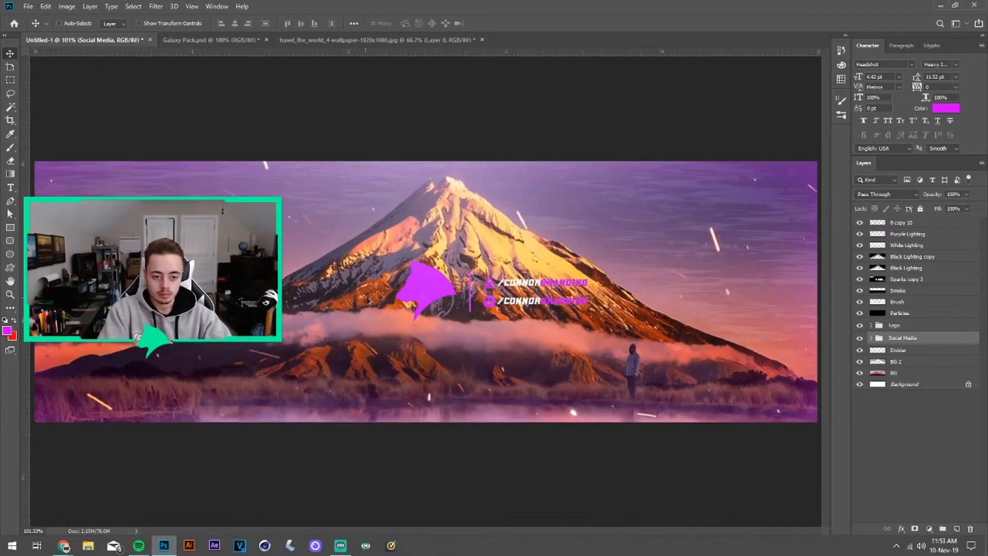
# Group the Logo and Social Media groups together and name the new group "Info".
pyautogui.scroll(3, 546, 289)
pyautogui.scroll(1, 547, 288)
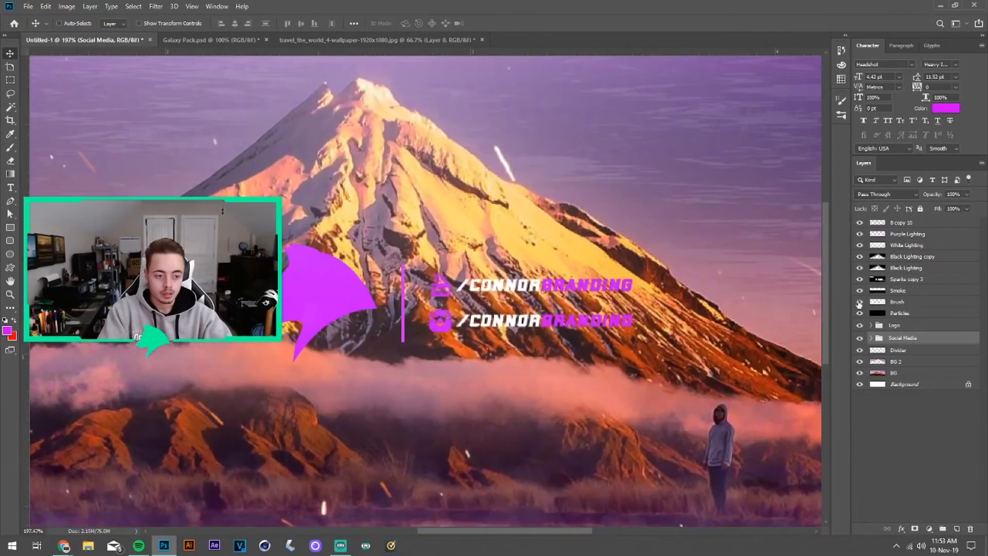
pyautogui.keyDown('ctrl'); pyautogui.click(899, 327); pyautogui.keyUp('ctrl')
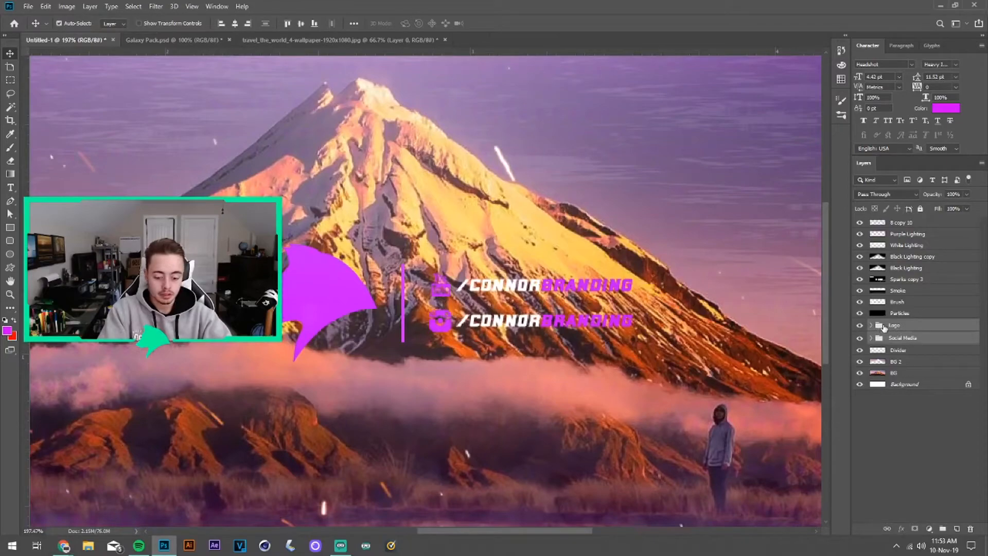
pyautogui.hotkey('ctrl', 'g')
pyautogui.doubleClick(897, 325)
pyautogui.write('Info')
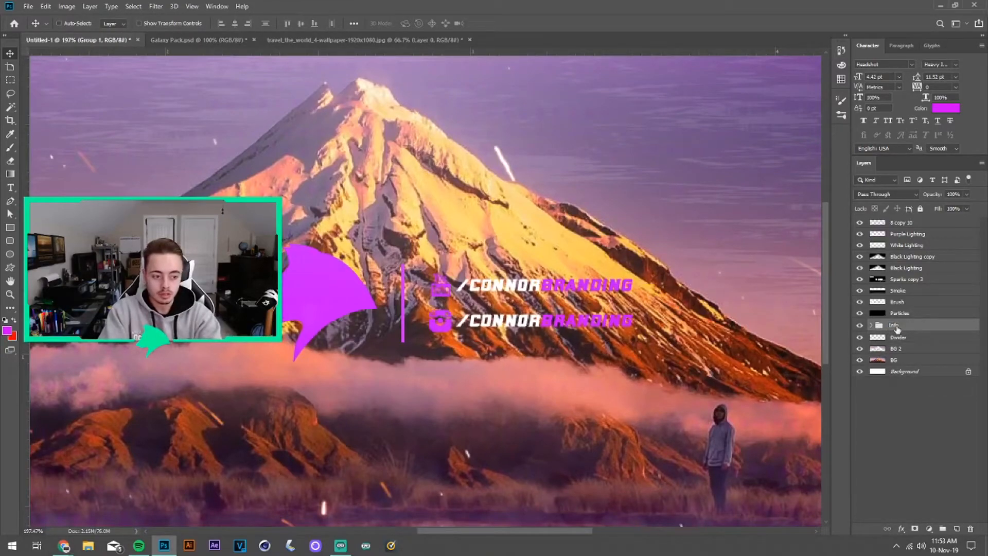
pyautogui.press('Return')
pyautogui.hotkey('ctrl', 'j')
pyautogui.moveTo(903, 330); pyautogui.dragTo(901, 341)
pyautogui.hotkey('ctrl', 'e')
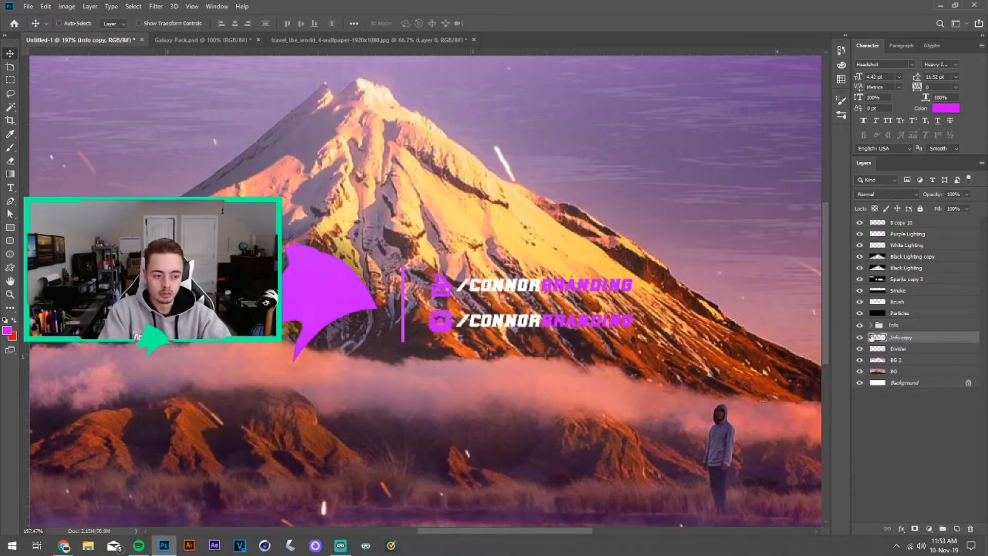
pyautogui.click(859, 326)
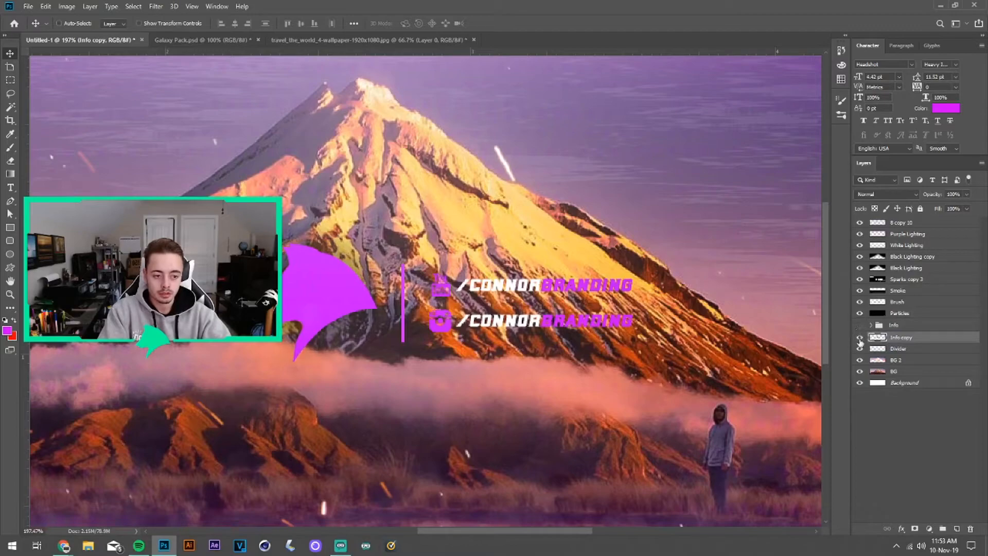
pyautogui.click(860, 338)
pyautogui.click(860, 338)
pyautogui.moveTo(585, 282)
pyautogui.mouseDown()
pyautogui.moveTo(606, 260)
pyautogui.moveTo(570, 276)
pyautogui.mouseUp()
pyautogui.hotkey('ctrl', 'z')
pyautogui.hotkey('ctrl', 'z')
pyautogui.hotkey('ctrl', 'z')
pyautogui.hotkey('ctrl', 'z')
pyautogui.hotkey('ctrl', 'z')
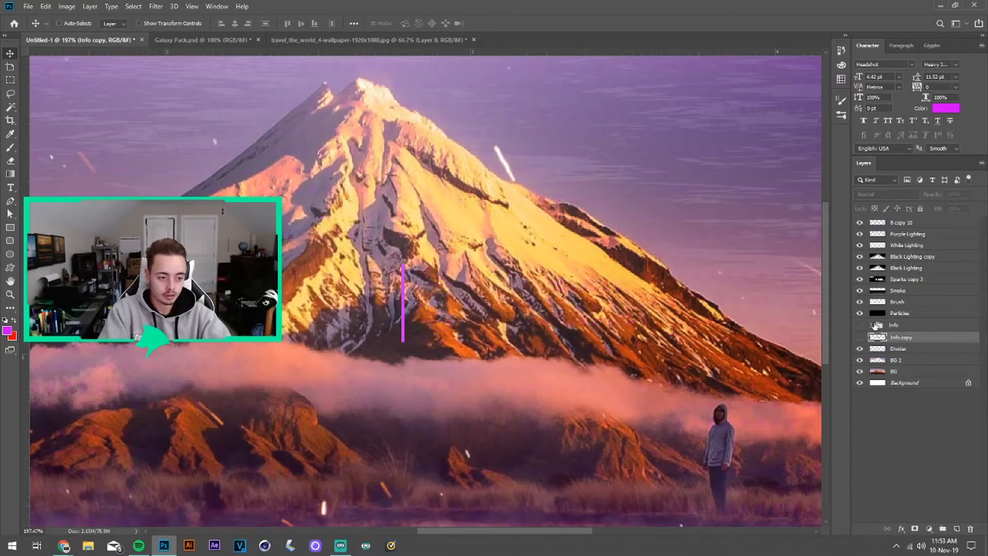
pyautogui.hotkey('ctrl', 'z')
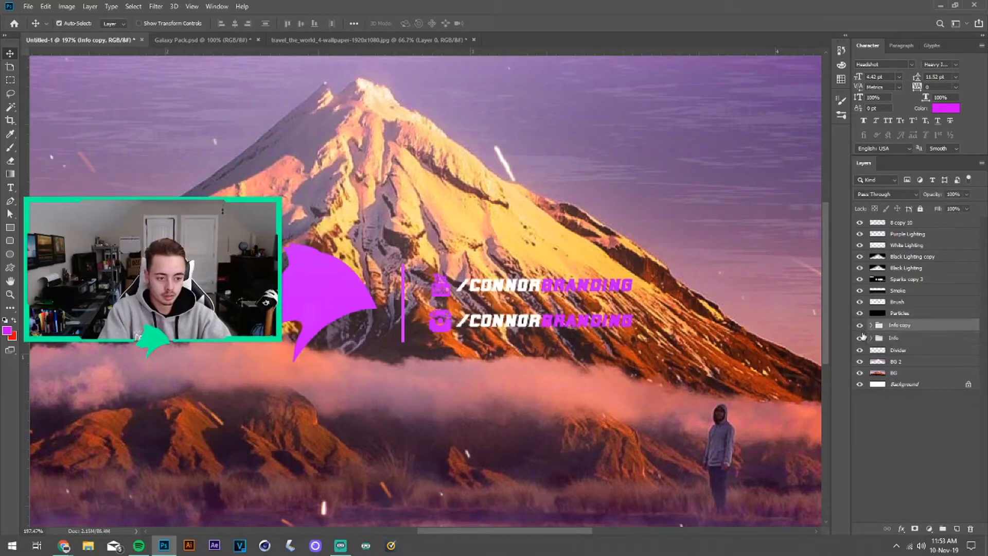
# Move the Divider layer into the Info group and merge a duplicate of the group into a single layer beneath it.
pyautogui.moveTo(898, 339)
pyautogui.mouseDown()
pyautogui.moveTo(896, 327)
pyautogui.moveTo(898, 345)
pyautogui.mouseUp()
pyautogui.hotkey('ctrl', 'j')
pyautogui.hotkey('ctrl', 'e')
pyautogui.keyDown('ctrl'); pyautogui.click(878, 338); pyautogui.keyUp('ctrl')
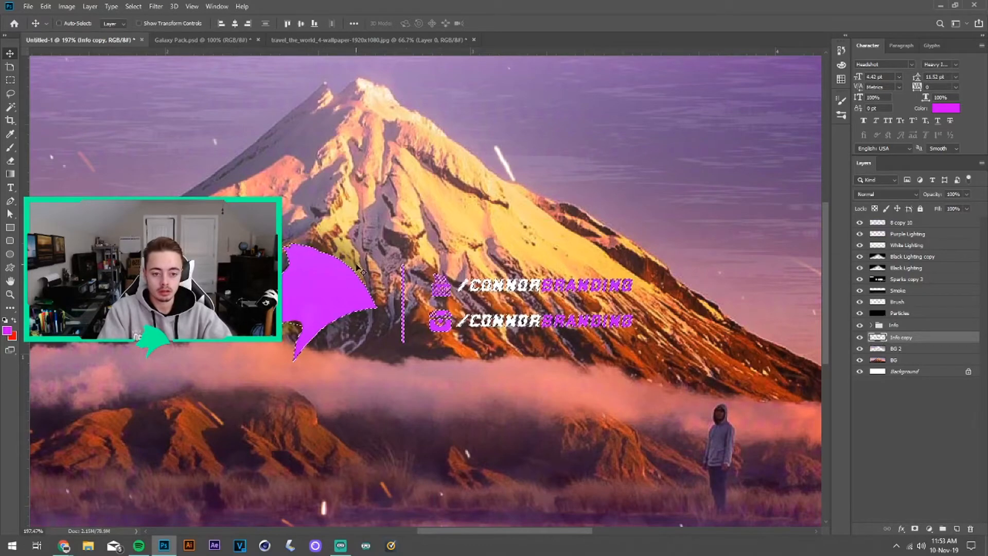
pyautogui.click(133, 6)
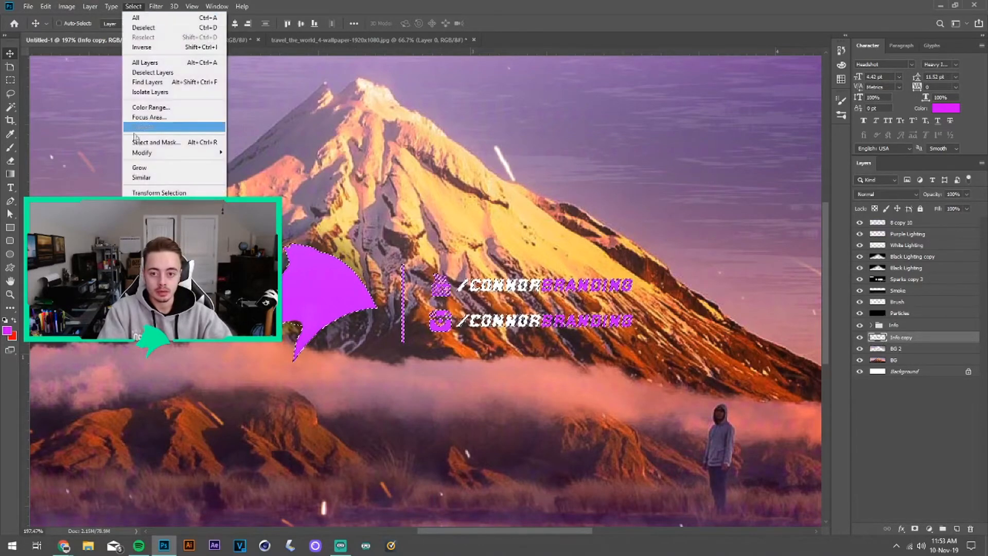
pyautogui.moveTo(169, 153)
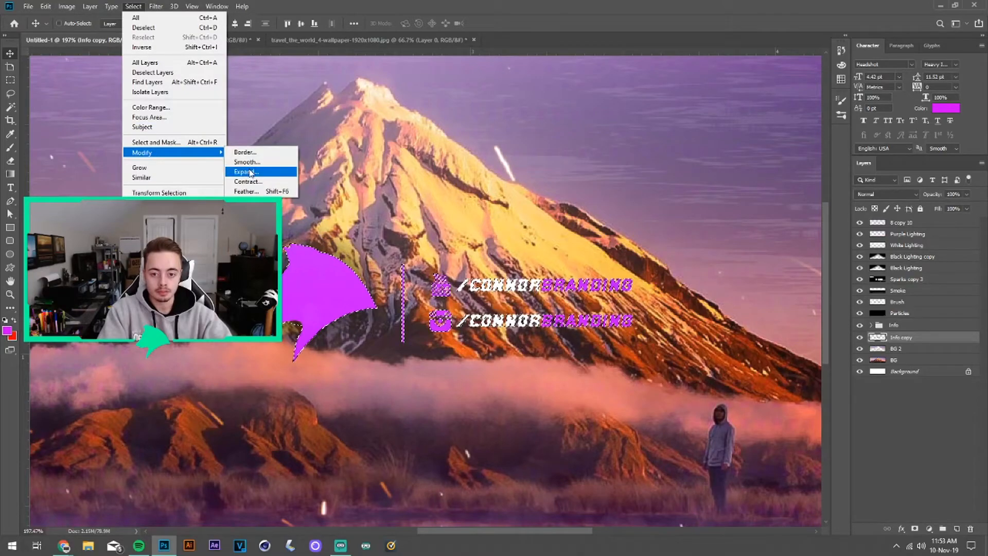
pyautogui.click(251, 172)
pyautogui.click(538, 187)
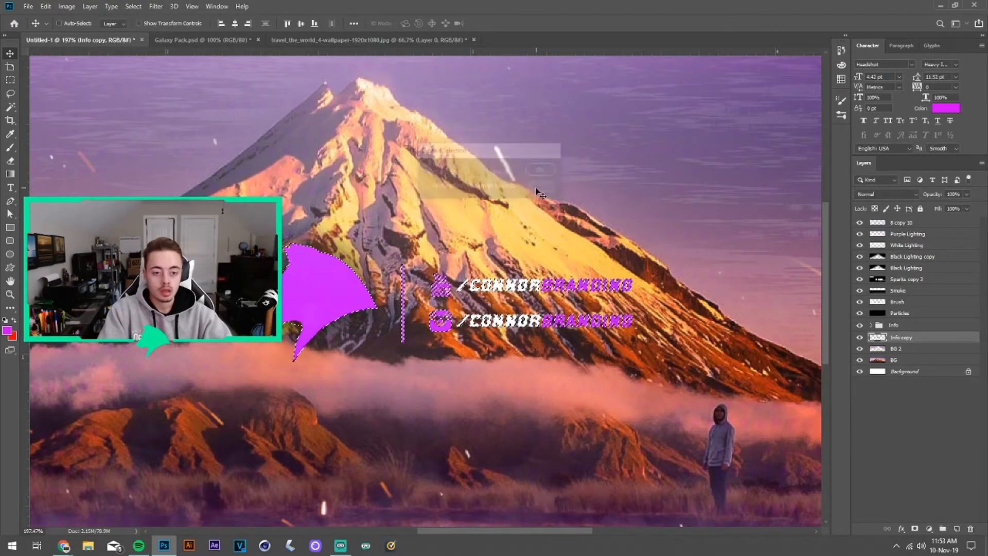
pyautogui.hotkey('ctrl', 'd')
# Open the layer style settings of the Info group and enable a Drop Shadow on it.
pyautogui.scroll(-4, 519, 242)
pyautogui.scroll(1, 520, 242)
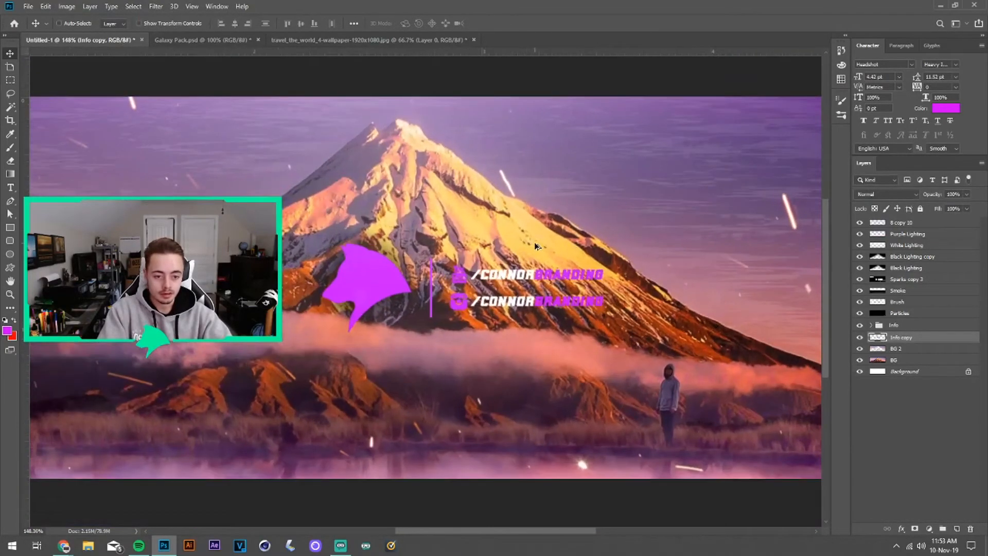
pyautogui.scroll(1, 536, 246)
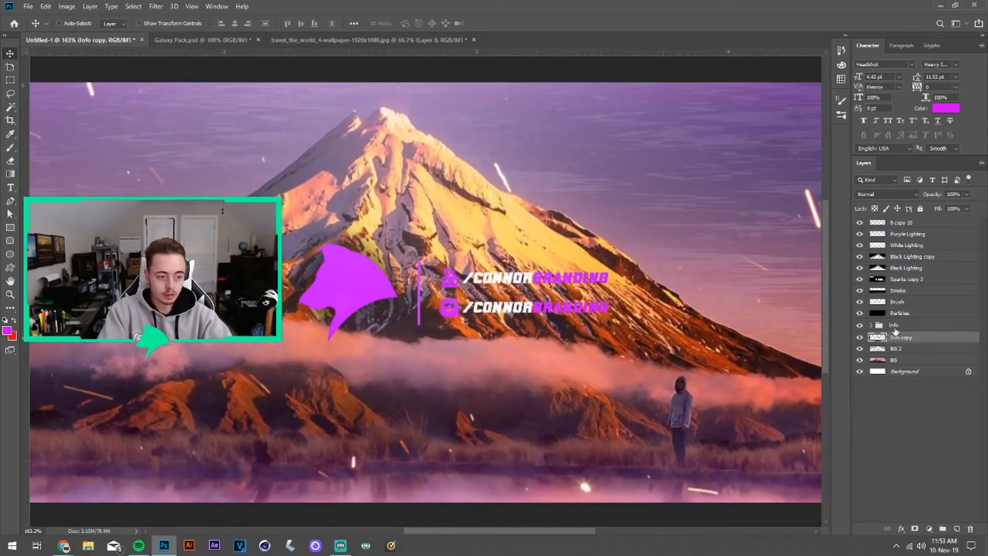
pyautogui.click(877, 326)
pyautogui.rightClick(900, 327)
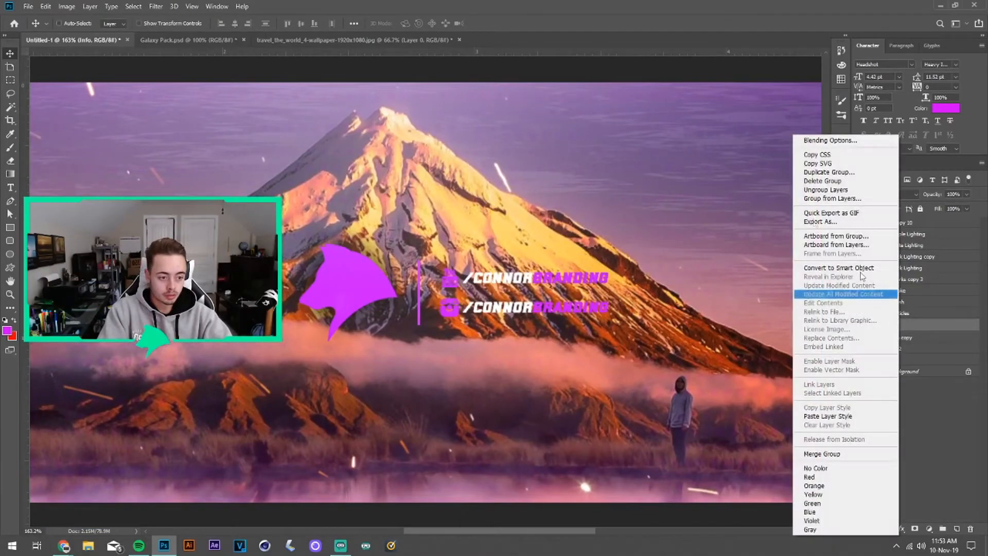
pyautogui.click(824, 142)
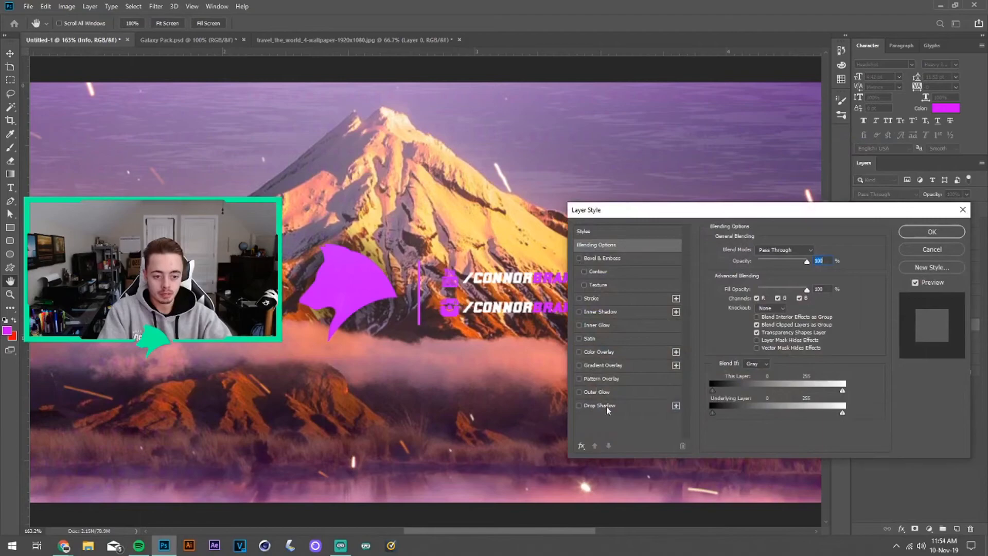
pyautogui.click(607, 407)
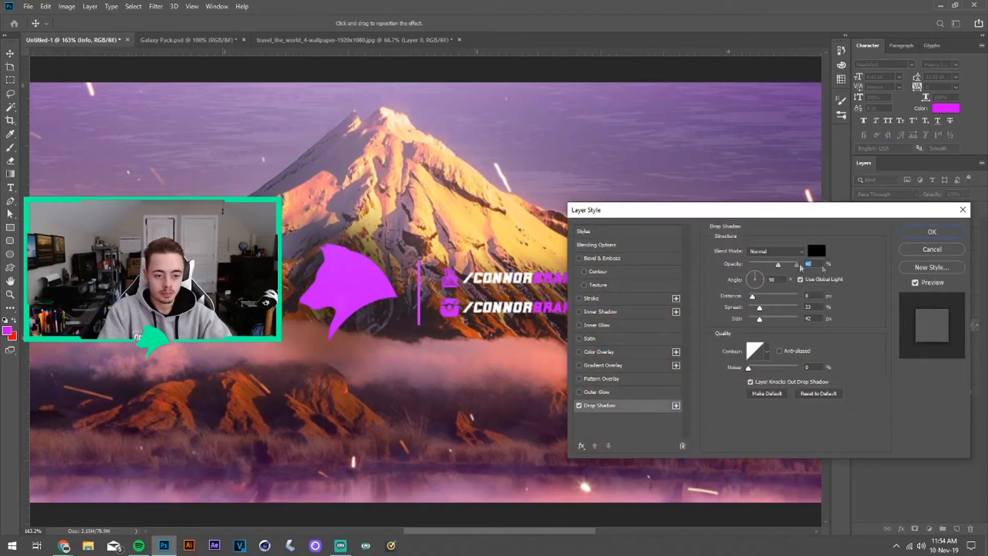
# Set the Info group's drop shadow to distance 3 px, spread 0% and size 4 px, lower its opacity, and accept the style.
pyautogui.moveTo(800, 267); pyautogui.dragTo(804, 264)
pyautogui.moveTo(752, 297)
pyautogui.mouseDown()
pyautogui.moveTo(734, 319)
pyautogui.moveTo(750, 298)
pyautogui.mouseUp()
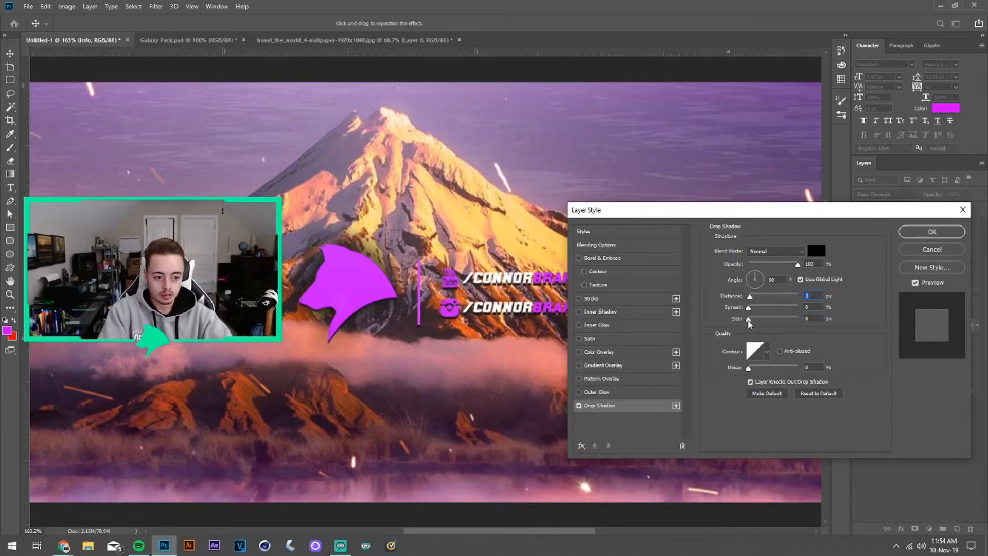
pyautogui.moveTo(748, 319); pyautogui.dragTo(752, 324)
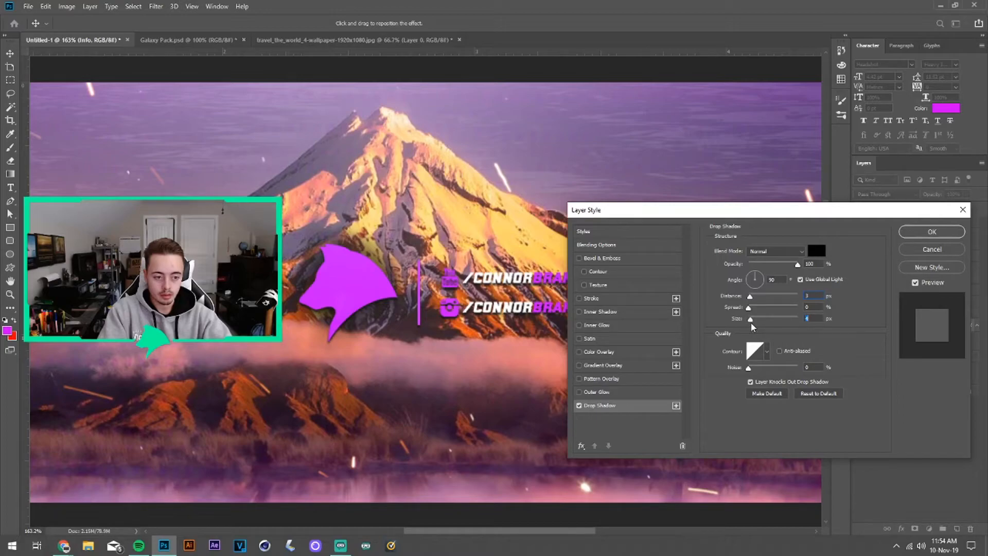
pyautogui.moveTo(797, 263); pyautogui.dragTo(771, 269)
pyautogui.click(932, 231)
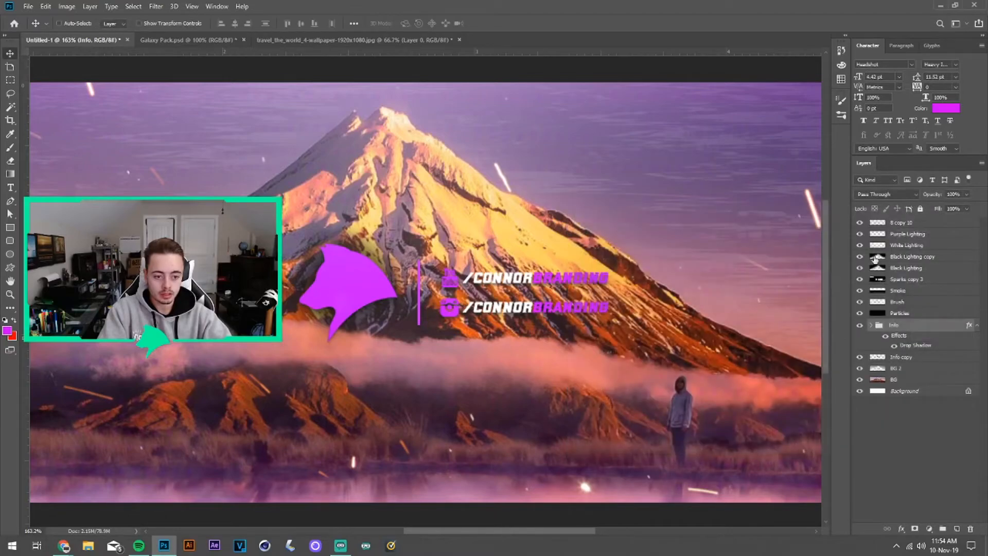
pyautogui.click(977, 325)
# Group Info together with its merged copy and centre the new group on the whole canvas, clearing the selection.
pyautogui.hotkey('ctrl', '0')
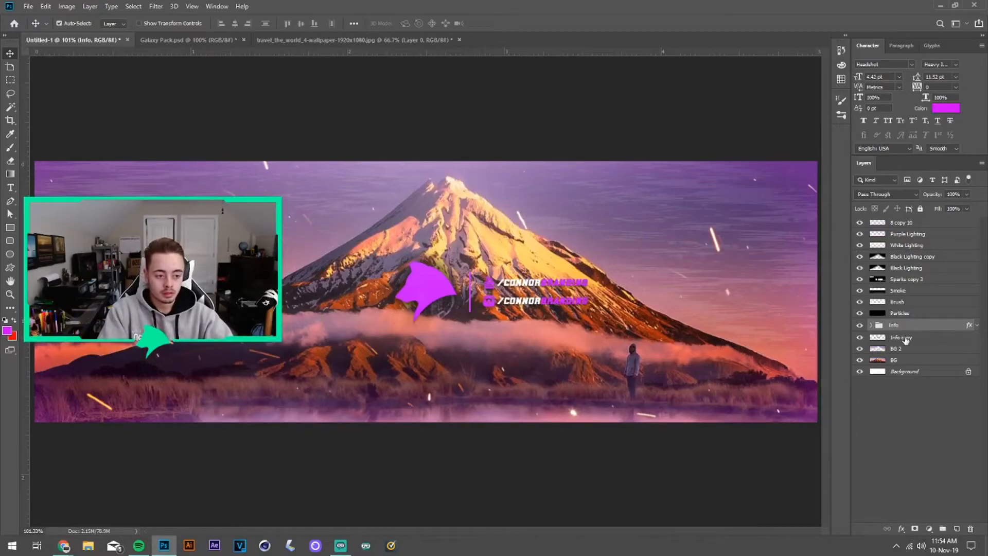
pyautogui.click(905, 340)
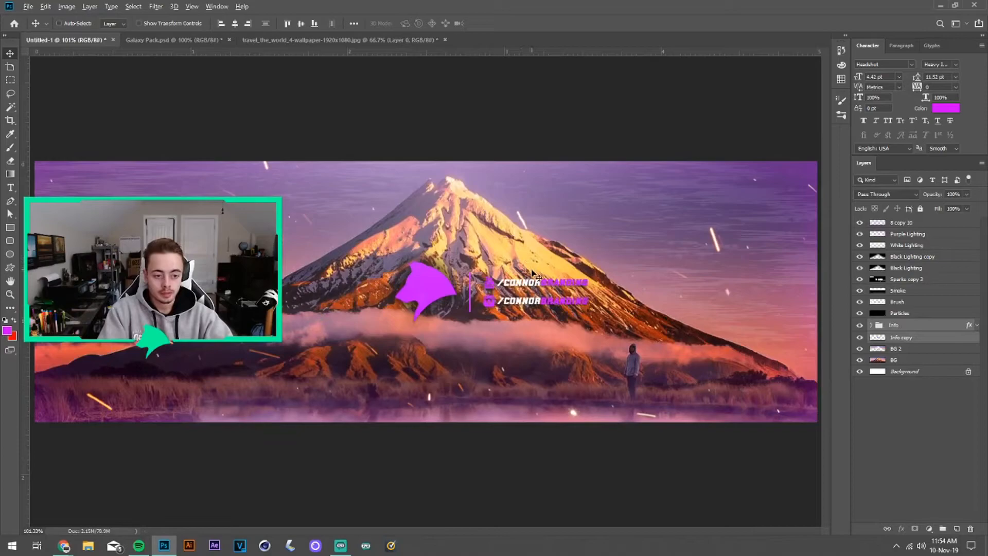
pyautogui.hotkey('ctrl', 'g')
pyautogui.hotkey('ctrl', 'a')
pyautogui.click(287, 24)
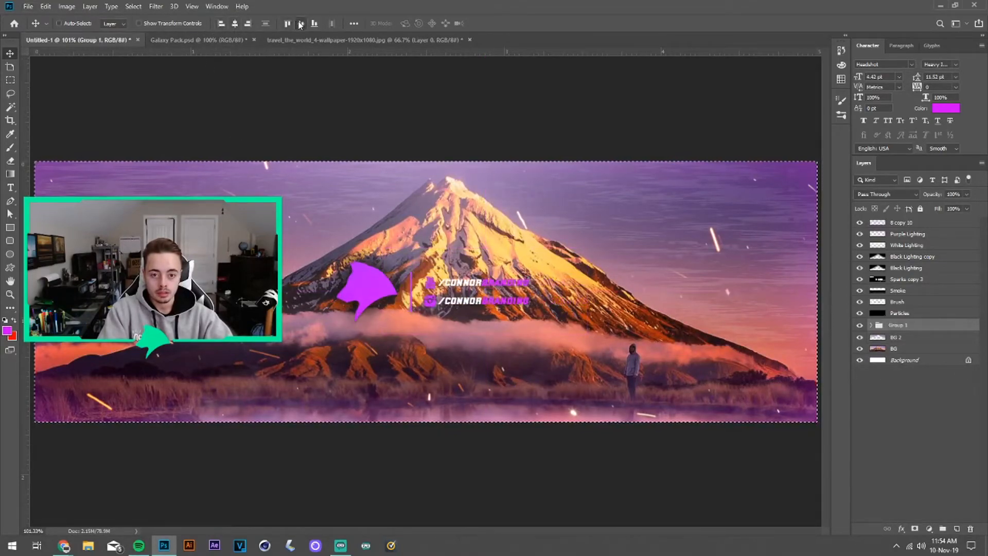
pyautogui.hotkey('ctrl', 'd')
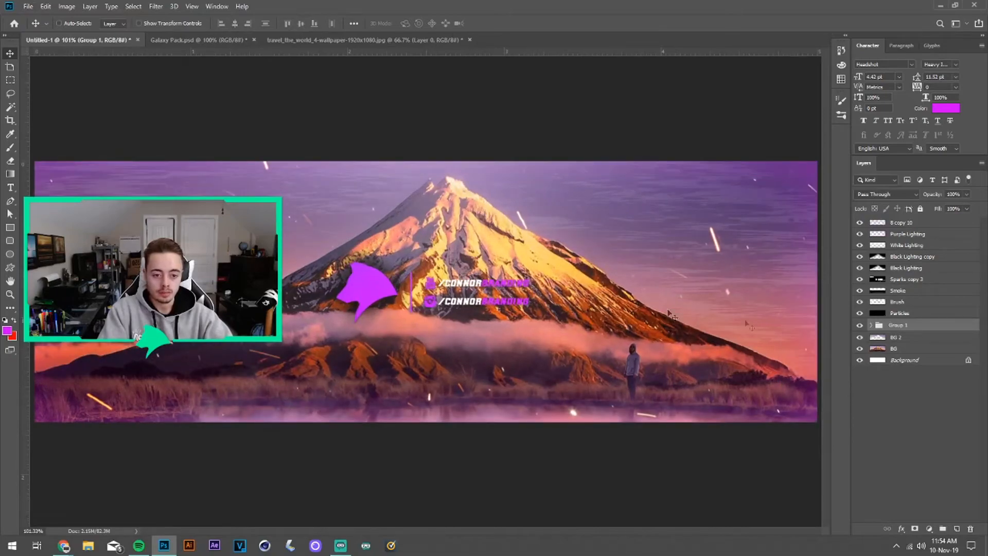
# Delete the merged Info copy layer inside the new group.
pyautogui.click(872, 326)
pyautogui.click(904, 339)
pyautogui.click(908, 353)
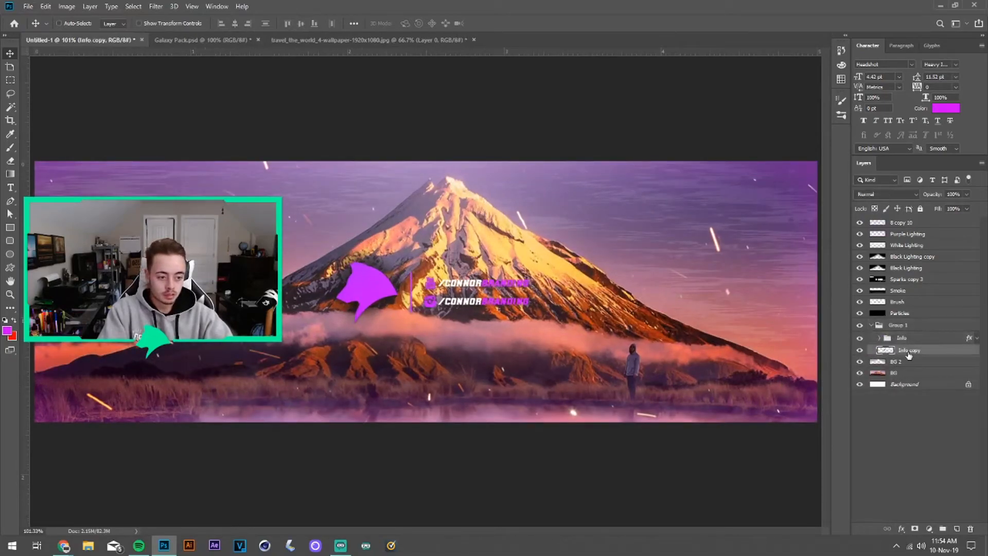
pyautogui.press('Delete')
# Scale the Social Media group inside Info up to about 118%.
pyautogui.click(880, 338)
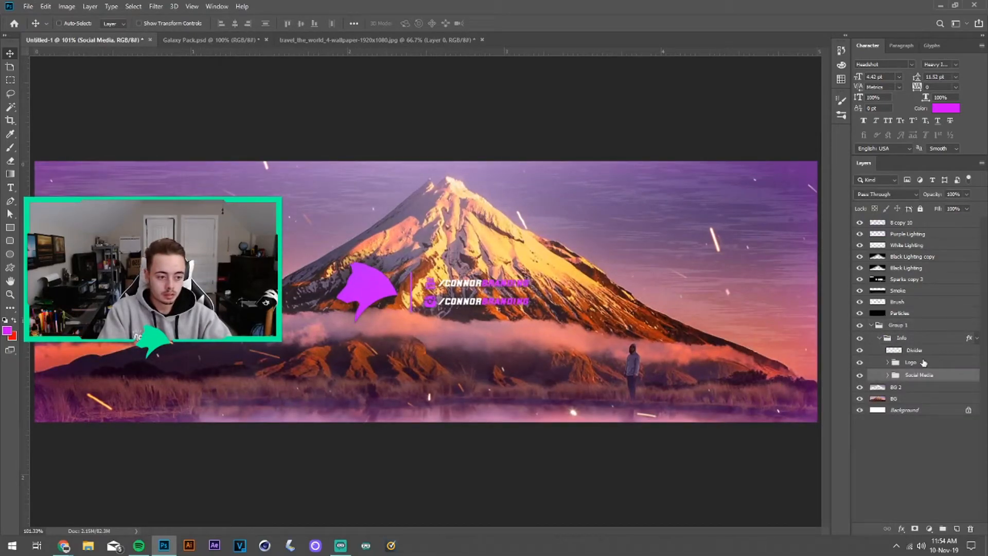
pyautogui.hotkey('ctrl', 't')
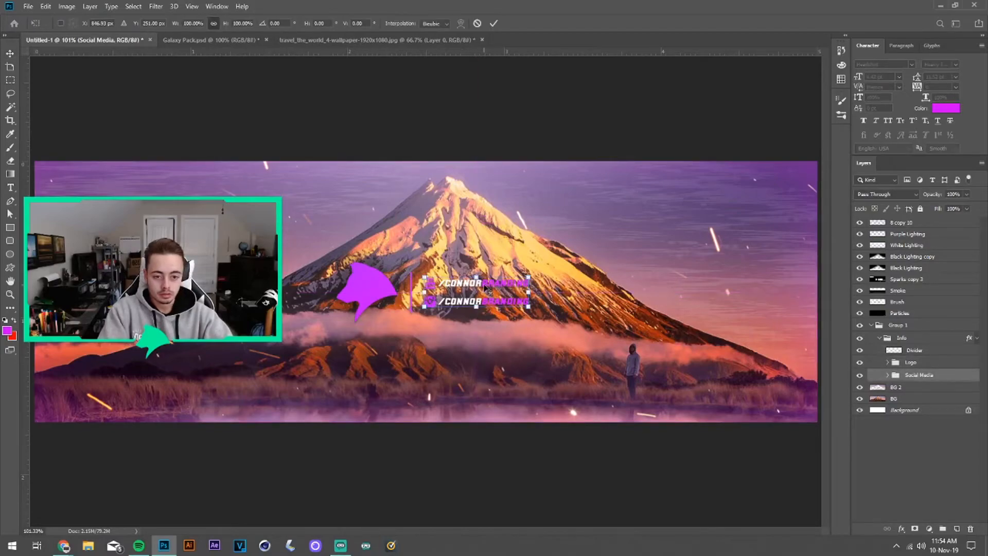
pyautogui.scroll(4, 488, 291)
pyautogui.moveTo(561, 271); pyautogui.dragTo(587, 264)
pyautogui.click(493, 24)
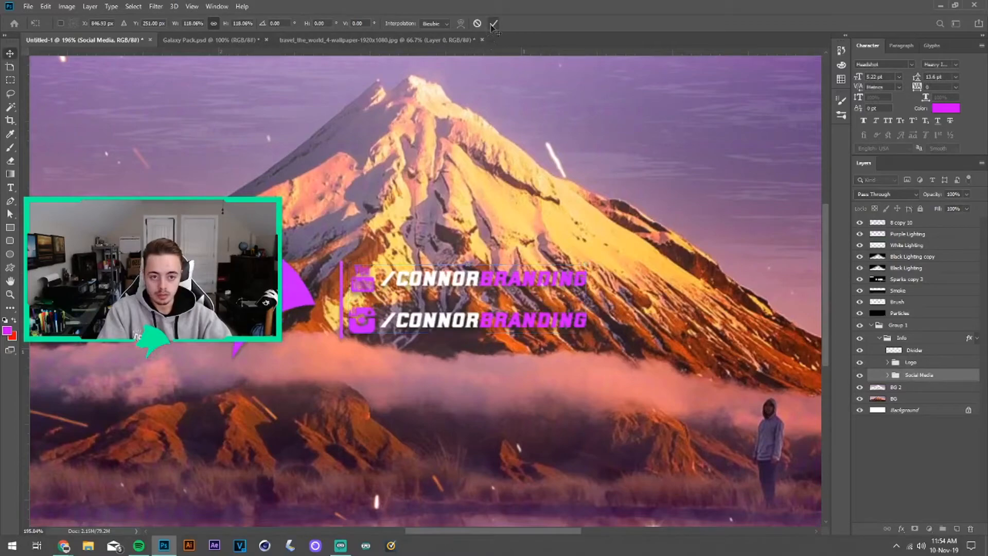
# Try to move the enlarged Social Media group as a whole away from the divider.
pyautogui.moveTo(437, 237); pyautogui.dragTo(449, 234)
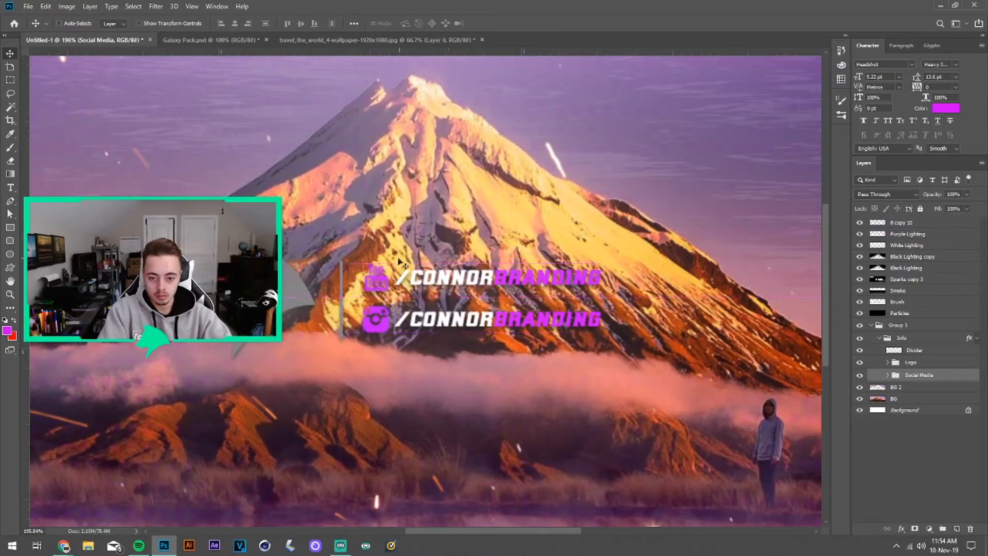
pyautogui.hotkey('ctrl', 'z')
pyautogui.click(427, 272)
pyautogui.click(483, 210)
pyautogui.click(391, 278)
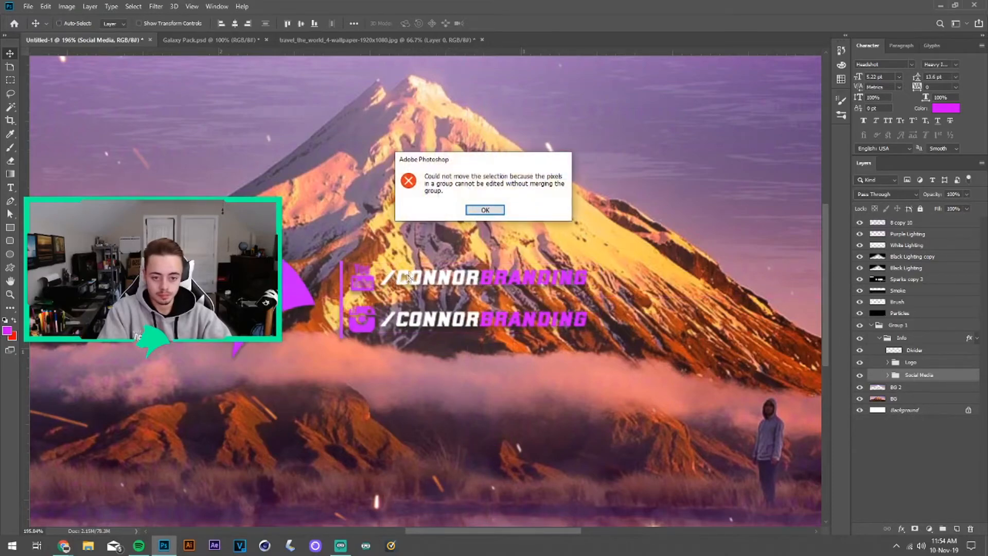
pyautogui.click(483, 210)
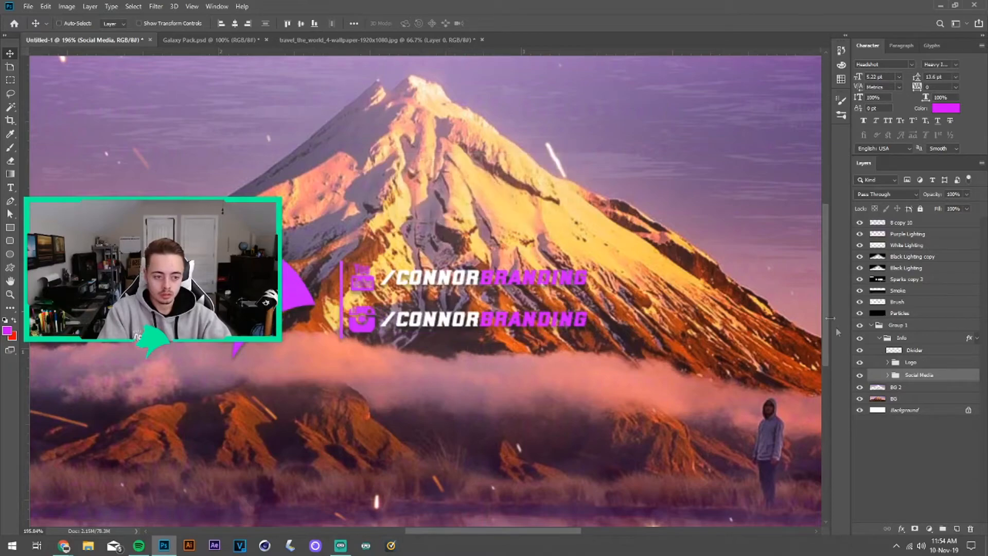
# Move all four icon and handle layers in Social Media 0.060 in away from the divider so both gaps match, and collapse the groups.
pyautogui.click(887, 376)
pyautogui.click(927, 387)
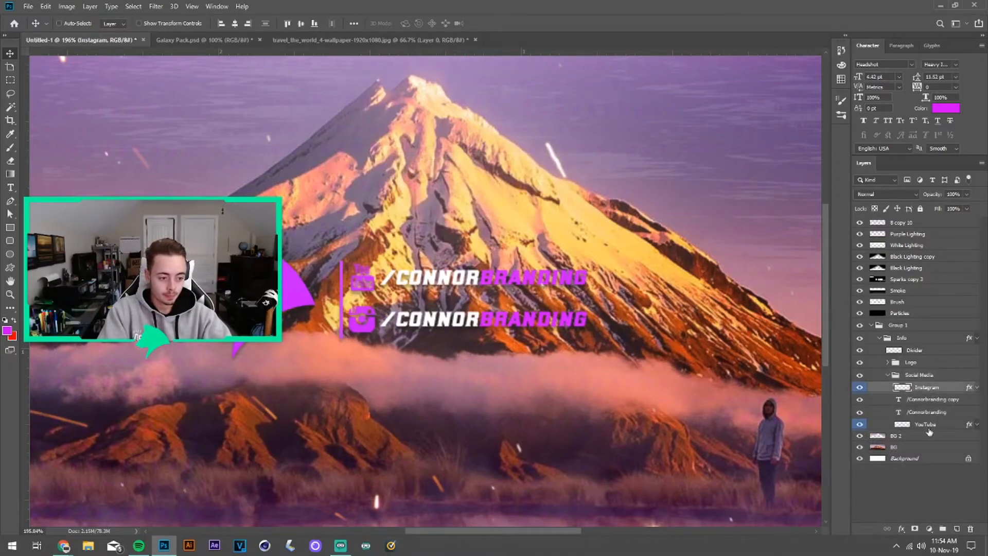
pyautogui.keyDown('shift'); pyautogui.click(925, 424); pyautogui.keyUp('shift')
pyautogui.moveTo(533, 312); pyautogui.dragTo(551, 311)
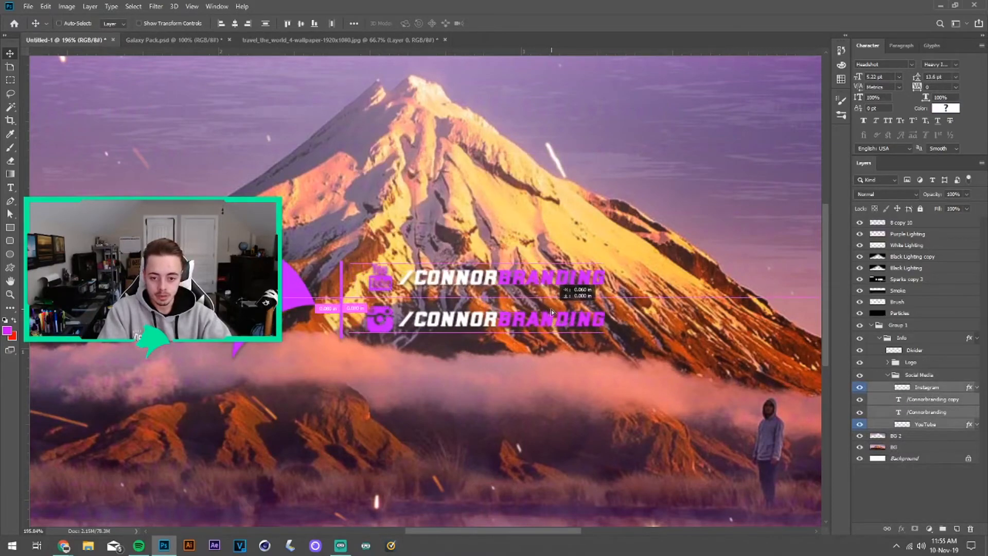
pyautogui.click(887, 375)
pyautogui.click(879, 338)
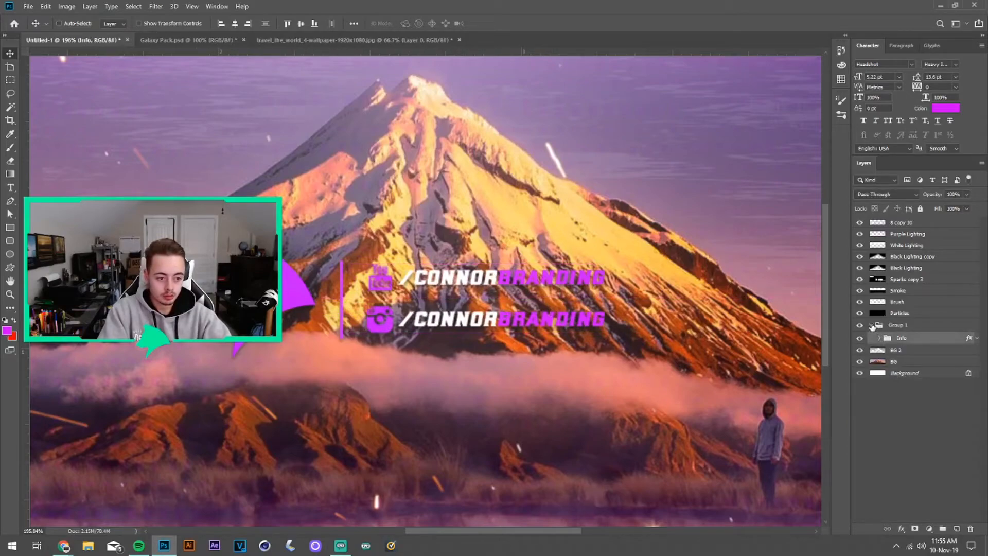
pyautogui.click(872, 326)
# Duplicate Group 1, try placing the copy beneath the original and merging it, and undo back to the plain duplicate.
pyautogui.hotkey('ctrl', 'j')
pyautogui.moveTo(910, 328); pyautogui.dragTo(878, 340)
pyautogui.hotkey('ctrl', 'e')
pyautogui.hotkey('ctrl', 'z')
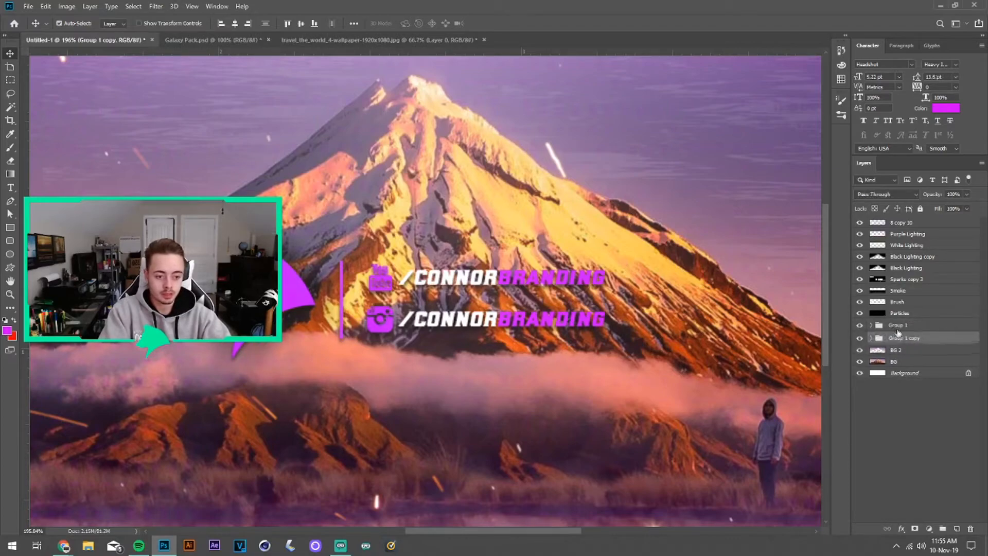
pyautogui.hotkey('ctrl', 'z')
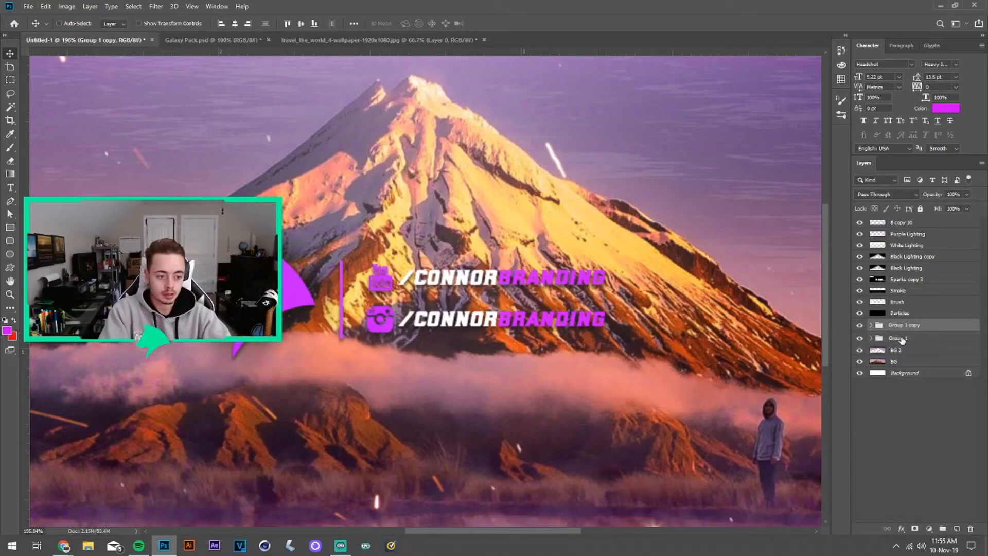
# Clear the layer style from the Info group inside Group 1 copy.
pyautogui.click(871, 326)
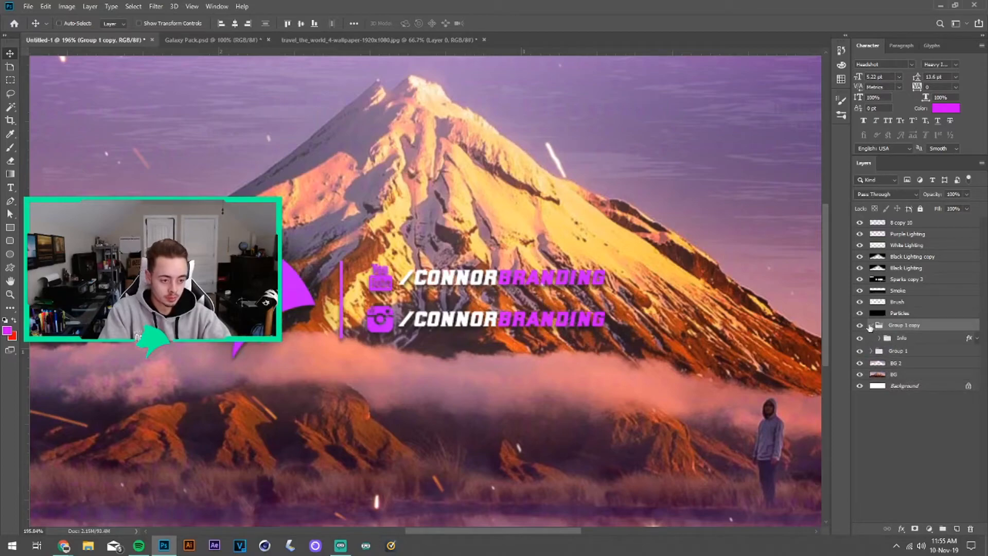
pyautogui.click(907, 343)
pyautogui.rightClick(918, 341)
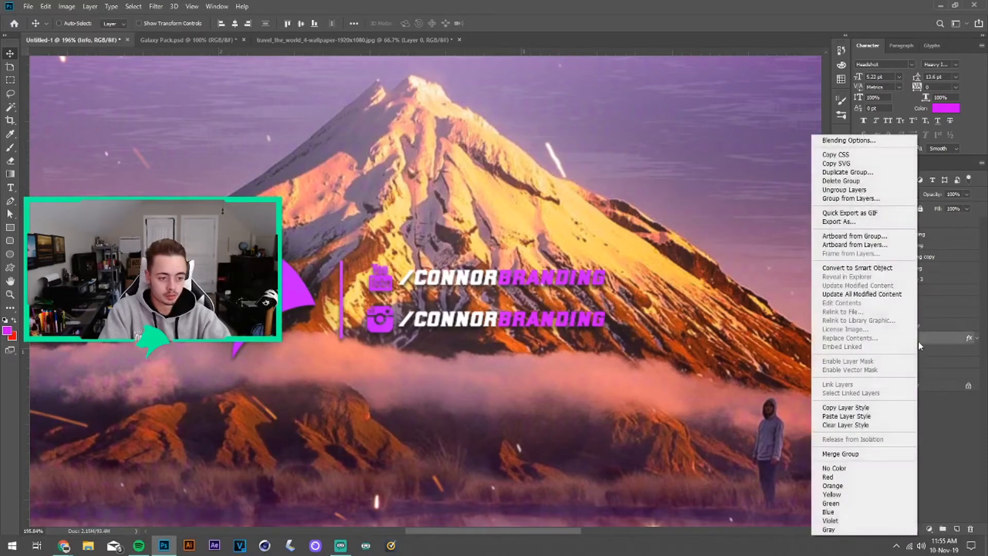
pyautogui.click(845, 425)
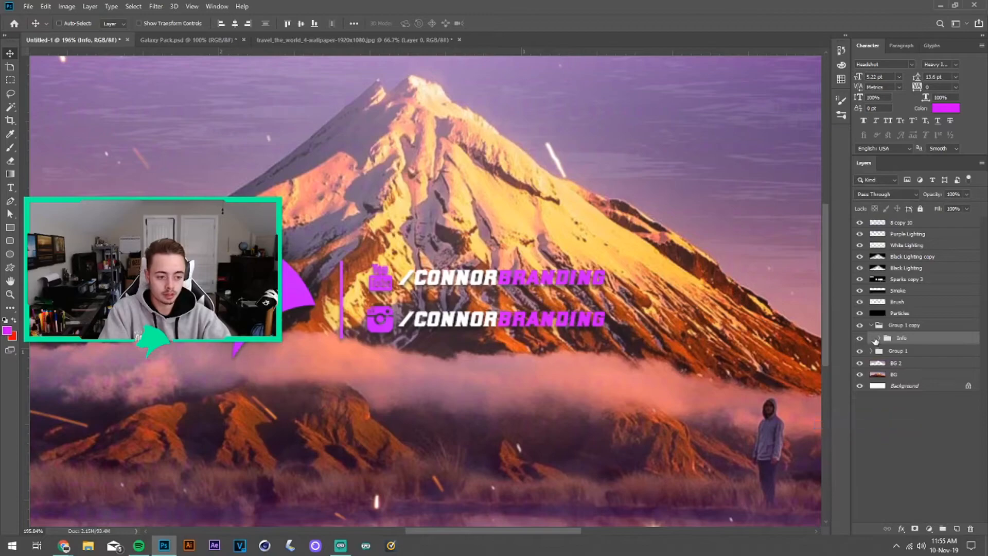
# Move Group 1 copy beneath Group 1 and merge it into a single layer.
pyautogui.click(871, 326)
pyautogui.moveTo(892, 327); pyautogui.dragTo(894, 346)
pyautogui.hotkey('ctrl', 'e')
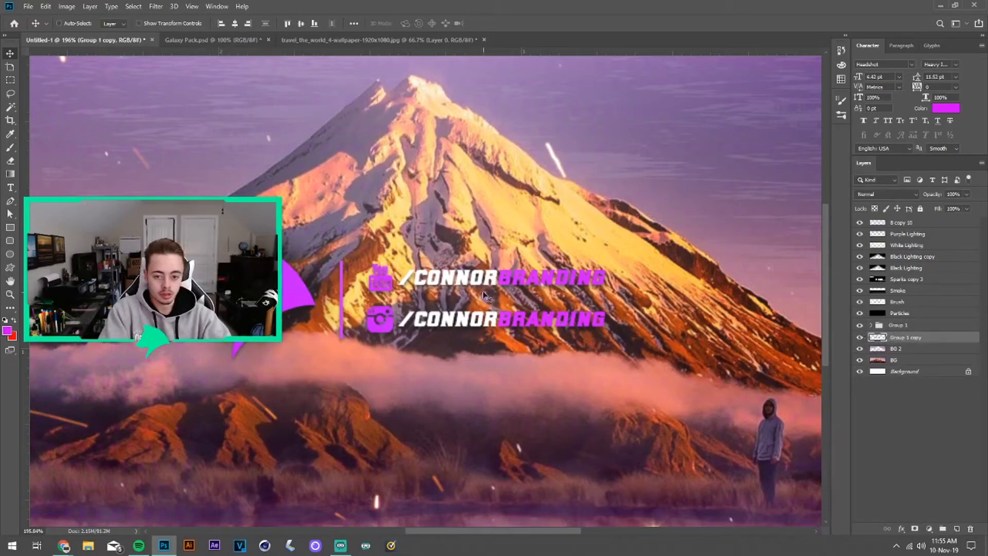
pyautogui.scroll(-1, 484, 295)
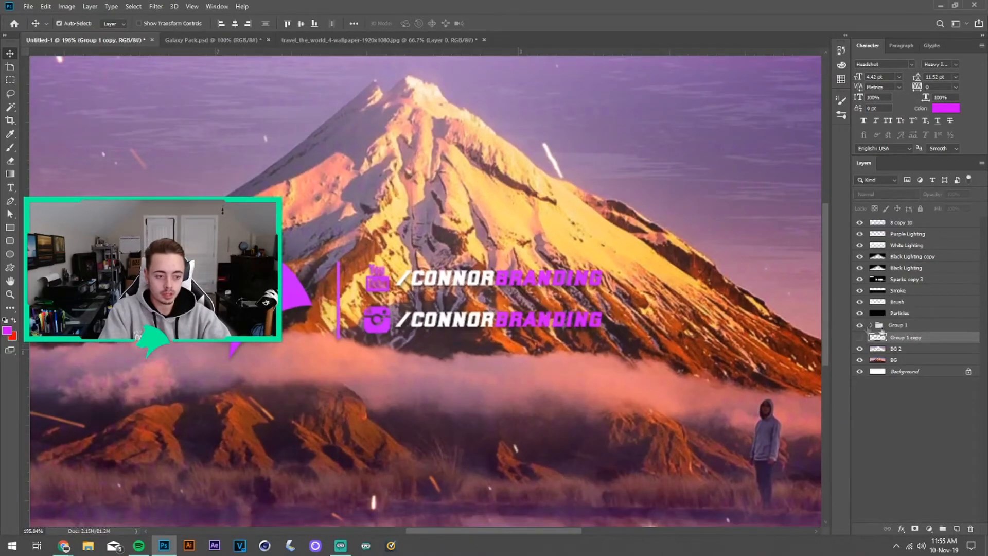
# Restore the unmerged Group 1 copy and examine its nested Info, Logo and Social Media groups for remaining layer styles.
pyautogui.moveTo(895, 325)
pyautogui.mouseDown()
pyautogui.moveTo(906, 339)
pyautogui.moveTo(878, 330)
pyautogui.mouseUp()
pyautogui.click(871, 325)
pyautogui.click(879, 338)
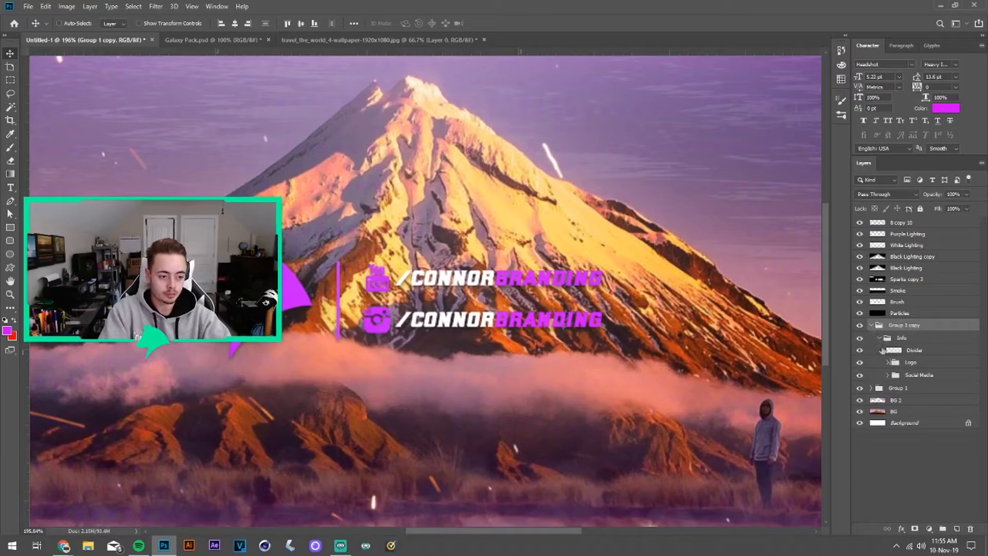
pyautogui.click(888, 362)
pyautogui.click(888, 398)
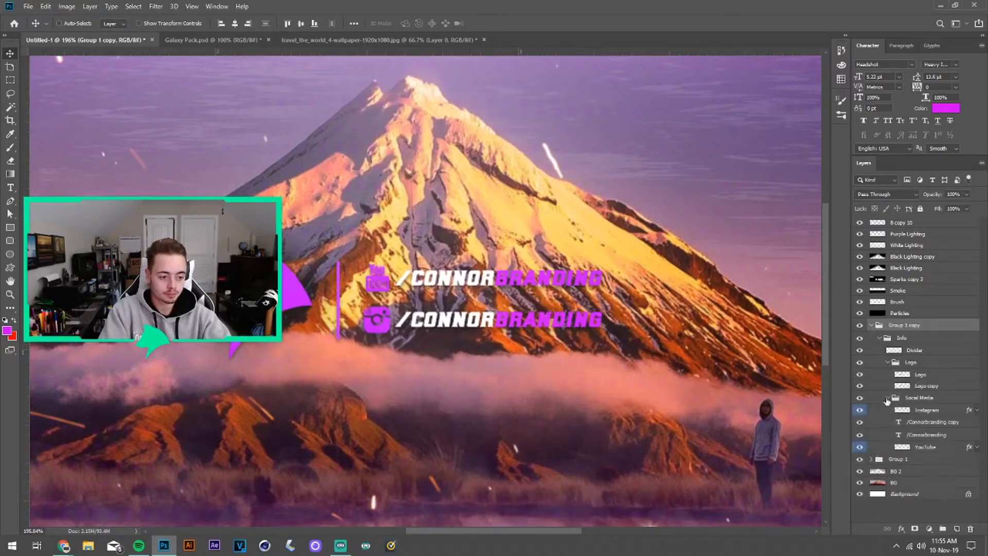
pyautogui.rightClick(921, 411)
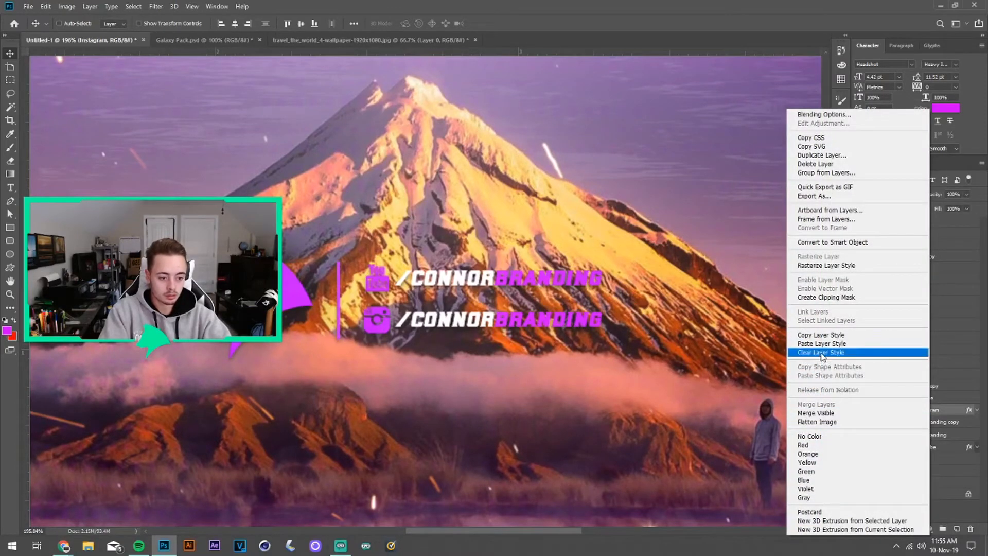
pyautogui.click(946, 409)
pyautogui.click(888, 363)
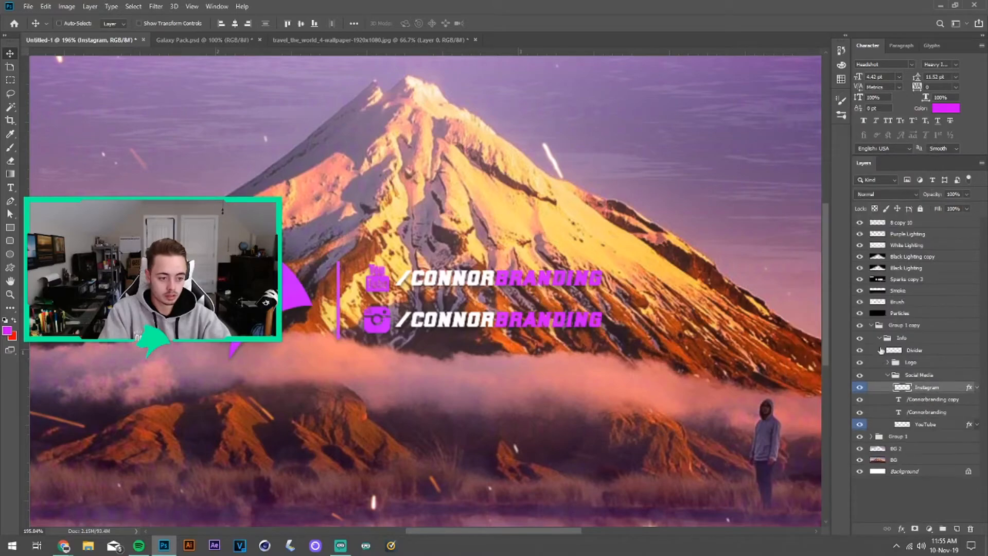
pyautogui.click(879, 337)
pyautogui.click(871, 326)
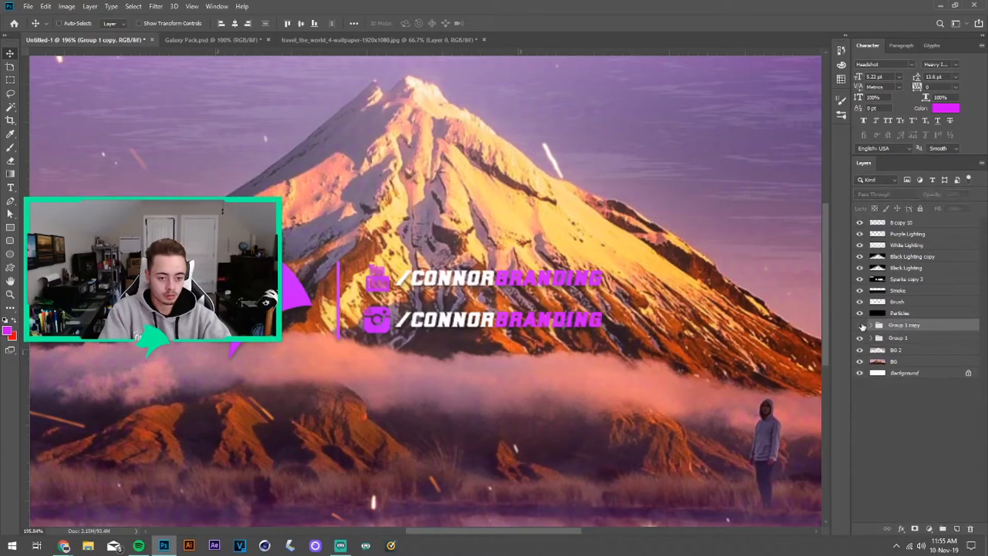
pyautogui.rightClick(904, 328)
pyautogui.click(919, 328)
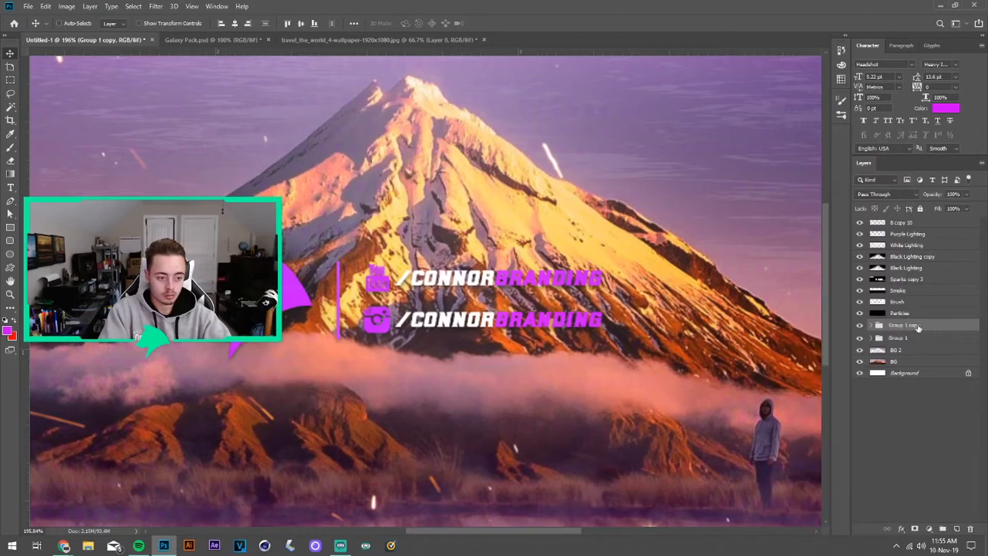
# Merge Group 1 copy with its nested groups into a single layer and place it beneath Group 1.
pyautogui.scroll(-3, 575, 309)
pyautogui.hotkey('ctrl', 'a')
pyautogui.click(872, 326)
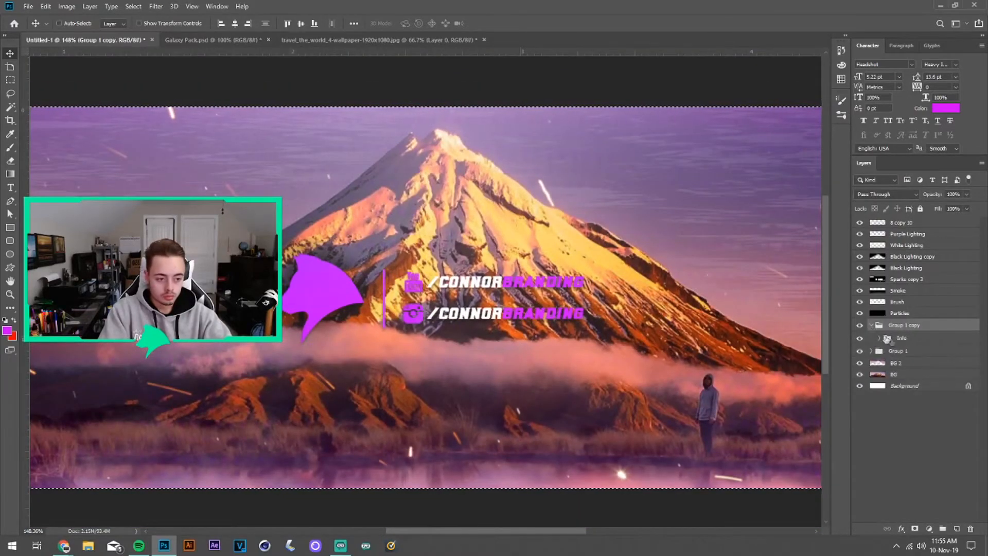
pyautogui.click(889, 340)
pyautogui.click(880, 339)
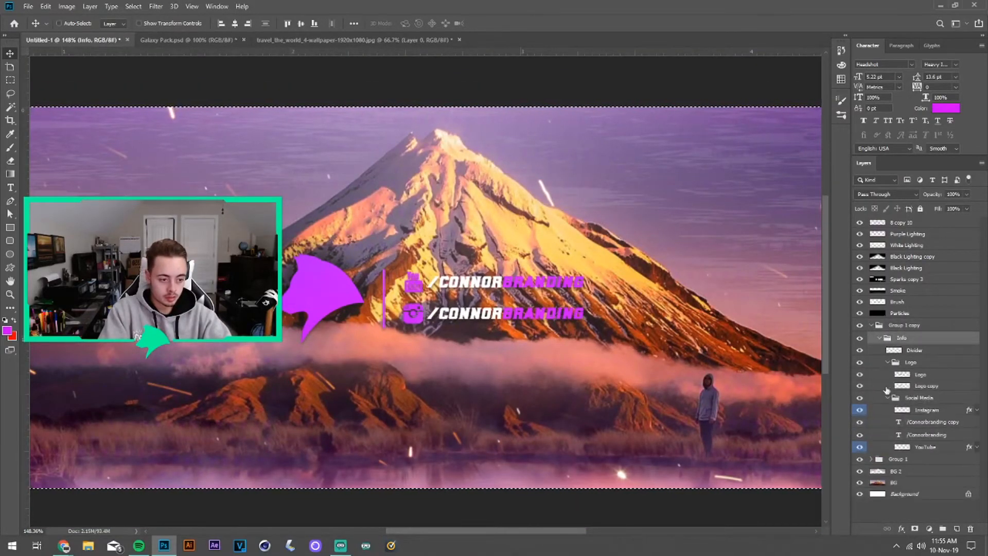
pyautogui.click(898, 386)
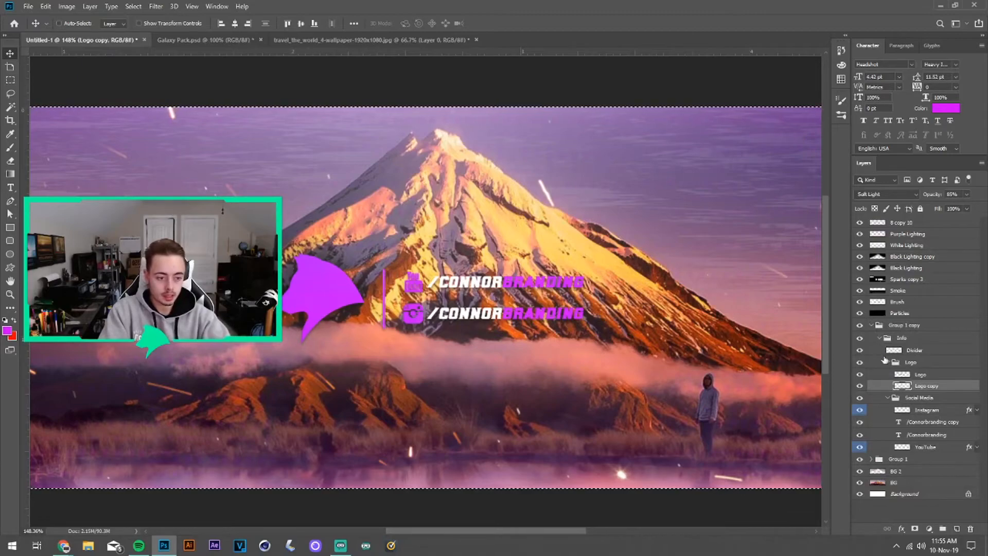
pyautogui.click(888, 362)
pyautogui.click(880, 338)
pyautogui.click(871, 325)
pyautogui.hotkey('ctrl', 'e')
pyautogui.moveTo(906, 325); pyautogui.dragTo(901, 342)
# Load the outline of the merged Group 1 copy as a selection and expand it by 10 pixels.
pyautogui.scroll(-1, 553, 310)
pyautogui.keyDown('ctrl'); pyautogui.click(875, 338); pyautogui.keyUp('ctrl')
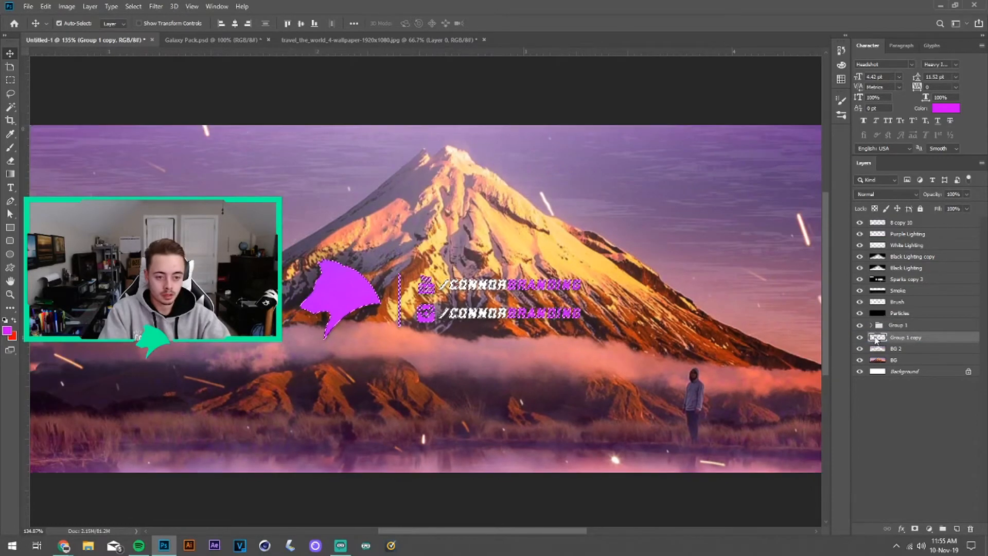
pyautogui.click(133, 7)
pyautogui.moveTo(170, 152)
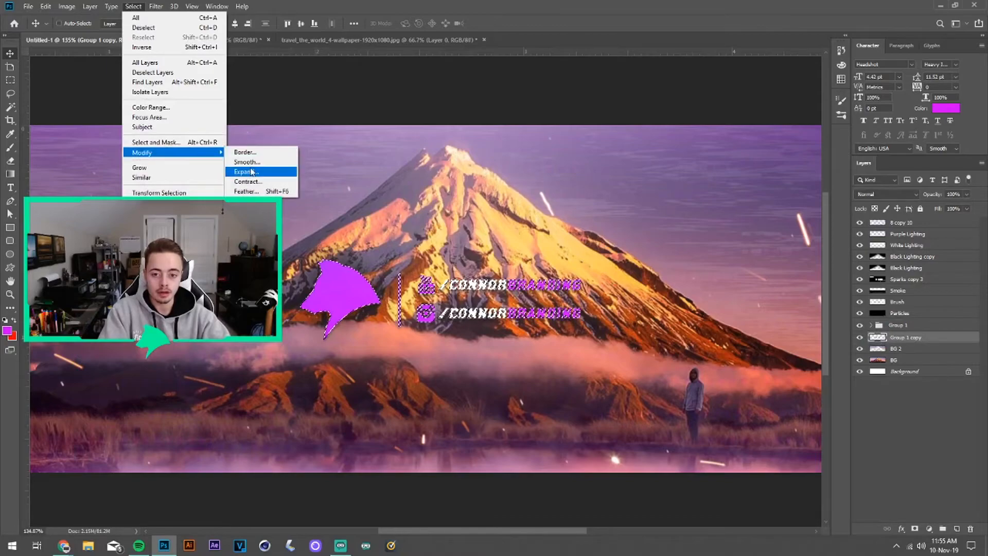
pyautogui.click(245, 172)
pyautogui.write('10')
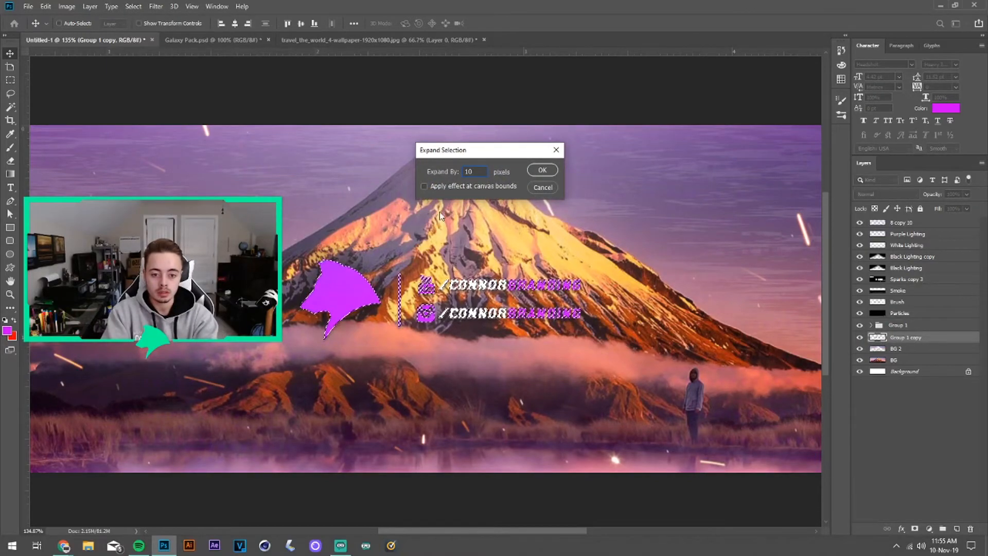
pyautogui.press('Return')
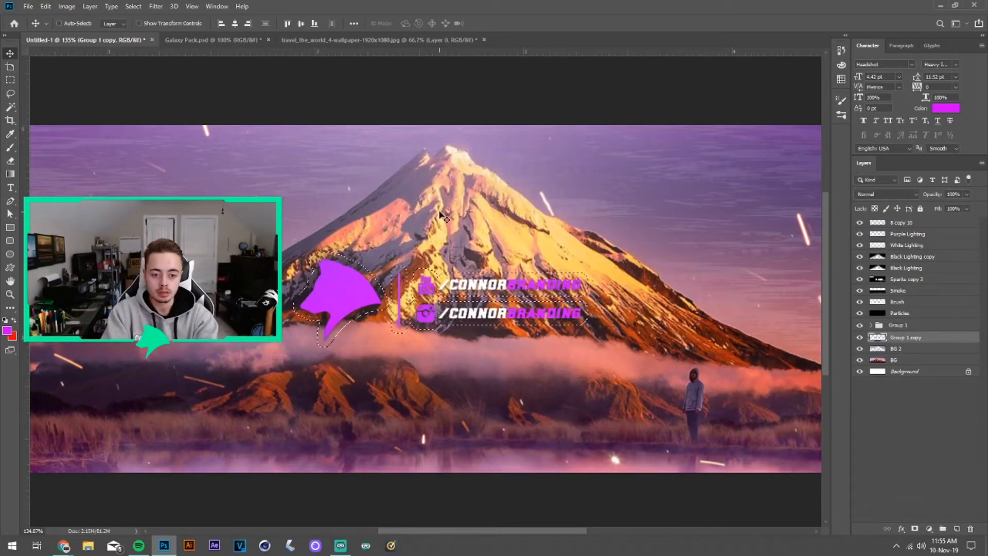
# Copy the area of the BG layer inside the expanded selection to a new layer.
pyautogui.scroll(-3, 440, 215)
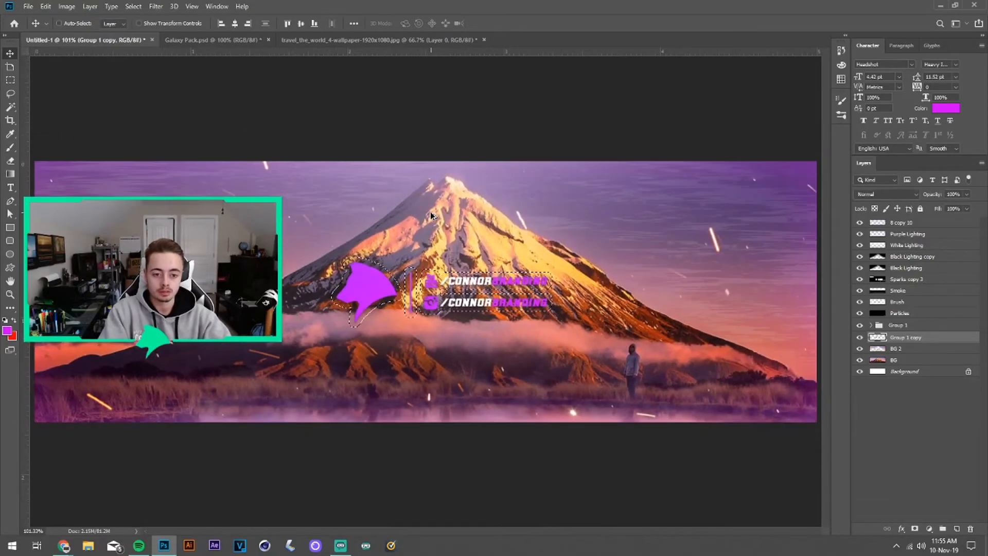
pyautogui.click(898, 359)
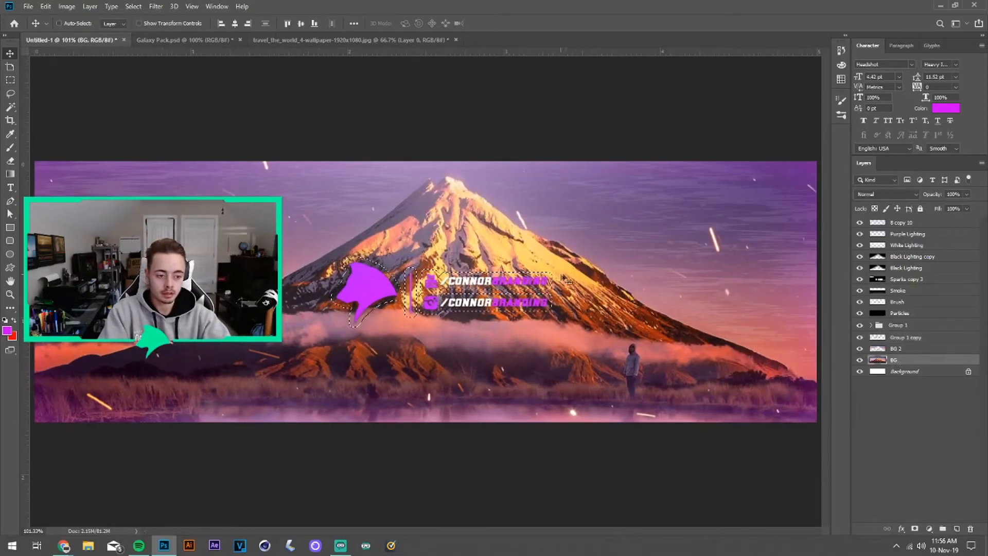
pyautogui.press('m')
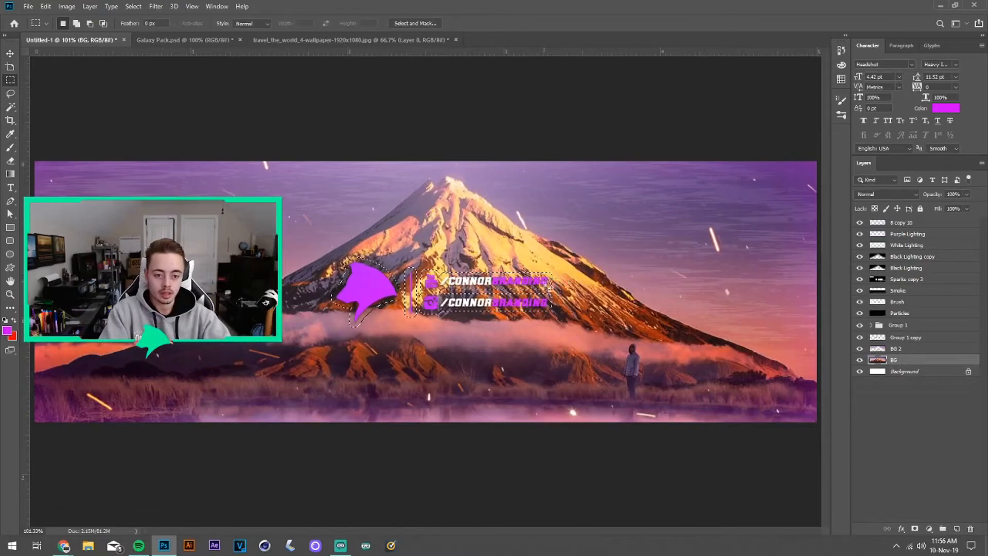
pyautogui.rightClick(543, 284)
pyautogui.click(563, 353)
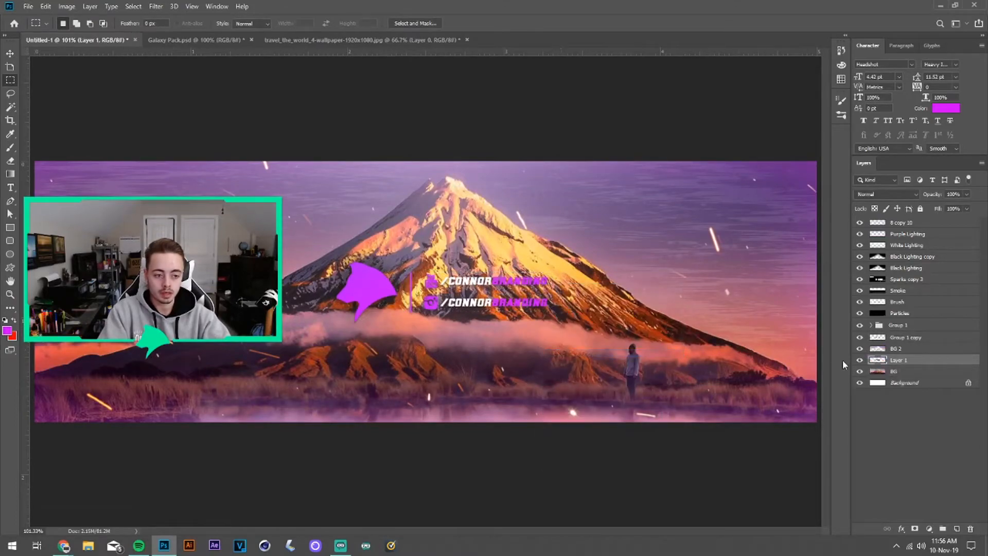
# Move Layer 1 directly beneath Group 1 and delete the merged Group 1 copy layer.
pyautogui.moveTo(906, 360); pyautogui.dragTo(906, 334)
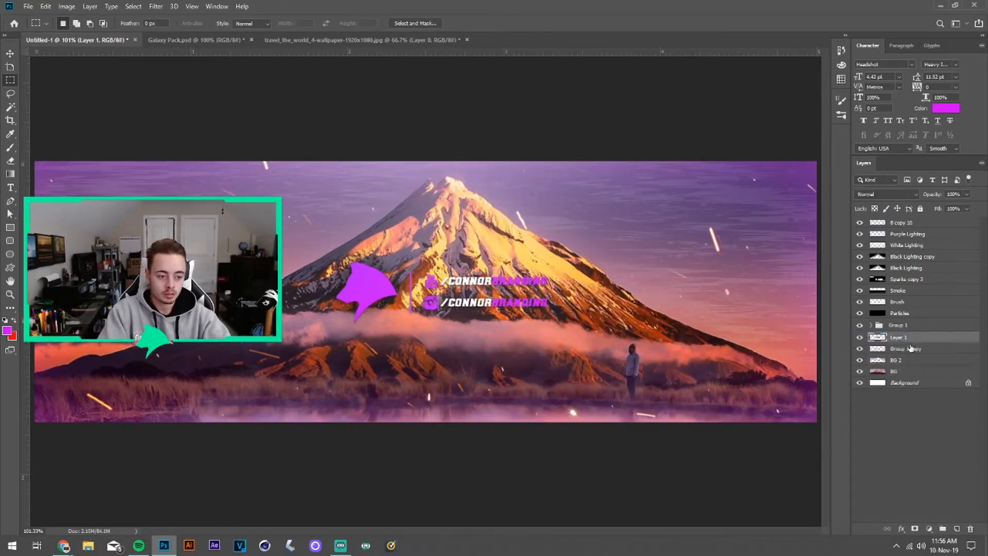
pyautogui.click(907, 352)
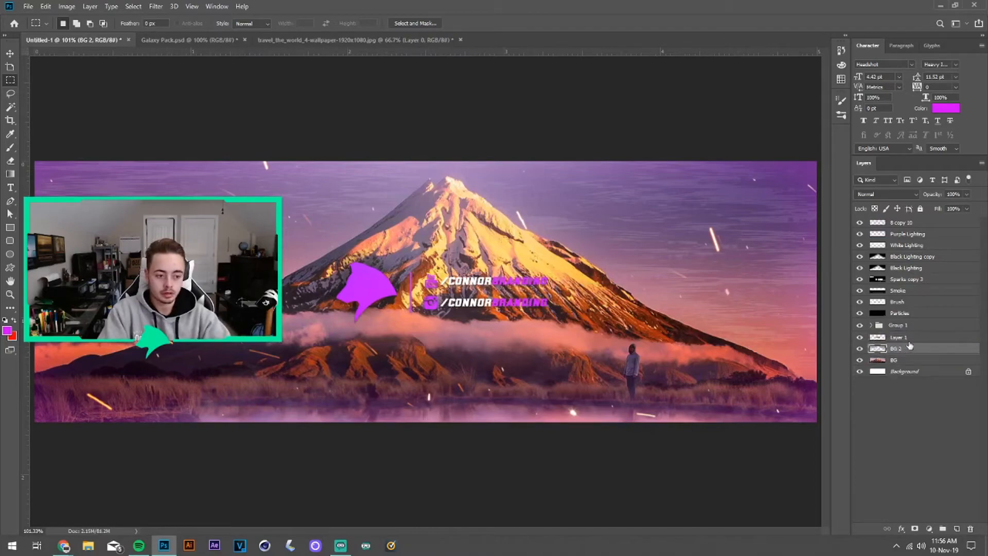
pyautogui.press('Delete')
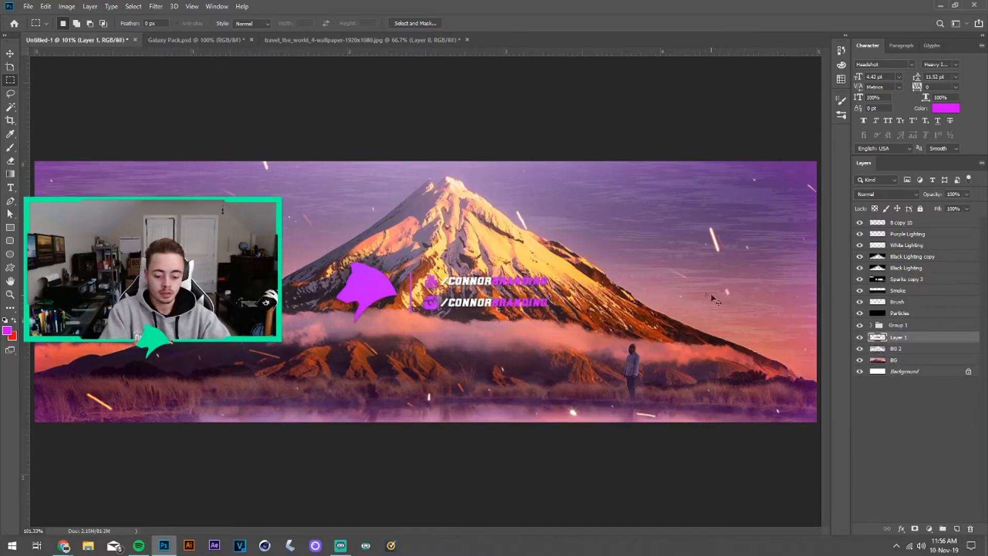
# Desaturate and darken Layer 1 with Hue/Saturation, using Saturation -100 and Lightness -21.
pyautogui.hotkey('ctrl', 'u')
pyautogui.moveTo(631, 133); pyautogui.dragTo(586, 135)
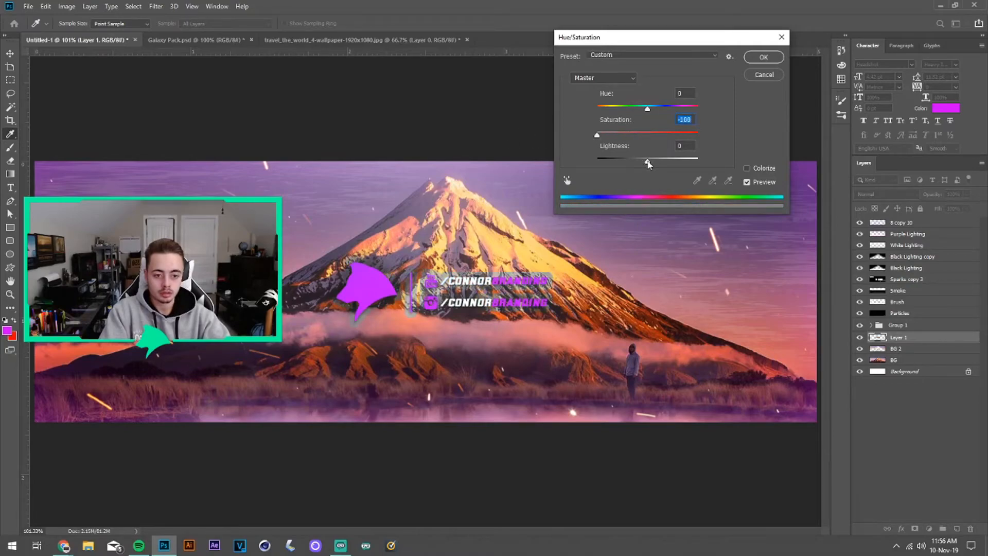
pyautogui.moveTo(645, 165)
pyautogui.mouseDown()
pyautogui.moveTo(607, 165)
pyautogui.moveTo(638, 168)
pyautogui.mouseUp()
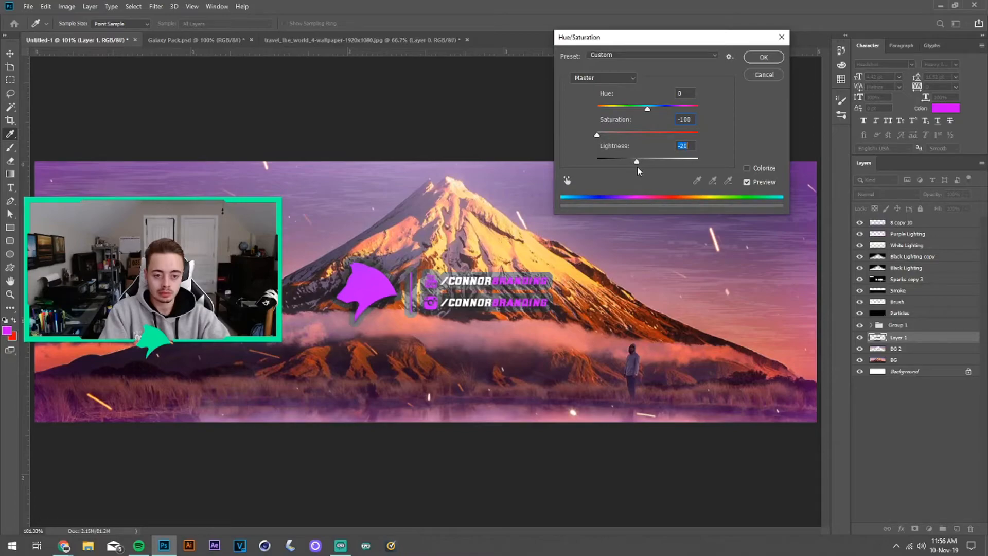
pyautogui.click(763, 57)
pyautogui.press('v')
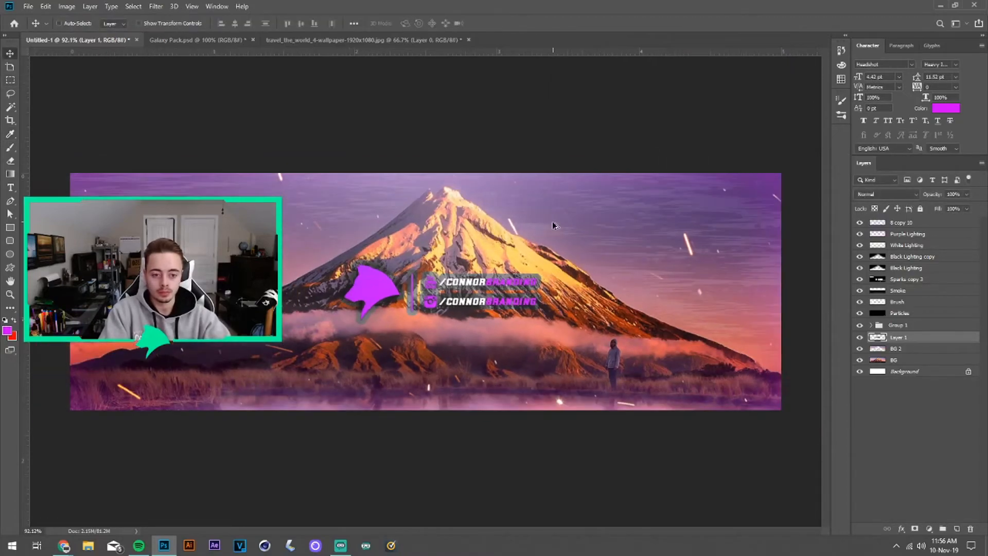
# Delete the grey outline area around the vertical divider from Layer 1 and clear the selection.
pyautogui.keyDown('alt'); pyautogui.scroll(3, 457, 301); pyautogui.keyUp('alt')
pyautogui.keyDown('alt'); pyautogui.scroll(3, 457, 301); pyautogui.keyUp('alt')
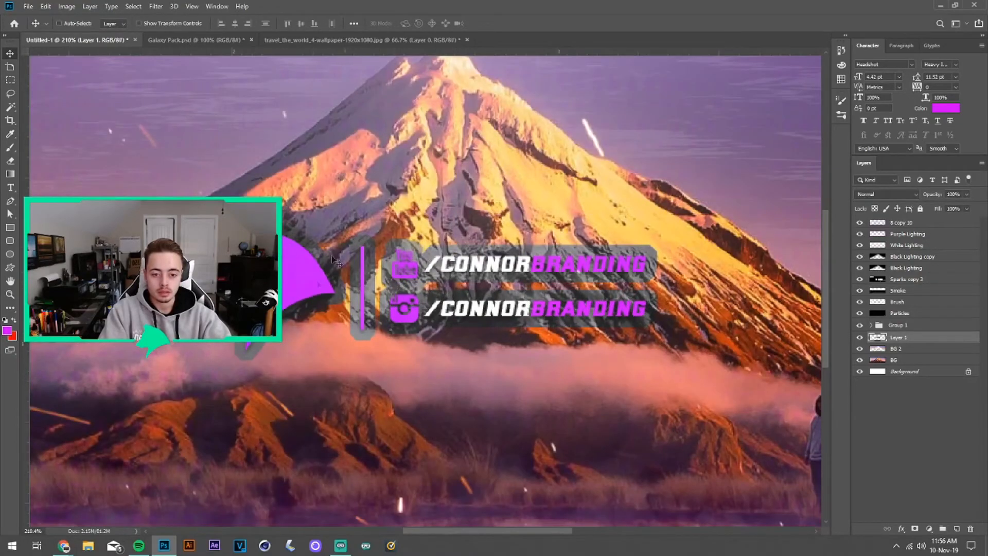
pyautogui.scroll(-1, 373, 283)
pyautogui.scroll(2, 431, 299)
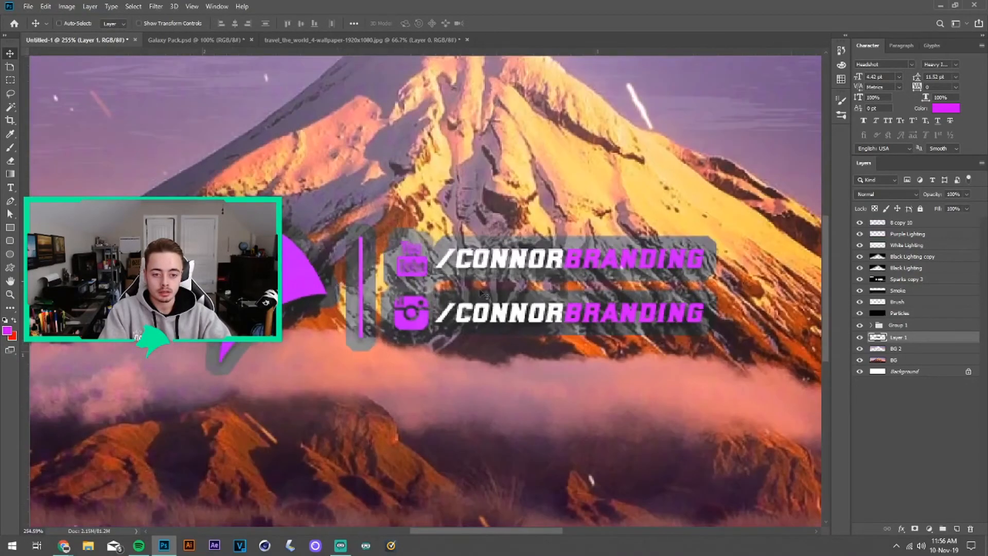
pyautogui.click(860, 337)
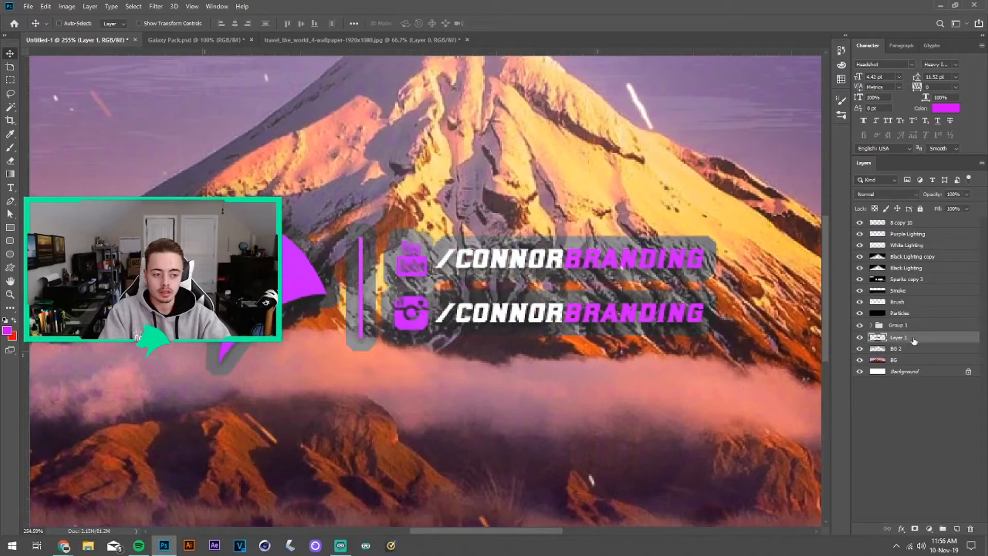
pyautogui.press('m')
pyautogui.moveTo(346, 216); pyautogui.dragTo(377, 363)
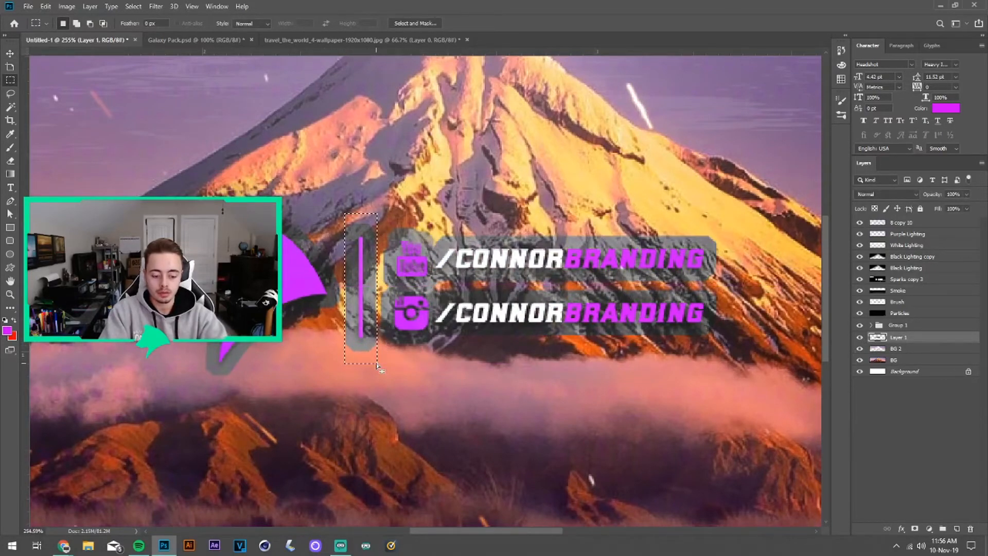
pyautogui.press('Delete')
pyautogui.hotkey('ctrl', 'd')
pyautogui.press('v')
pyautogui.hotkey('ctrl', '0')
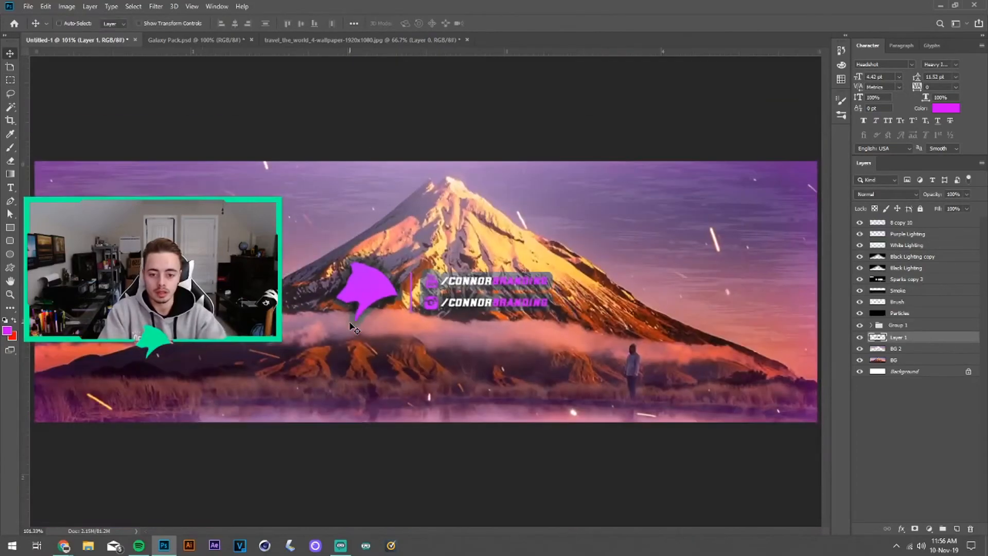
# Duplicate Layer 1 and place the copy directly beneath it.
pyautogui.scroll(-1, 429, 311)
pyautogui.scroll(1, 430, 311)
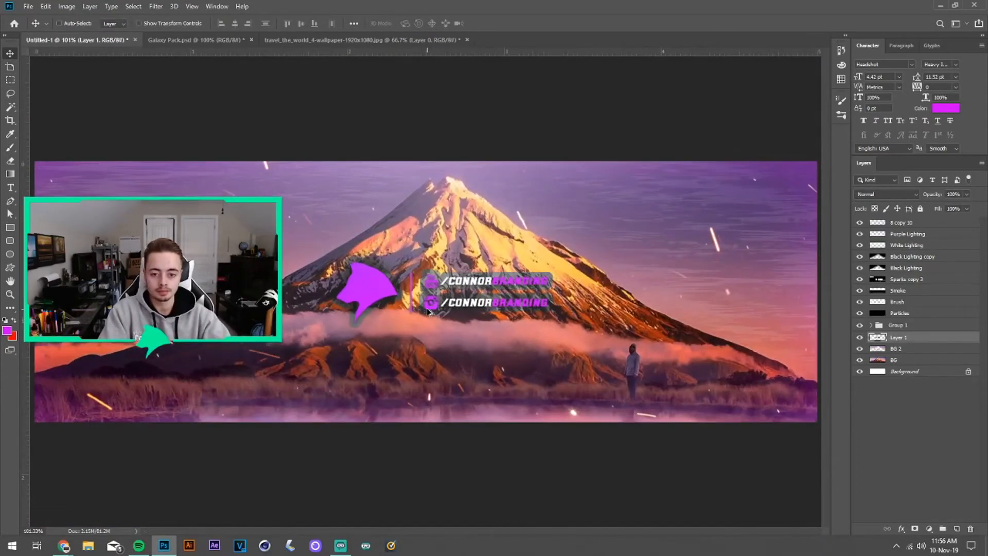
pyautogui.press('ctrl')
pyautogui.moveTo(899, 341); pyautogui.dragTo(902, 348)
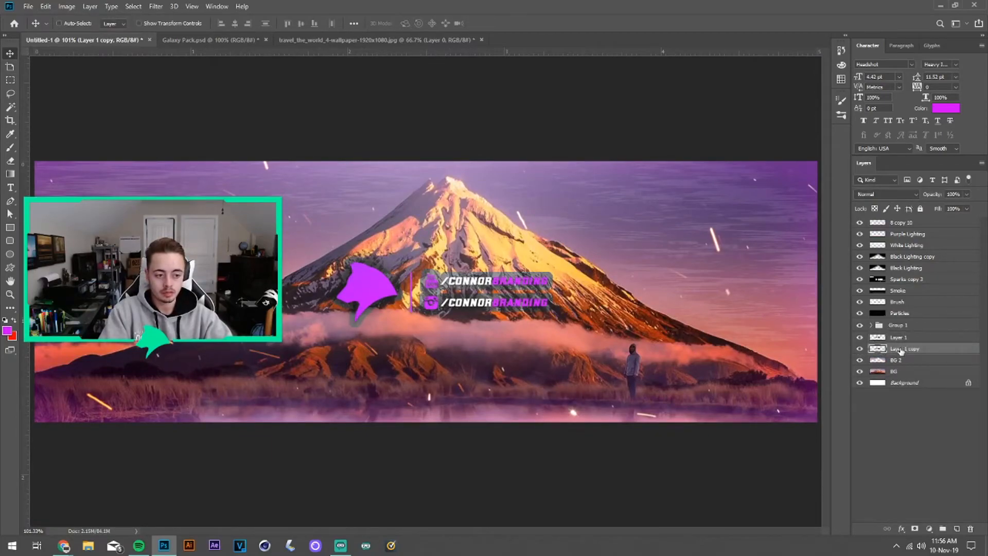
# Apply a purple Color Overlay in Normal mode to Layer 1 copy and rasterize its layer style.
pyautogui.rightClick(901, 350)
pyautogui.click(783, 115)
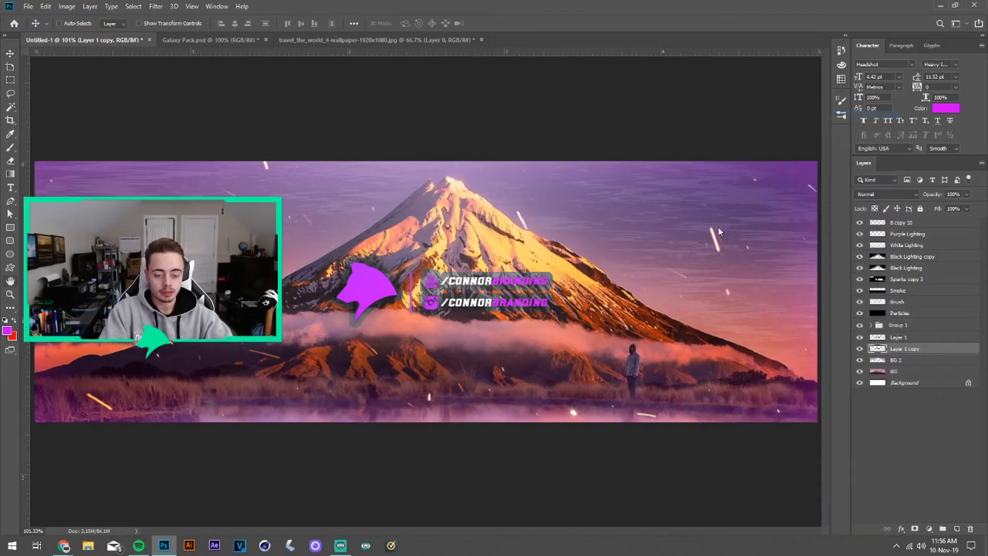
pyautogui.click(602, 352)
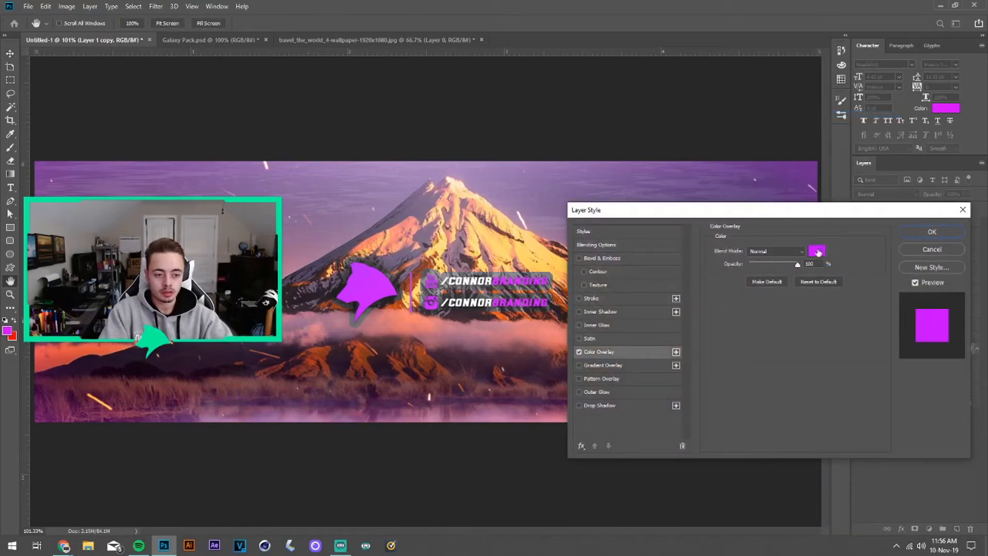
pyautogui.click(932, 232)
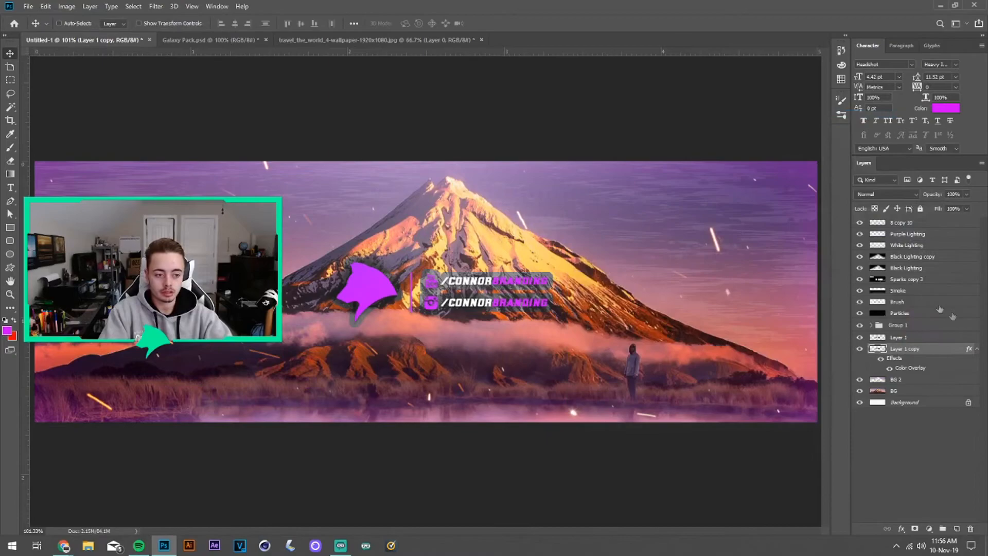
pyautogui.rightClick(951, 352)
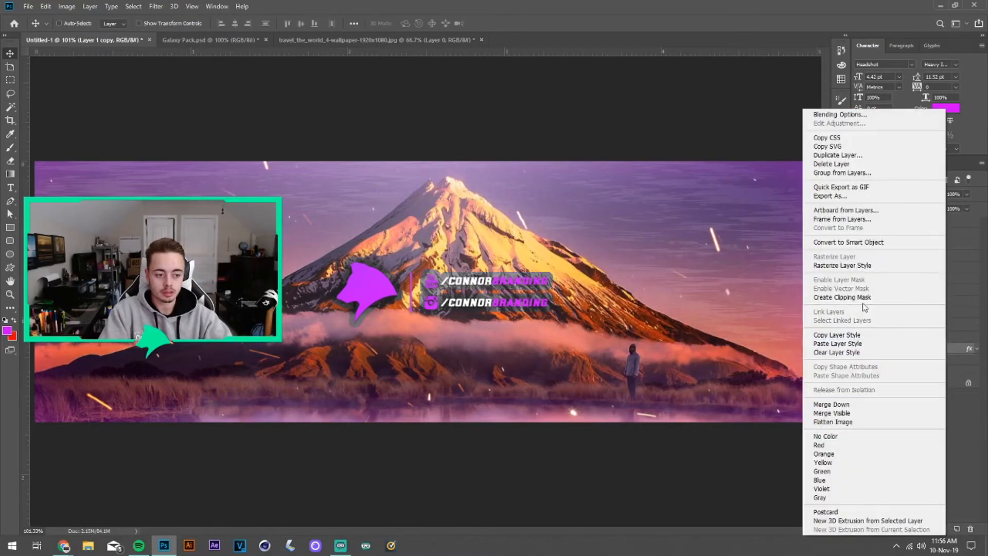
pyautogui.click(859, 267)
# Soften the purple Layer 1 copy into a glow with a Box Blur.
pyautogui.click(155, 7)
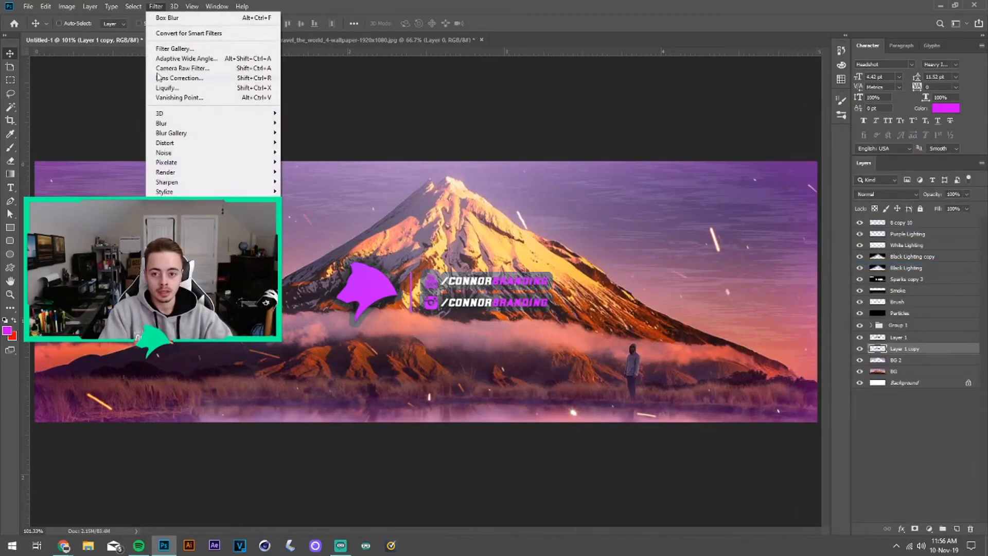
pyautogui.moveTo(191, 124)
pyautogui.click(301, 152)
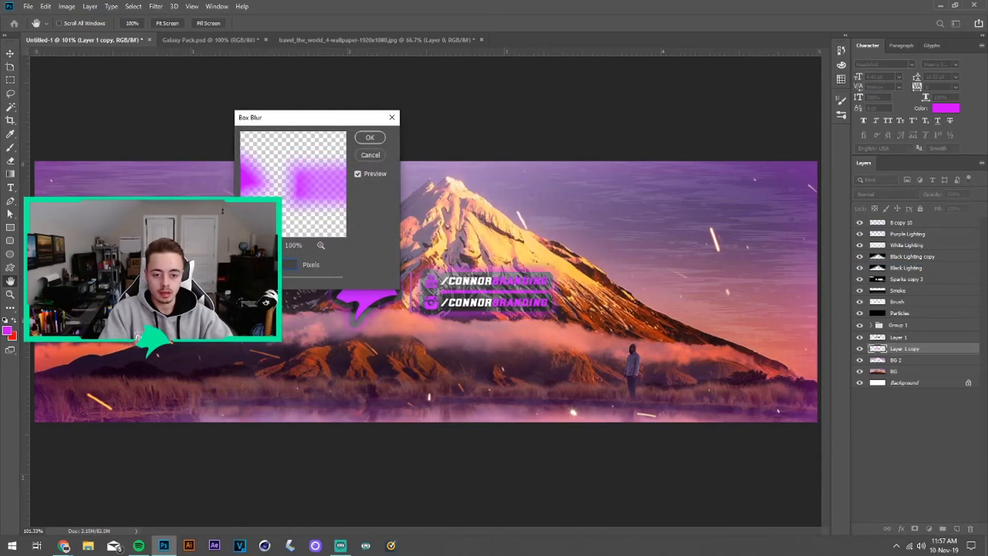
pyautogui.click(369, 138)
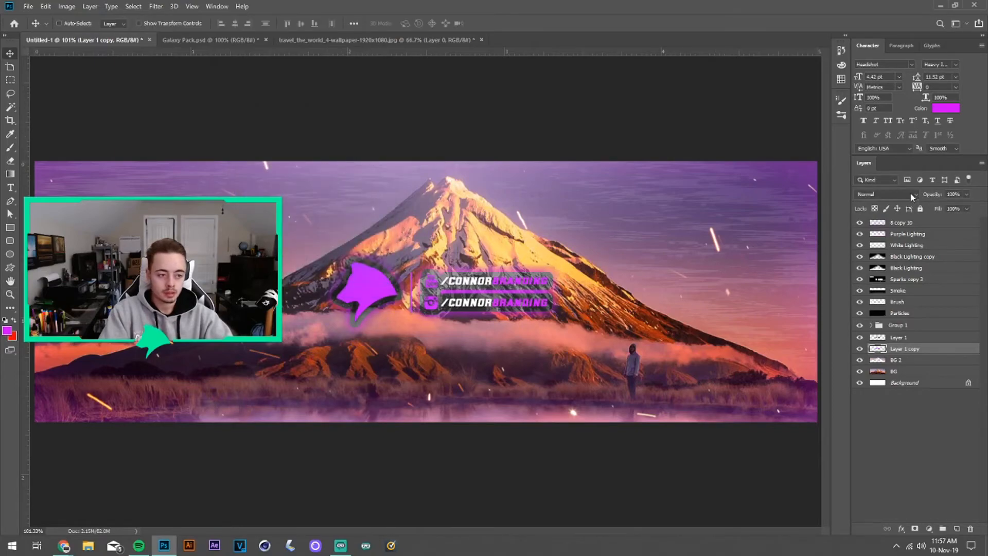
# Set Layer 1 copy's blend mode to Screen, reduce its opacity to about 75%, and deselect the layer.
pyautogui.click(895, 194)
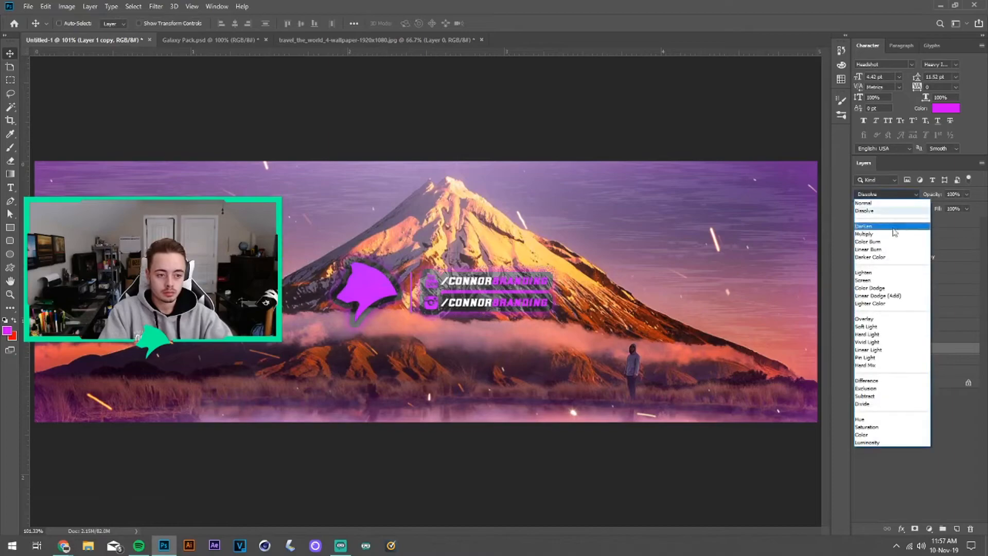
pyautogui.click(878, 281)
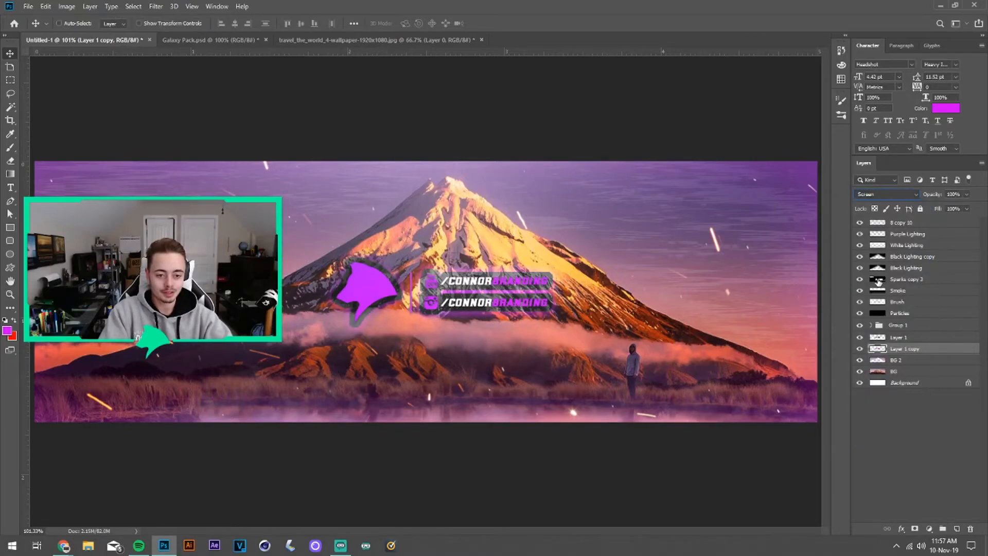
pyautogui.moveTo(936, 198); pyautogui.dragTo(929, 202)
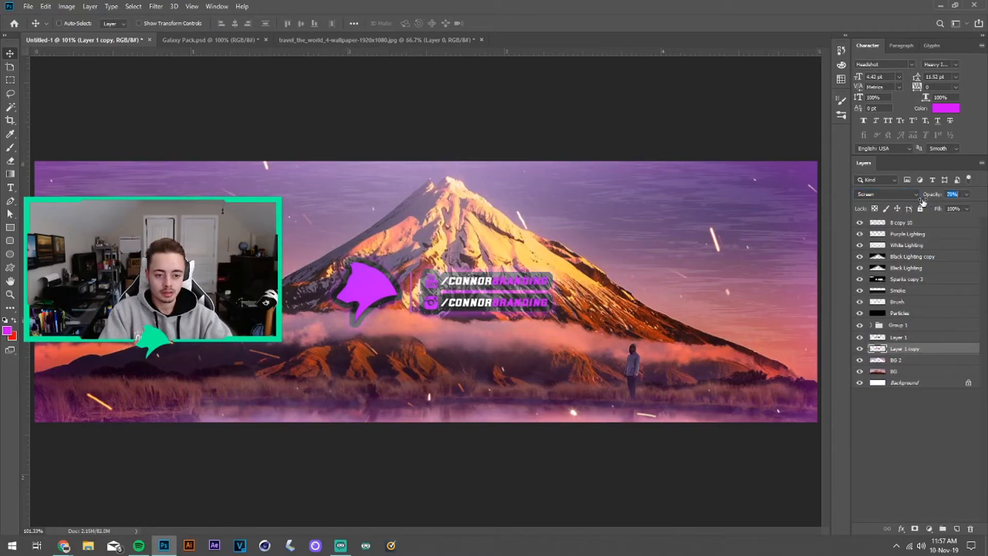
pyautogui.click(921, 450)
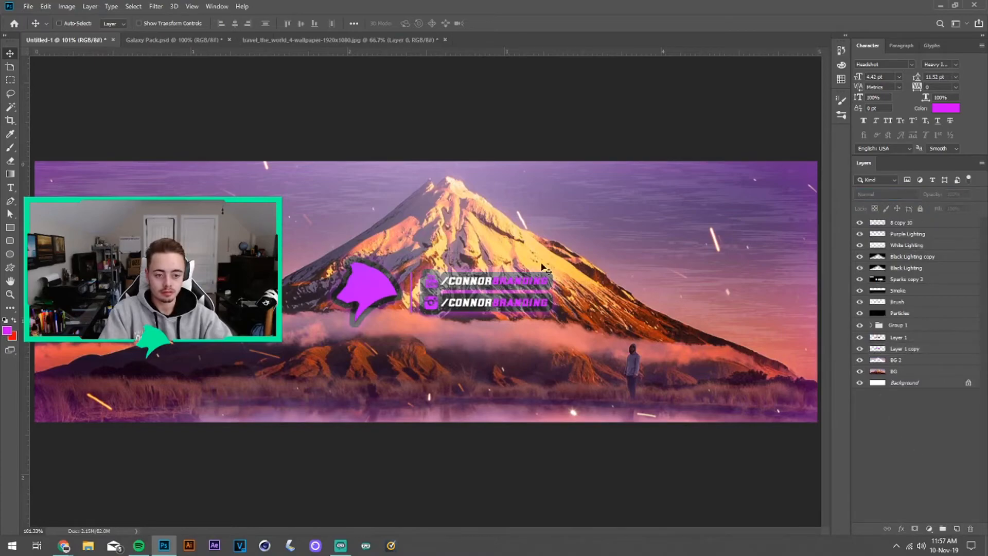
# Examine the logo and social handles against the mountain at several zoom levels to judge their legibility.
pyautogui.scroll(-1, 542, 265)
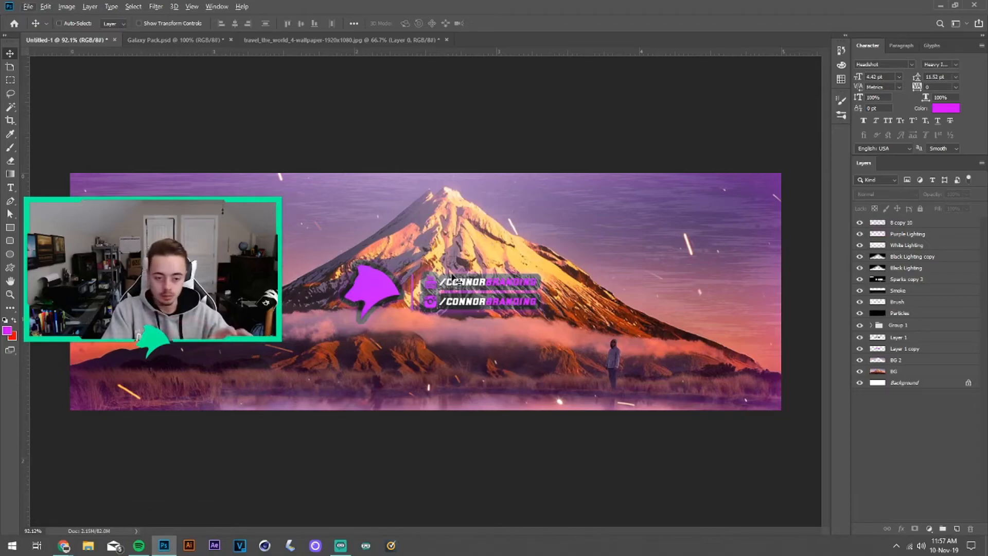
pyautogui.scroll(-1, 475, 243)
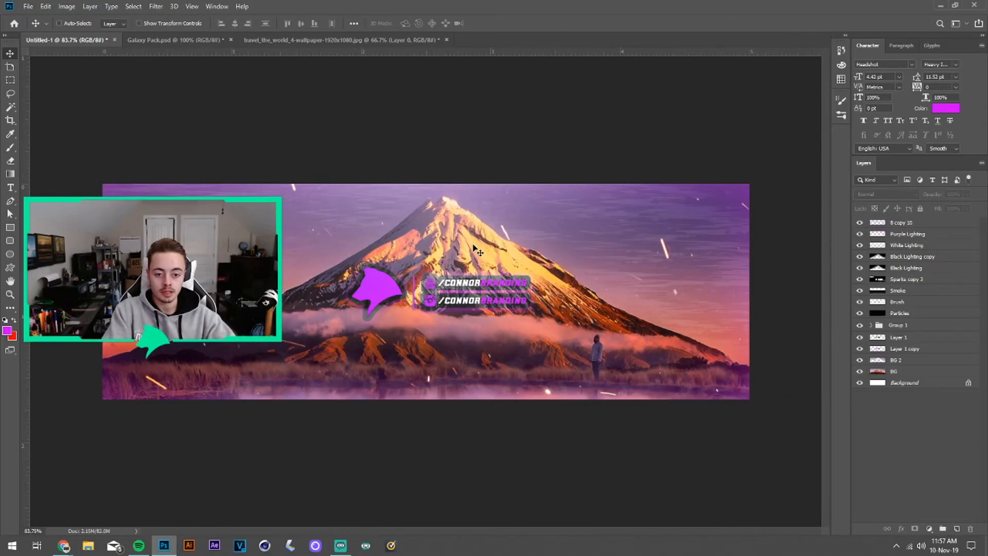
pyautogui.scroll(1, 466, 254)
pyautogui.scroll(-1, 465, 254)
pyautogui.scroll(1, 466, 254)
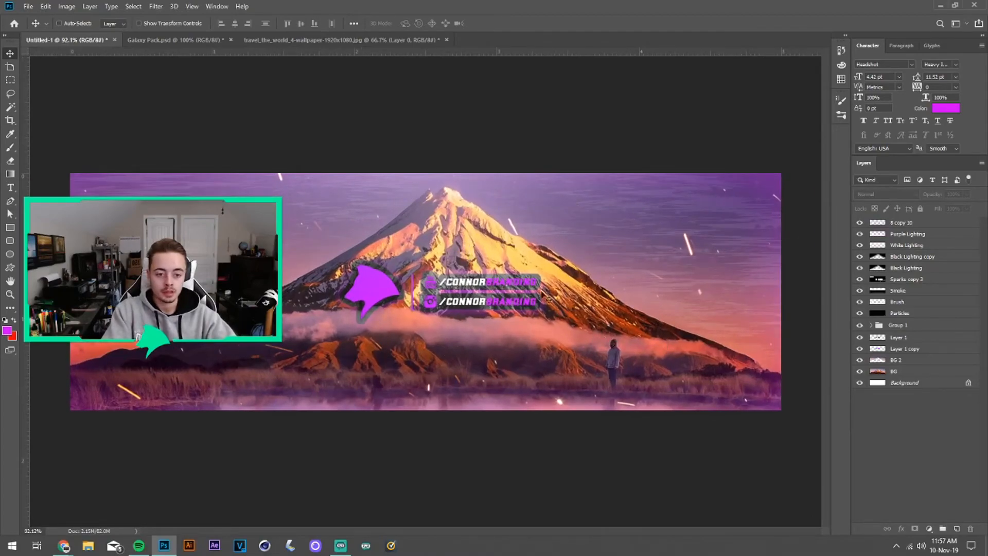
pyautogui.scroll(3, 458, 279)
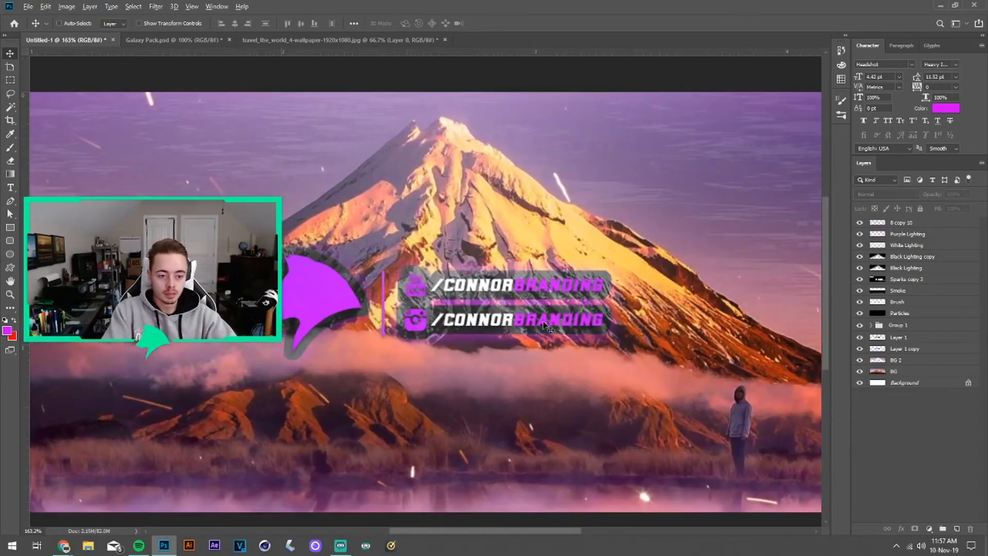
pyautogui.scroll(-4, 502, 299)
pyautogui.scroll(1, 502, 298)
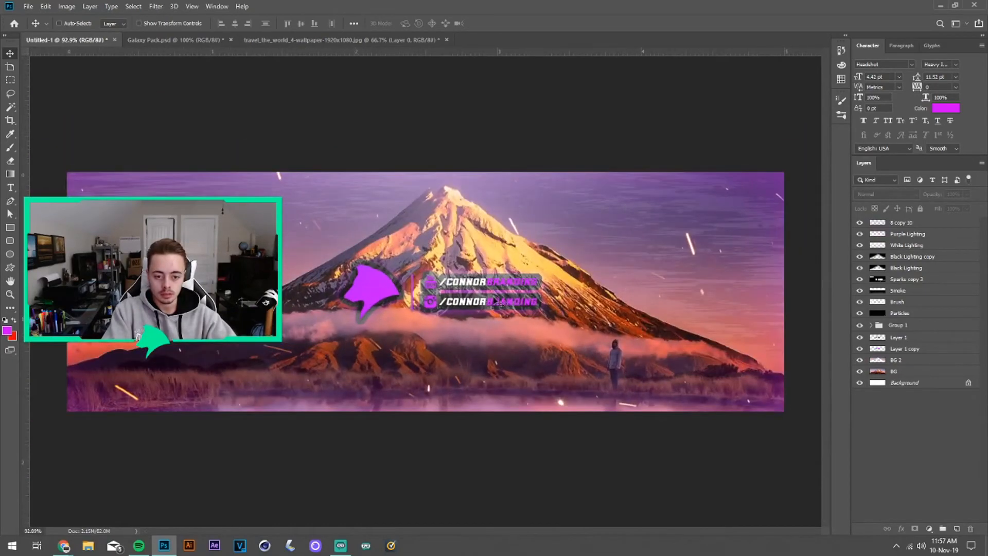
pyautogui.scroll(1, 466, 289)
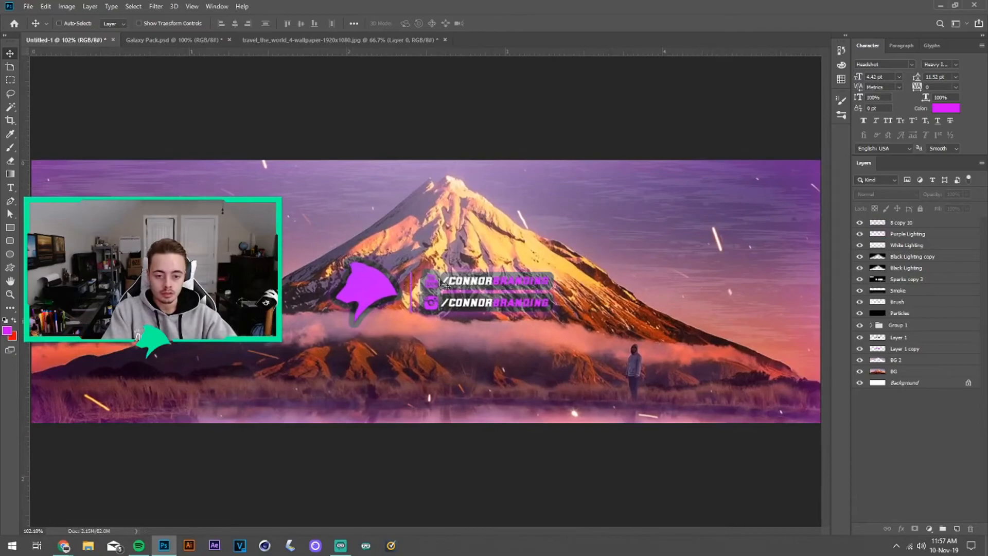
pyautogui.scroll(-1, 434, 293)
pyautogui.scroll(2, 433, 293)
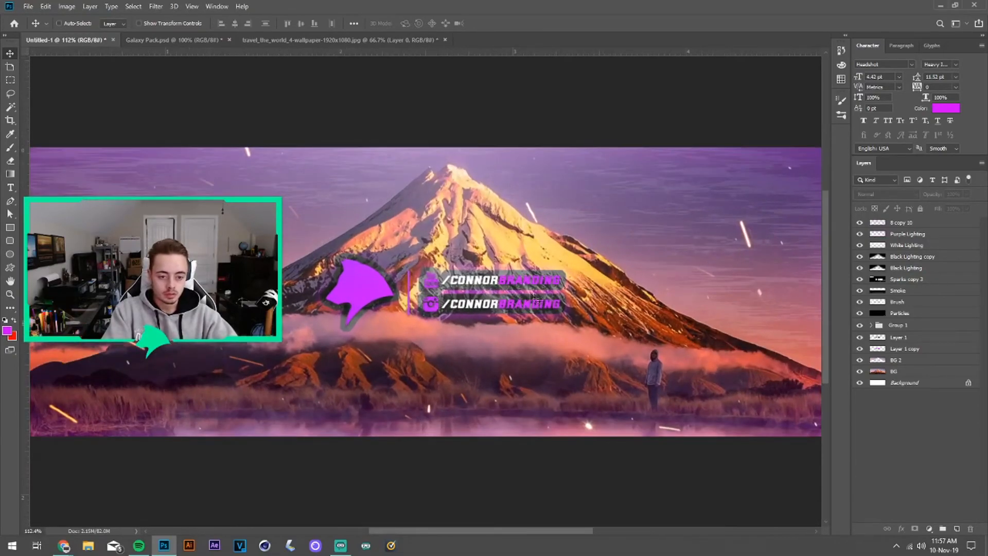
# Create a new layer directly above Layer 1 and set the foreground color to black (000000).
pyautogui.click(875, 326)
pyautogui.click(859, 329)
pyautogui.click(860, 330)
pyautogui.click(905, 338)
pyautogui.click(957, 528)
pyautogui.press('i')
pyautogui.click(420, 272)
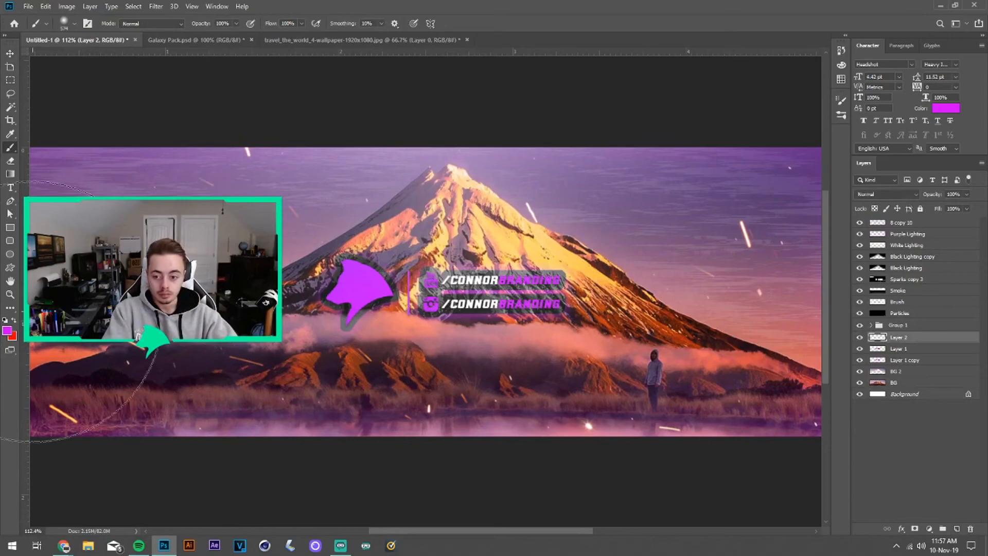
pyautogui.click(7, 330)
pyautogui.moveTo(694, 329); pyautogui.dragTo(673, 410)
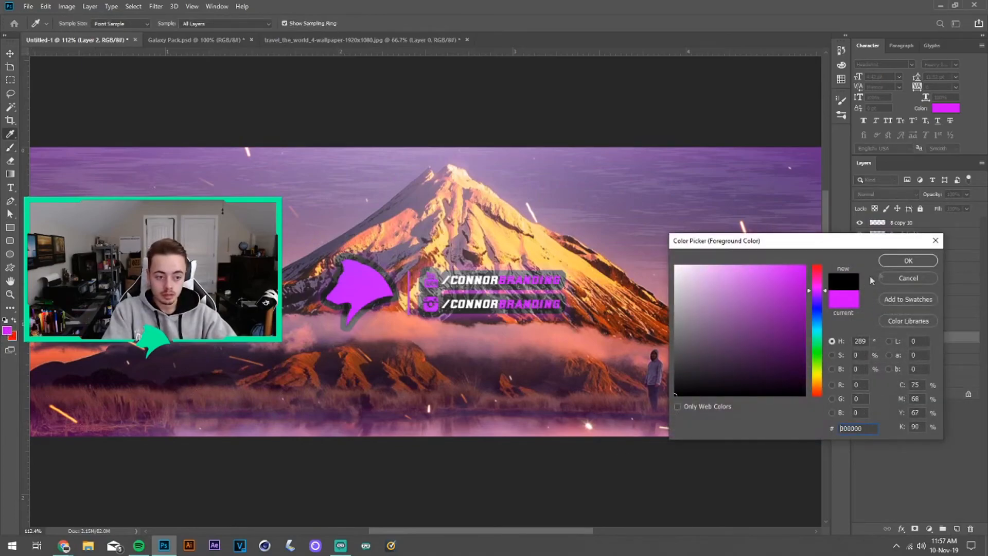
pyautogui.click(908, 261)
# Paint a soft black shadow on Layer 2 behind the logo, divider and social handles with a resized brush.
pyautogui.press('b')
pyautogui.moveTo(418, 280)
pyautogui.keyDown('alt'); pyautogui.mouseDown()
pyautogui.moveTo(352, 302)
pyautogui.moveTo(266, 303)
pyautogui.mouseUp(); pyautogui.keyUp('alt')
pyautogui.moveTo(353, 280)
pyautogui.mouseDown()
pyautogui.moveTo(332, 300)
pyautogui.moveTo(371, 290)
pyautogui.moveTo(356, 291)
pyautogui.moveTo(402, 301)
pyautogui.moveTo(412, 288)
pyautogui.moveTo(431, 300)
pyautogui.moveTo(546, 302)
pyautogui.moveTo(537, 287)
pyautogui.moveTo(370, 280)
pyautogui.mouseUp()
pyautogui.press('v')
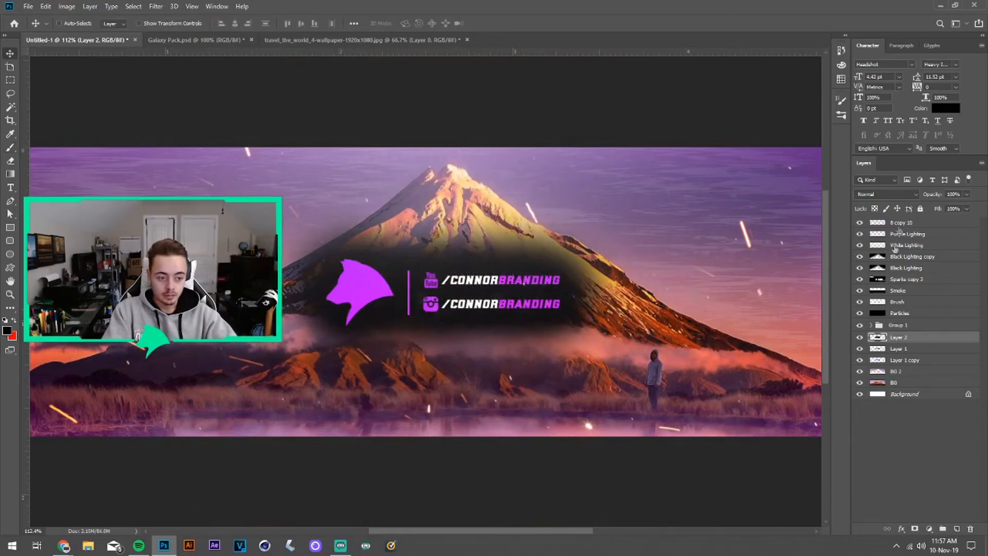
# Set Layer 2's blend mode to Soft Light, reduce its opacity to about 76%, and deselect the layer.
pyautogui.click(888, 195)
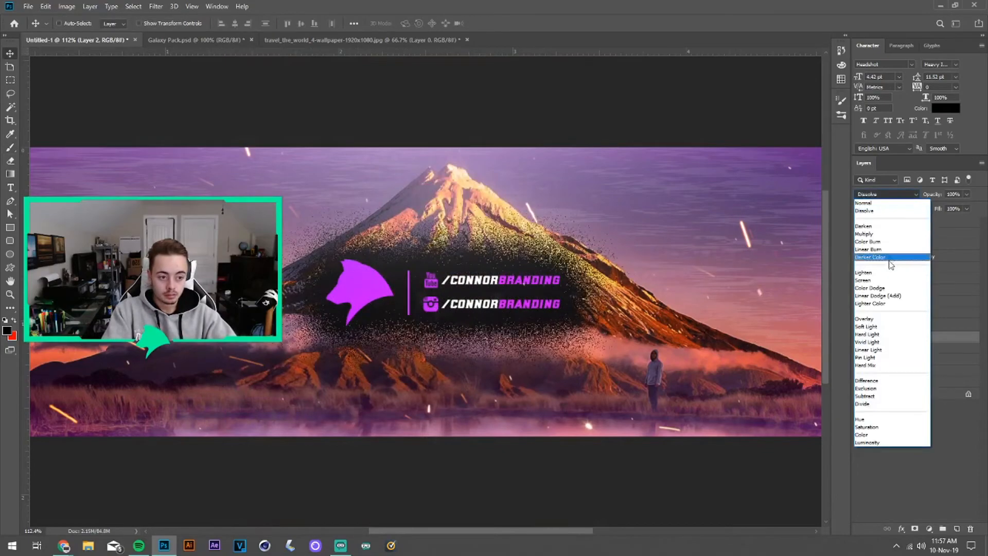
pyautogui.click(873, 327)
pyautogui.moveTo(938, 195); pyautogui.dragTo(927, 205)
pyautogui.hotkey('ctrl', 'z')
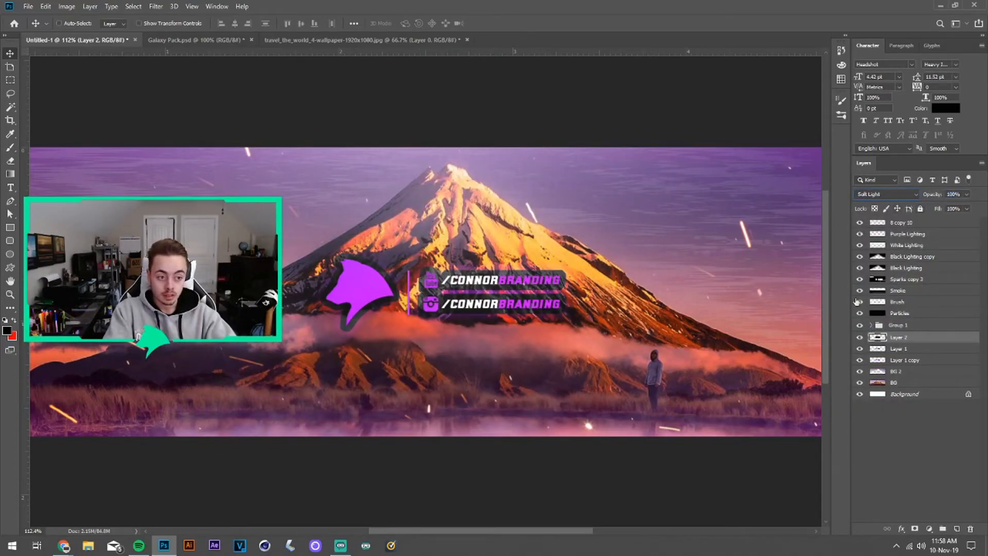
pyautogui.click(859, 337)
pyautogui.click(860, 337)
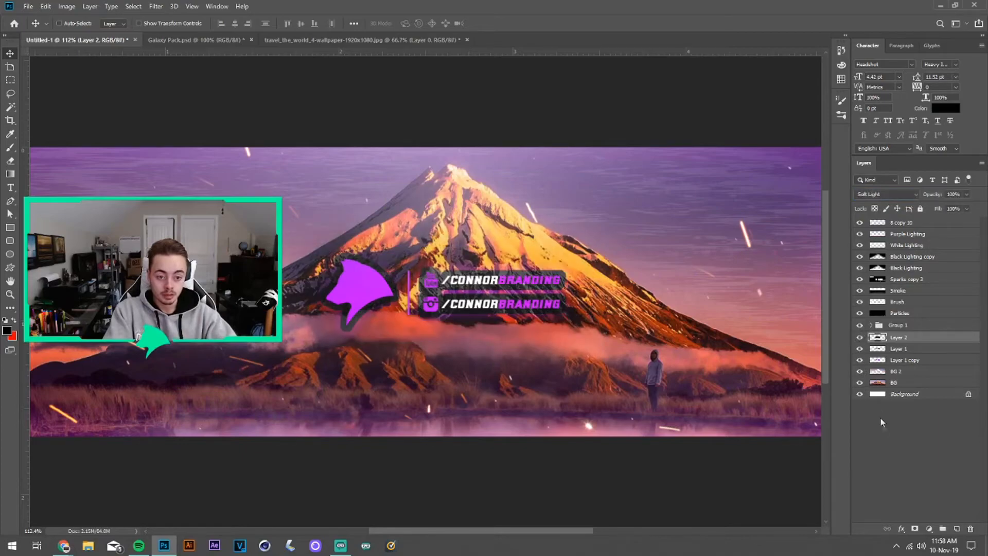
pyautogui.moveTo(936, 196); pyautogui.dragTo(922, 200)
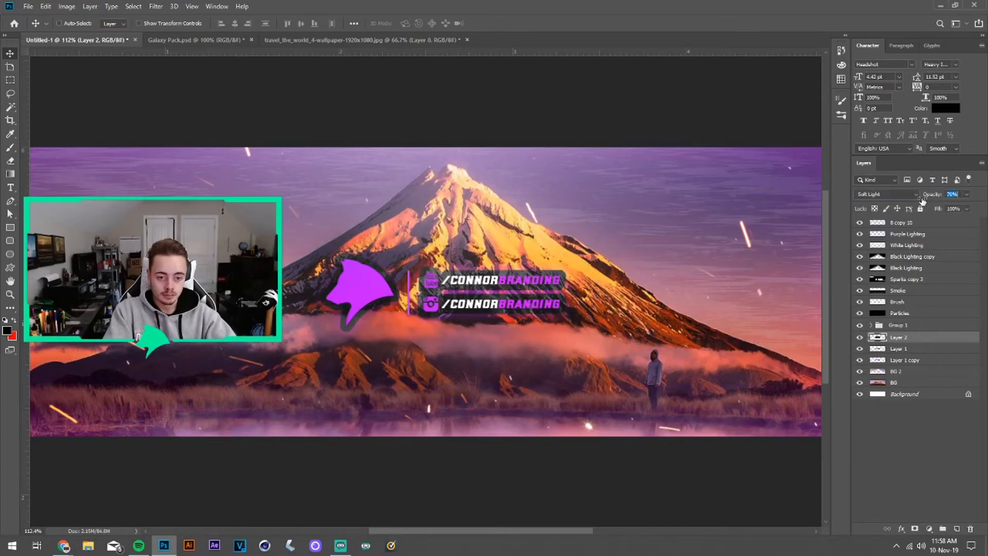
pyautogui.click(884, 449)
pyautogui.hotkey('ctrl', '-')
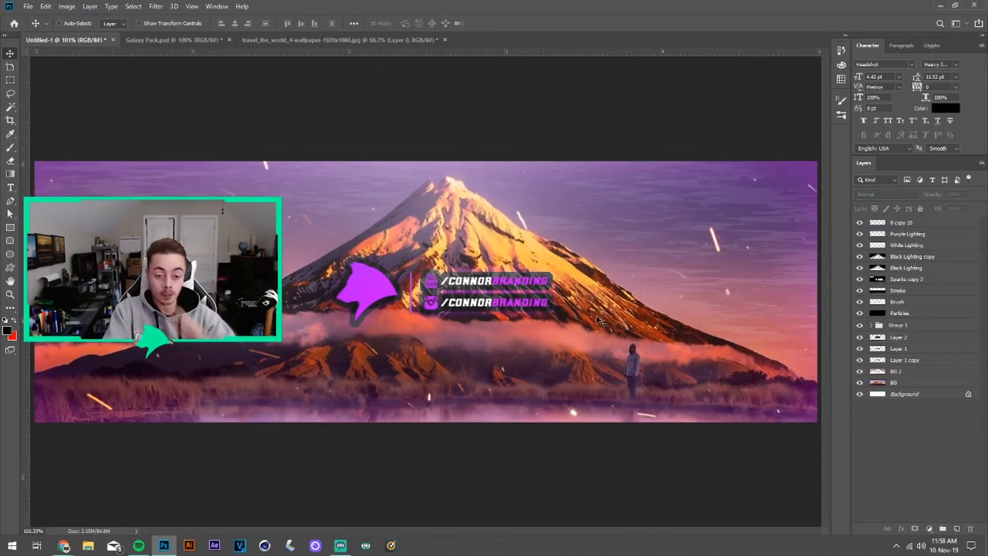
pyautogui.hotkey('ctrl', '-')
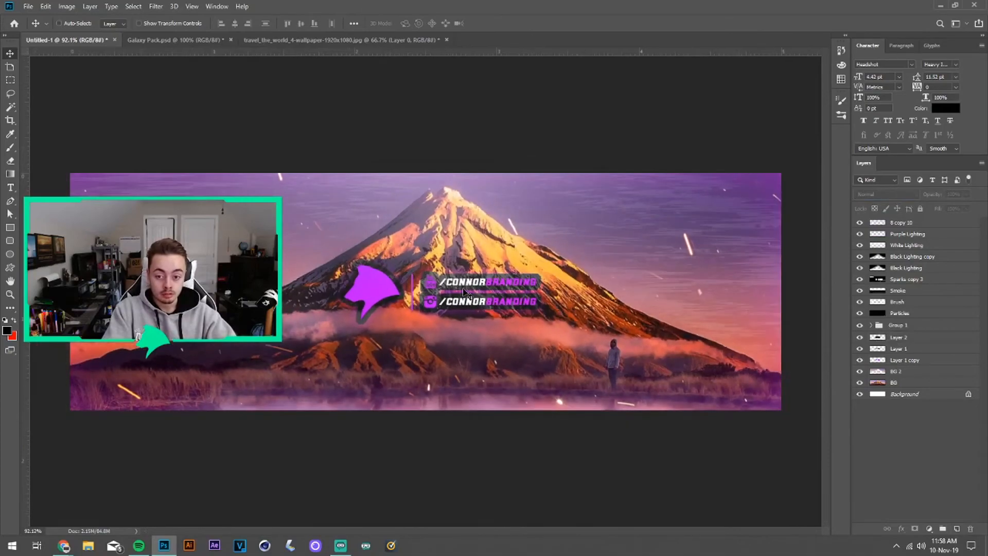
# Convert the locked Background into a regular layer, then group every layer of the banner together.
pyautogui.click(904, 224)
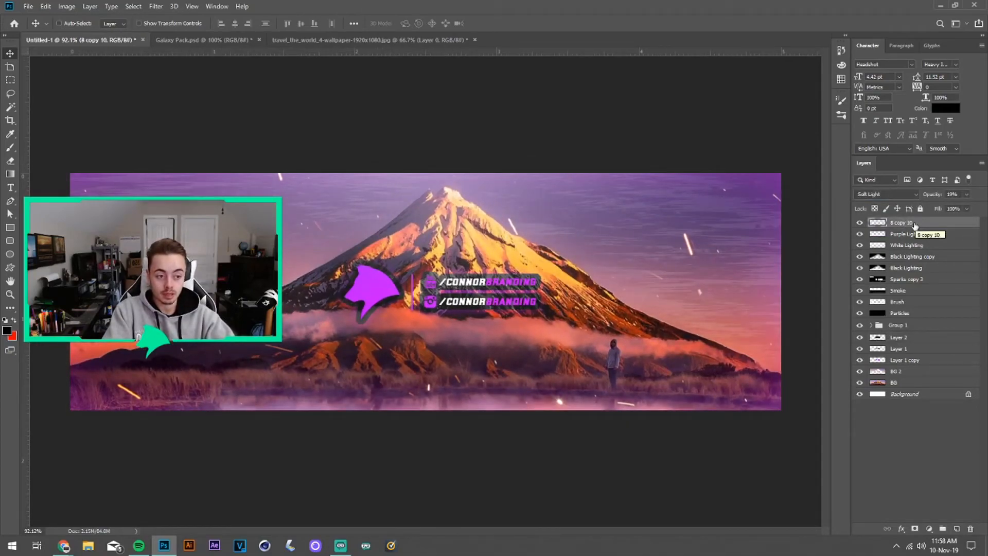
pyautogui.doubleClick(930, 394)
pyautogui.press('Return')
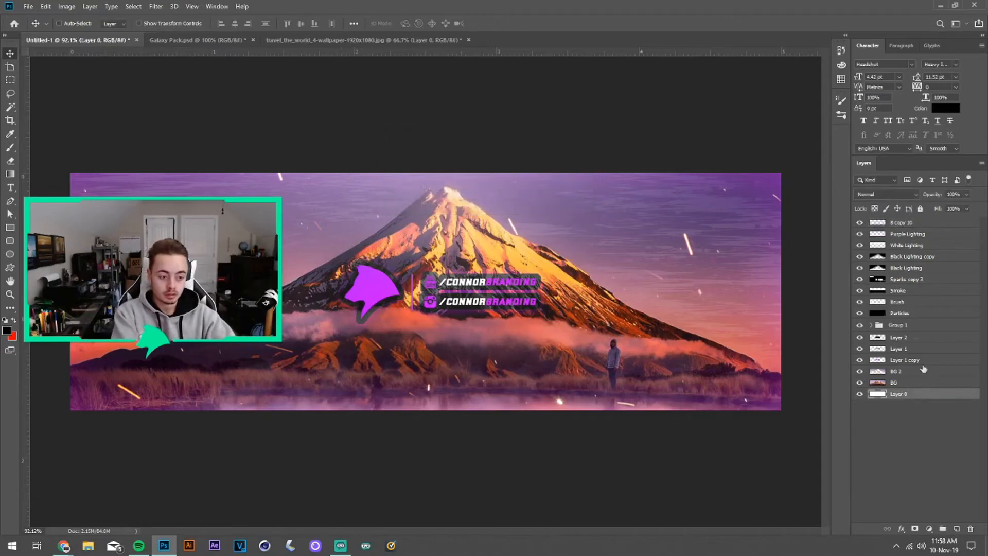
pyautogui.click(908, 223)
pyautogui.keyDown('shift'); pyautogui.click(911, 398); pyautogui.keyUp('shift')
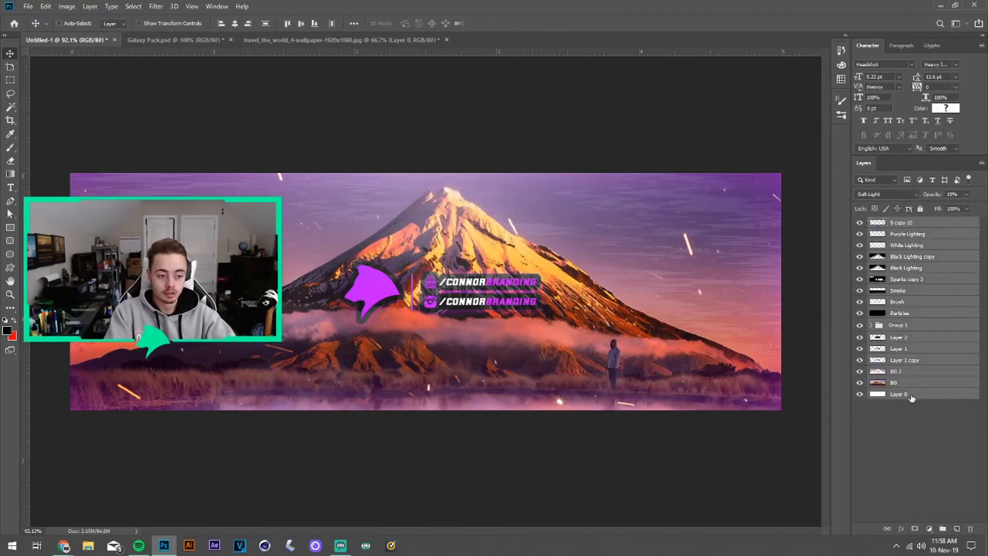
pyautogui.hotkey('ctrl', 'g')
pyautogui.click(859, 224)
pyautogui.click(860, 223)
# Duplicate Group 2, hide the original group, and merge the copy into a single layer.
pyautogui.hotkey('ctrl', 'j')
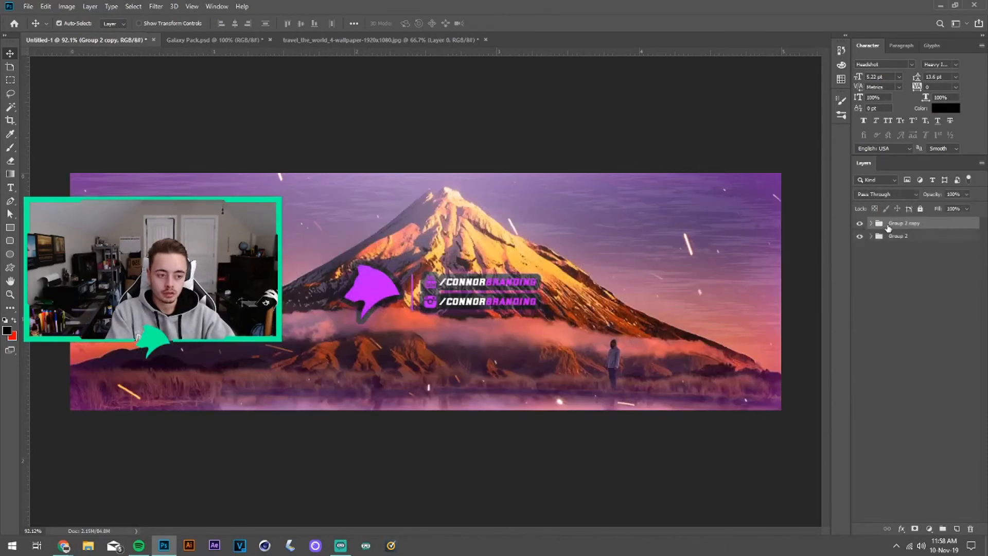
pyautogui.click(860, 236)
pyautogui.hotkey('ctrl', 'e')
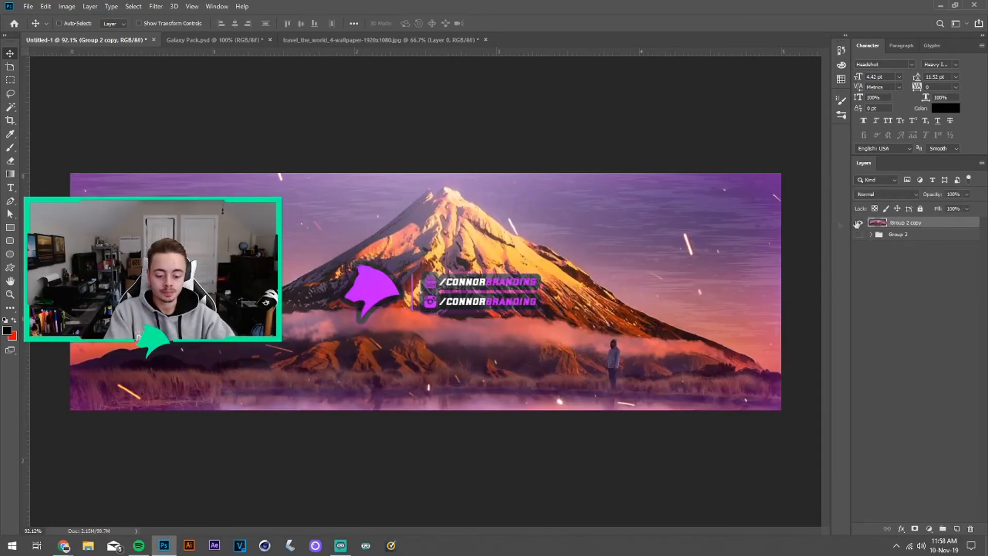
# Select the entire canvas area and cut it from the merged Group 2 copy onto a new layer.
pyautogui.press('m')
pyautogui.hotkey('ctrl', 'a')
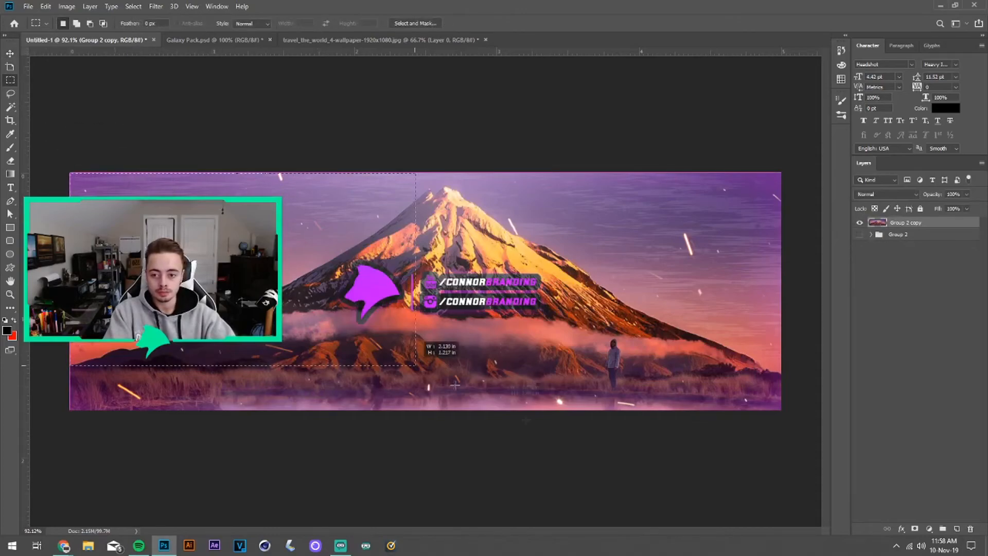
pyautogui.rightClick(580, 276)
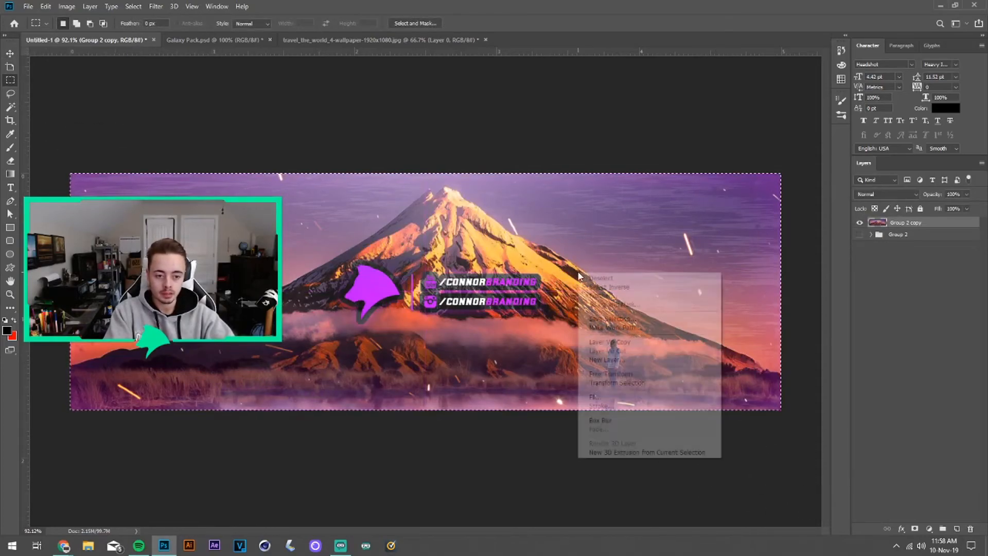
pyautogui.click(600, 349)
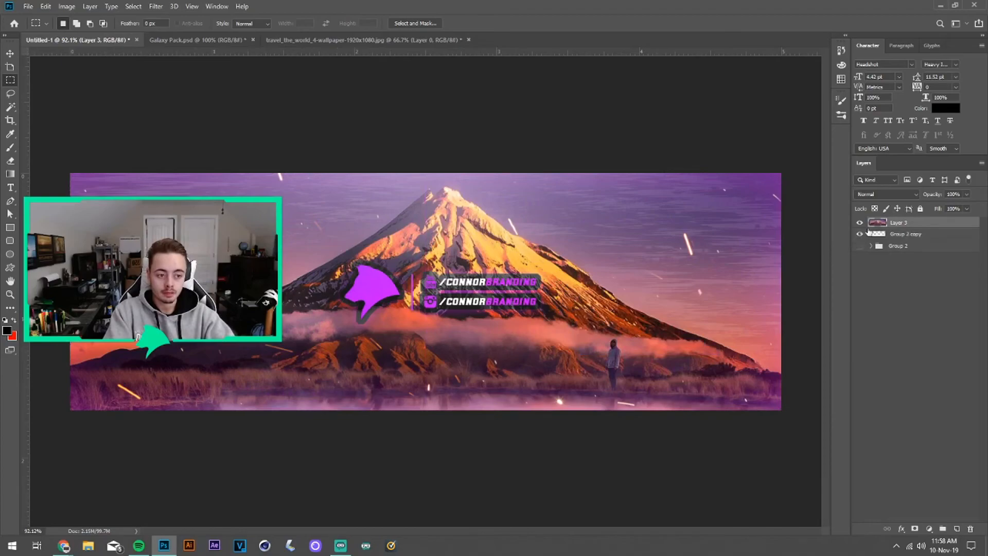
# Check the leftover off-canvas content in Group 2 copy, delete that layer, and make Layer 3 visible again.
pyautogui.click(860, 223)
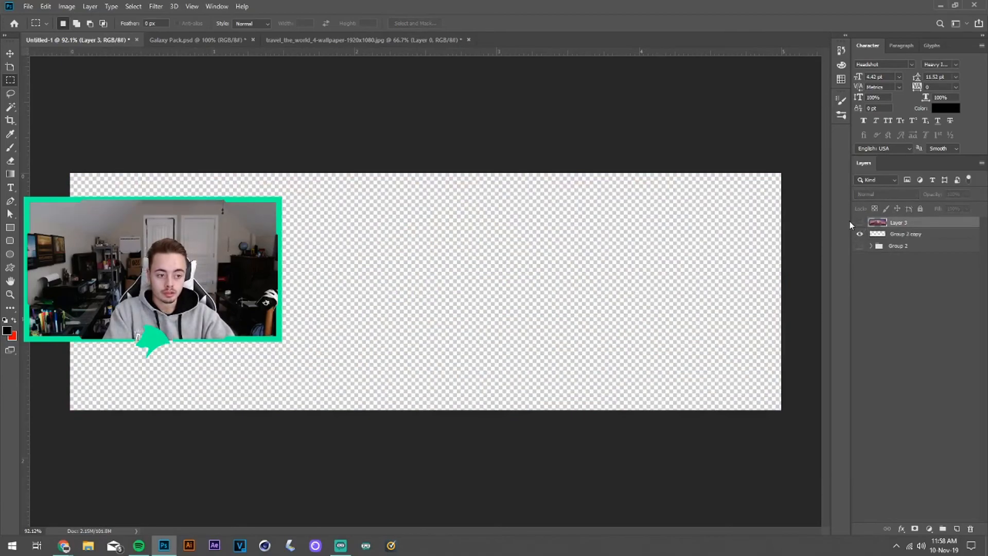
pyautogui.press('v')
pyautogui.click(905, 234)
pyautogui.moveTo(658, 240); pyautogui.dragTo(506, 364)
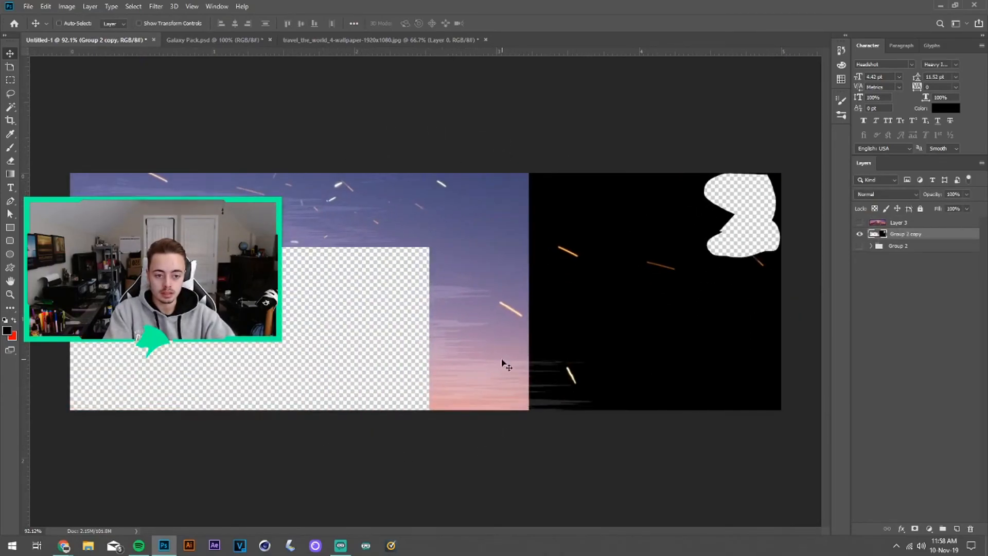
pyautogui.press('Delete')
pyautogui.click(859, 223)
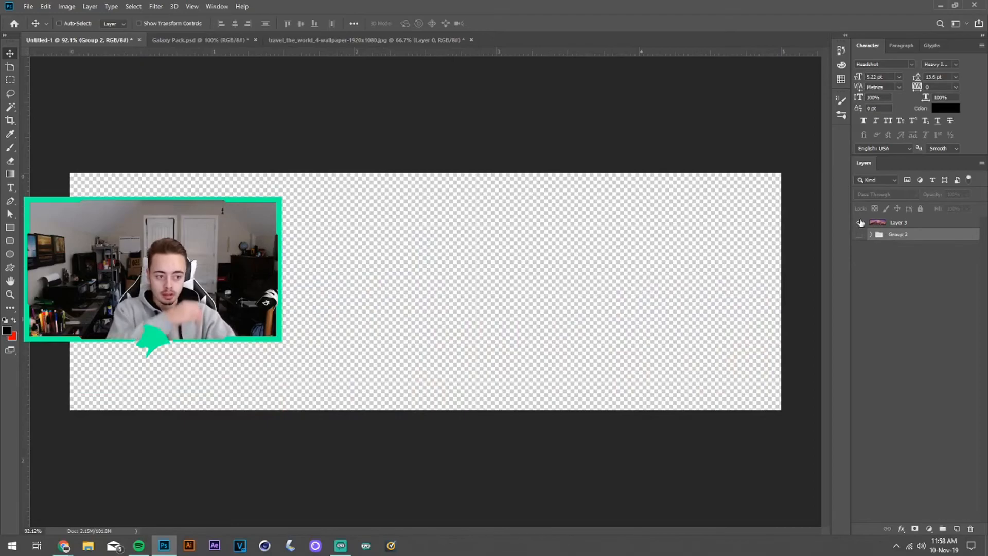
# Open the Camera Raw Filter on Layer 3 and set Temperature -12, Tint +20, Contrast +18 and Clarity +20.
pyautogui.click(898, 224)
pyautogui.moveTo(613, 183); pyautogui.dragTo(740, 175)
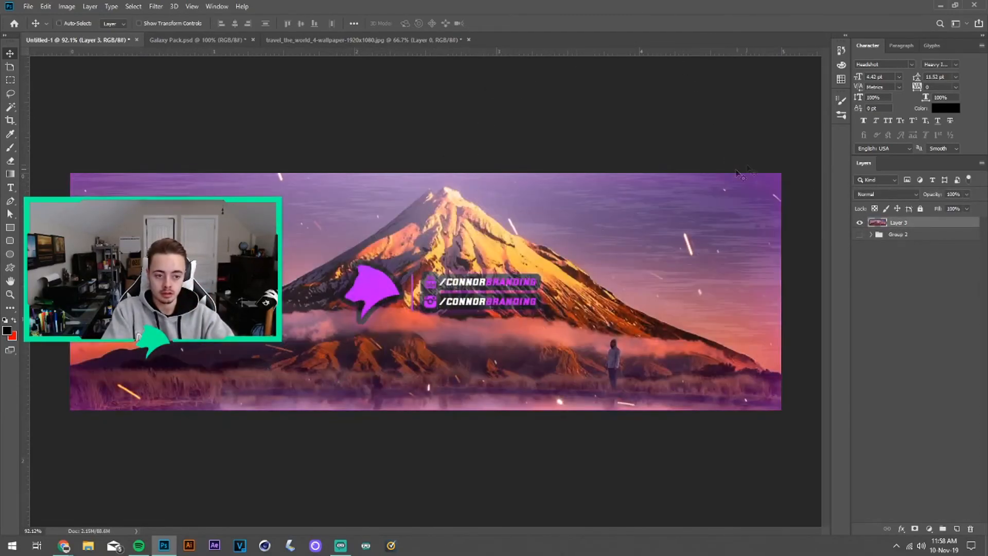
pyautogui.click(156, 7)
pyautogui.click(166, 69)
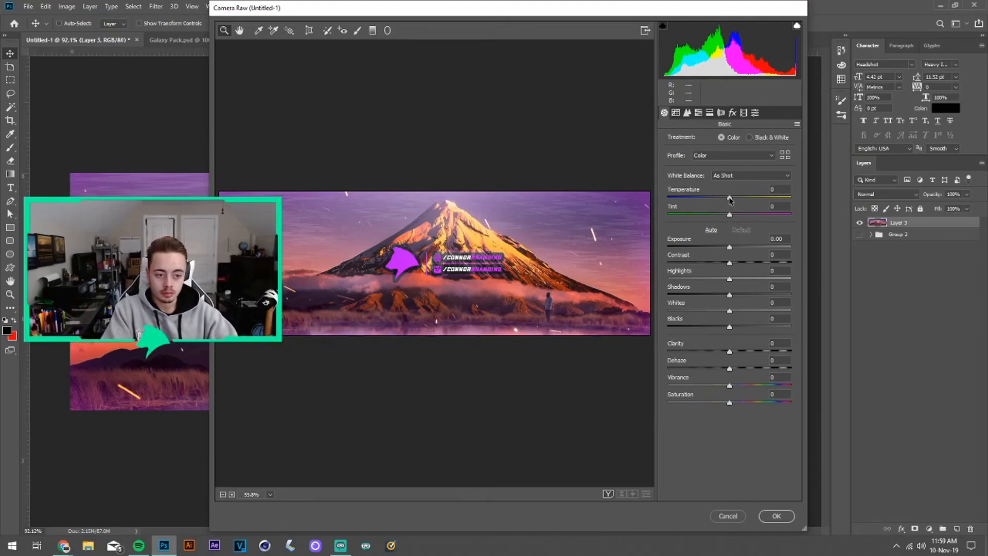
pyautogui.moveTo(729, 200); pyautogui.dragTo(722, 200)
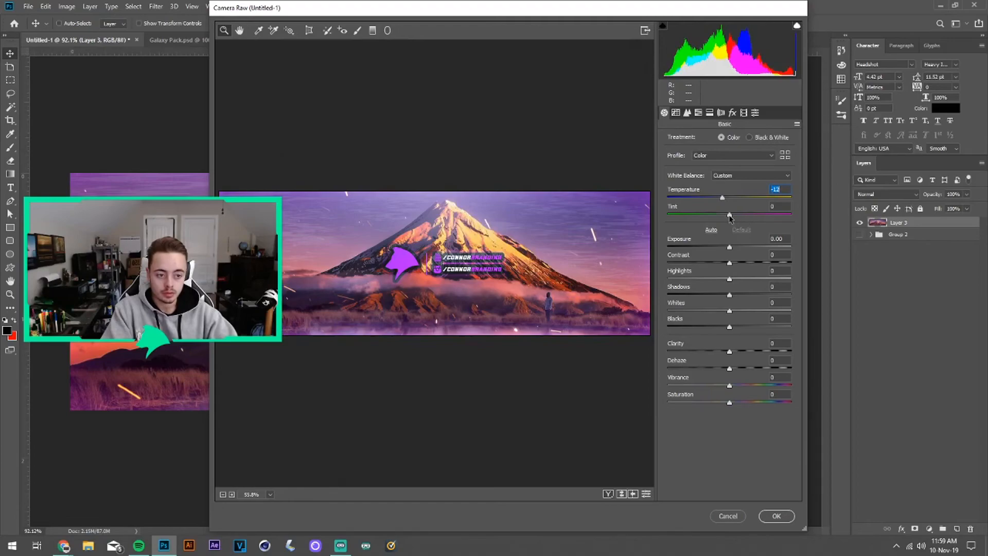
pyautogui.moveTo(730, 218); pyautogui.dragTo(742, 218)
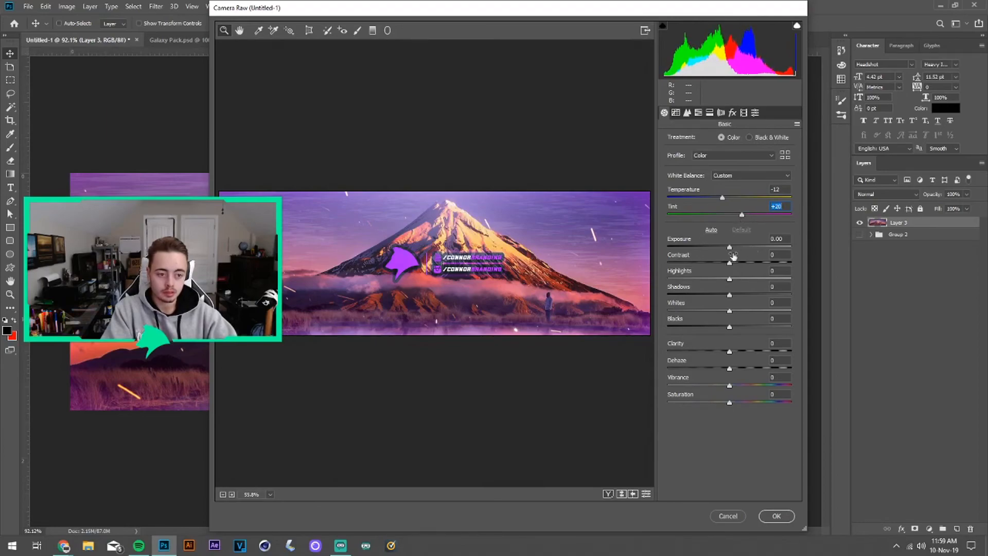
pyautogui.moveTo(730, 263); pyautogui.dragTo(742, 264)
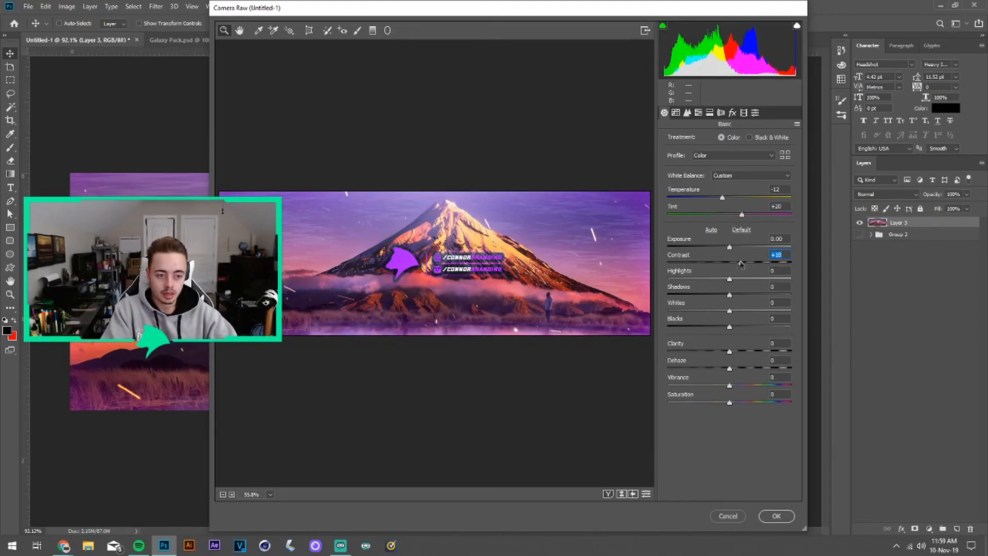
pyautogui.moveTo(730, 351); pyautogui.dragTo(742, 355)
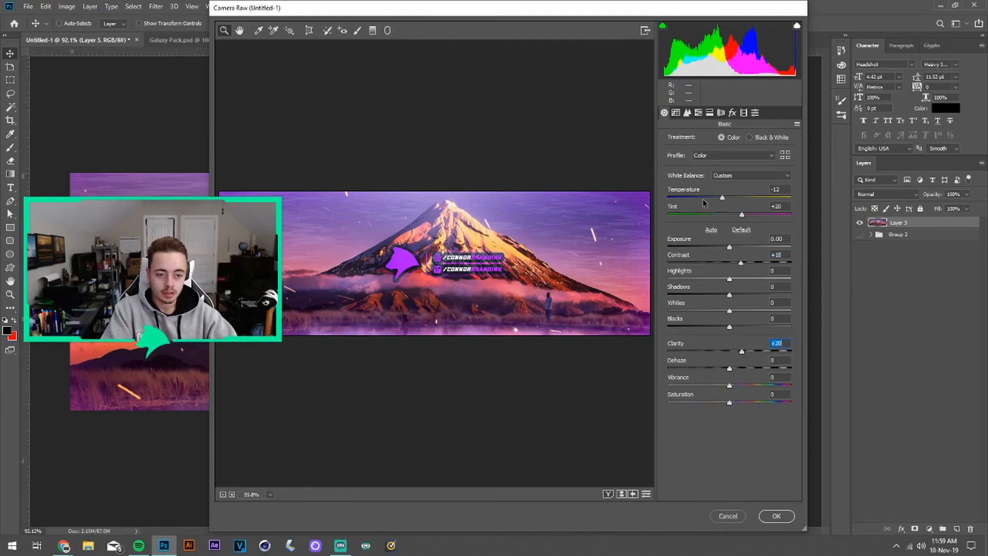
# Shape the RGB point tone curve into a gentle S with points at input 187, output 199 and input 69, output 58.
pyautogui.click(675, 113)
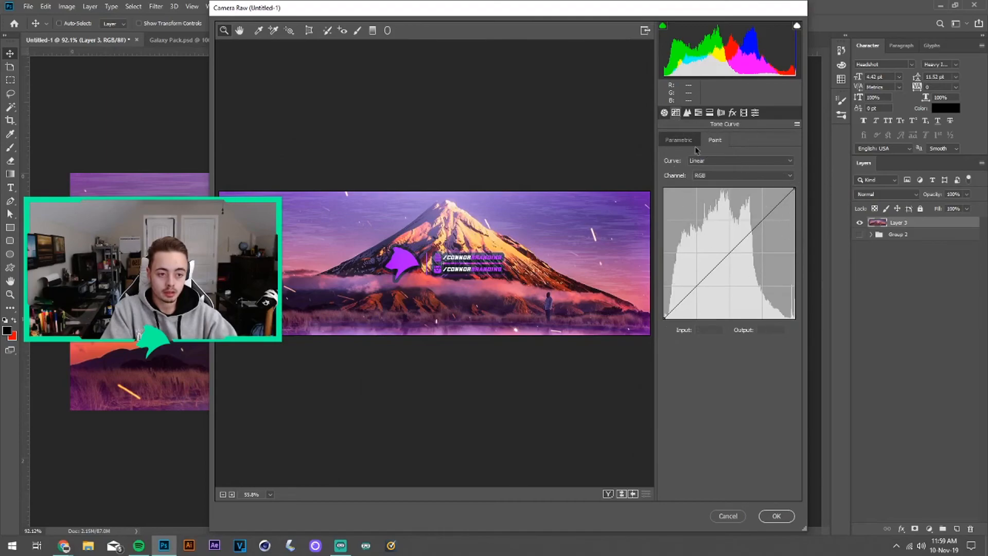
pyautogui.click(680, 140)
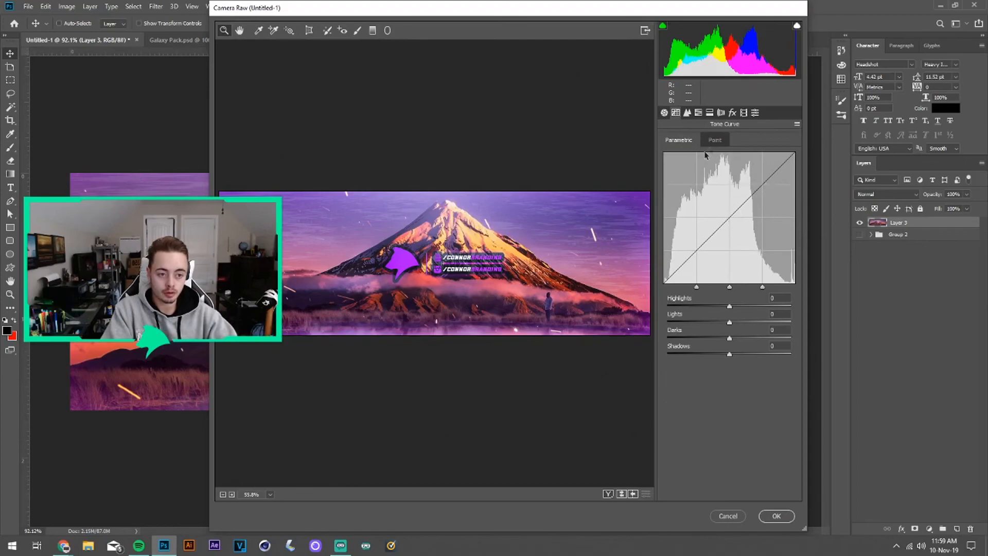
pyautogui.click(715, 140)
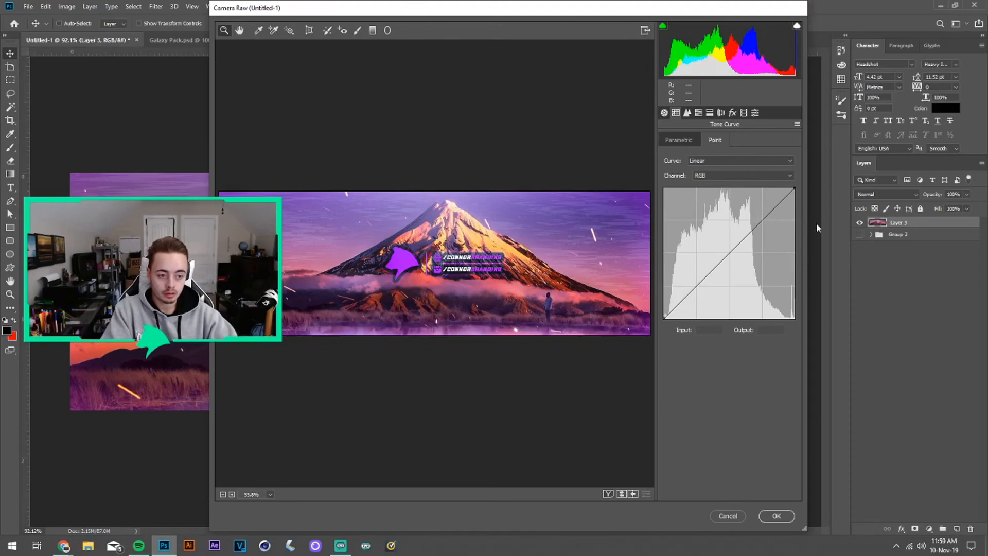
pyautogui.moveTo(762, 219); pyautogui.dragTo(761, 216)
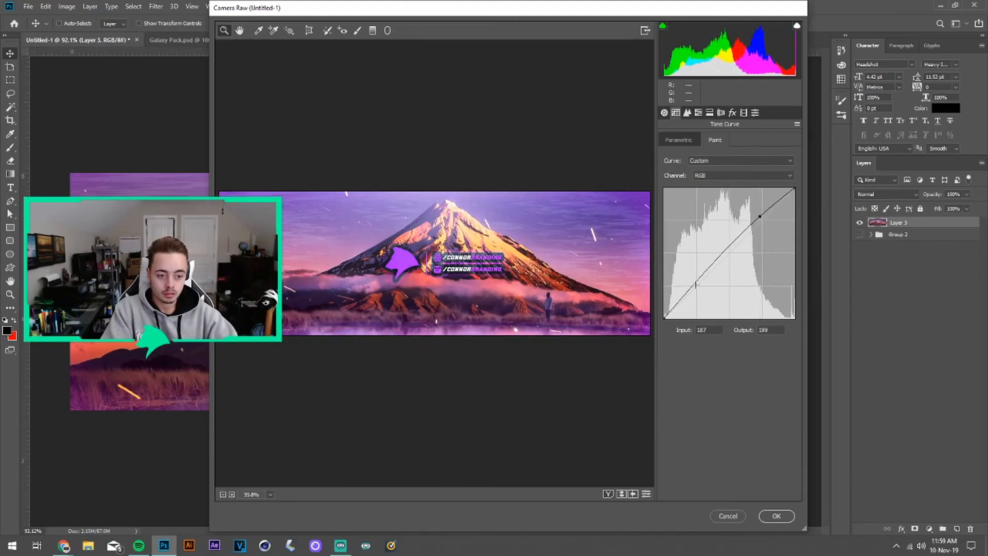
pyautogui.moveTo(696, 286); pyautogui.dragTo(699, 289)
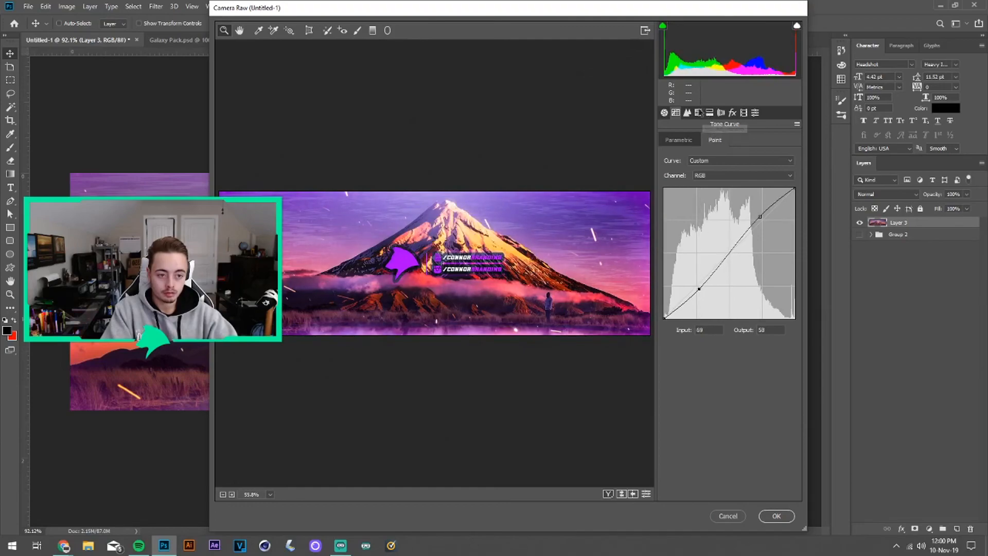
# Set the sharpening Amount to 20 and the grain Amount to 20, and apply the Camera Raw grading to Layer 3.
pyautogui.click(687, 112)
pyautogui.moveTo(668, 156); pyautogui.dragTo(683, 158)
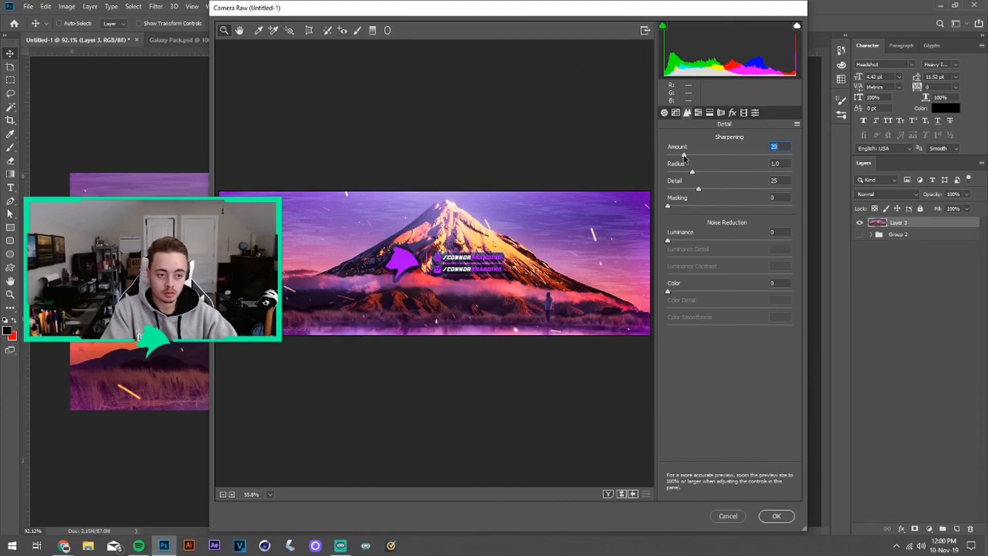
pyautogui.click(731, 114)
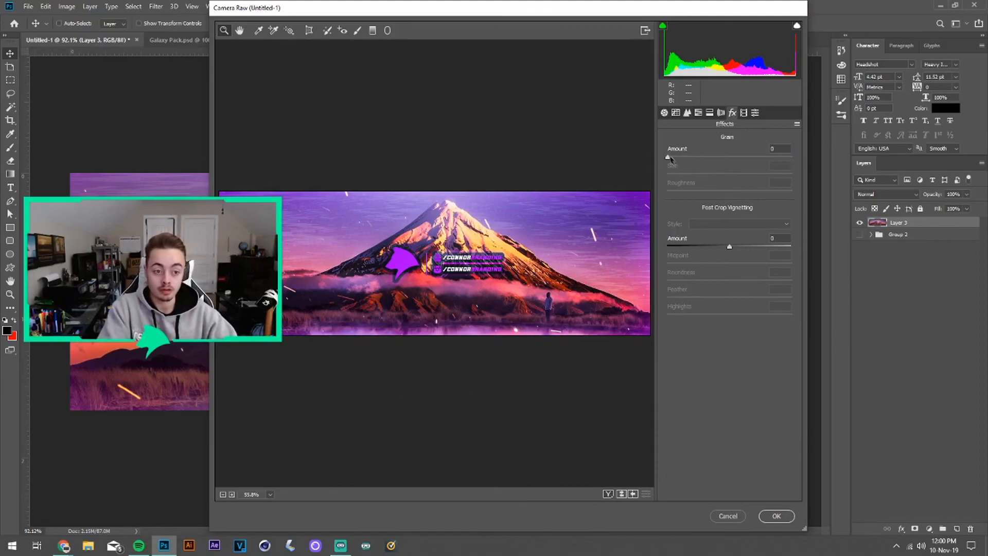
pyautogui.moveTo(668, 158); pyautogui.dragTo(694, 162)
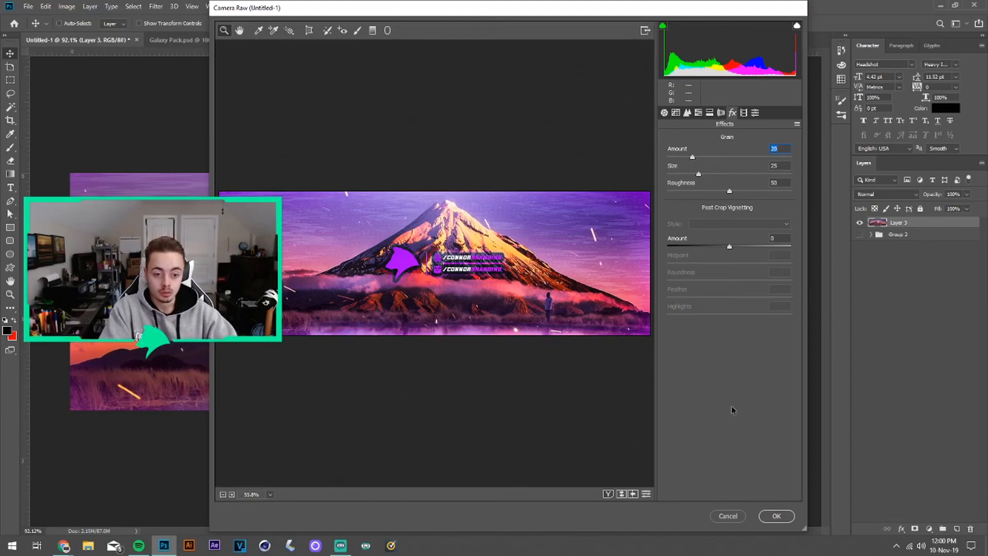
pyautogui.click(777, 516)
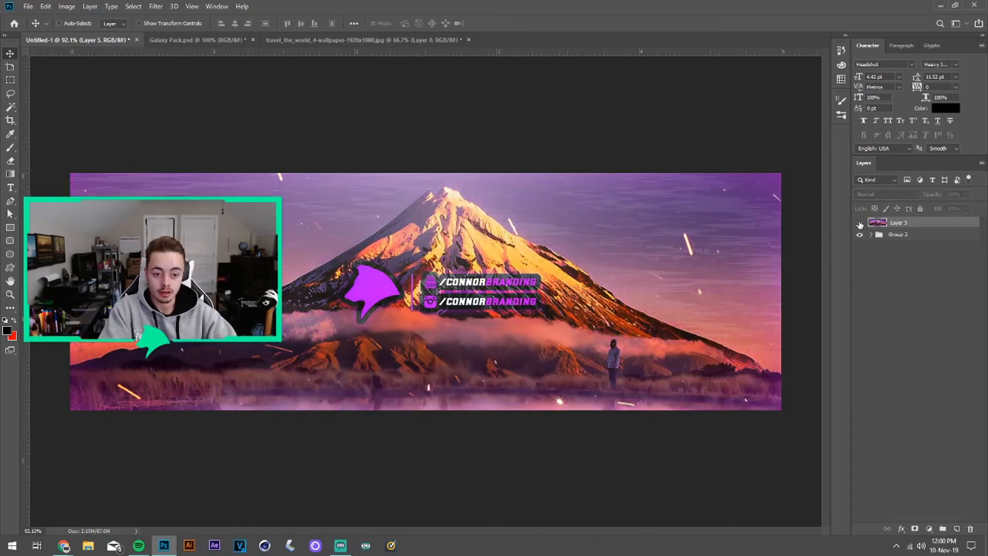
# Toggle Layer 3's visibility to compare the graded banner with the original Group 2, leaving Layer 3 shown and deselected.
pyautogui.click(860, 223)
pyautogui.click(859, 224)
pyautogui.click(891, 316)
pyautogui.scroll(-6, 498, 282)
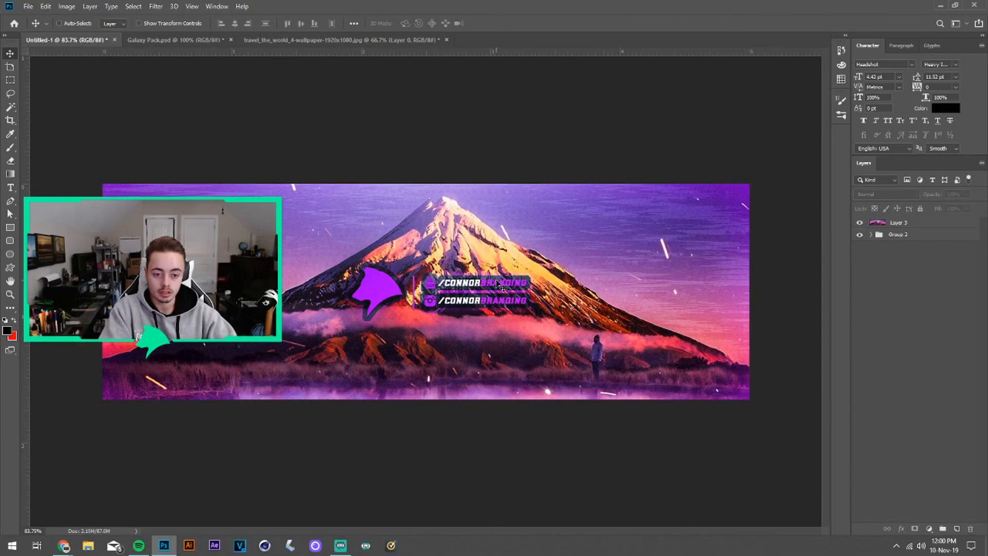
pyautogui.hotkey('ctrl', '0')
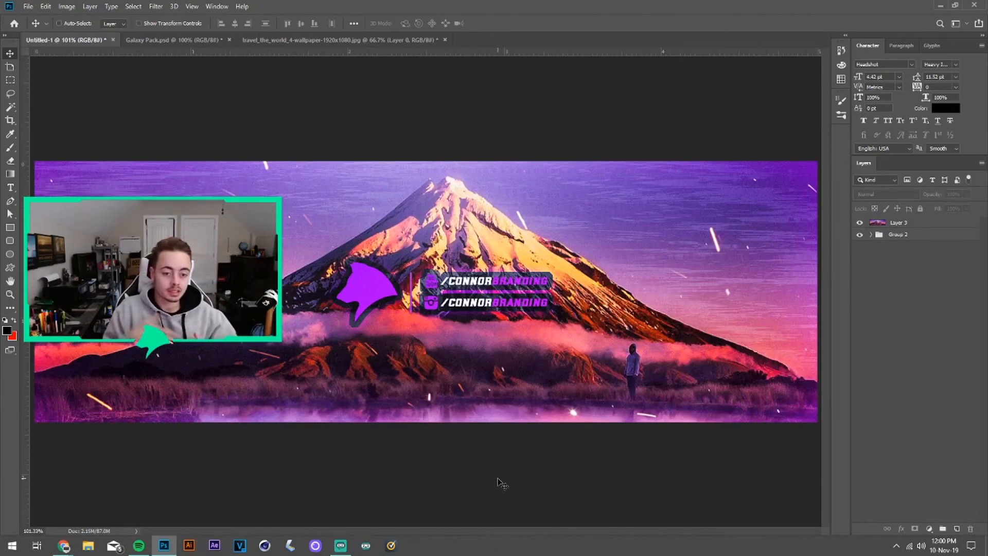